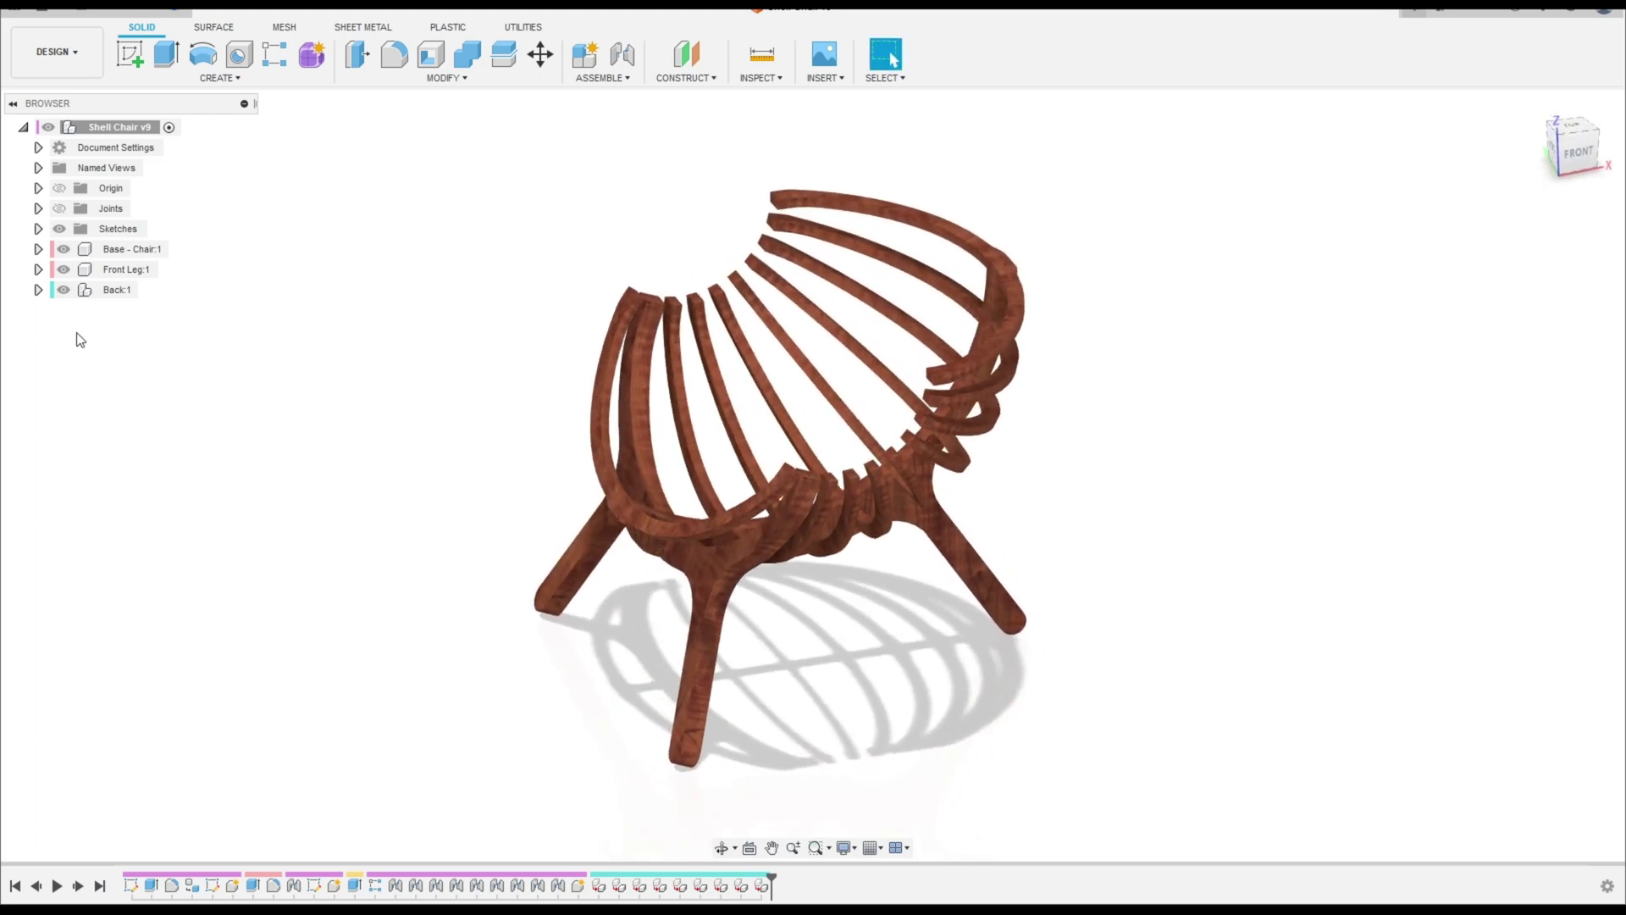
# Step: Hide the Back, Front Leg and Base - Chair components and start a new sketch on the front XZ origin plane
pyautogui.click(63, 290)
pyautogui.click(64, 269)
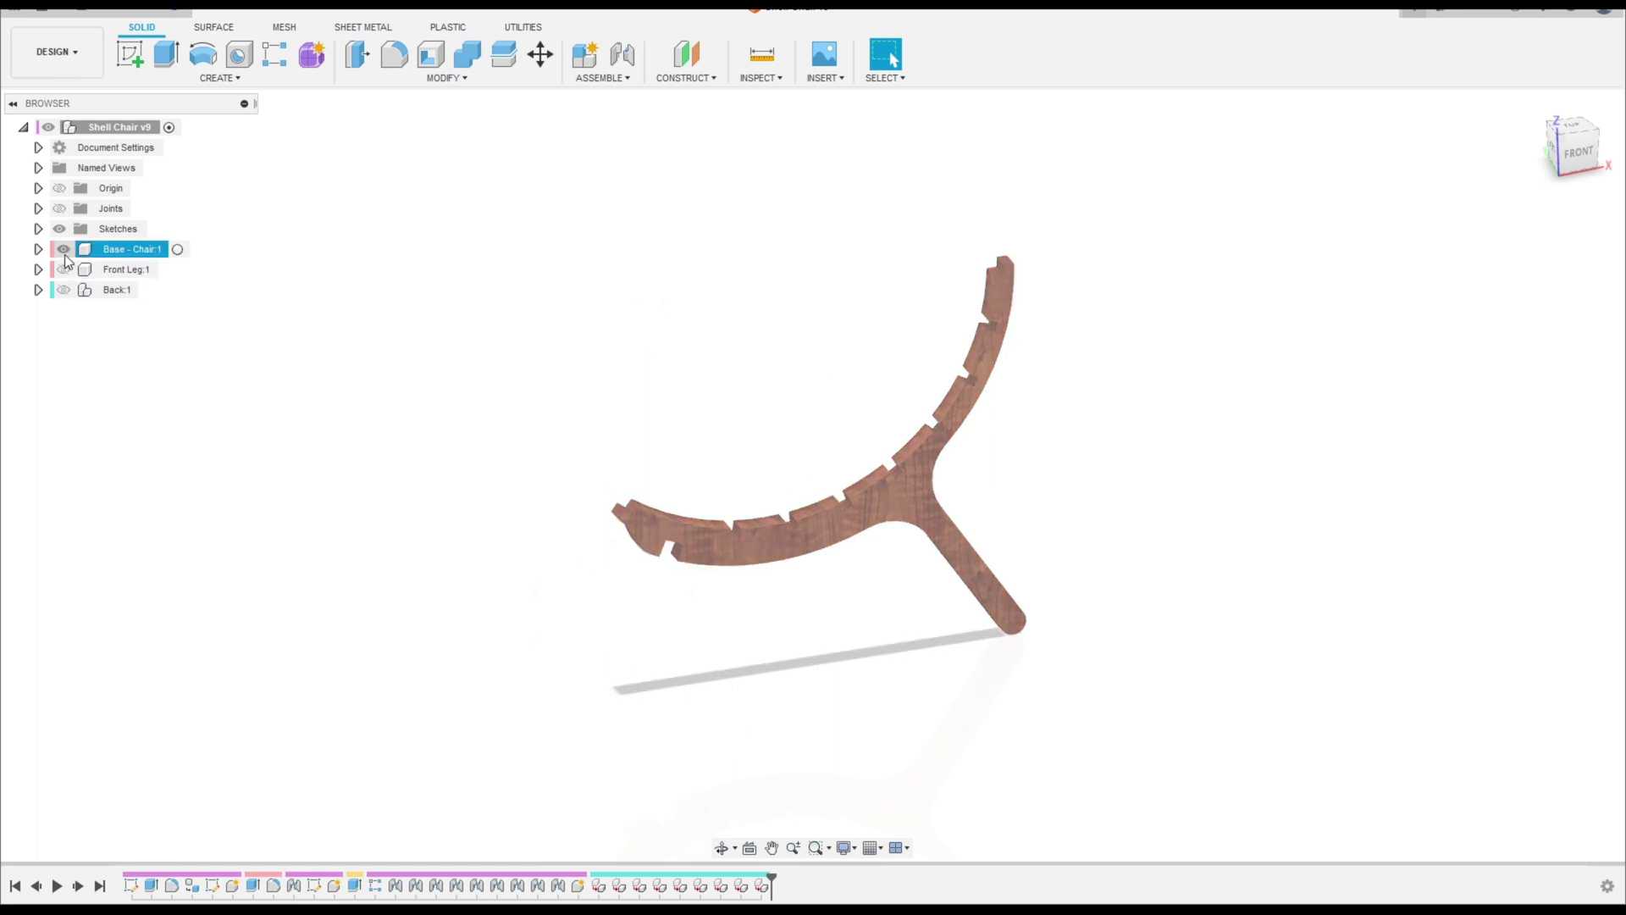
pyautogui.click(63, 249)
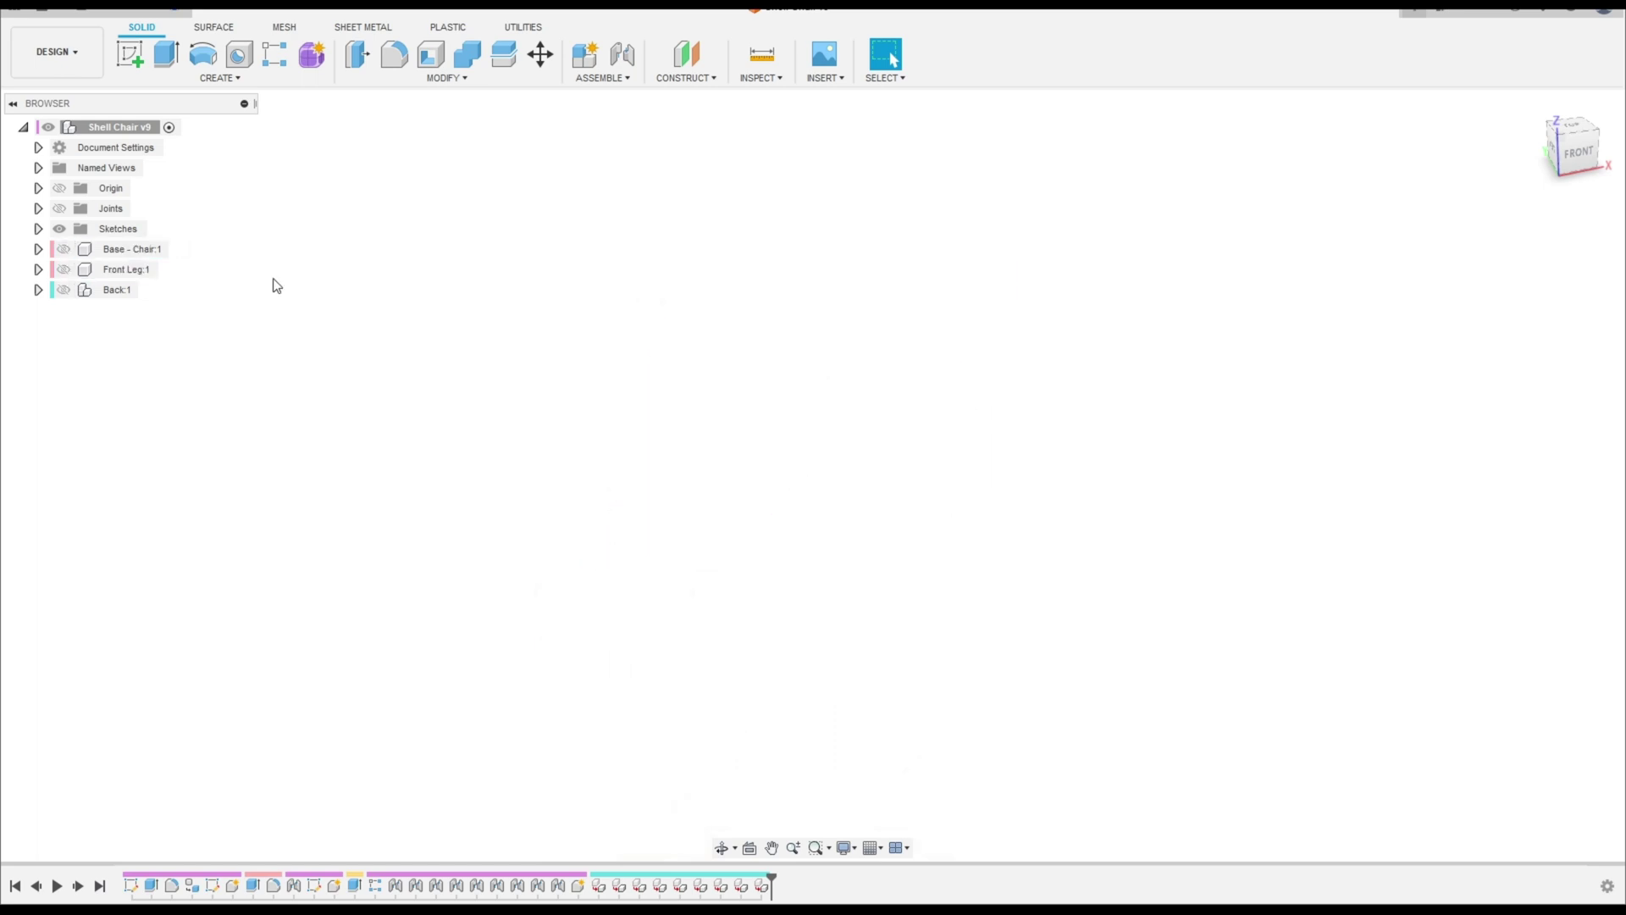
pyautogui.click(136, 47)
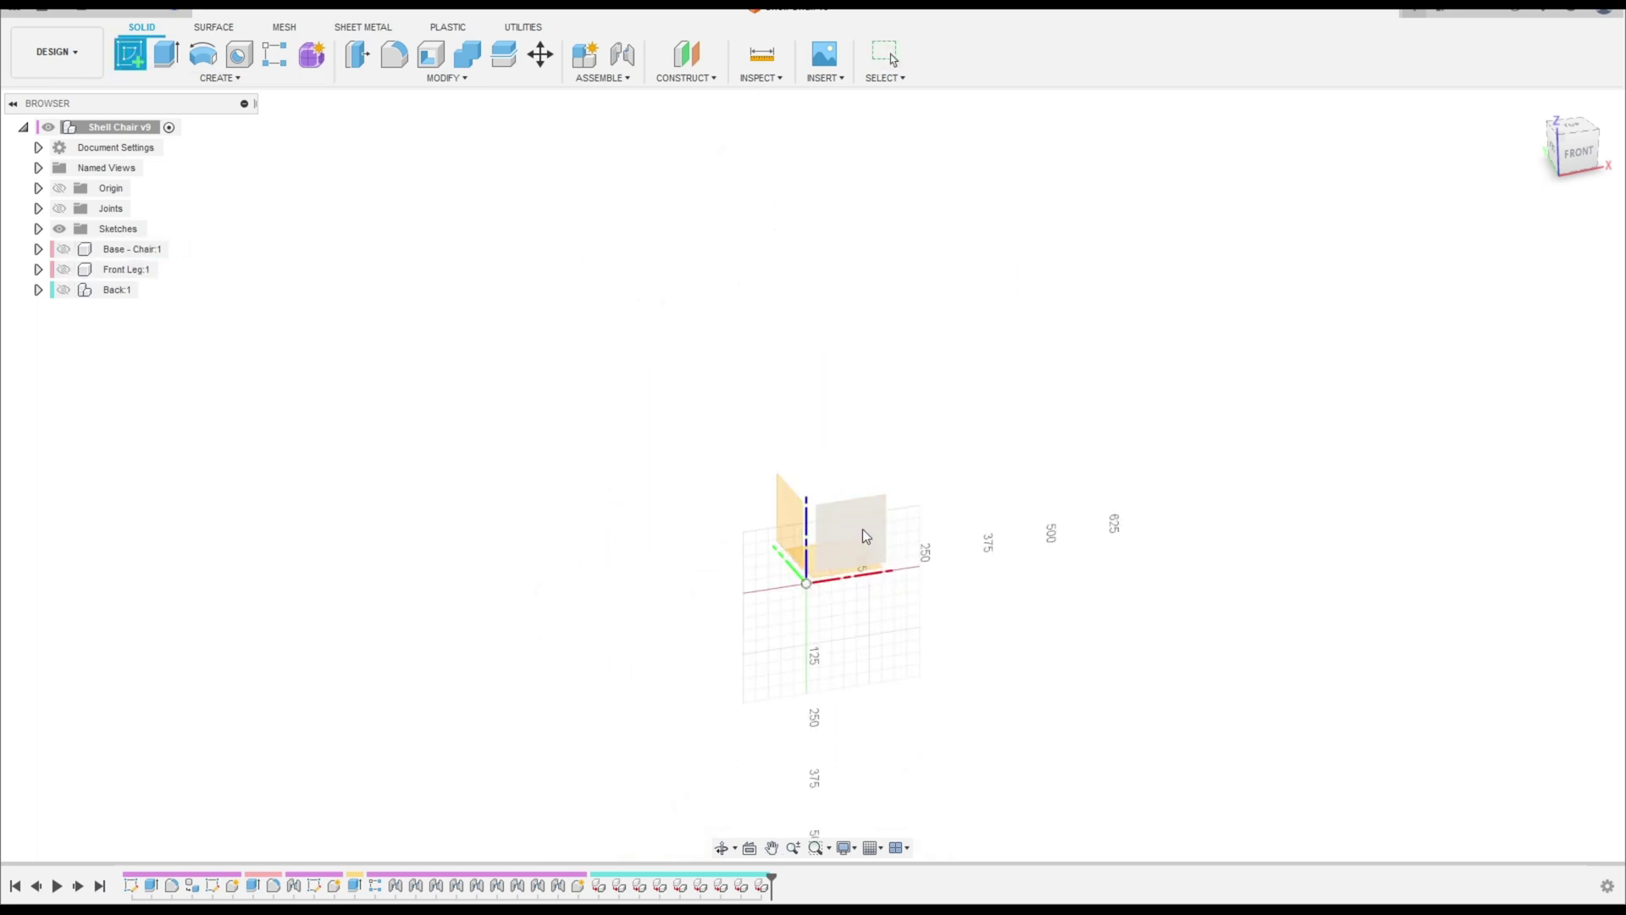
pyautogui.click(863, 531)
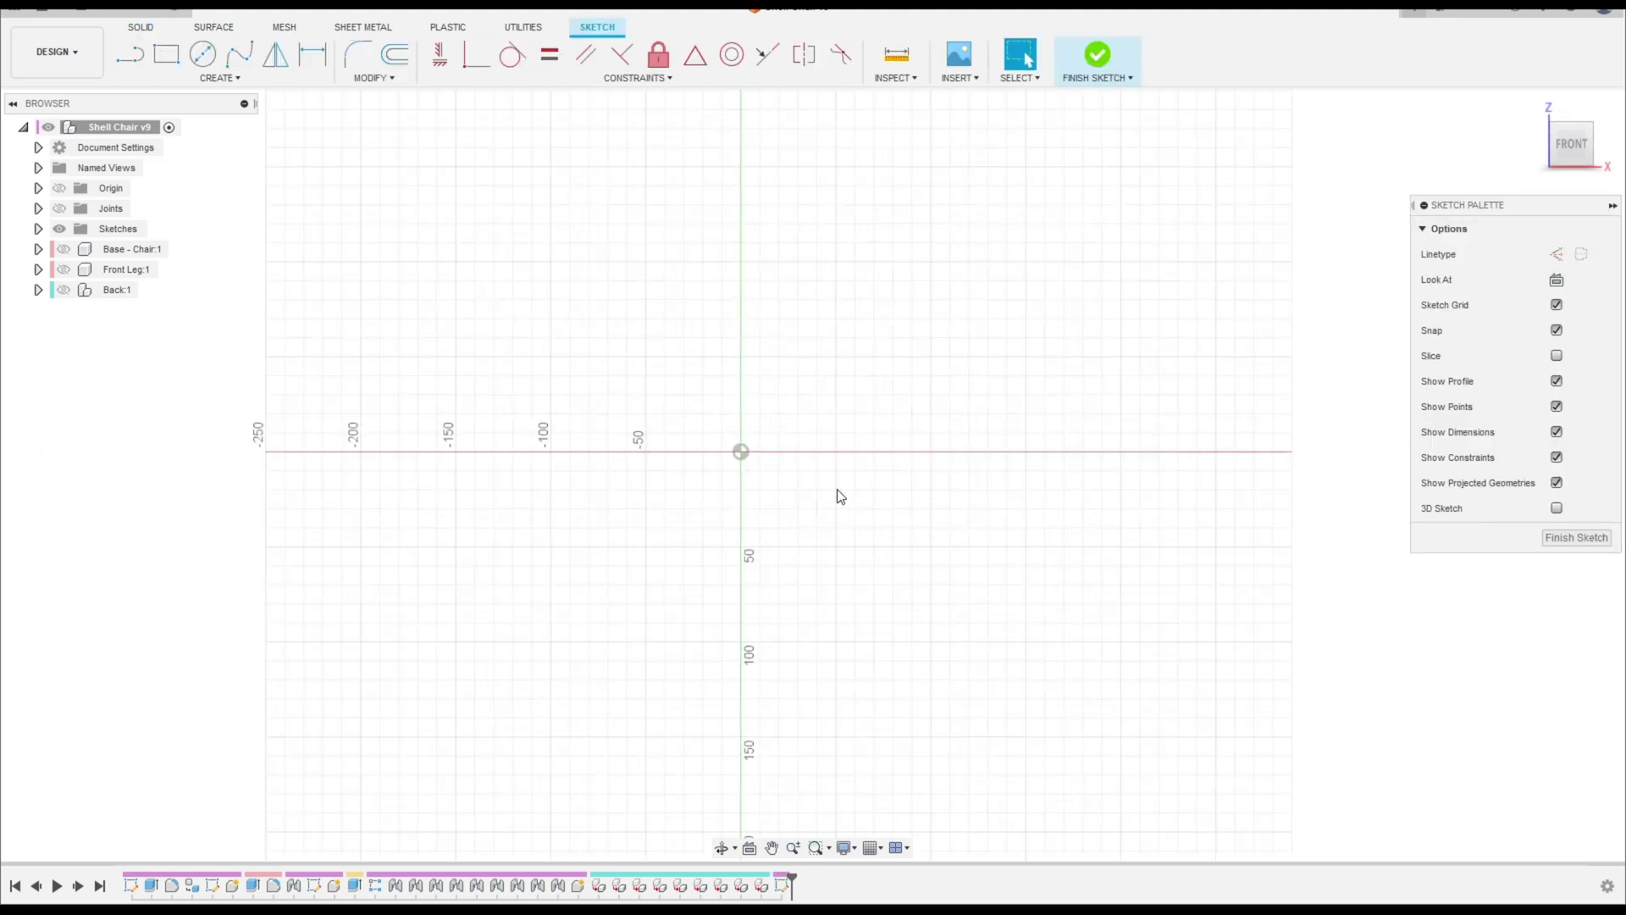
# Step: Draw a horizontal line 450 mm long just above the horizontal axis, starting to the left of the origin
pyautogui.press('l')
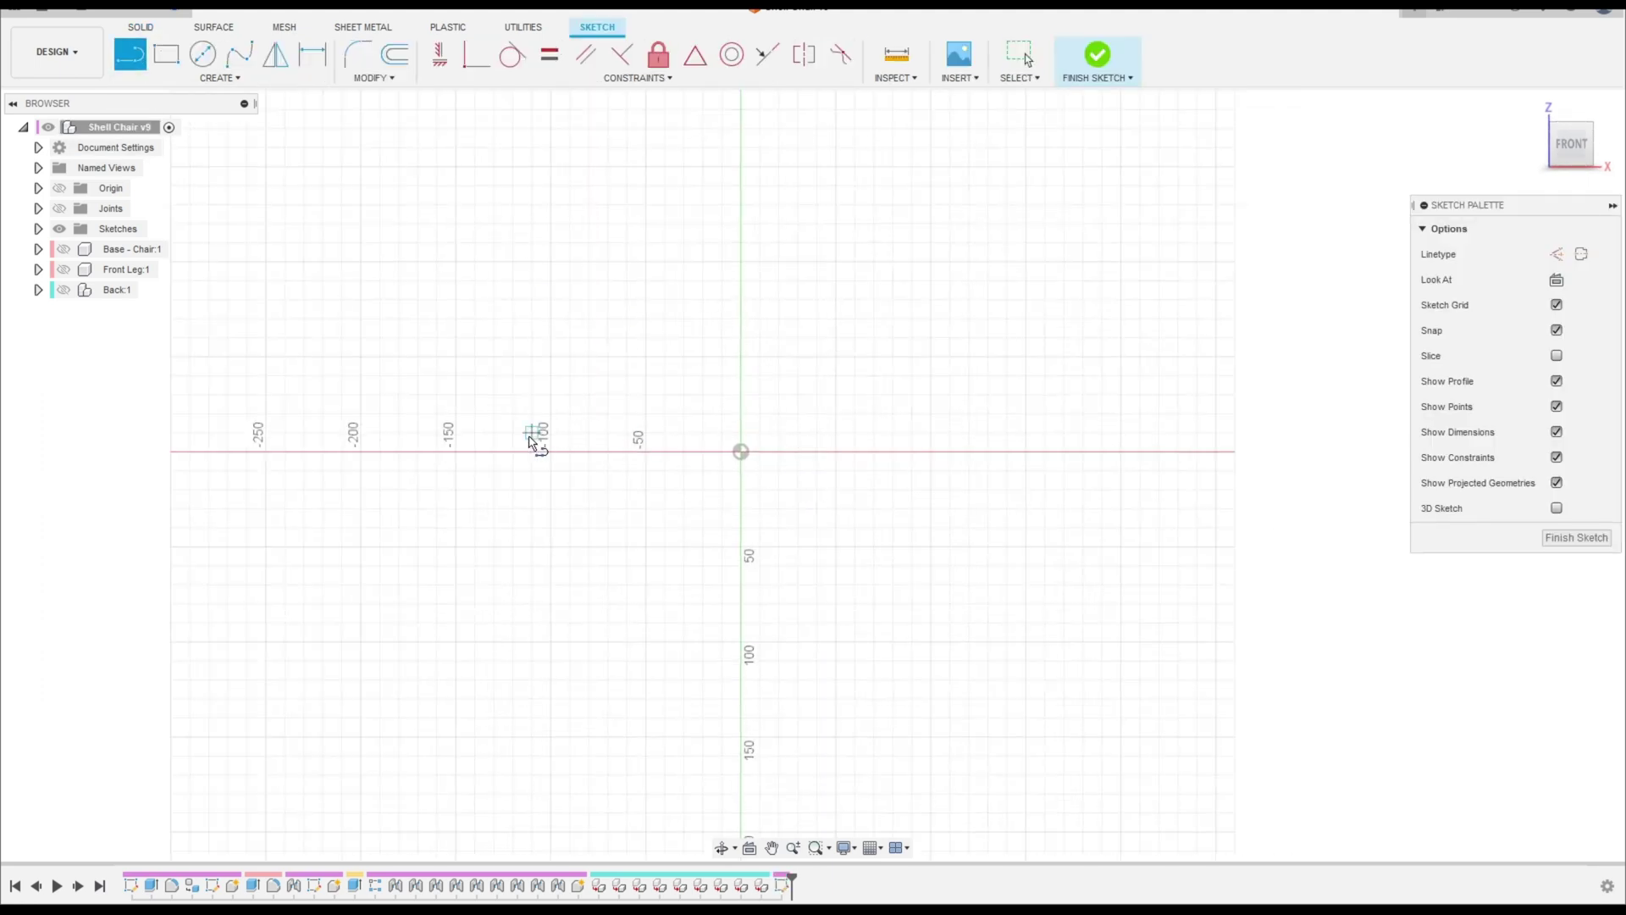
pyautogui.click(514, 434)
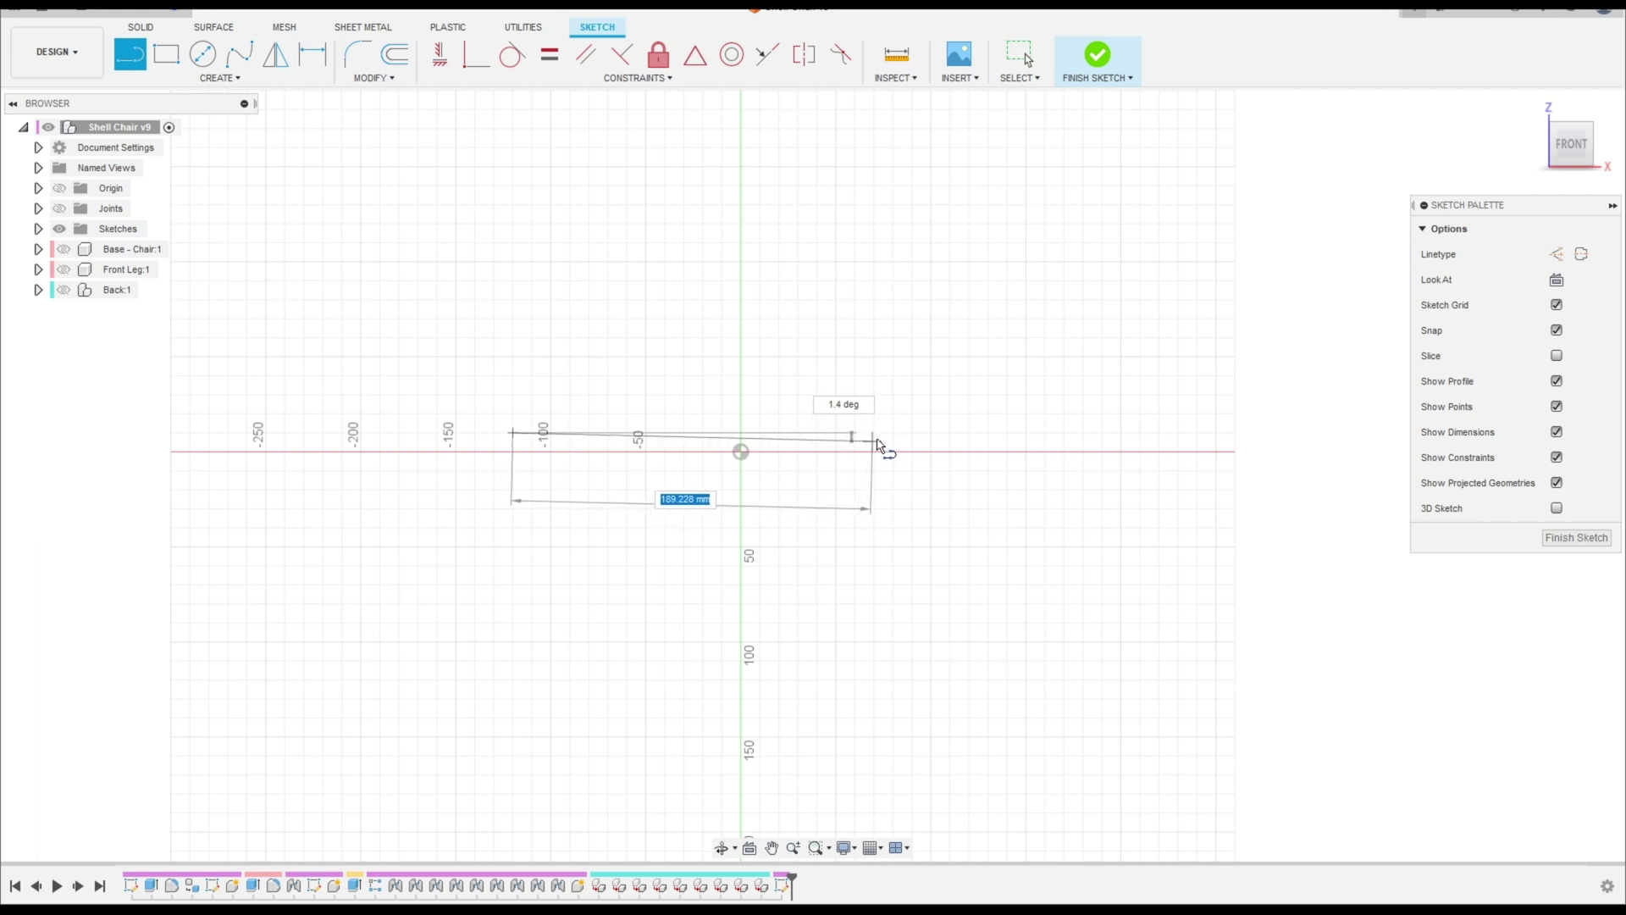
pyautogui.write('450')
pyautogui.press('Tab')
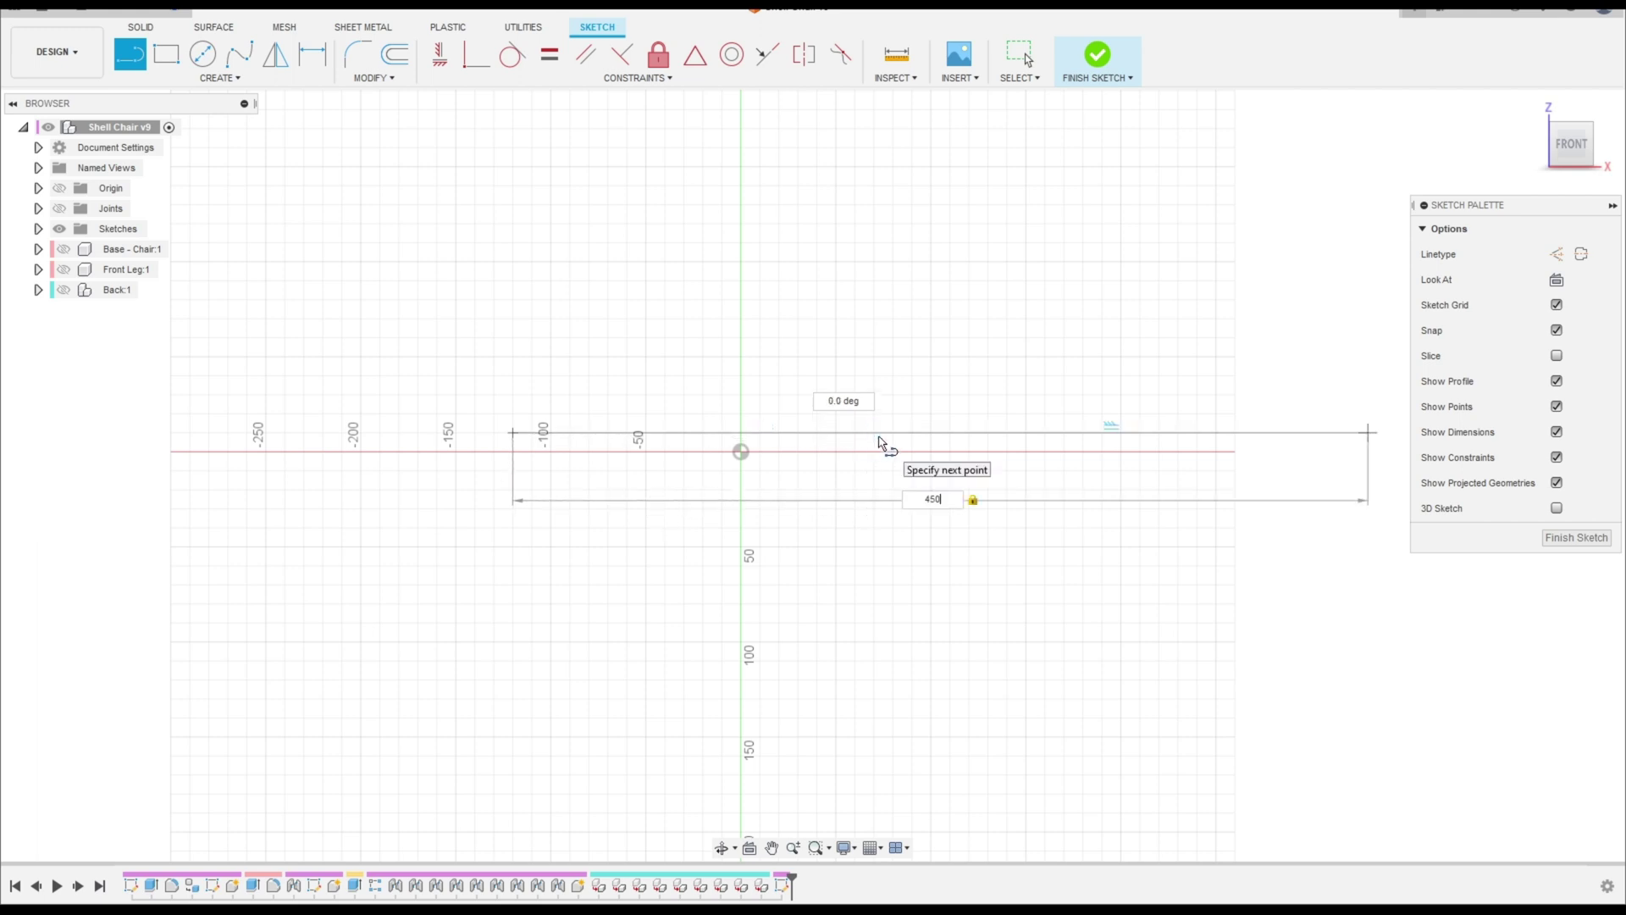
pyautogui.press('Return')
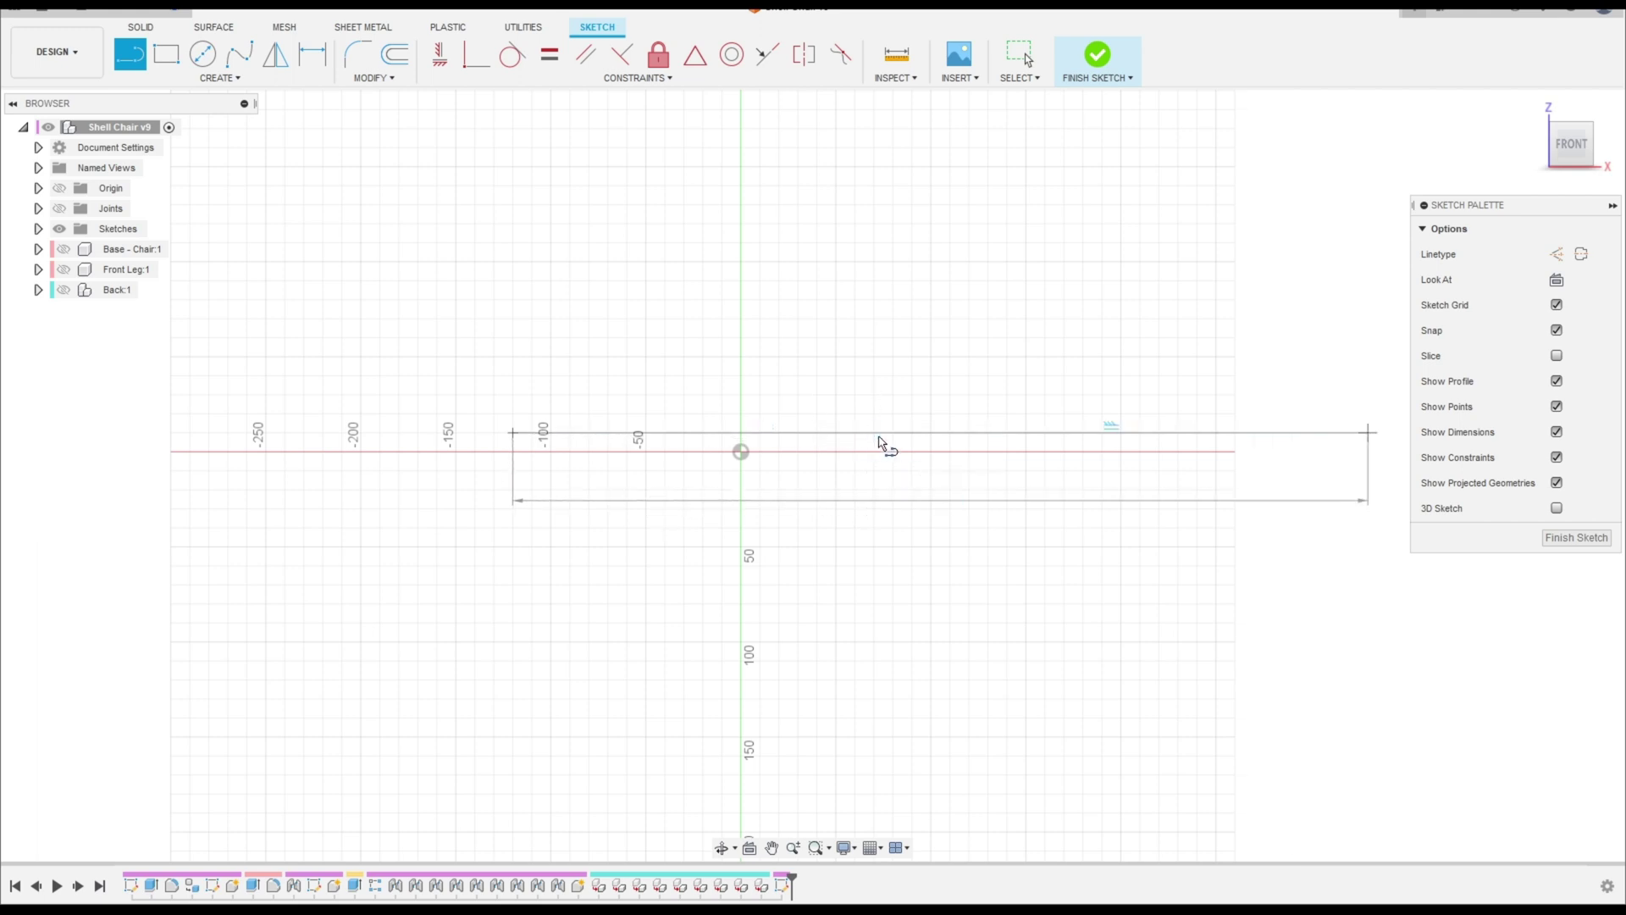
pyautogui.press('Escape')
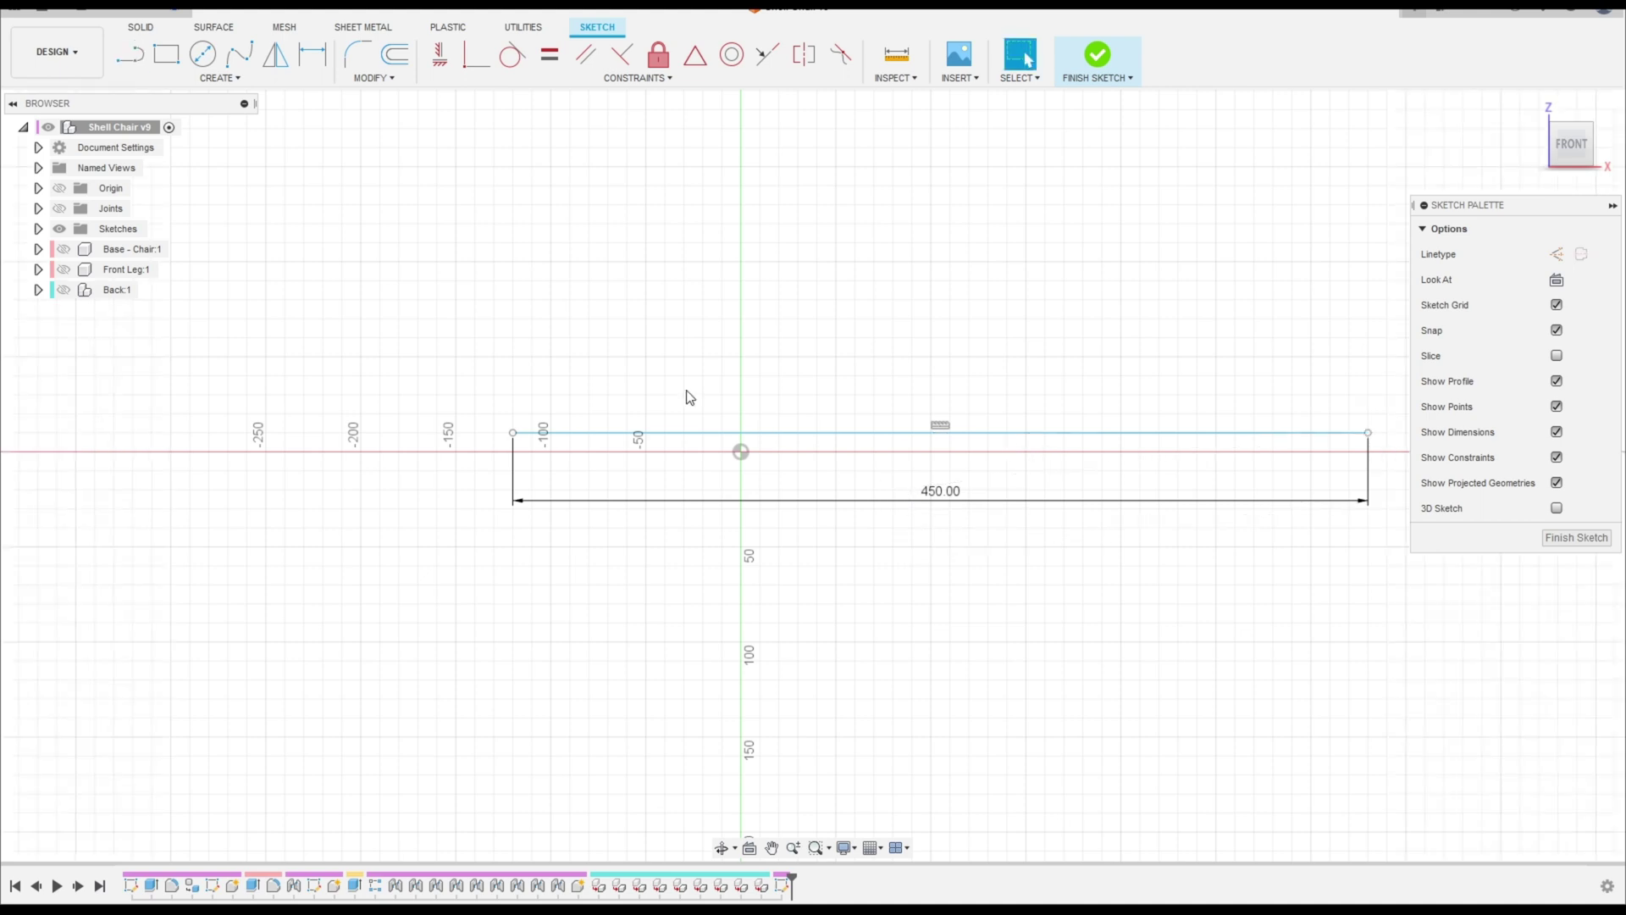
# Step: Dimension the horizontal line 10 mm above the origin
pyautogui.click(313, 54)
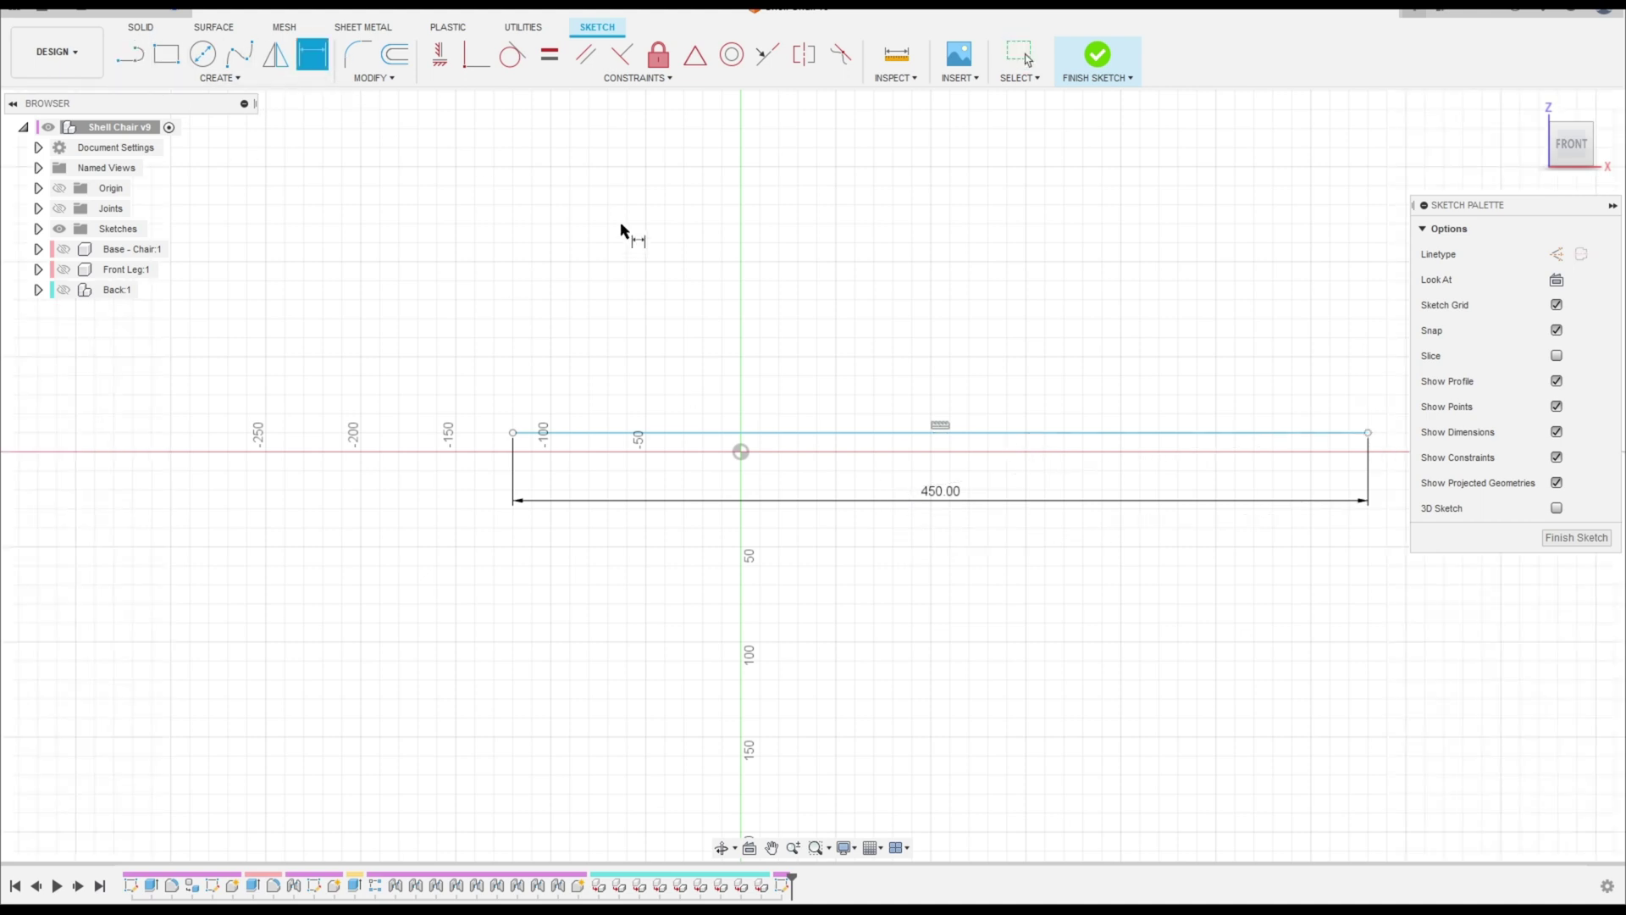
pyautogui.click(741, 453)
pyautogui.click(744, 433)
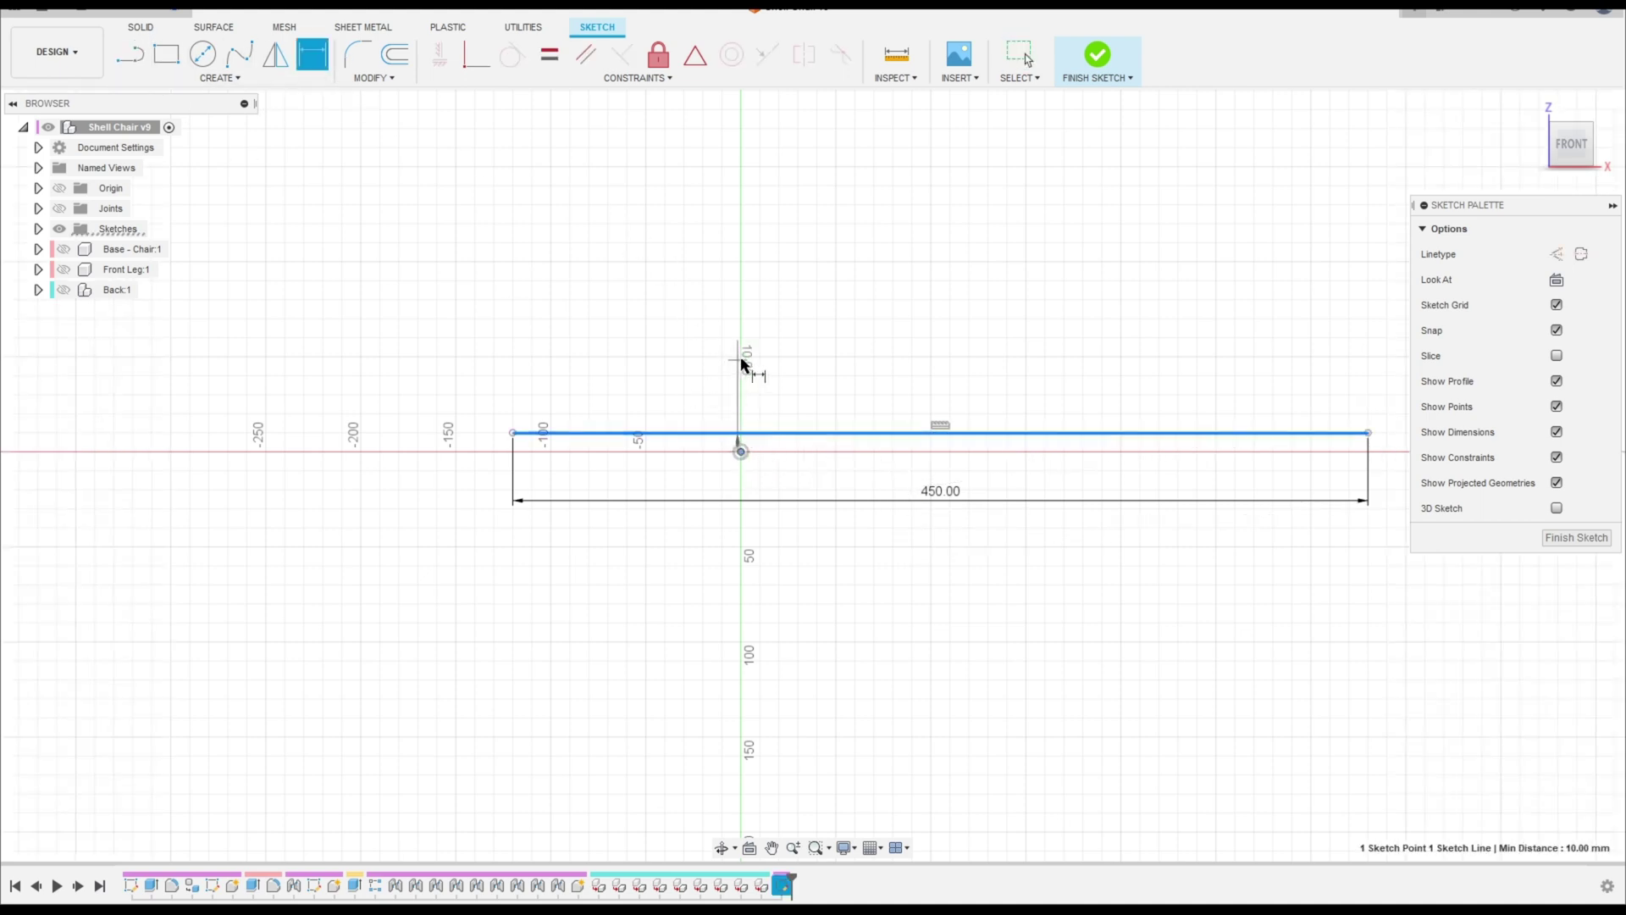
pyautogui.click(741, 362)
pyautogui.press('Return')
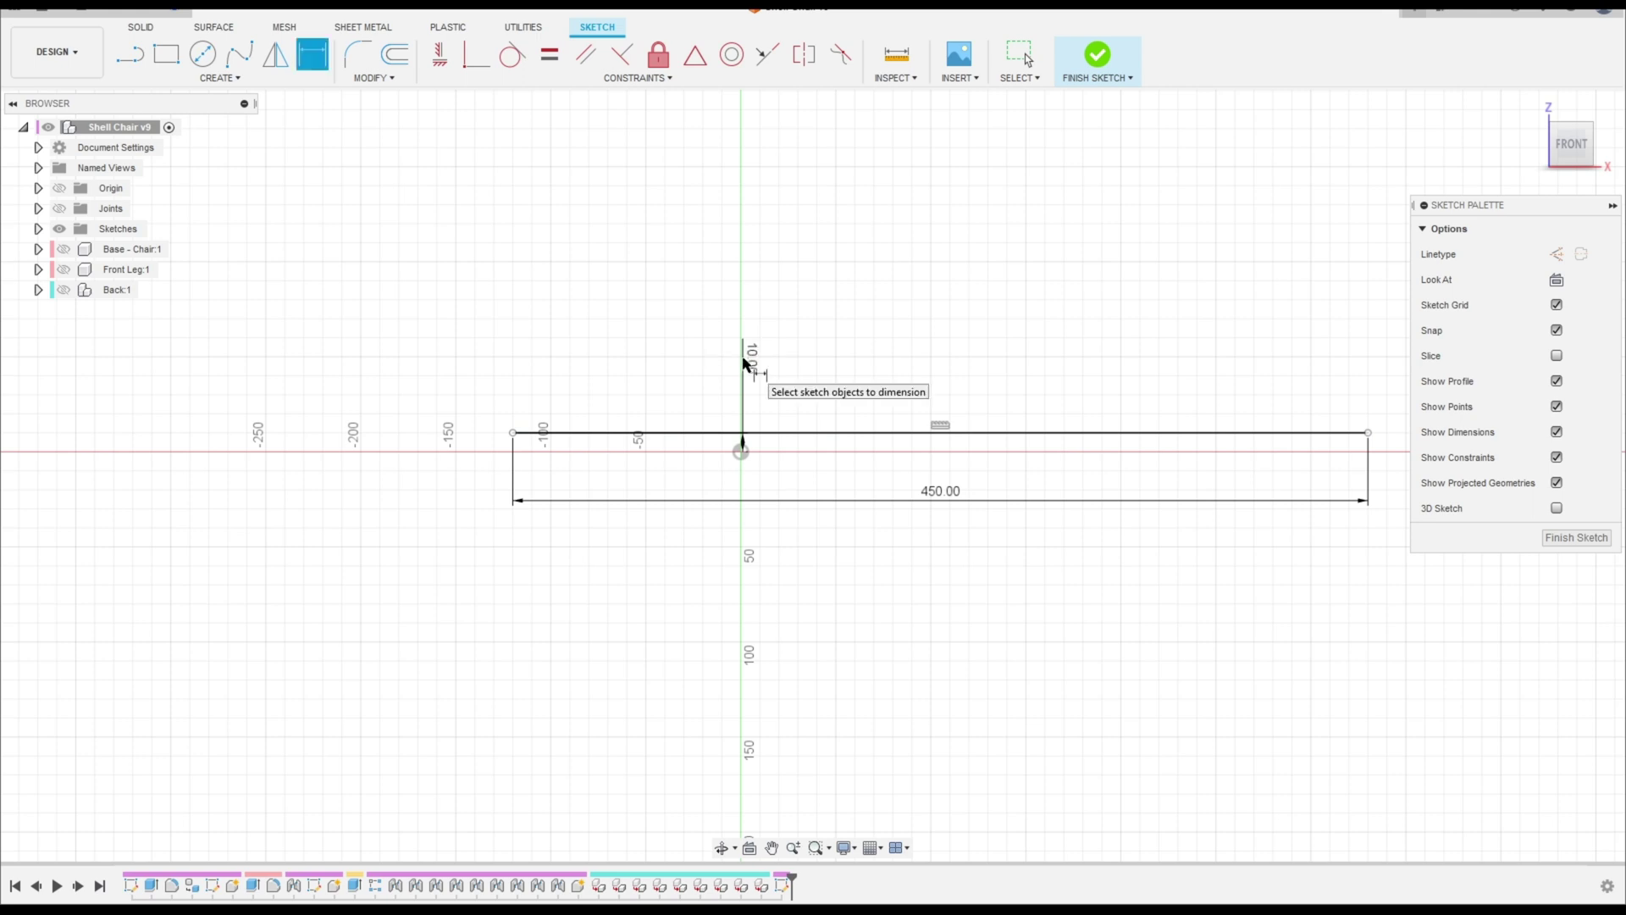
# Step: Set the line's left end 275 mm horizontally from the origin, and reposition the 450 mm and 10 mm dimensions for clarity
pyautogui.click(512, 434)
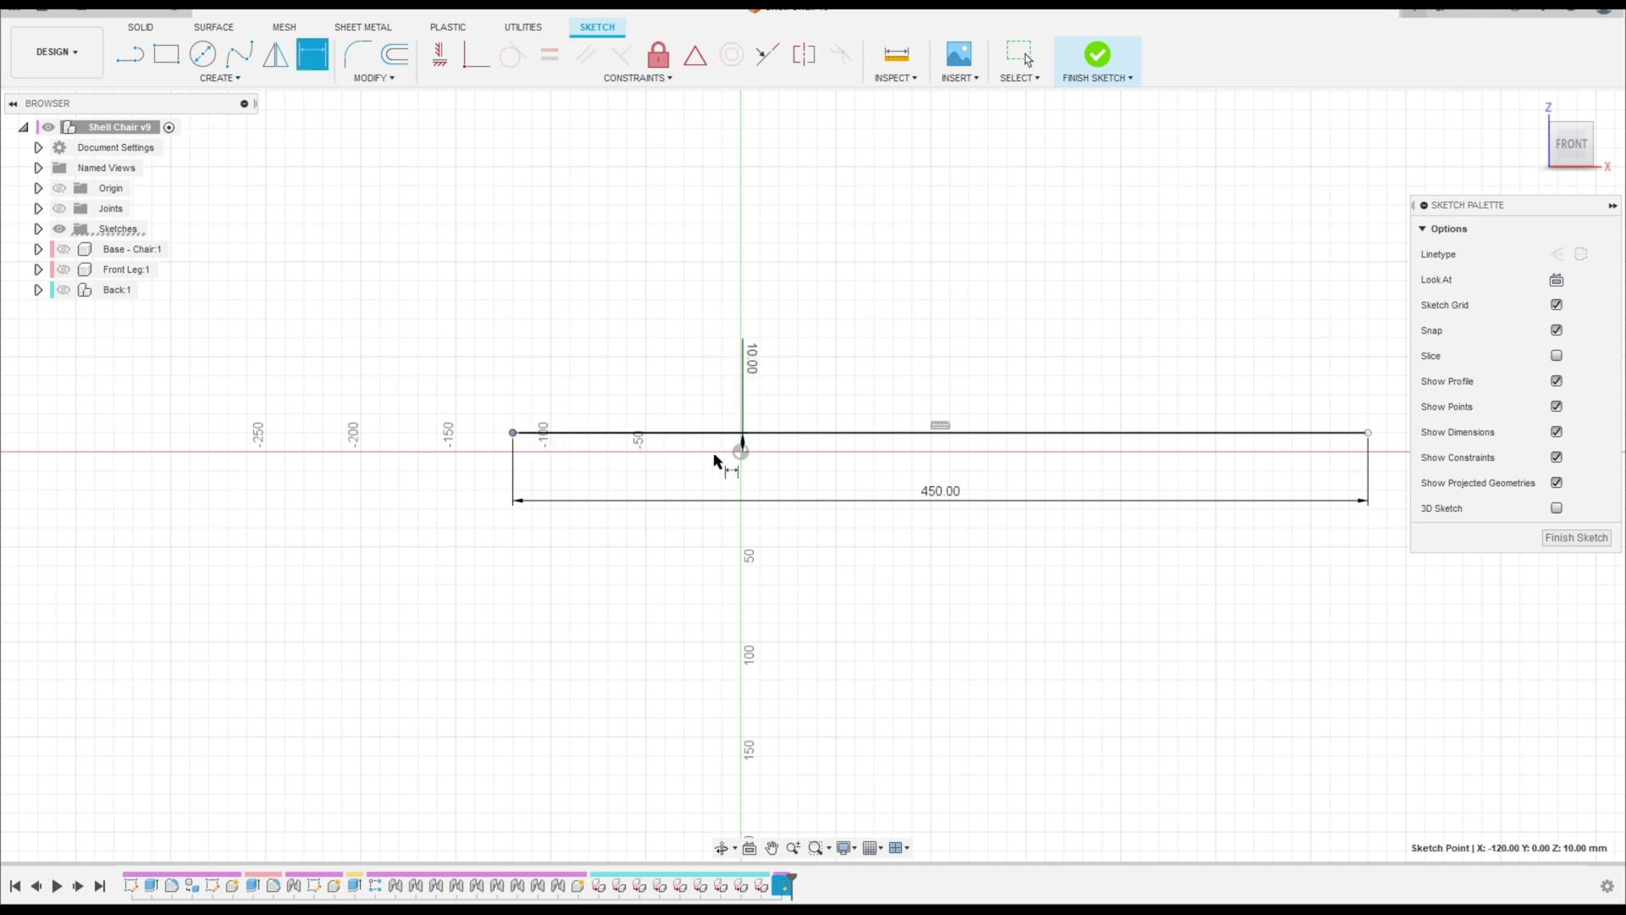
pyautogui.click(742, 453)
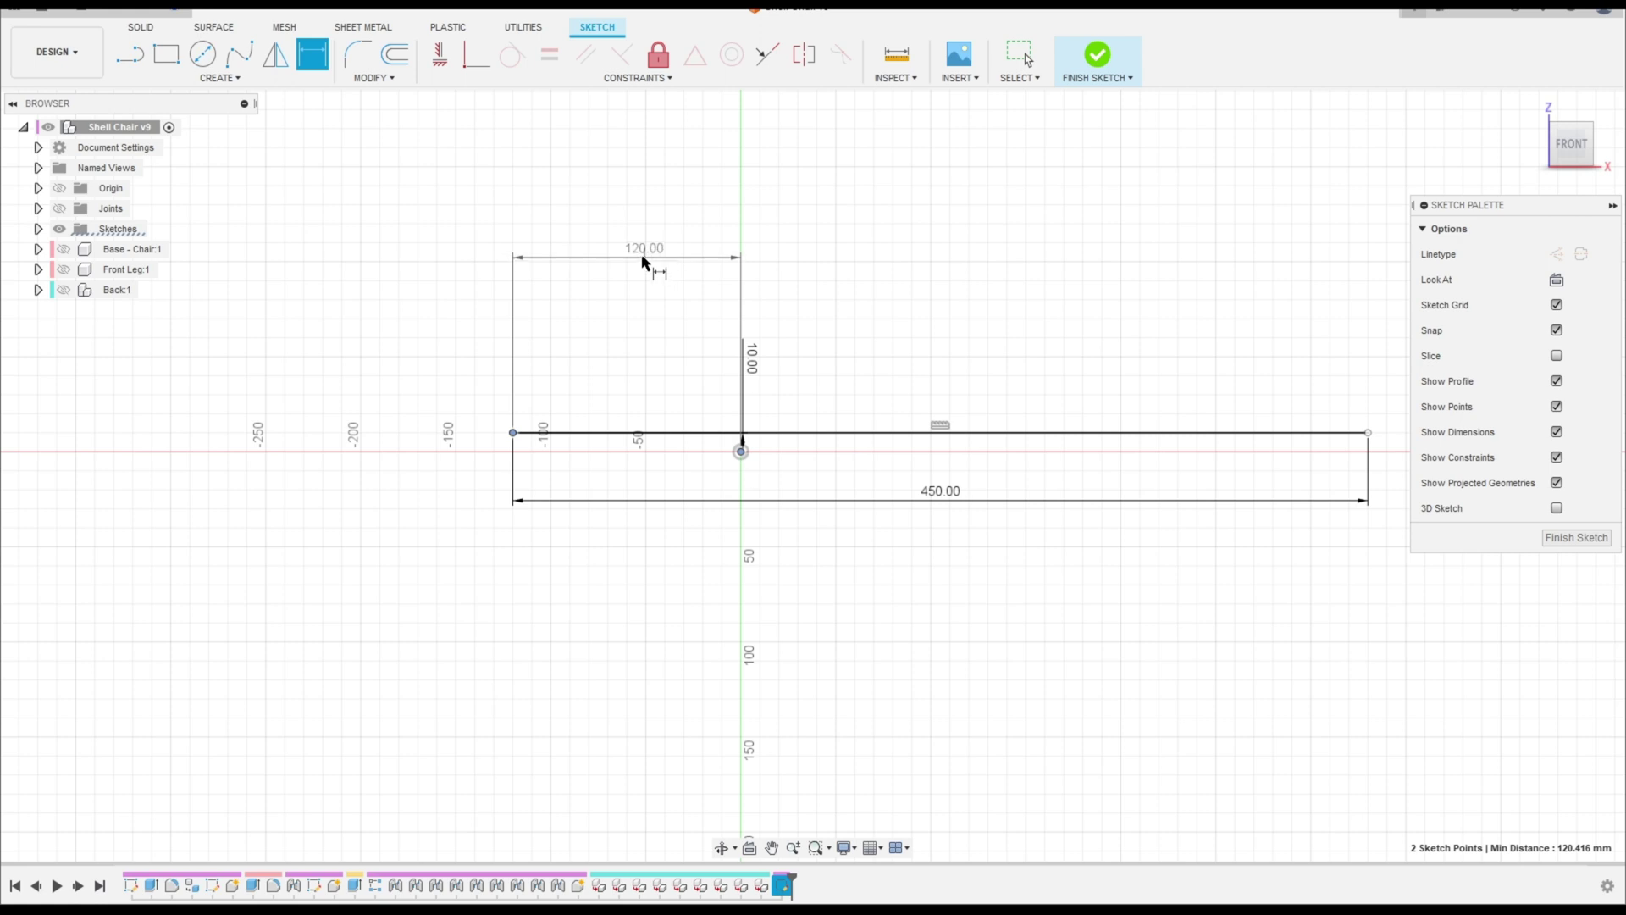
pyautogui.click(642, 259)
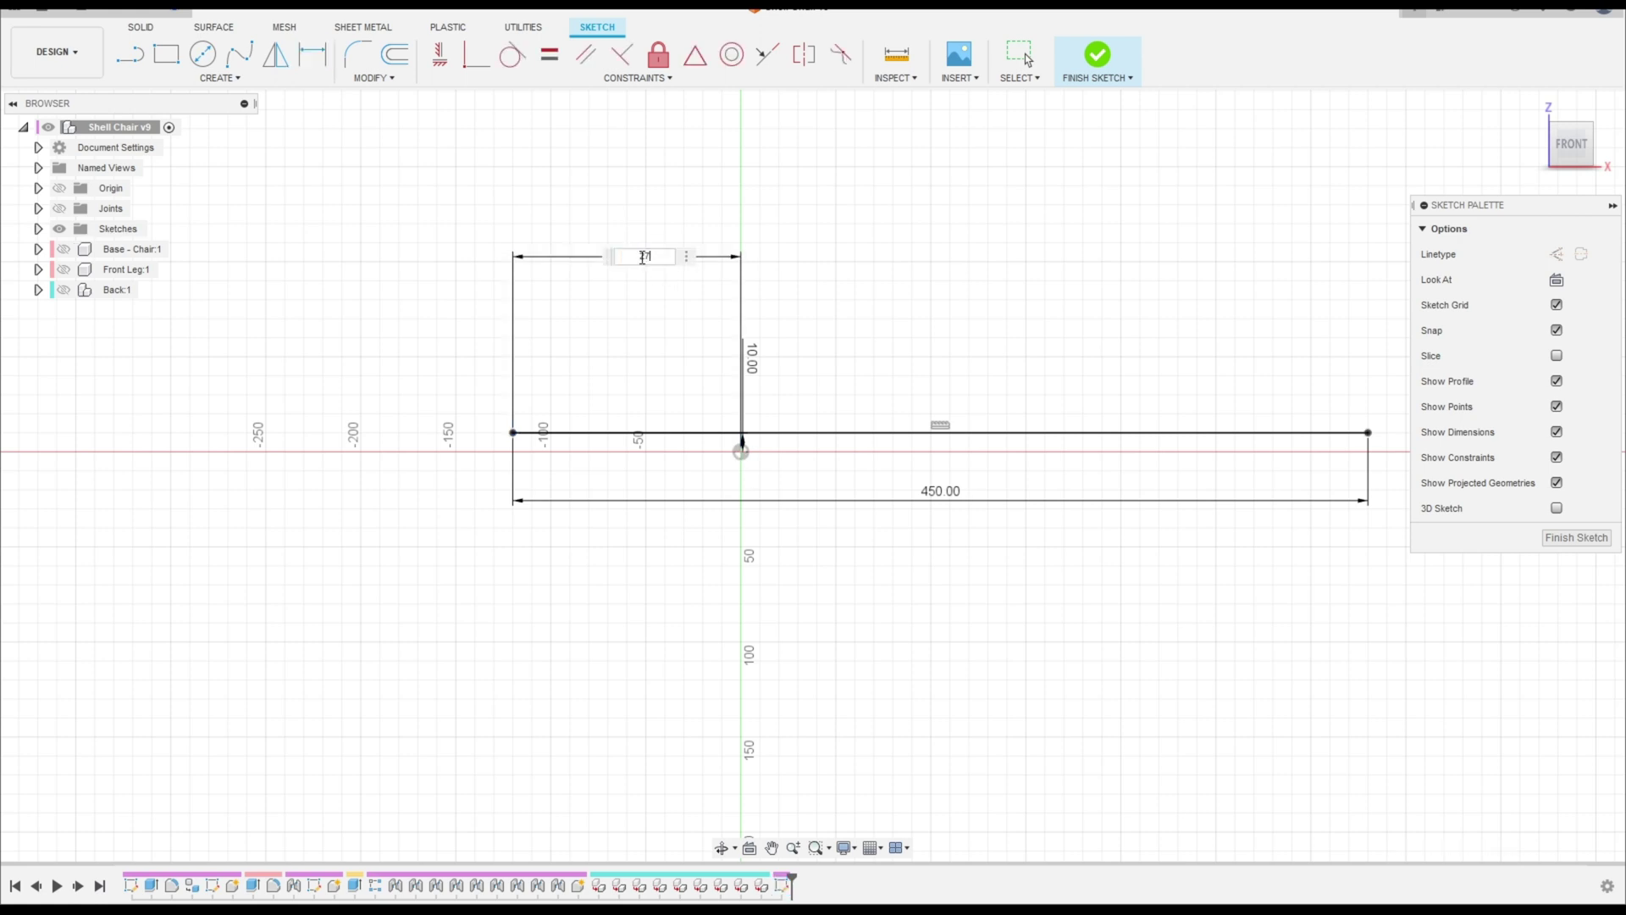
pyautogui.press('Return')
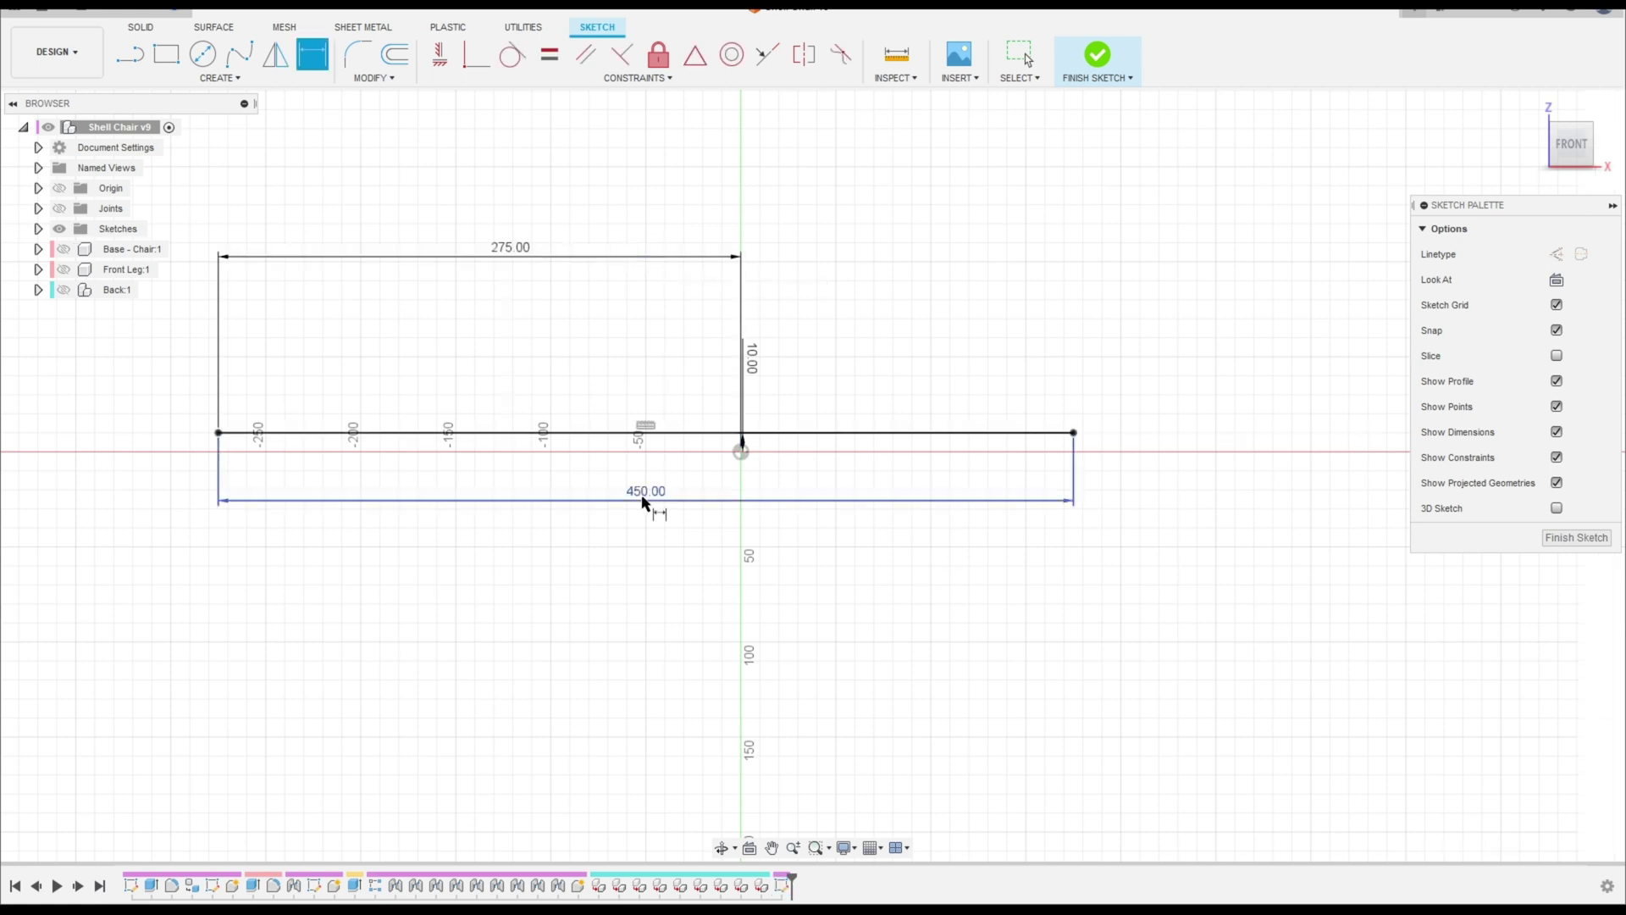
pyautogui.press('Escape')
pyautogui.moveTo(652, 500); pyautogui.dragTo(651, 318)
pyautogui.moveTo(767, 373); pyautogui.dragTo(915, 377)
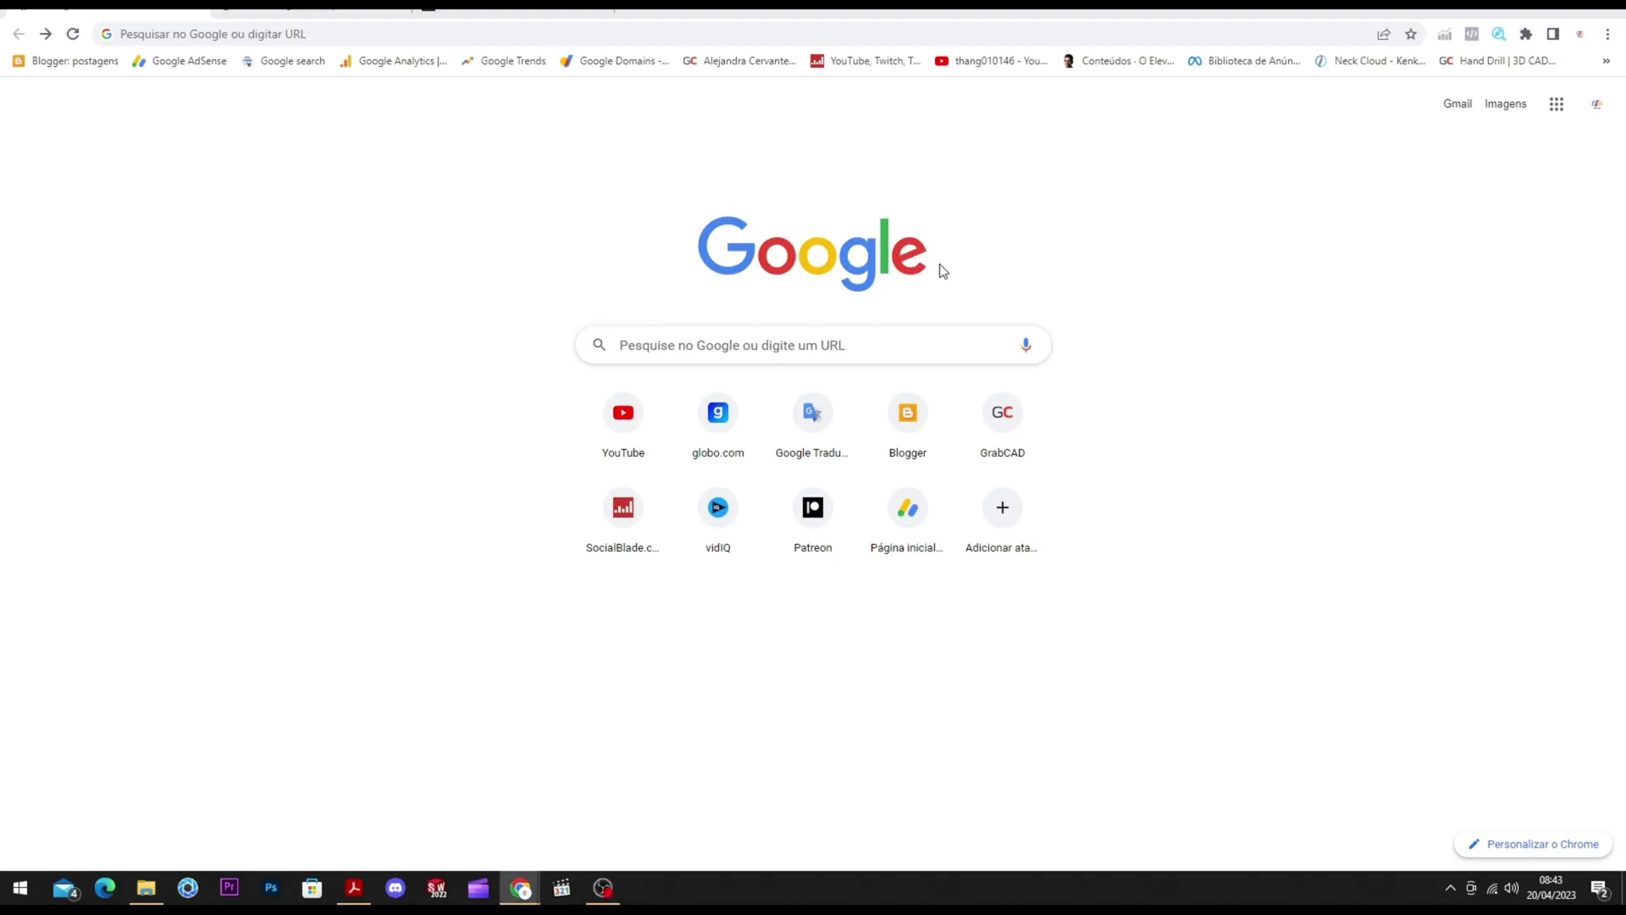
# Step: Switch to the Chrome browser, search Google for "Shell Lounge Chair", and examine the Branca Lisboa chair's photos and product pages
pyautogui.click(729, 345)
pyautogui.write('Shell Lounge Chair')
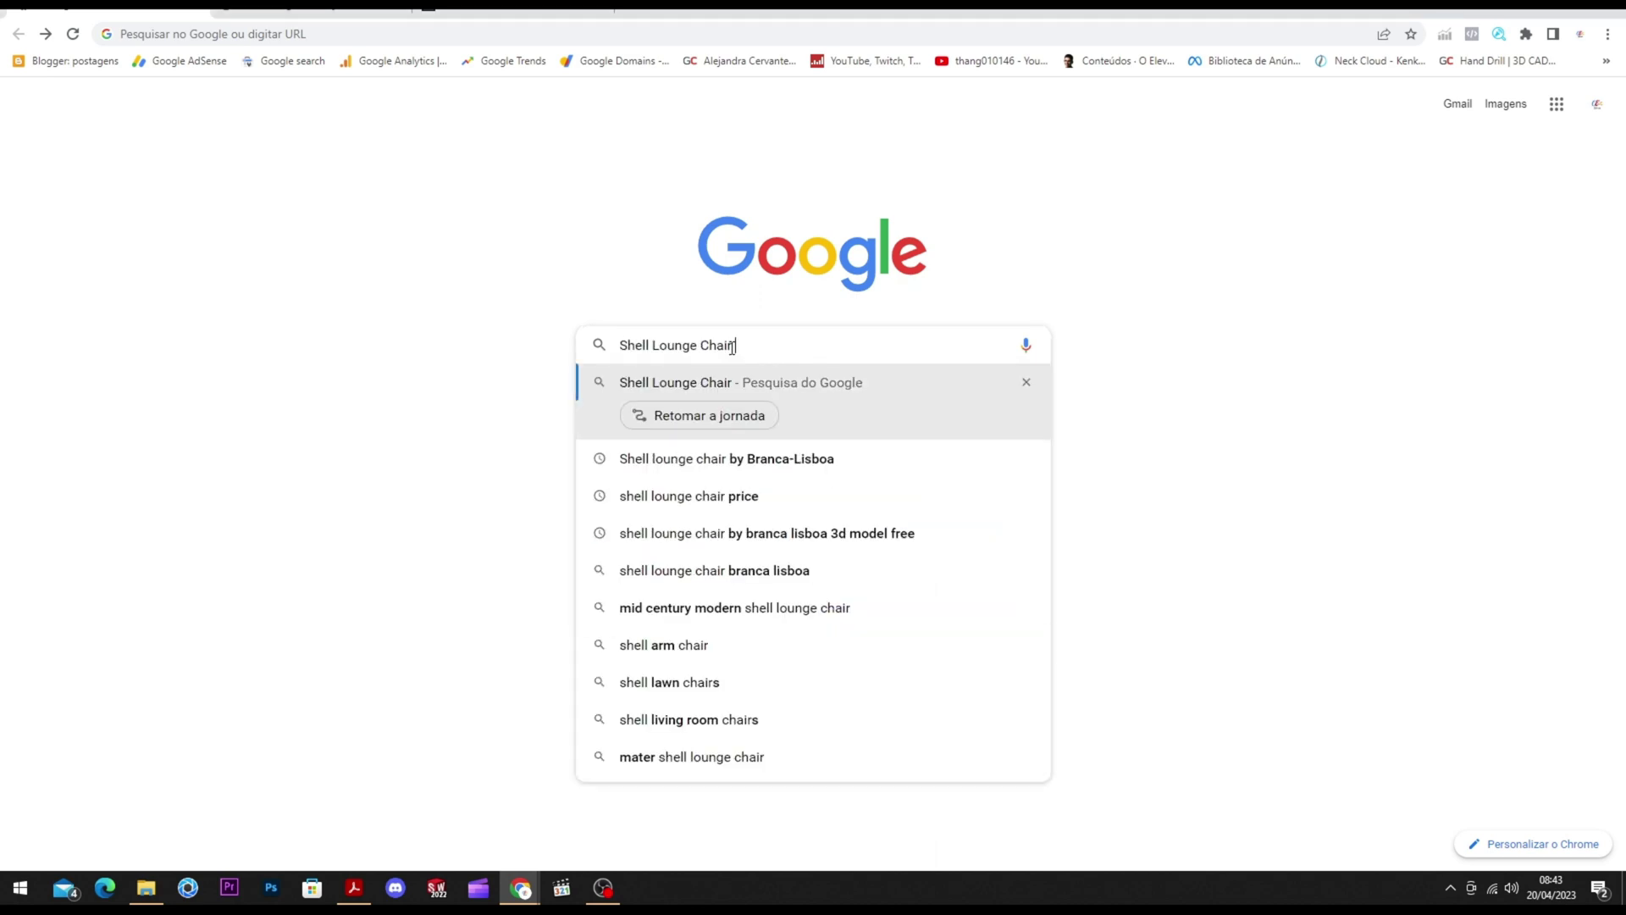
pyautogui.press('Return')
pyautogui.click(268, 423)
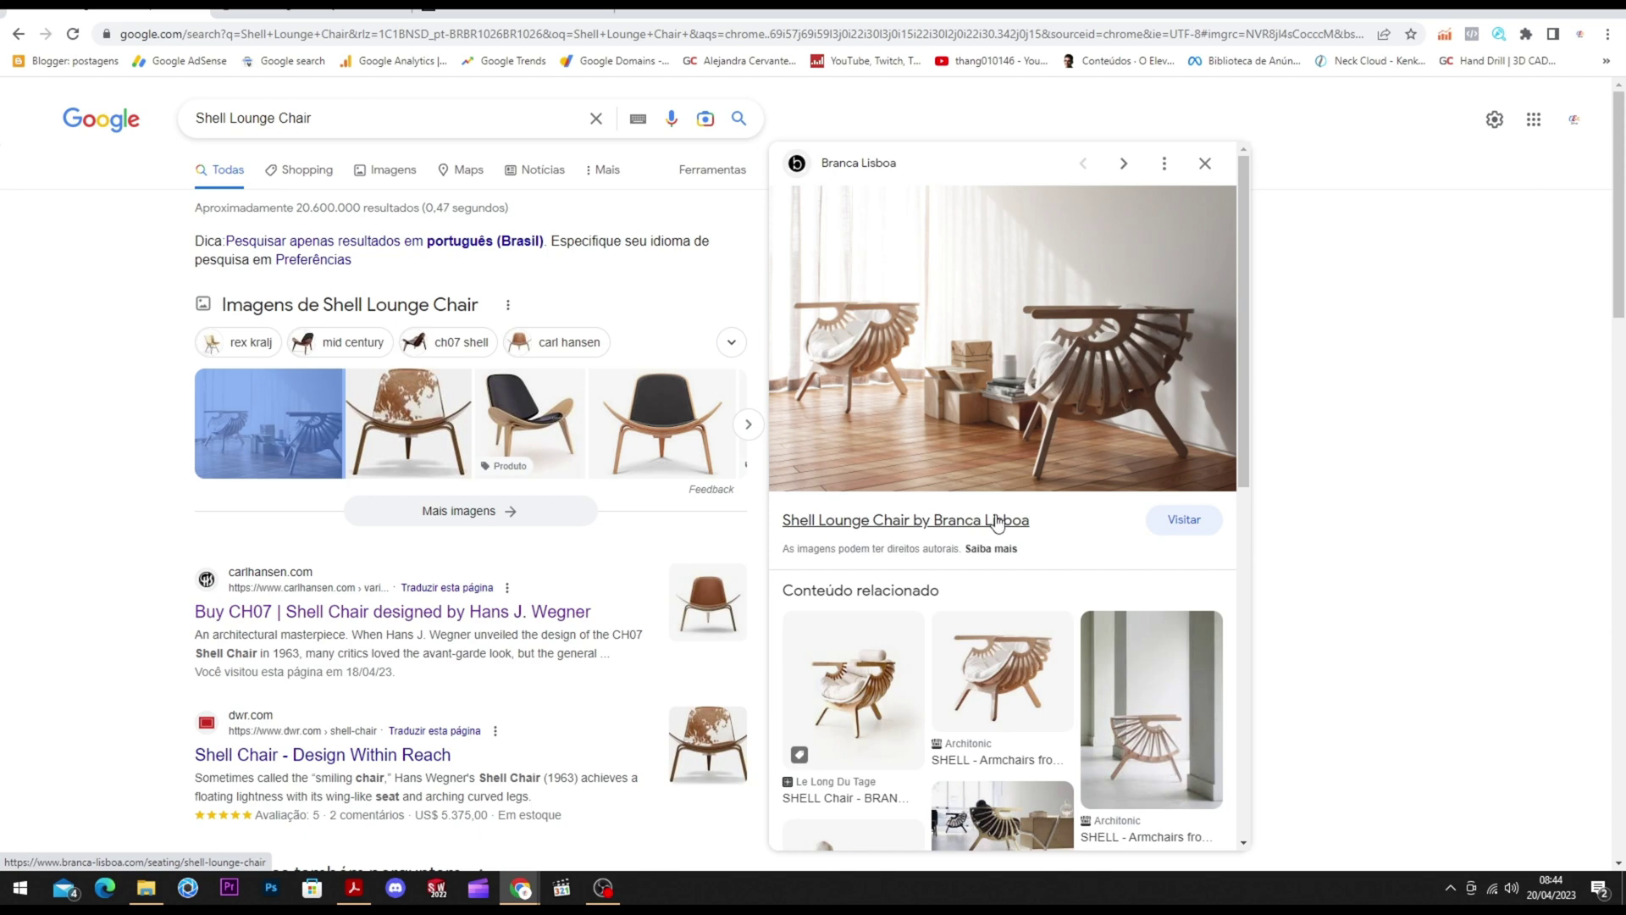
pyautogui.scroll(-2, 999, 521)
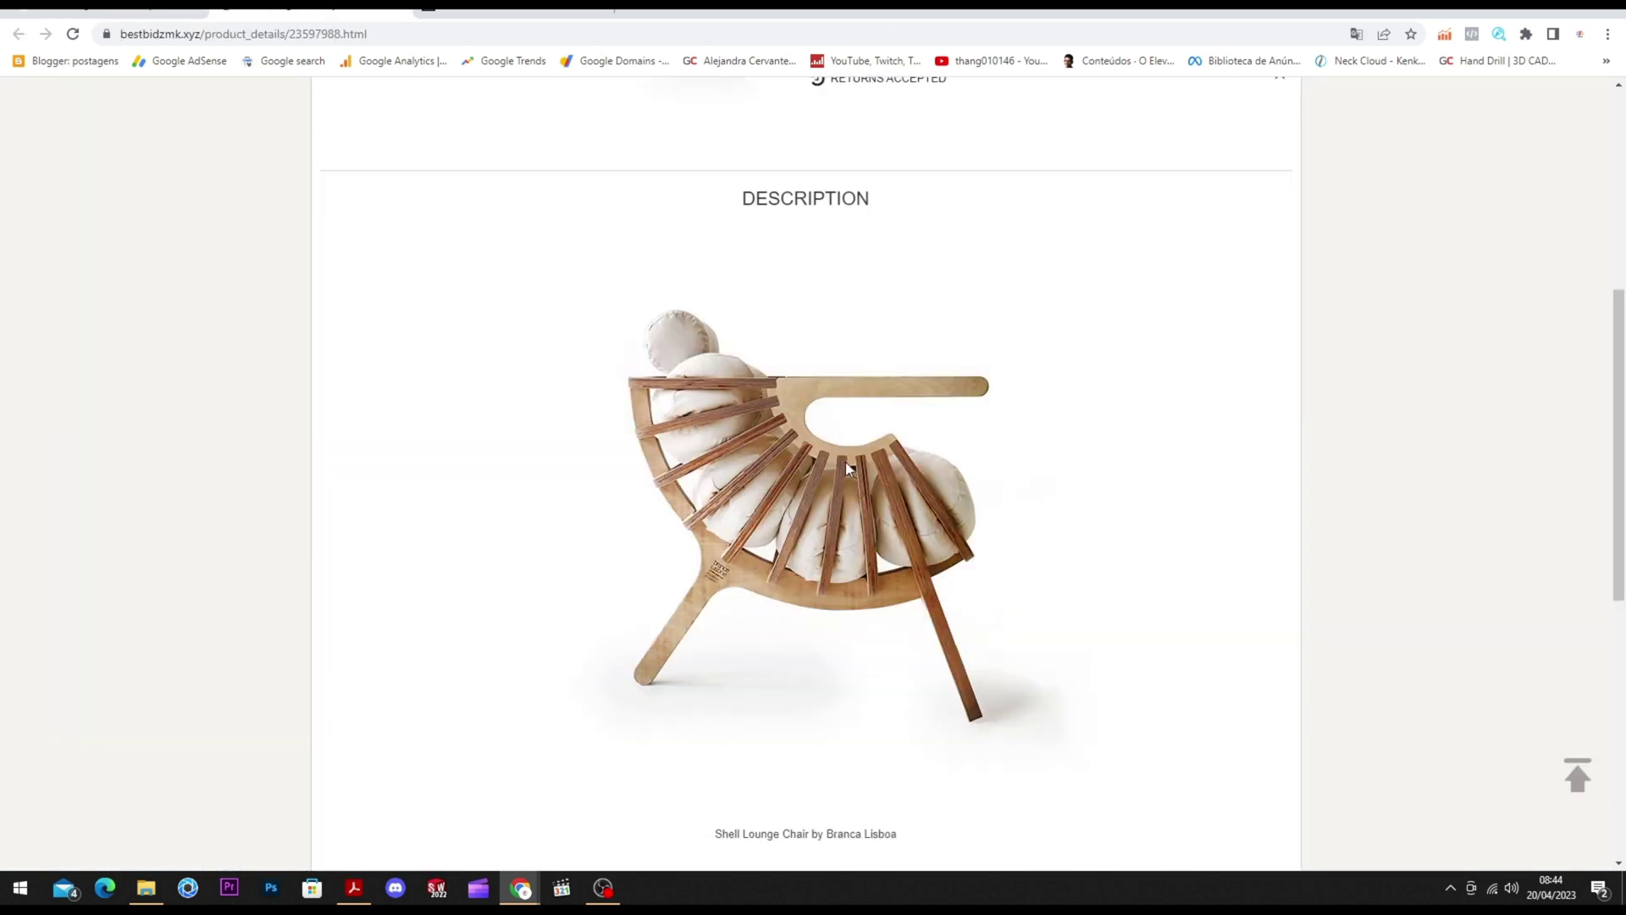
pyautogui.scroll(6, 835, 451)
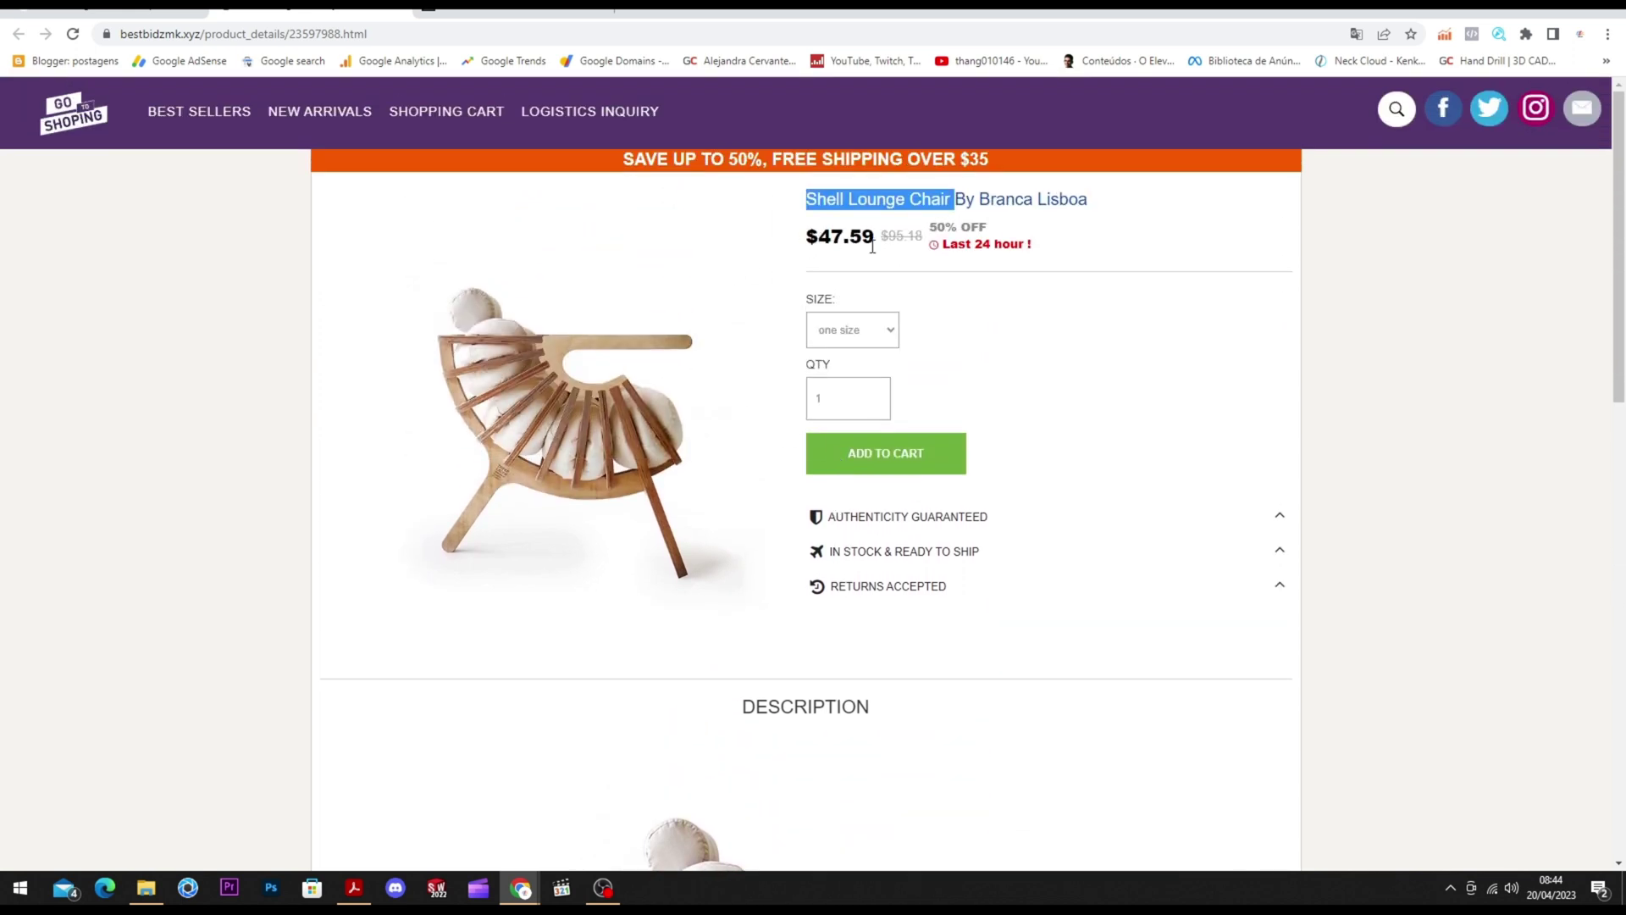
pyautogui.hotkey('ctrl', 'Tab')
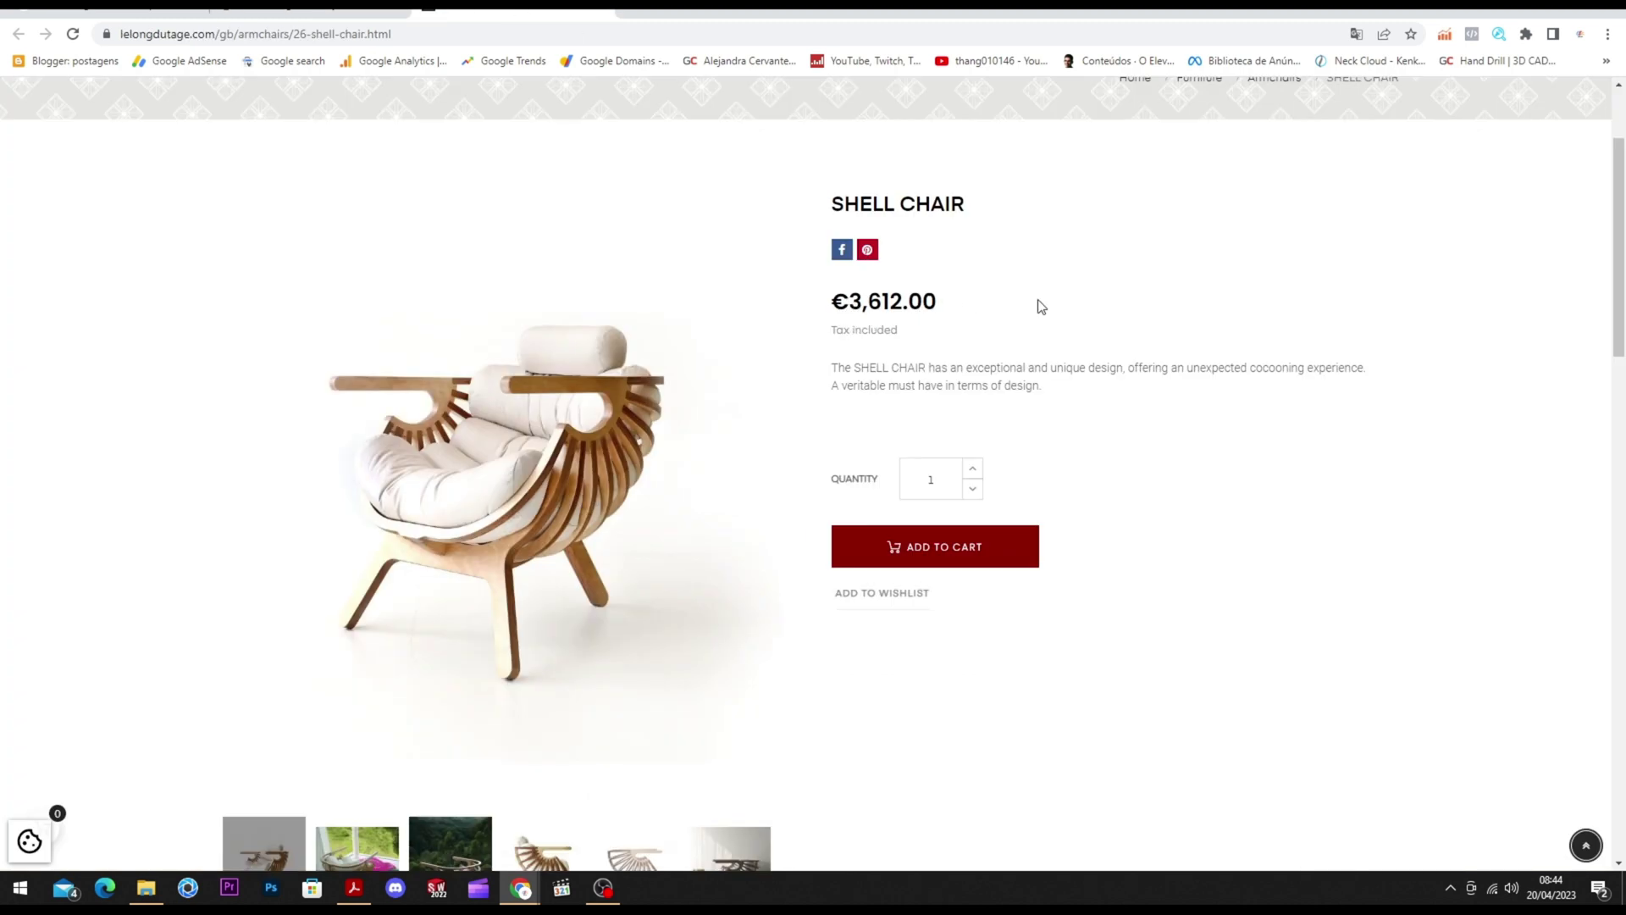
pyautogui.moveTo(581, 421)
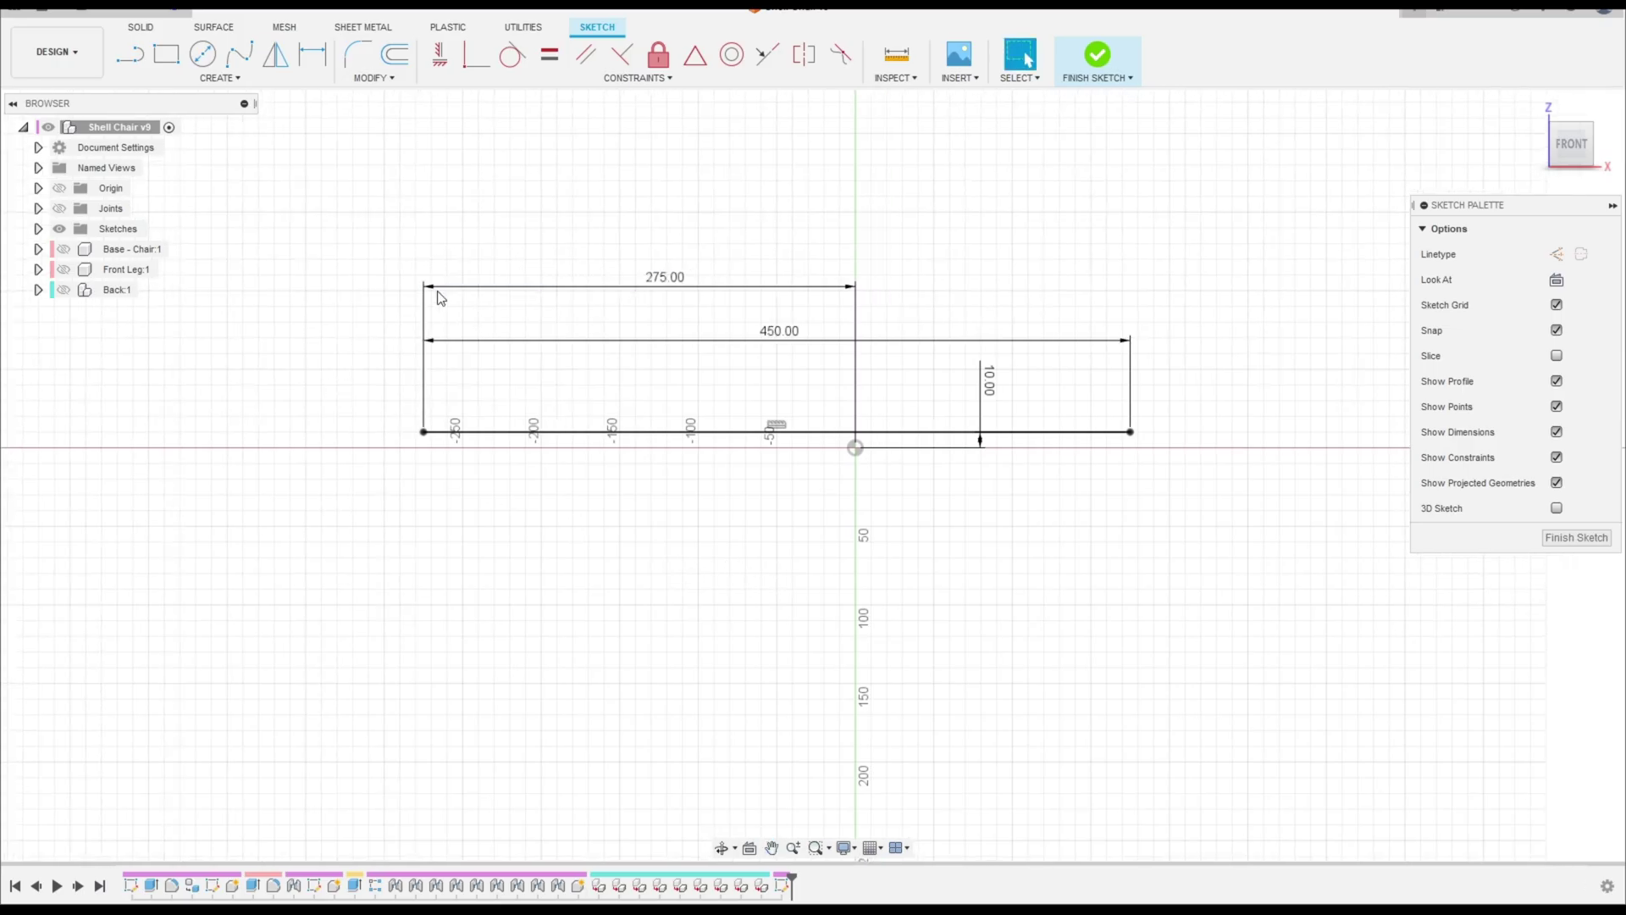
# Step: Draw a 20 mm line down from the long line's right end and a 19.74 mm line rightward, and move their dimensions clear
pyautogui.click(136, 64)
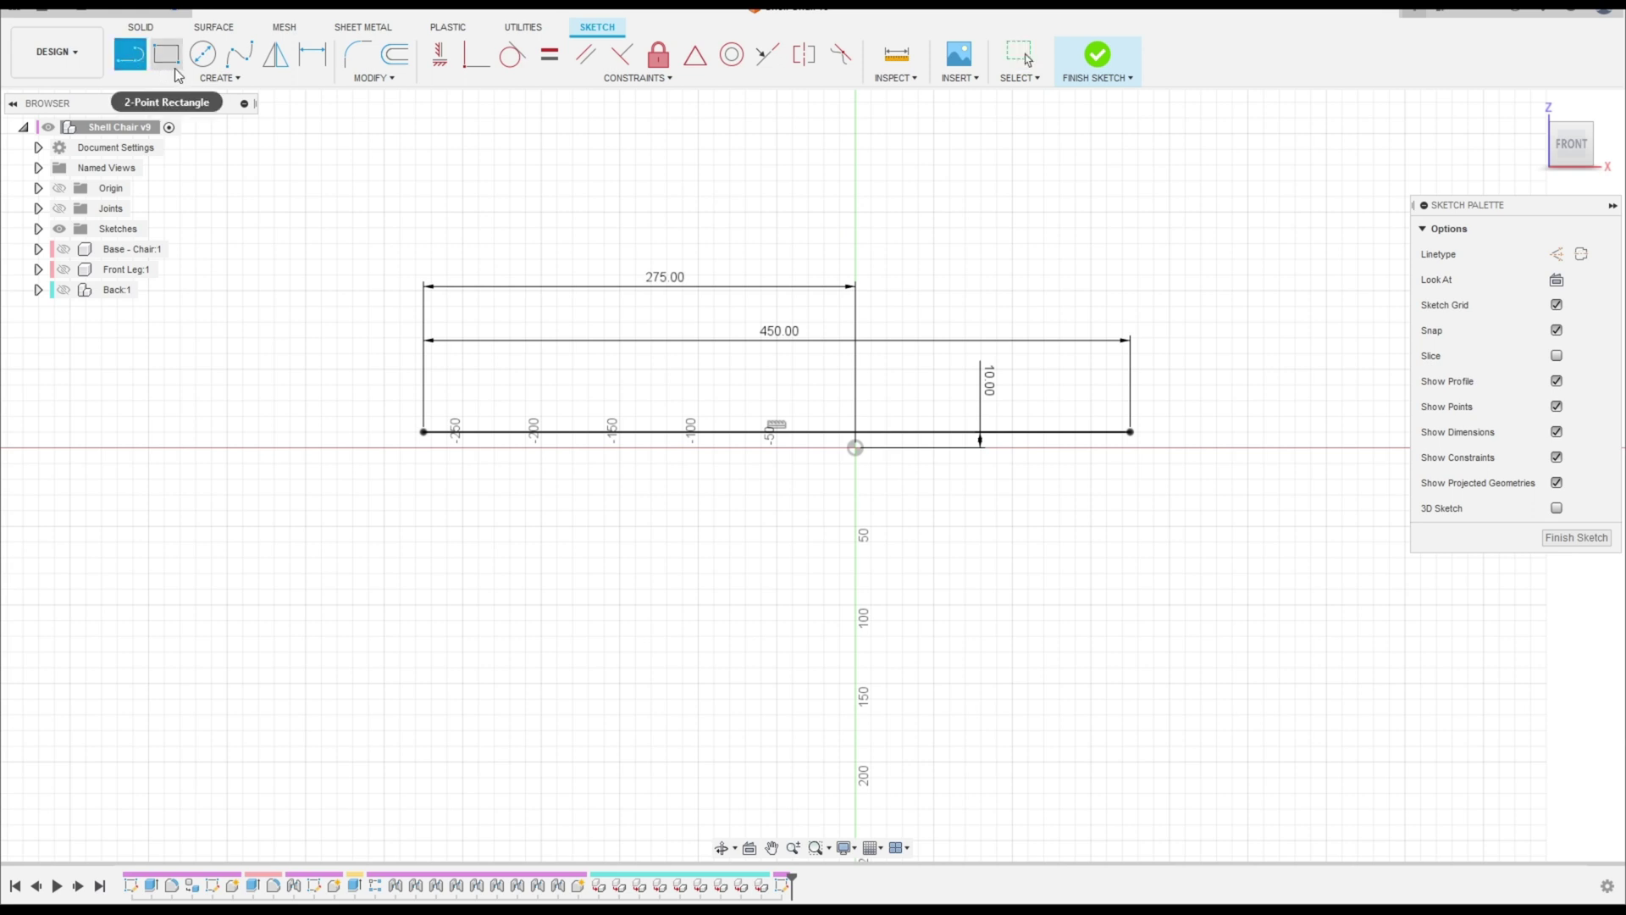
pyautogui.click(1131, 434)
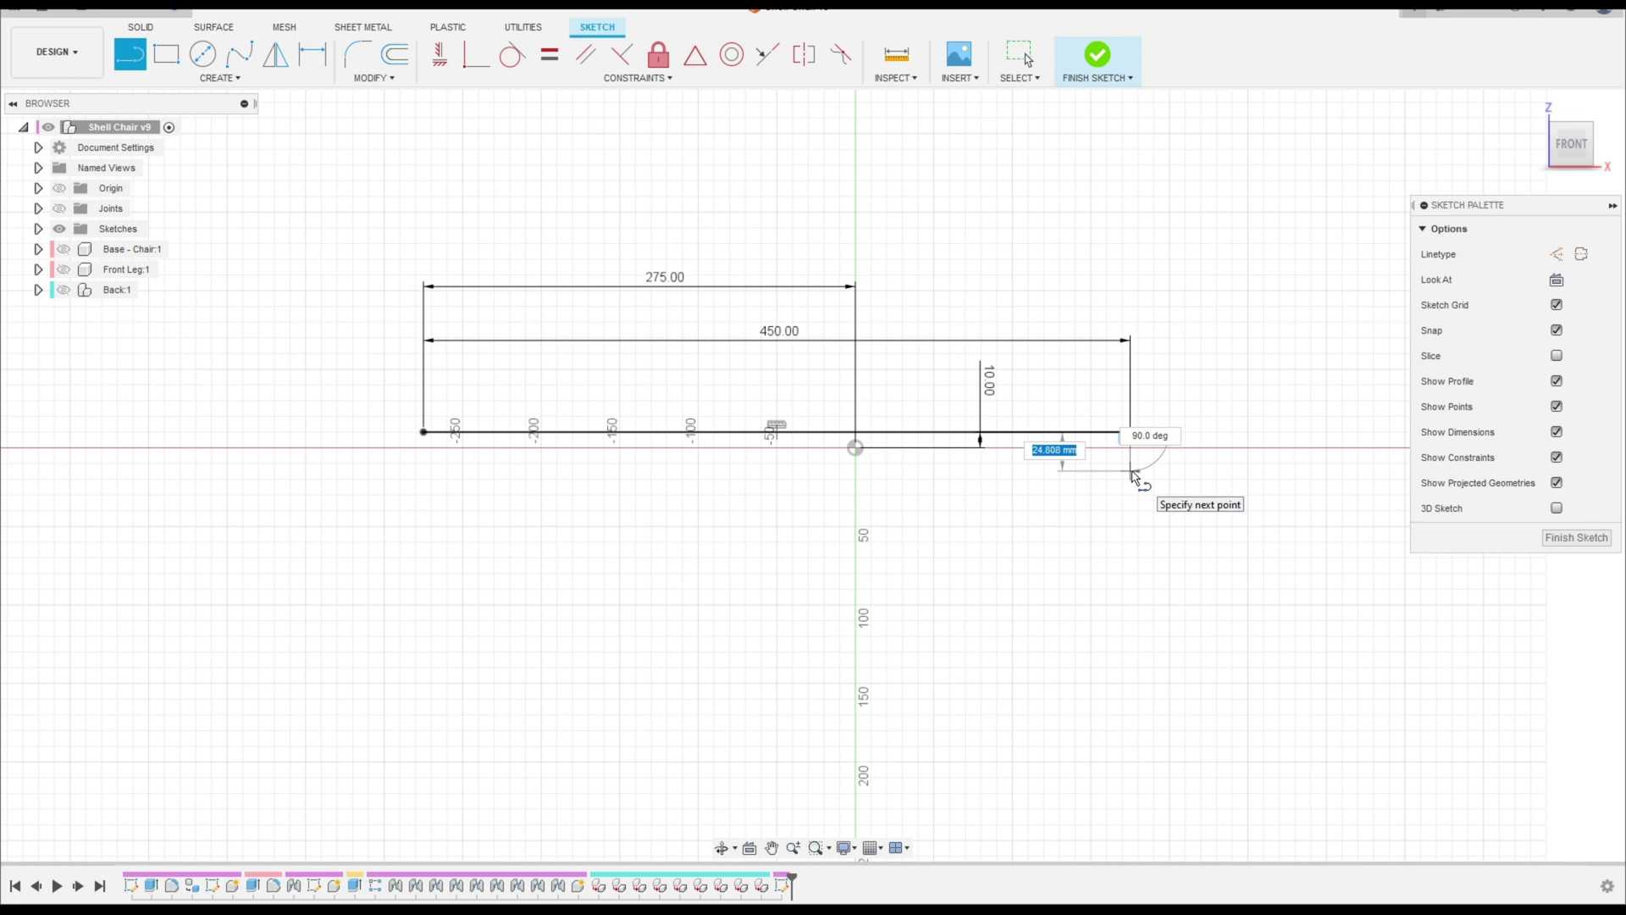
pyautogui.write('20')
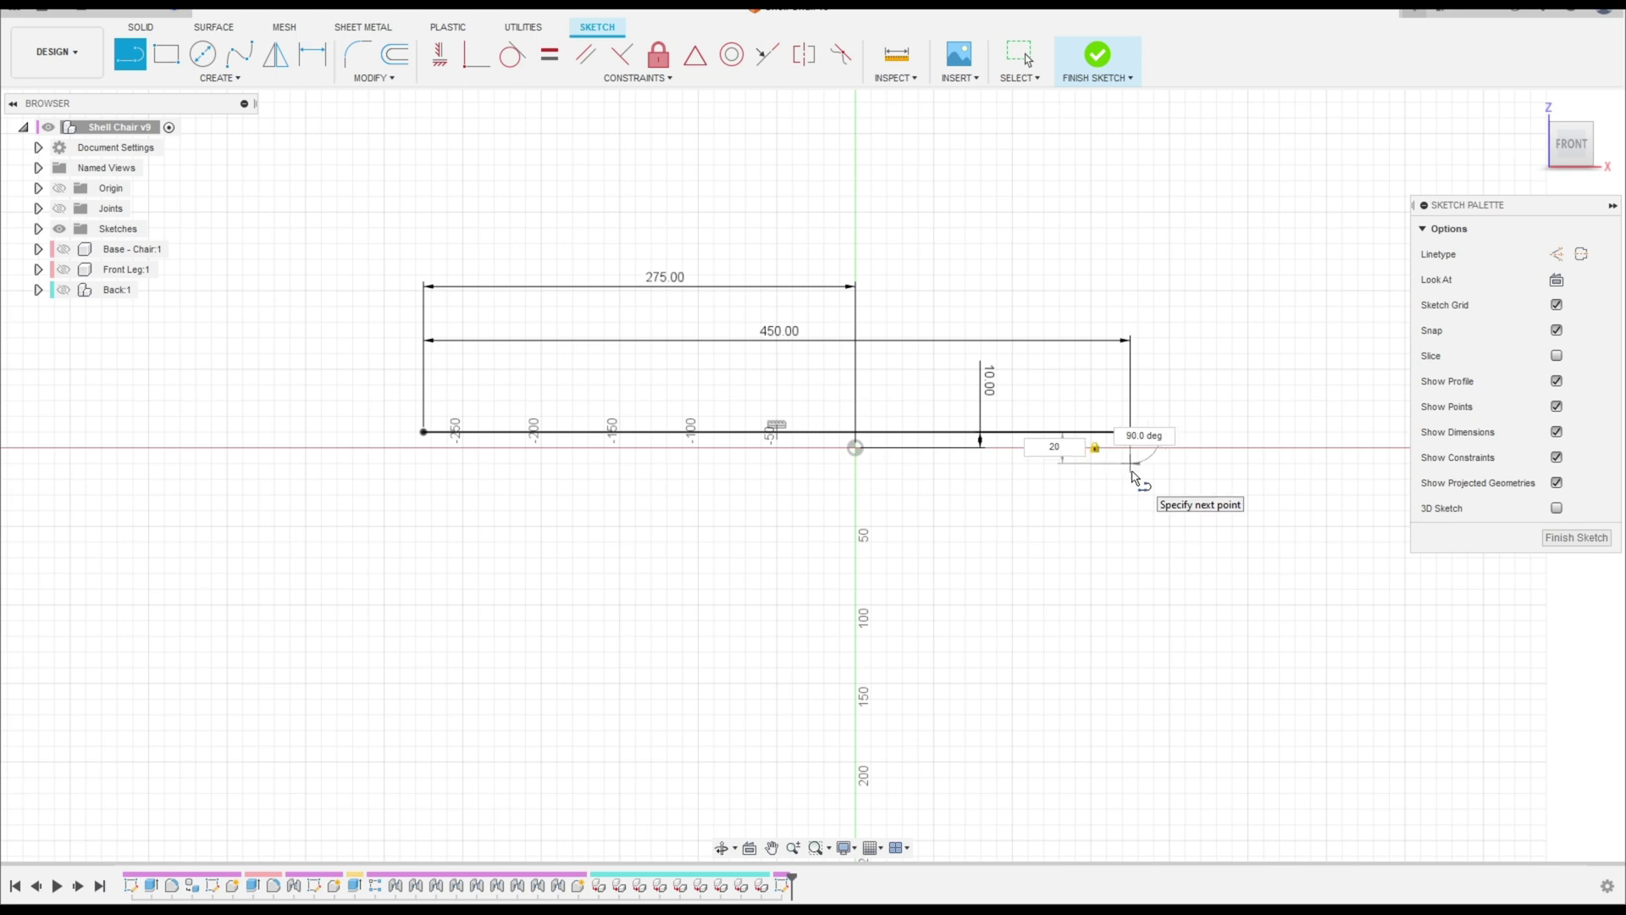
pyautogui.press('Return')
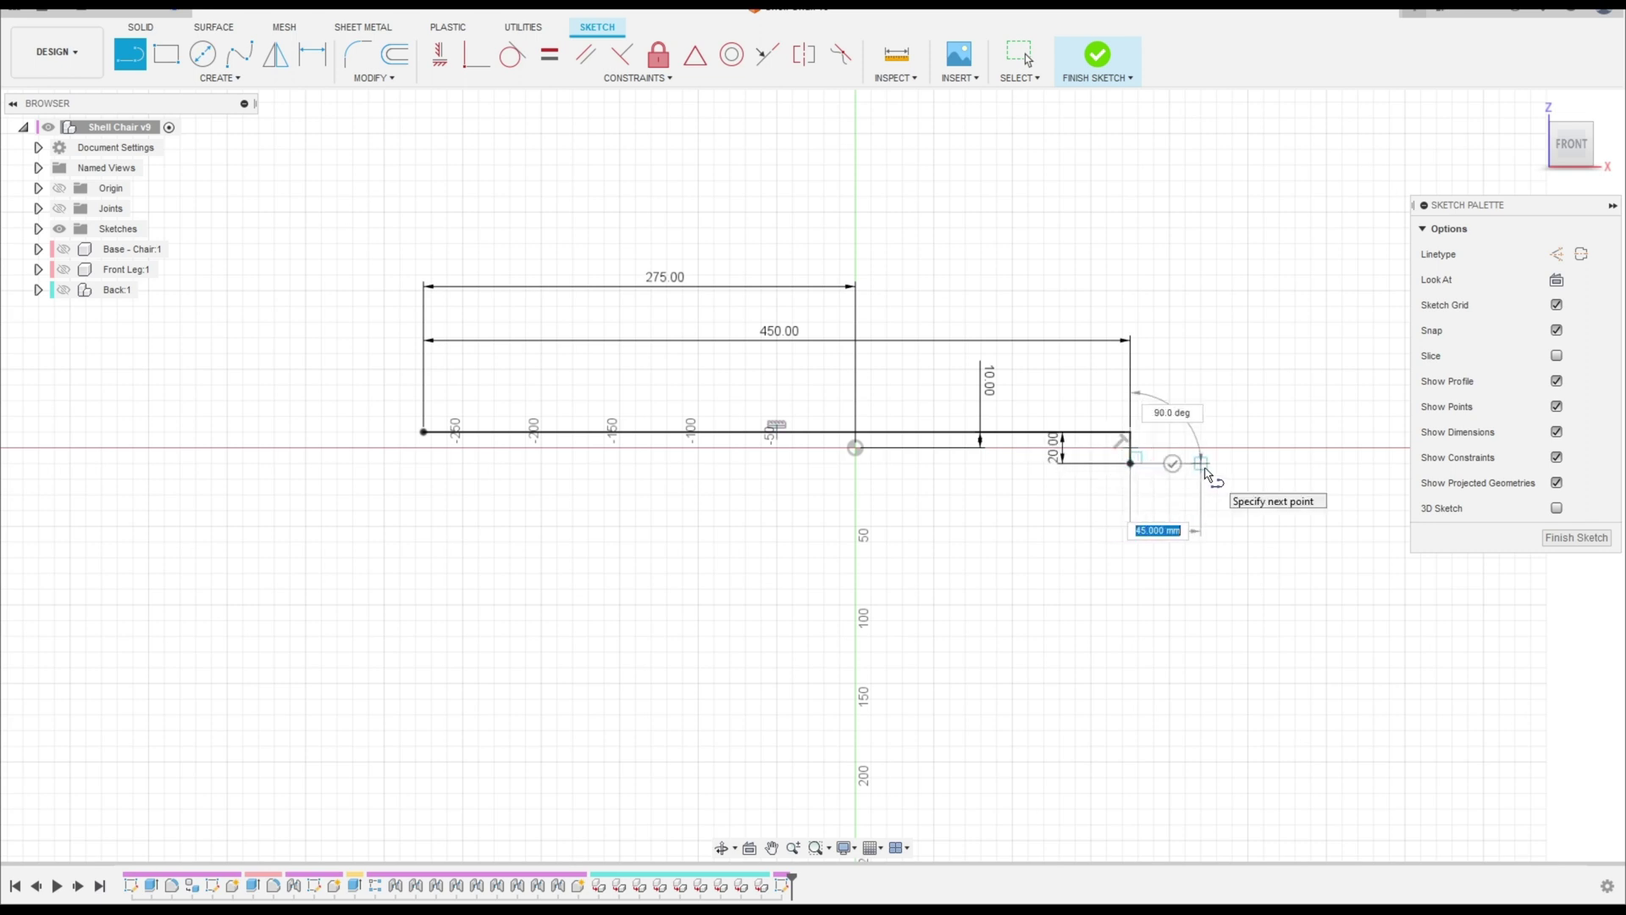
pyautogui.write('19,74')
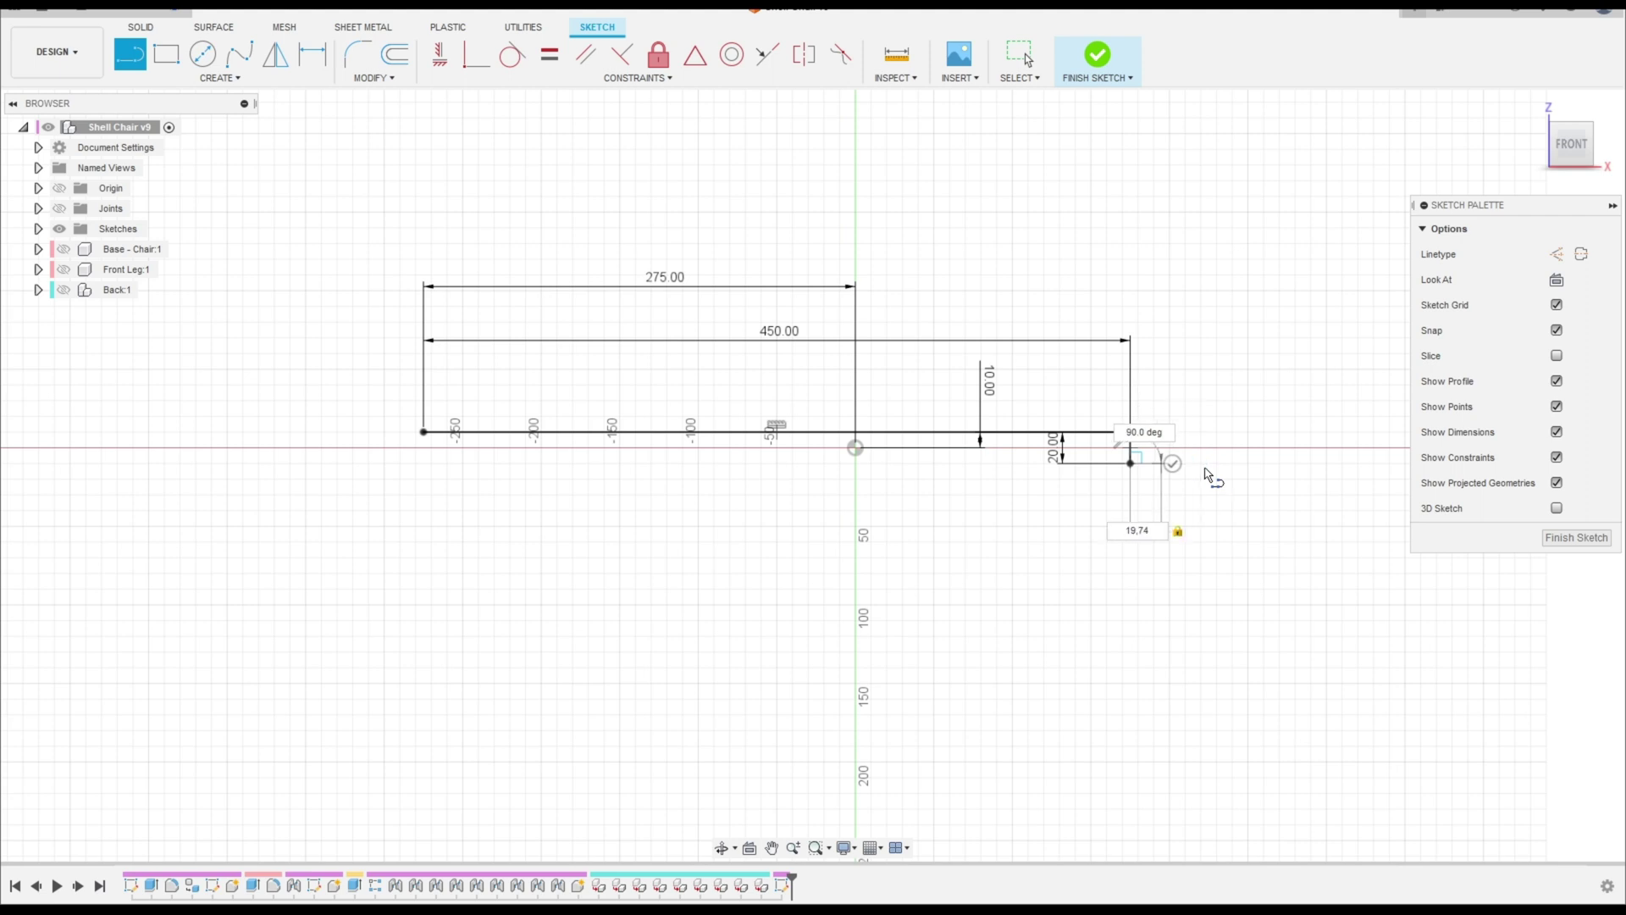
pyautogui.press('Return')
pyautogui.press('Escape')
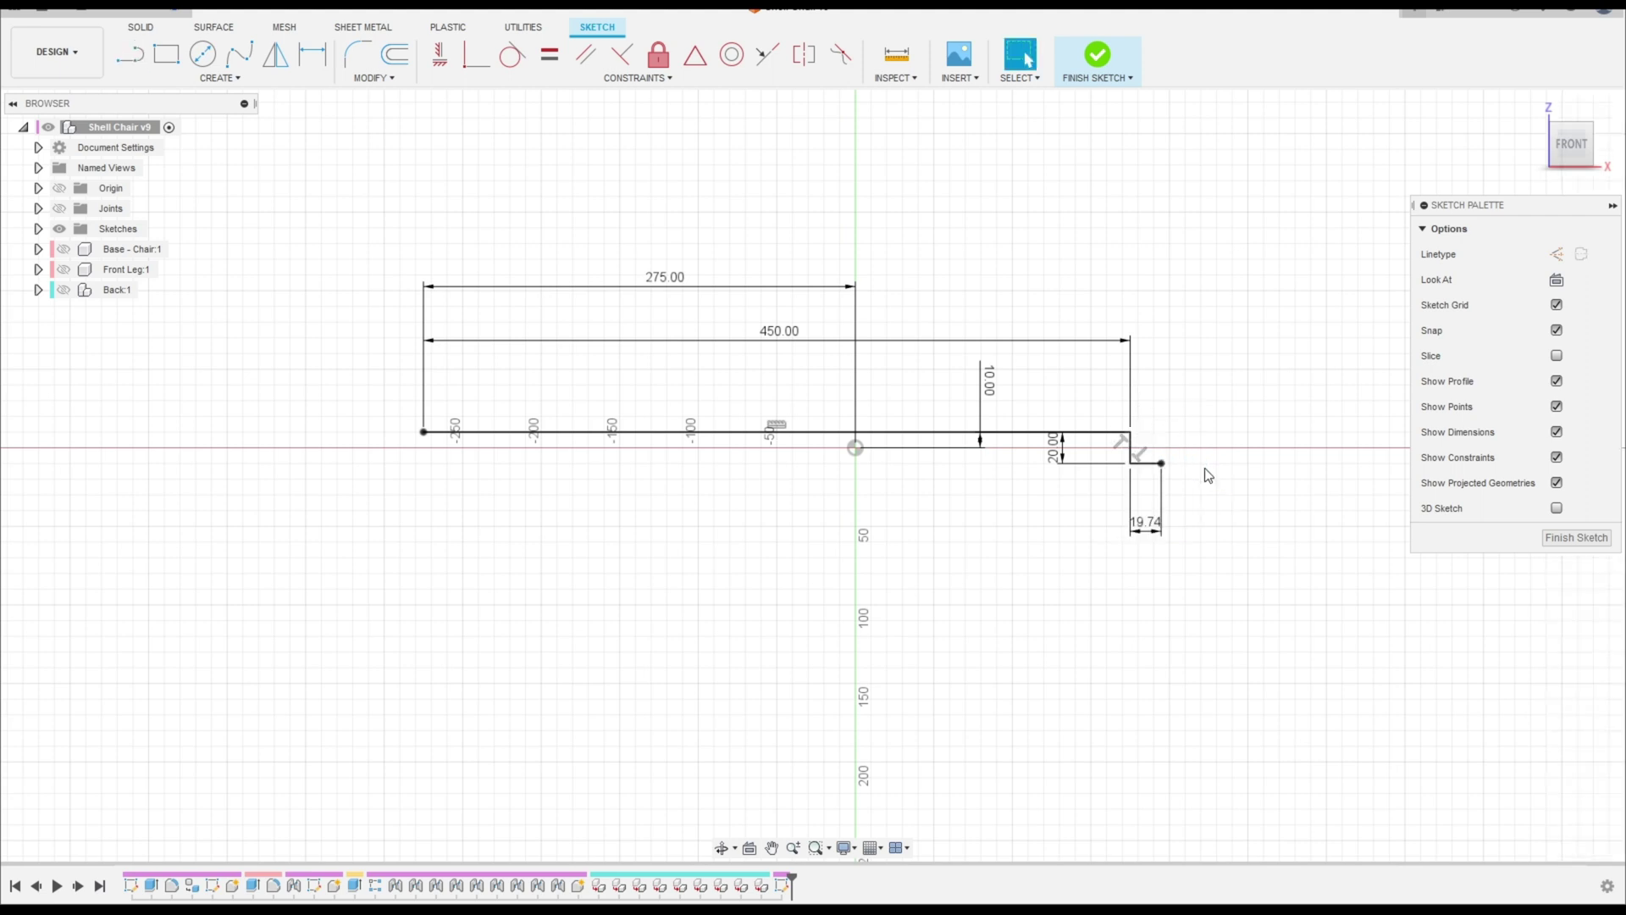
pyautogui.moveTo(1158, 531); pyautogui.dragTo(1149, 340)
pyautogui.moveTo(1054, 445); pyautogui.dragTo(1272, 447)
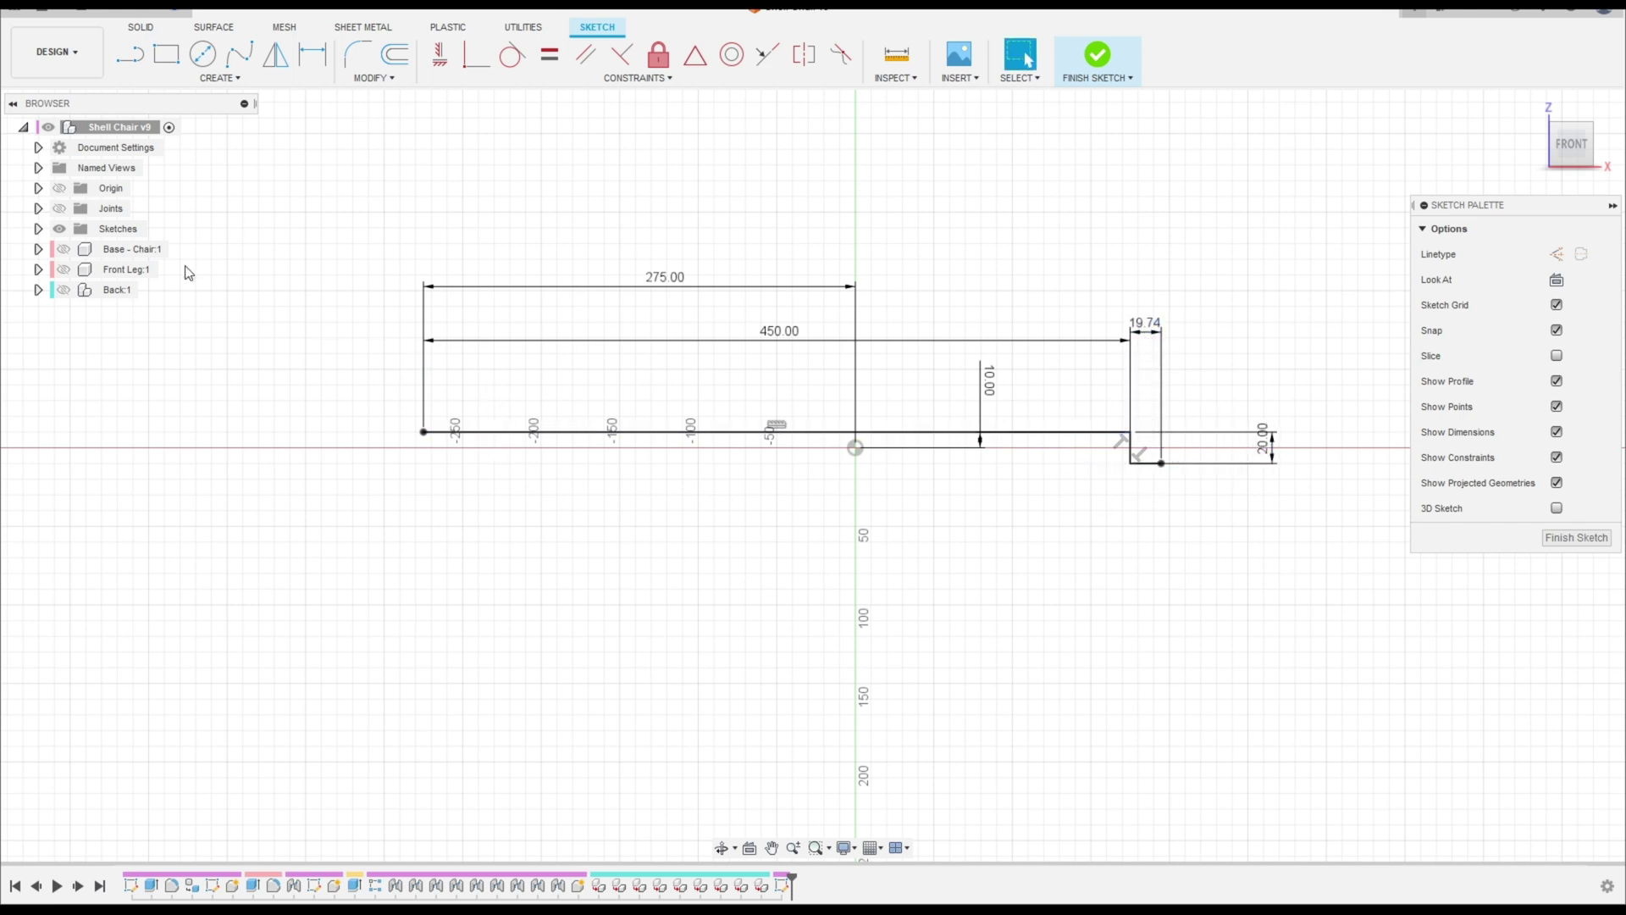
# Step: Draw a semicircular center point arc from the long line's left end, bulging left with its center directly below that end
pyautogui.click(212, 78)
pyautogui.moveTo(157, 148)
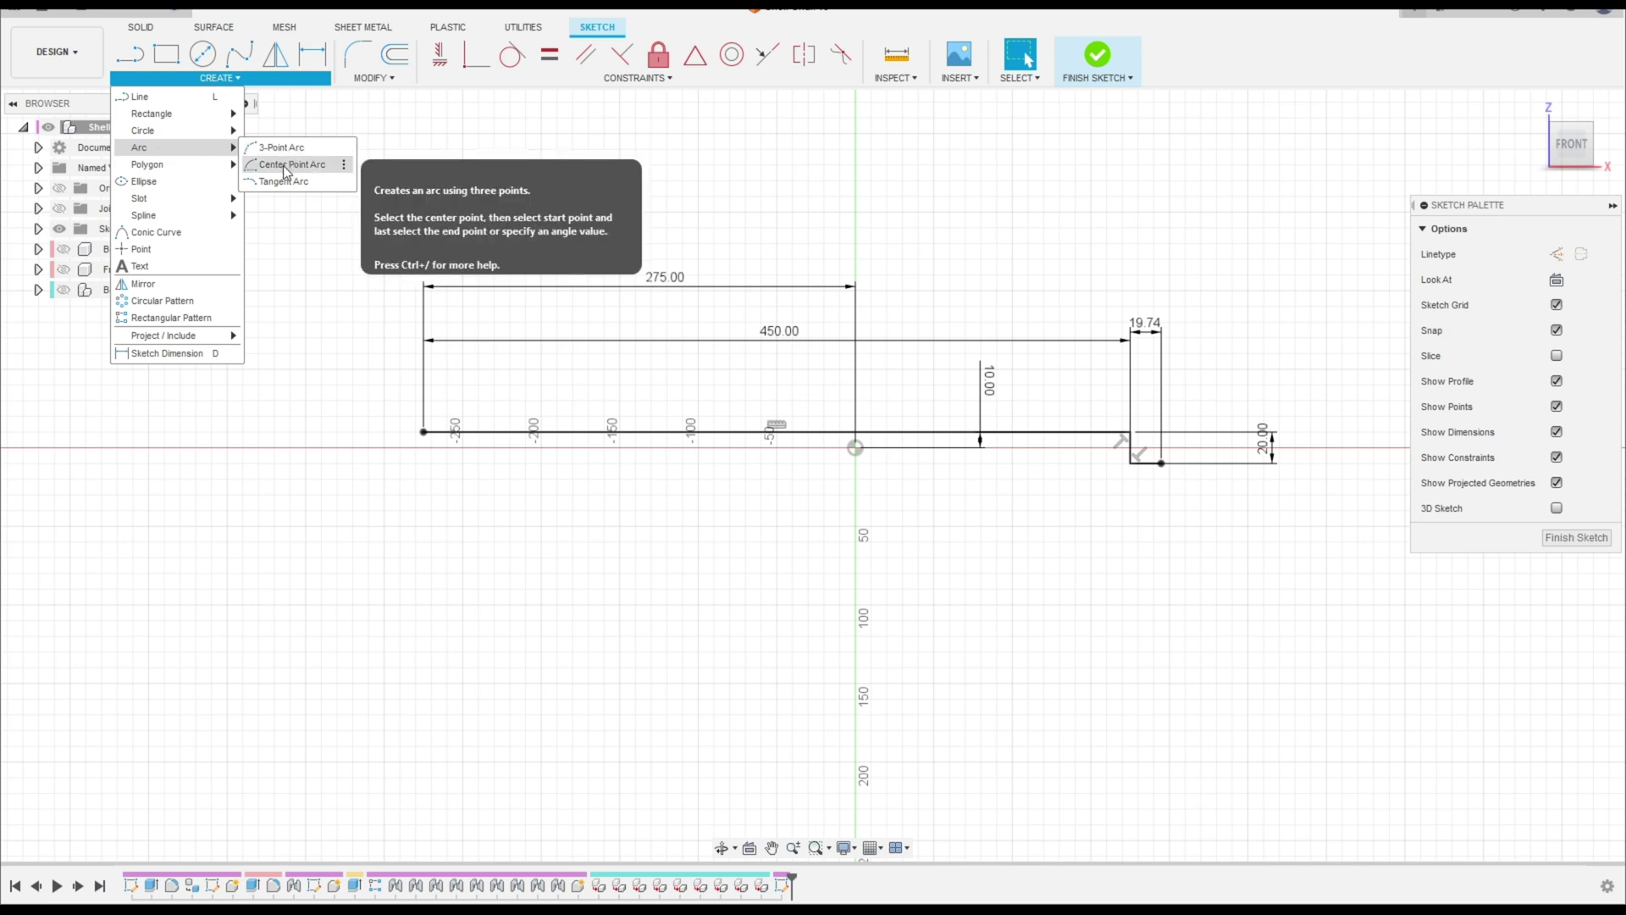
pyautogui.click(286, 171)
pyautogui.scroll(1, 417, 526)
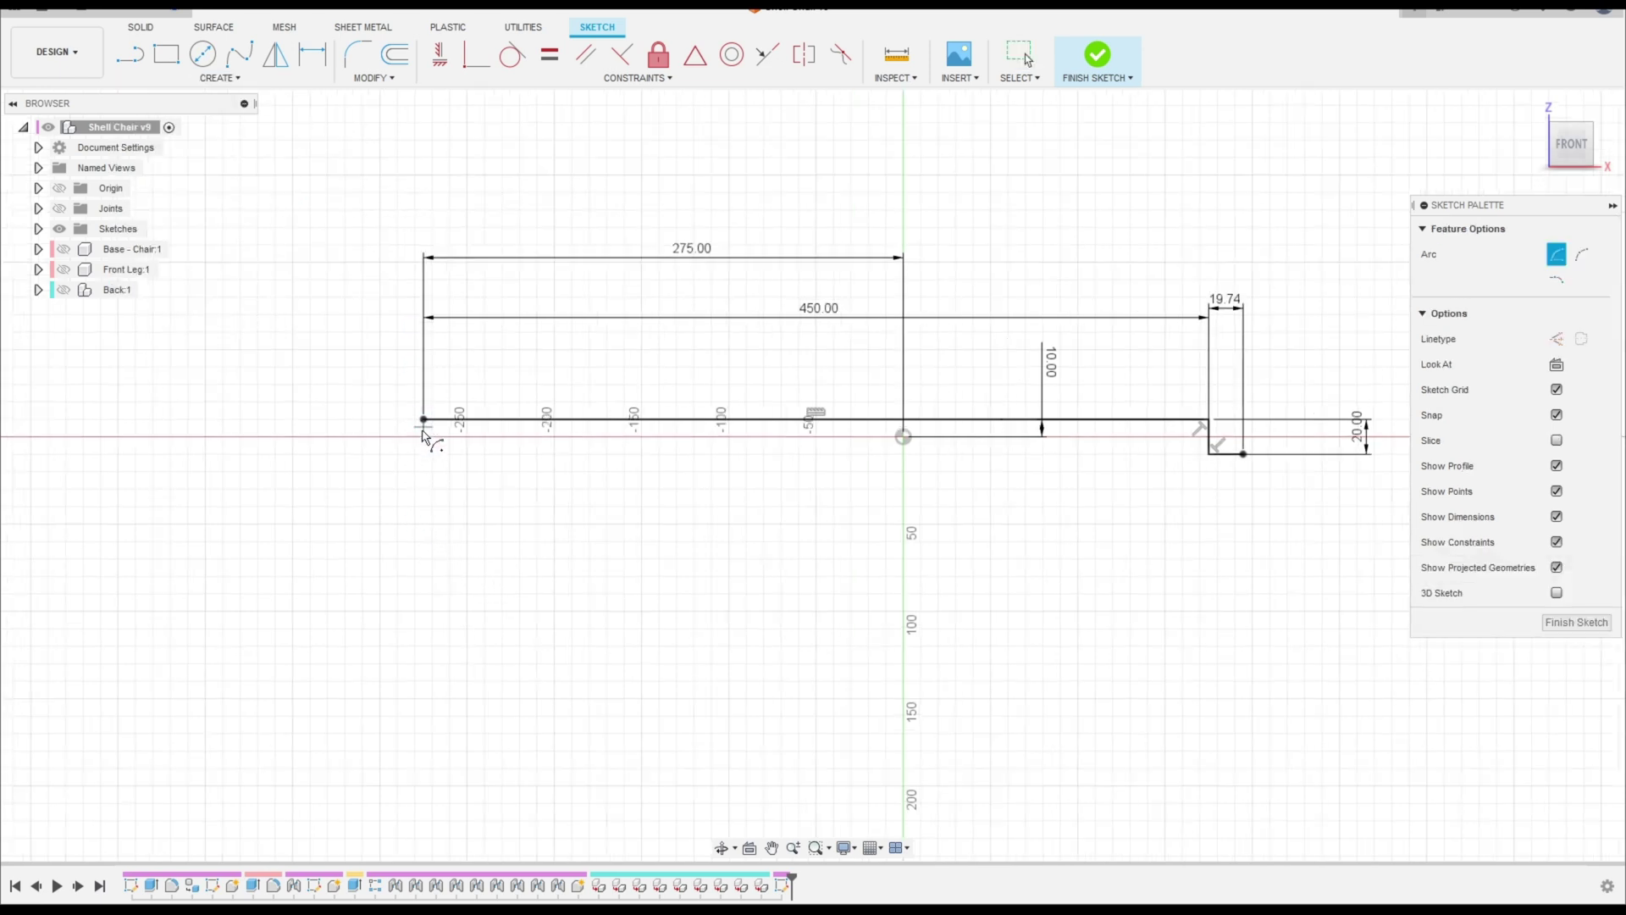
pyautogui.click(423, 480)
pyautogui.click(424, 418)
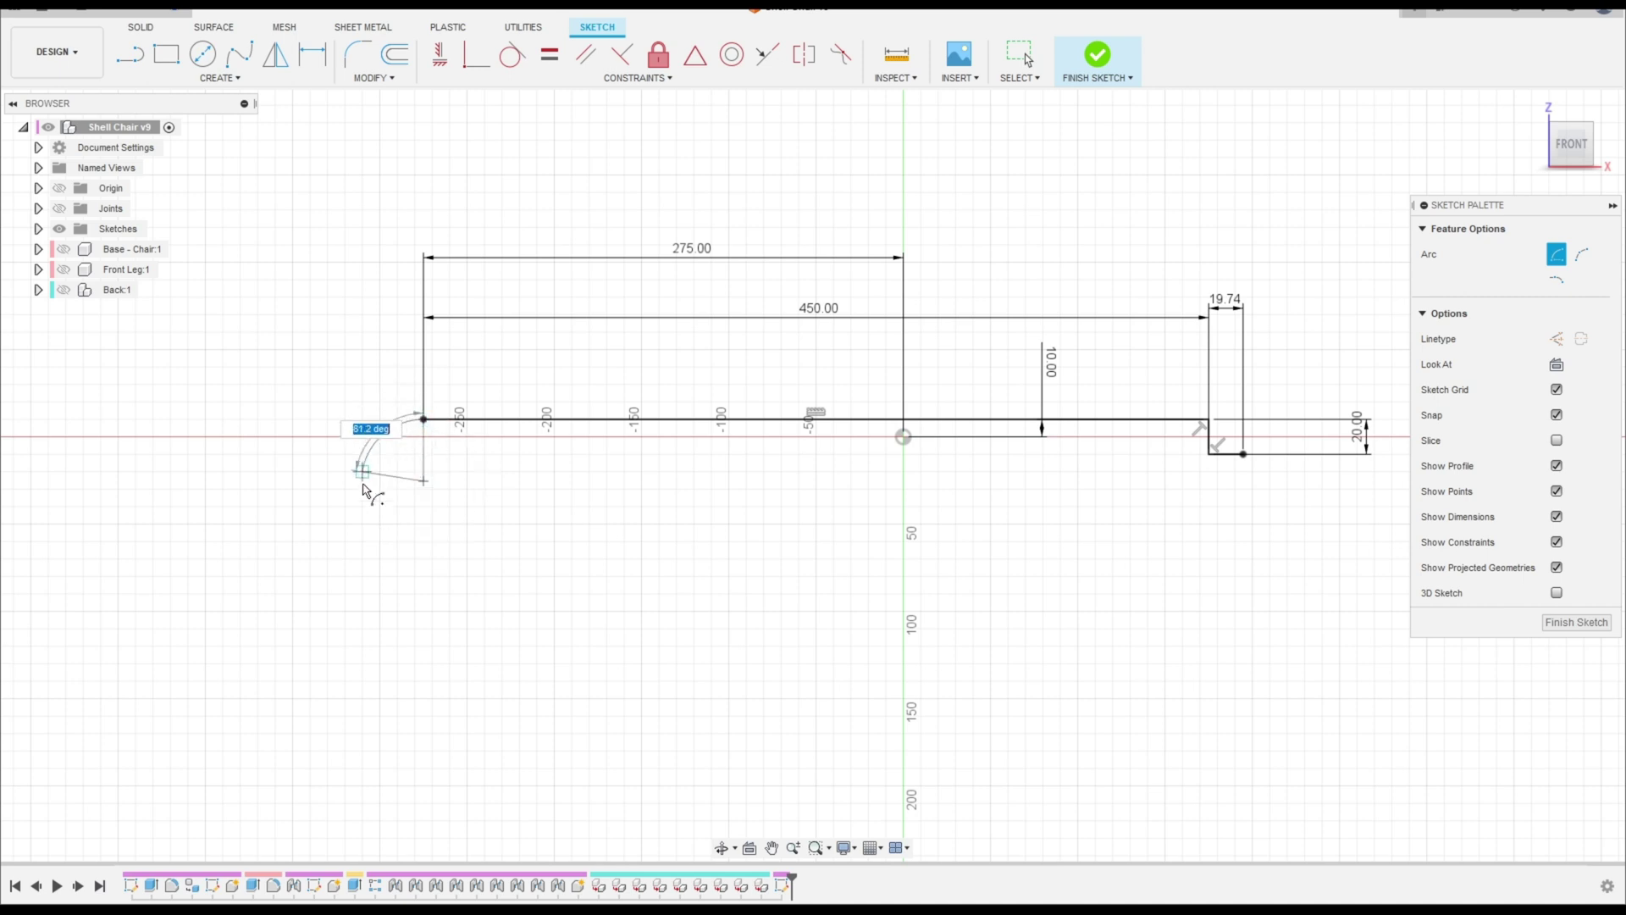
pyautogui.click(424, 541)
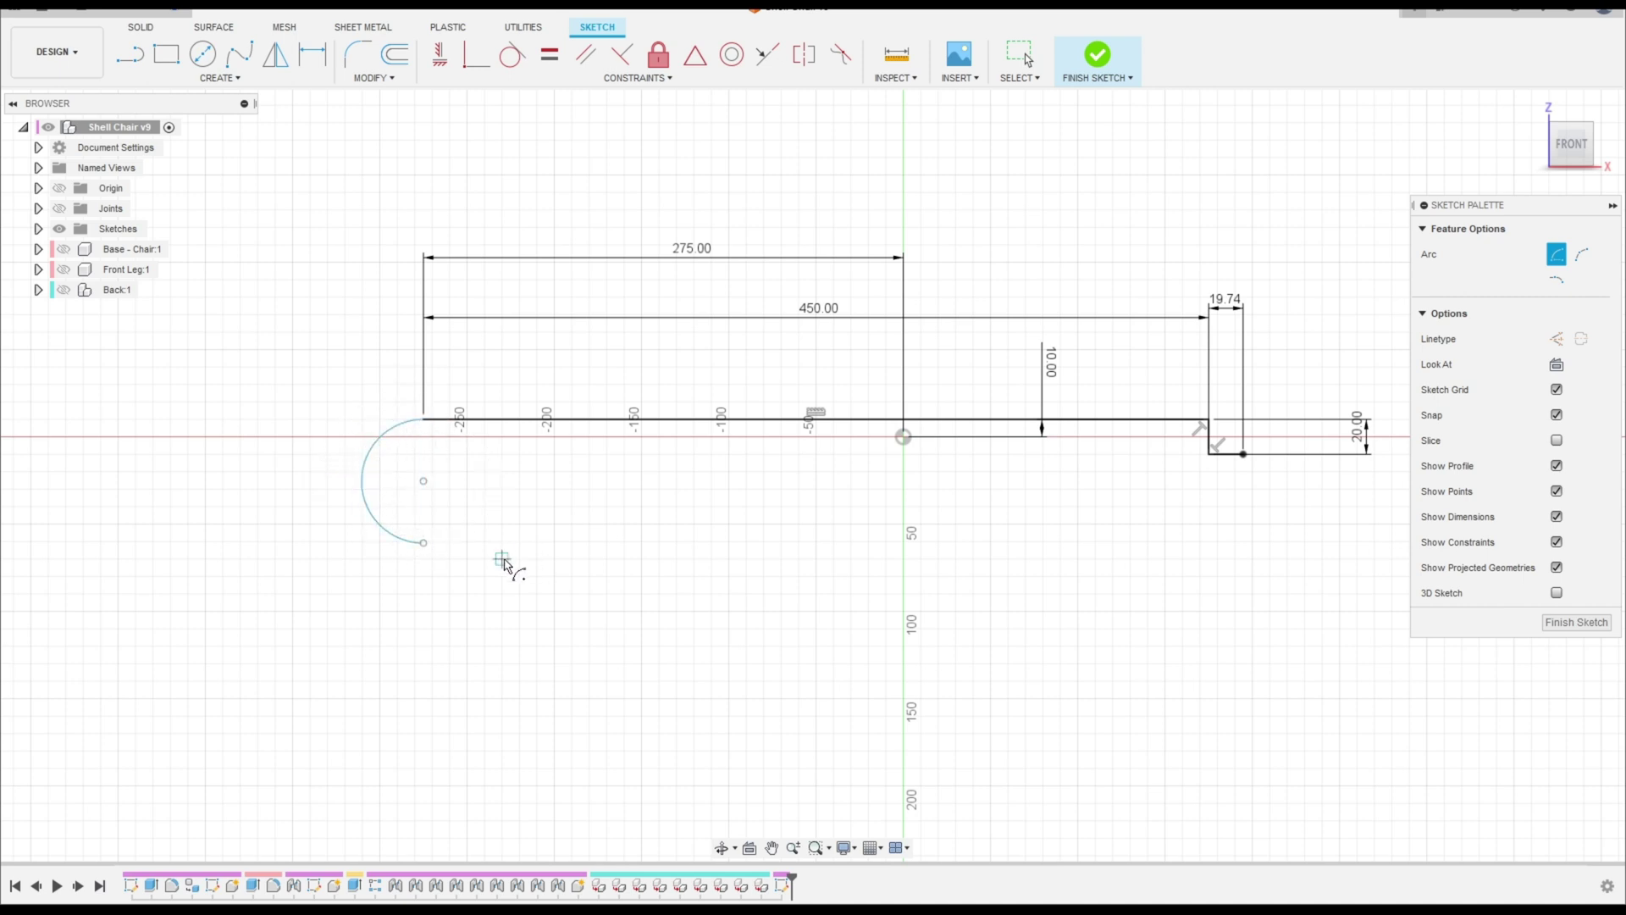
# Step: Dimension the semicircular arc at the long line's left end with a 22.5 mm radius
pyautogui.click(313, 54)
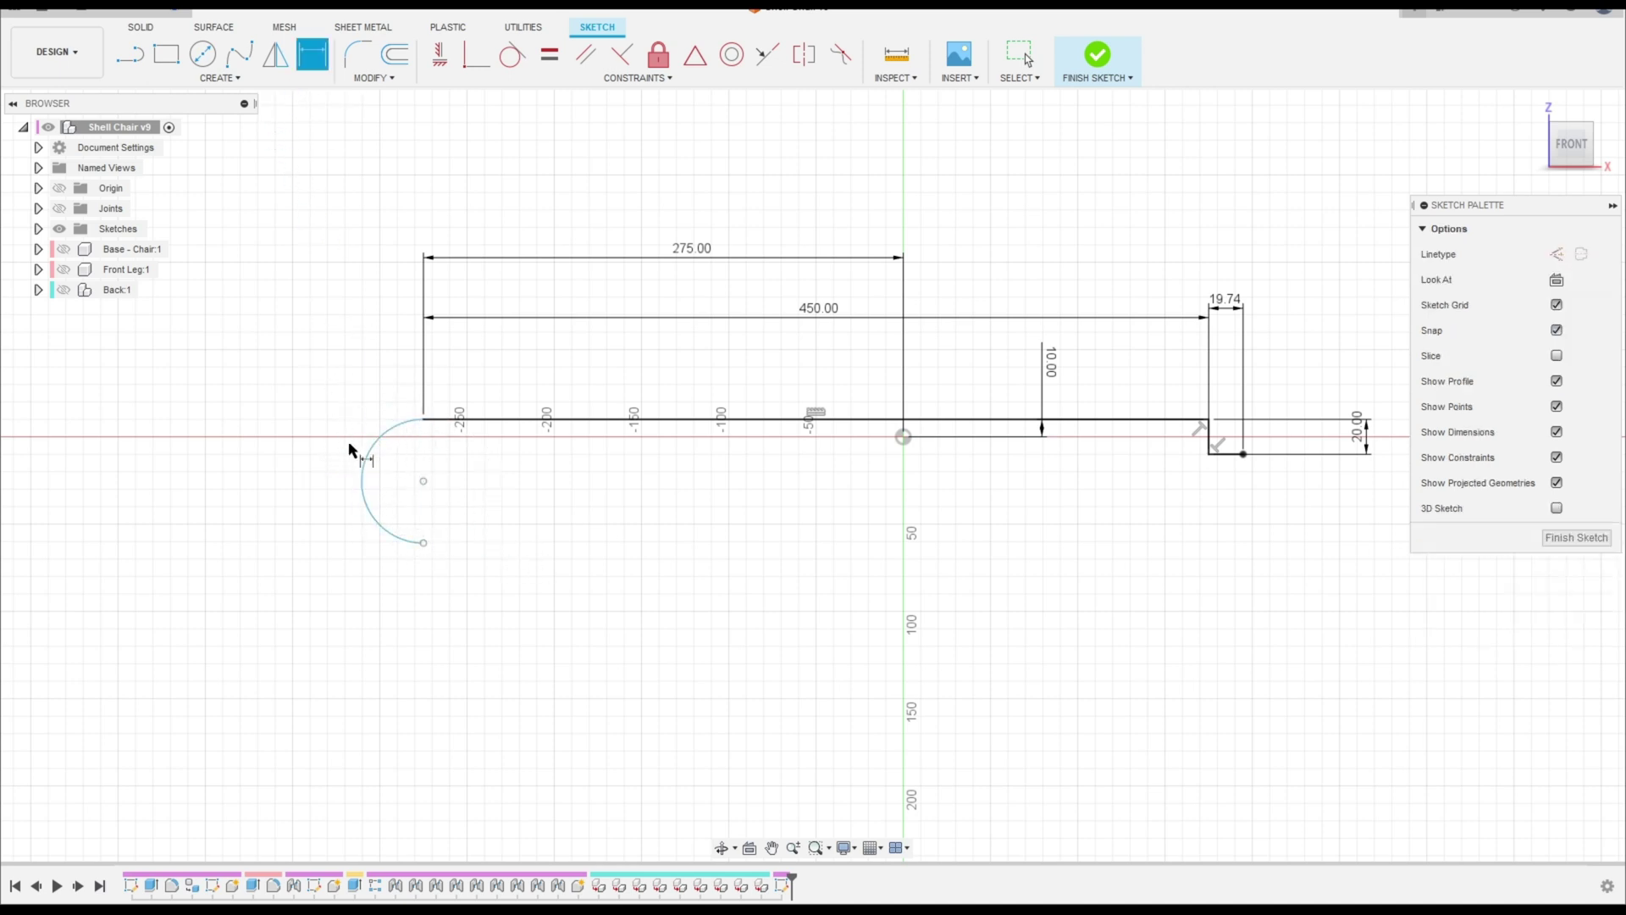
pyautogui.click(362, 466)
pyautogui.click(294, 403)
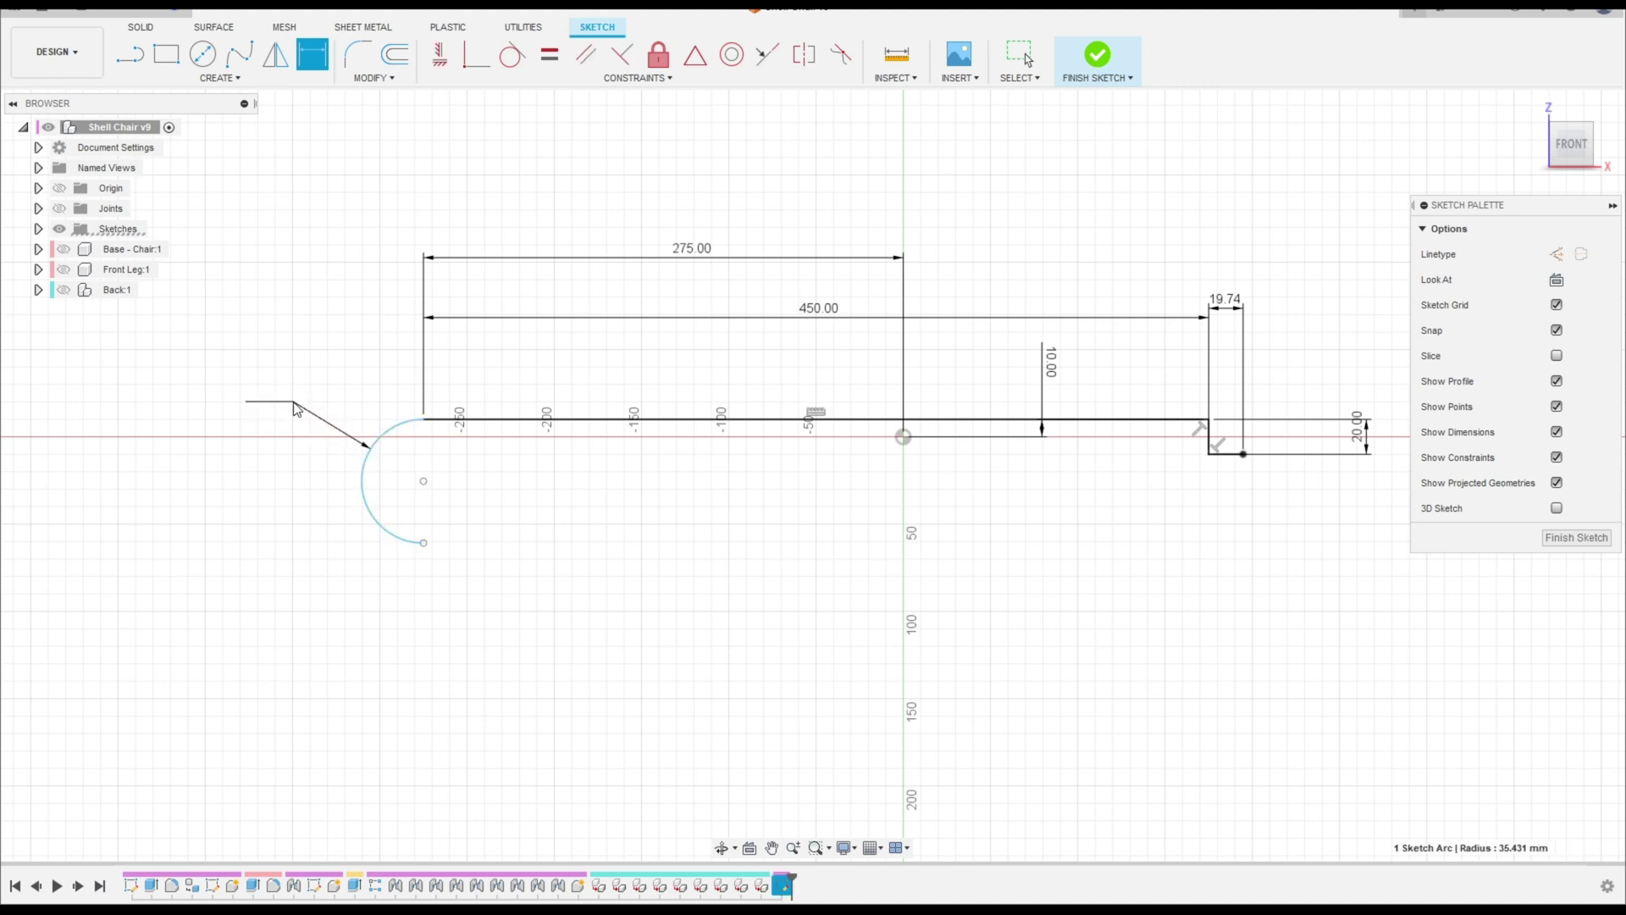
pyautogui.write('2')
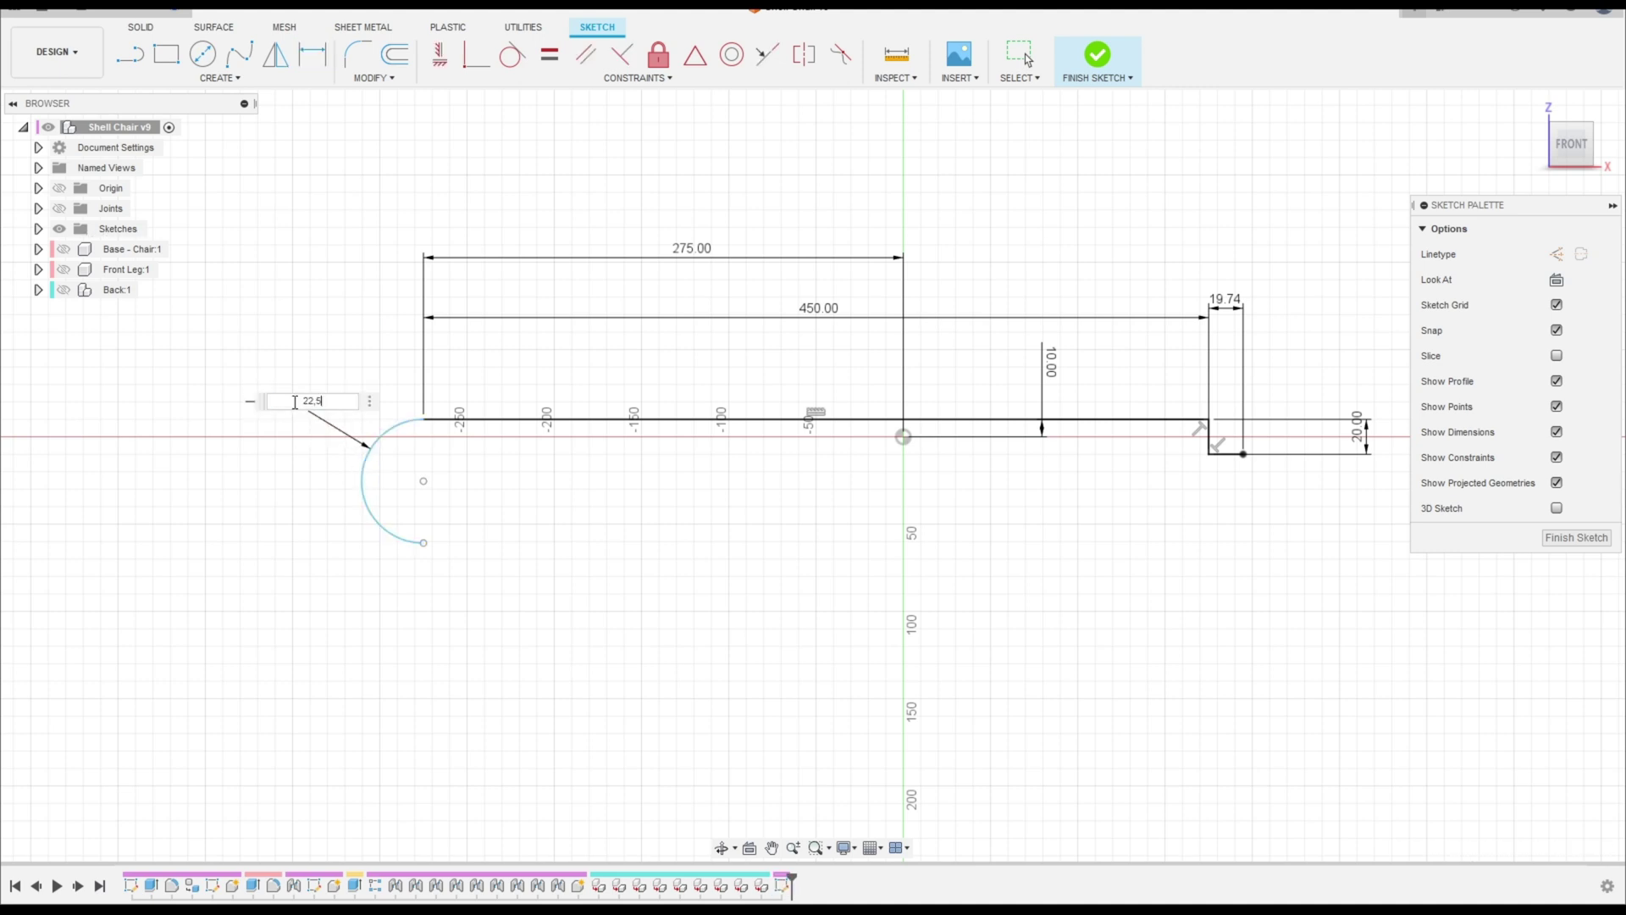
pyautogui.write('2,5')
pyautogui.press('Return')
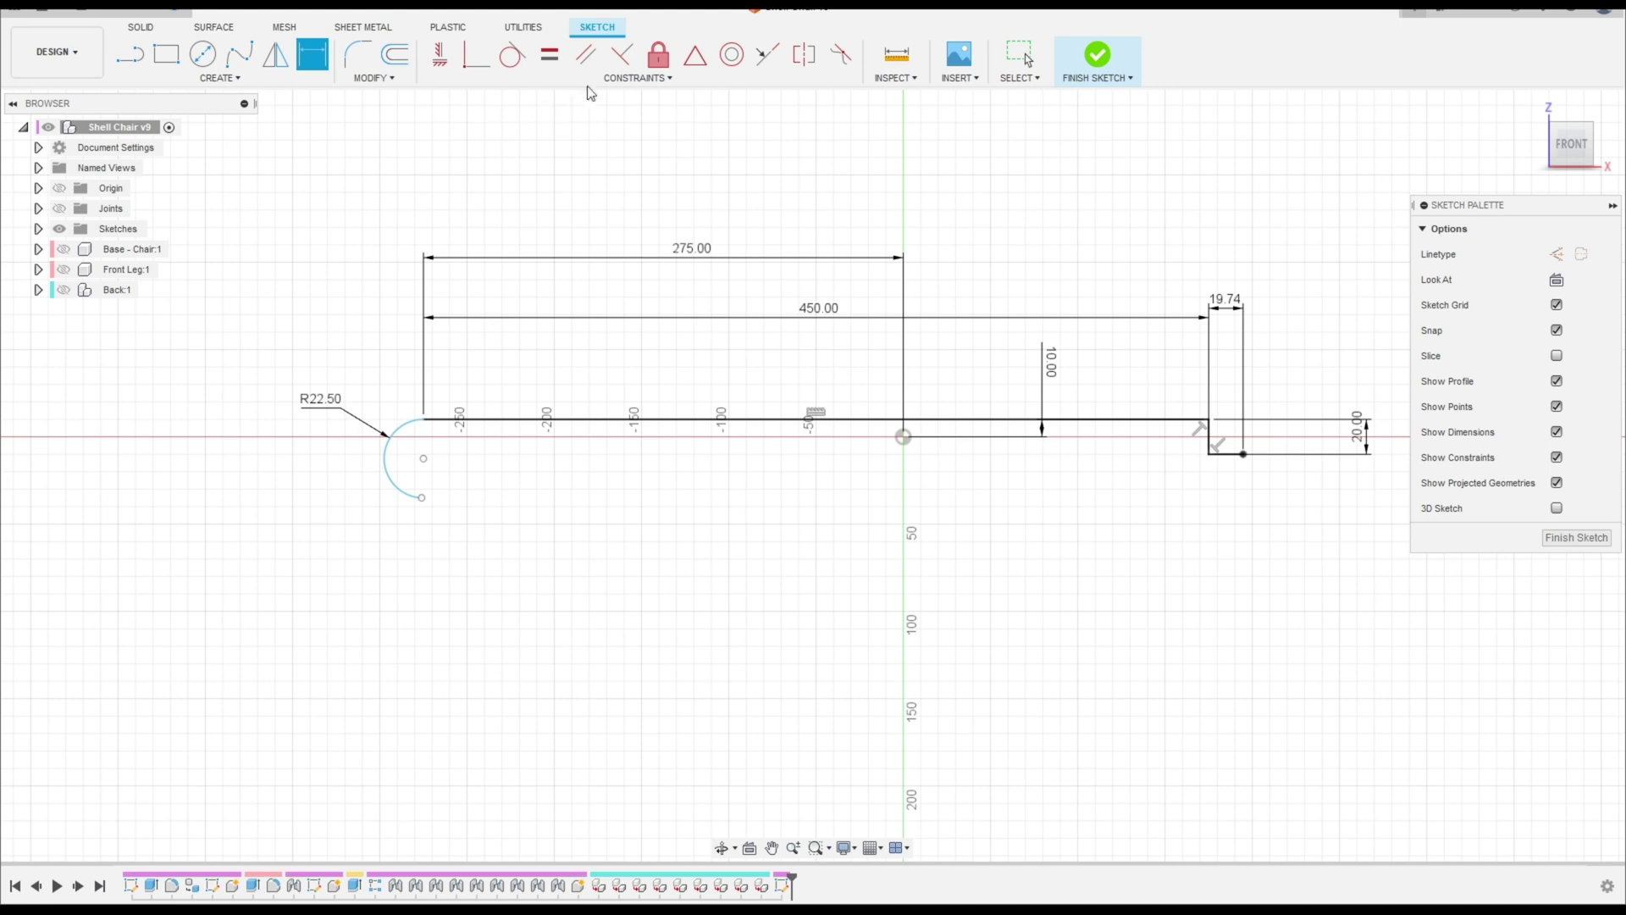
# Step: Constrain the semicircular arc's center vertically in line with both its upper and lower endpoints
pyautogui.click(440, 53)
pyautogui.scroll(2, 398, 440)
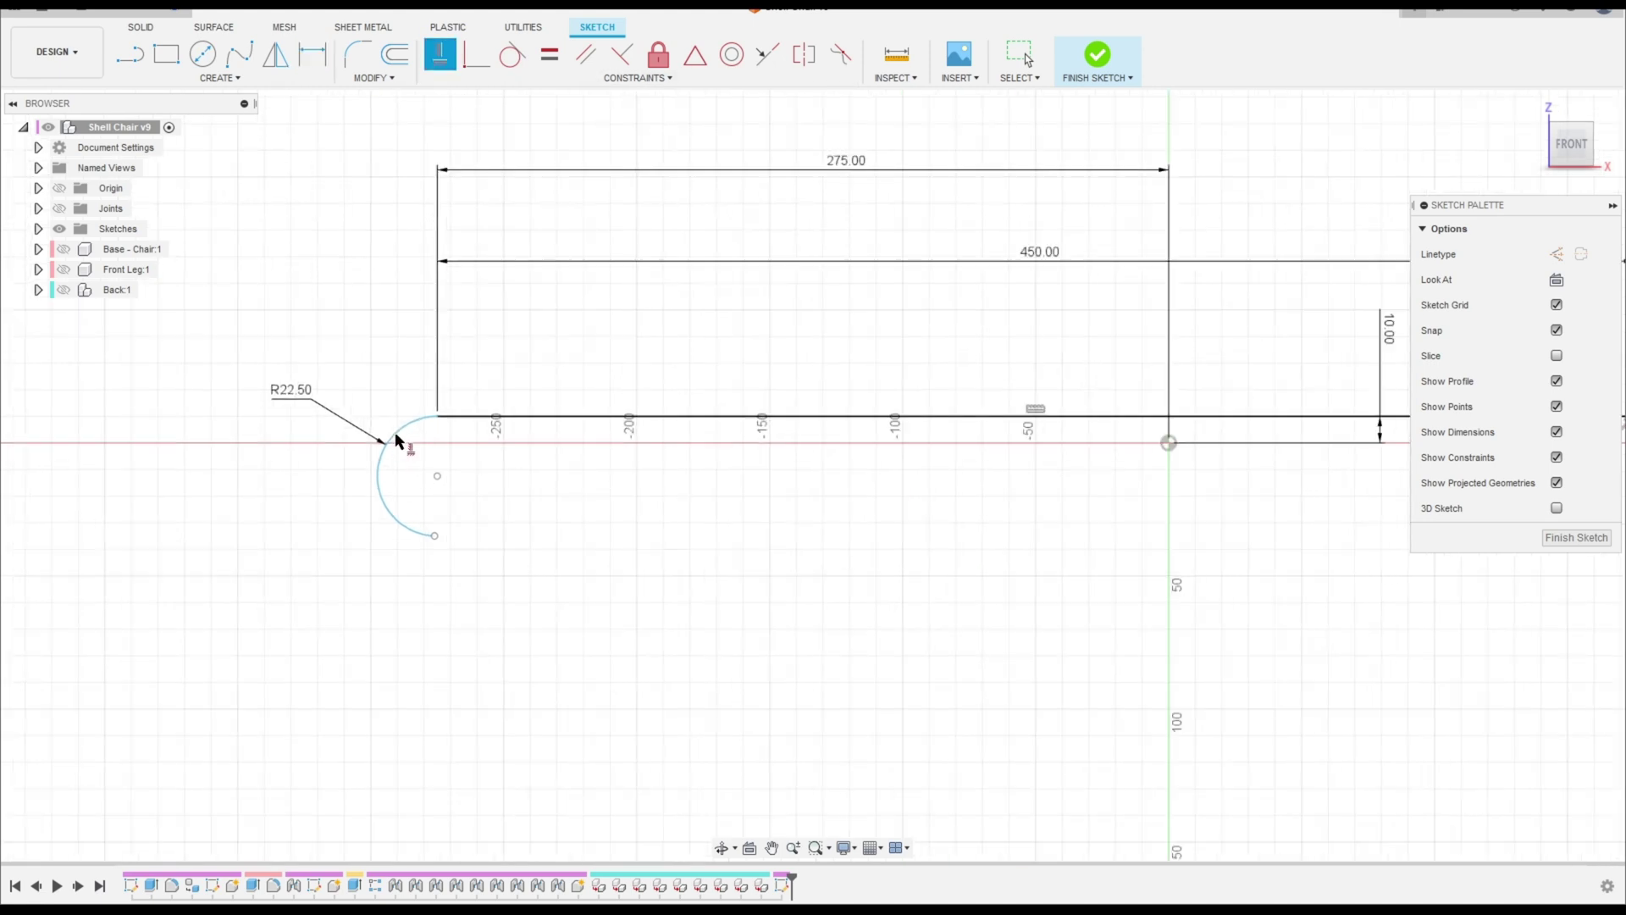
pyautogui.click(437, 475)
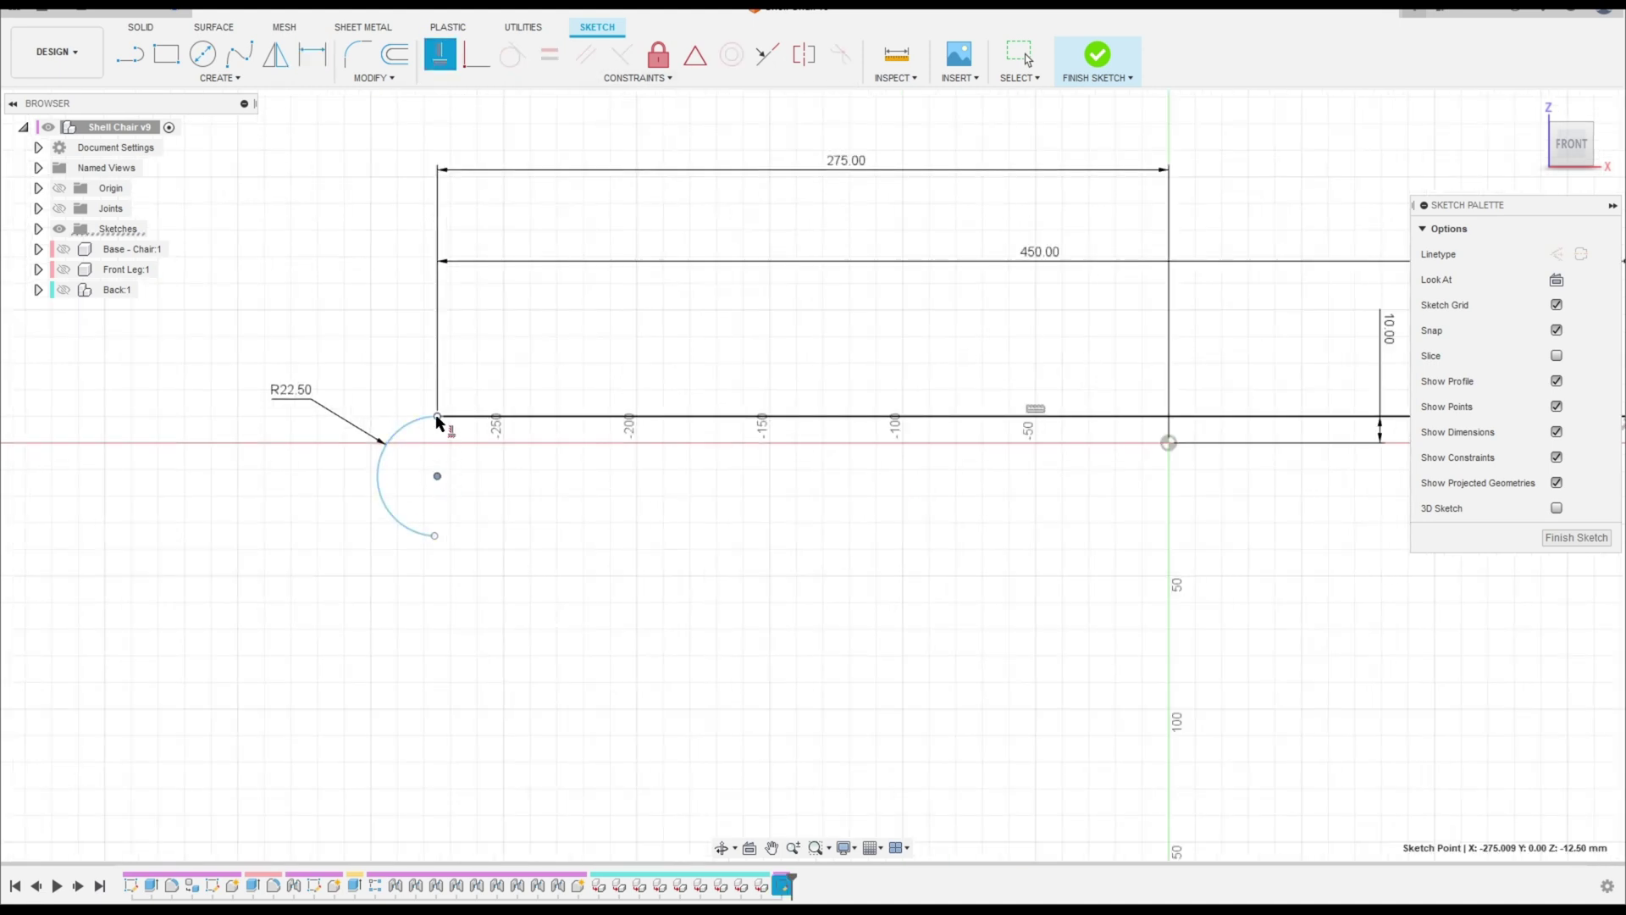
pyautogui.click(437, 417)
pyautogui.click(435, 537)
pyautogui.click(437, 475)
pyautogui.scroll(-1, 715, 597)
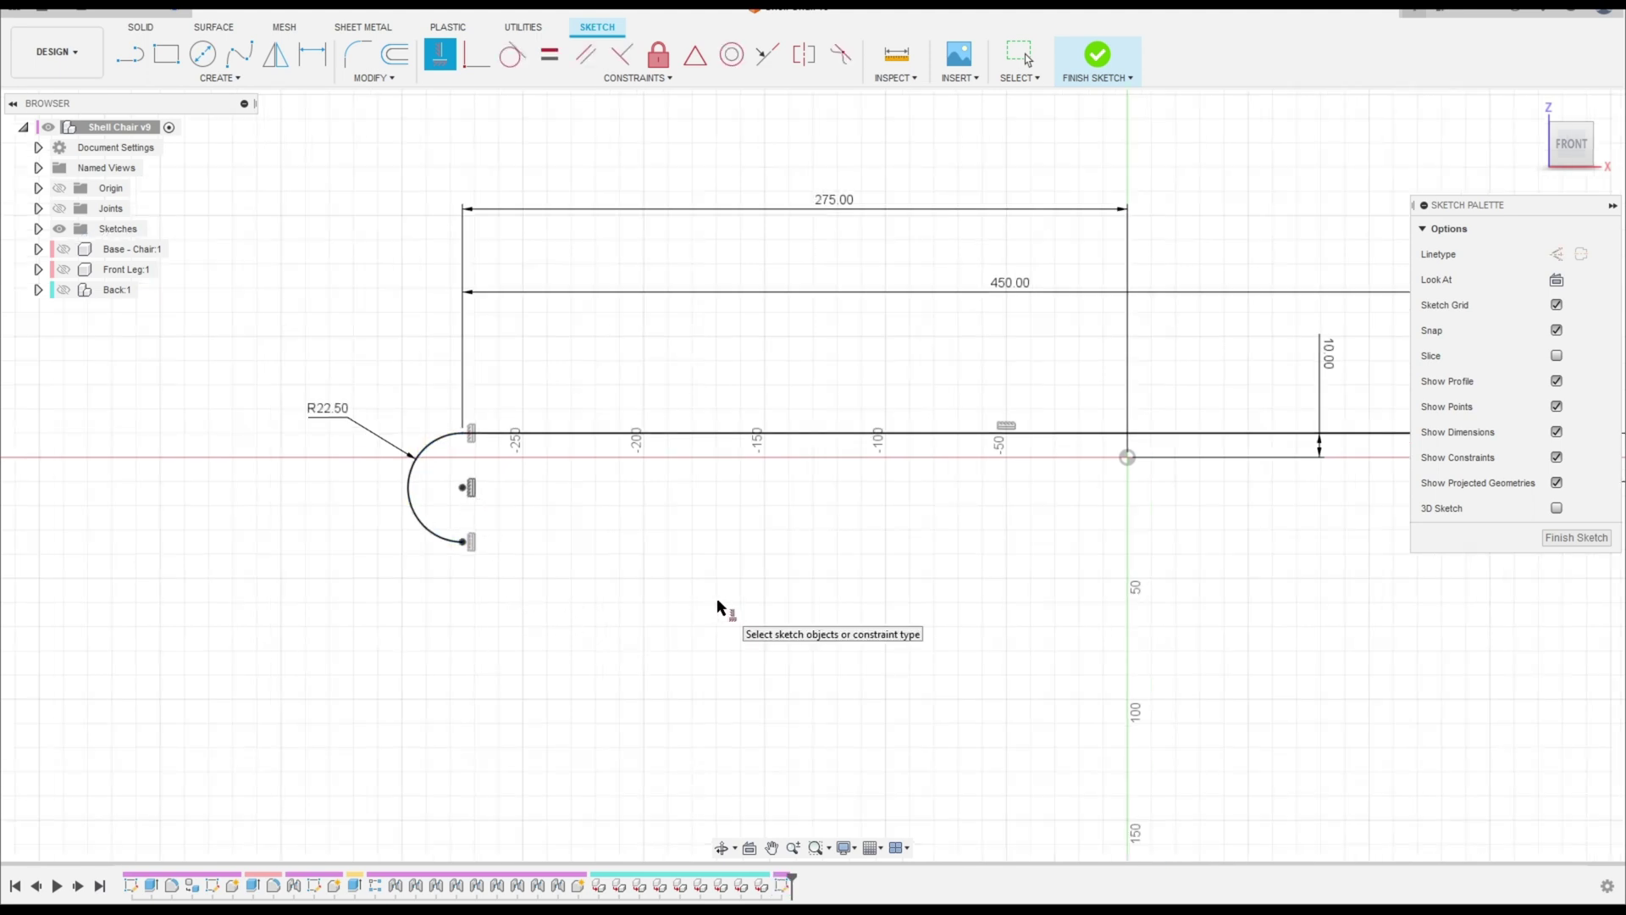
pyautogui.press('Escape')
# Step: Draw a 366.24 mm horizontal line rightward from the semicircle's lower end and move its dimension closer to the line
pyautogui.click(129, 55)
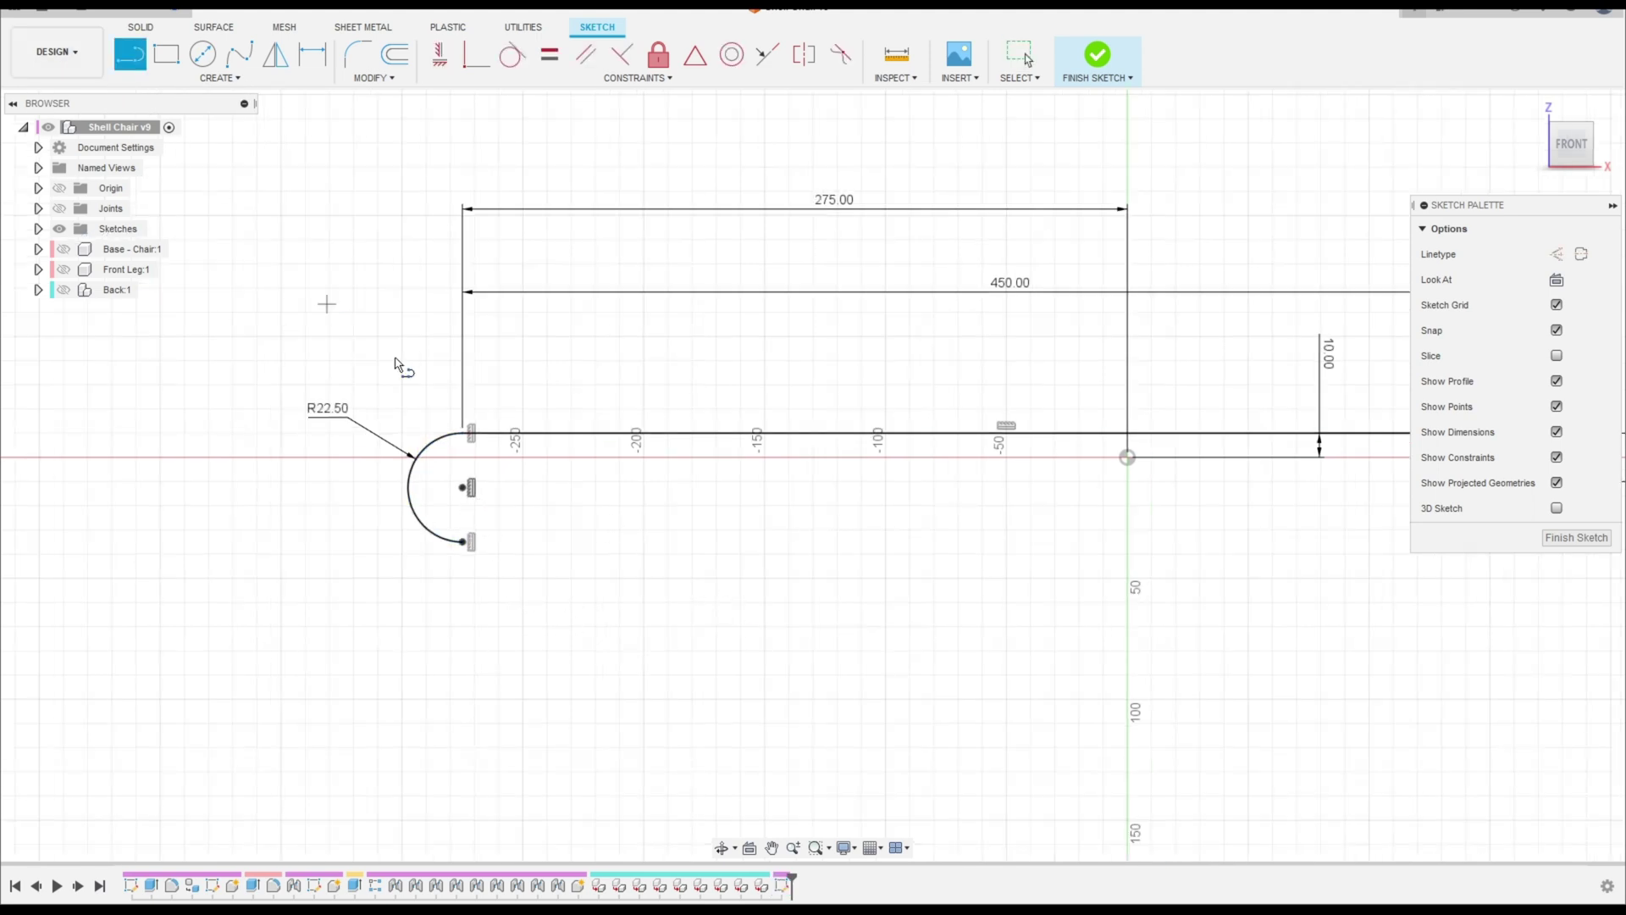
pyautogui.click(462, 542)
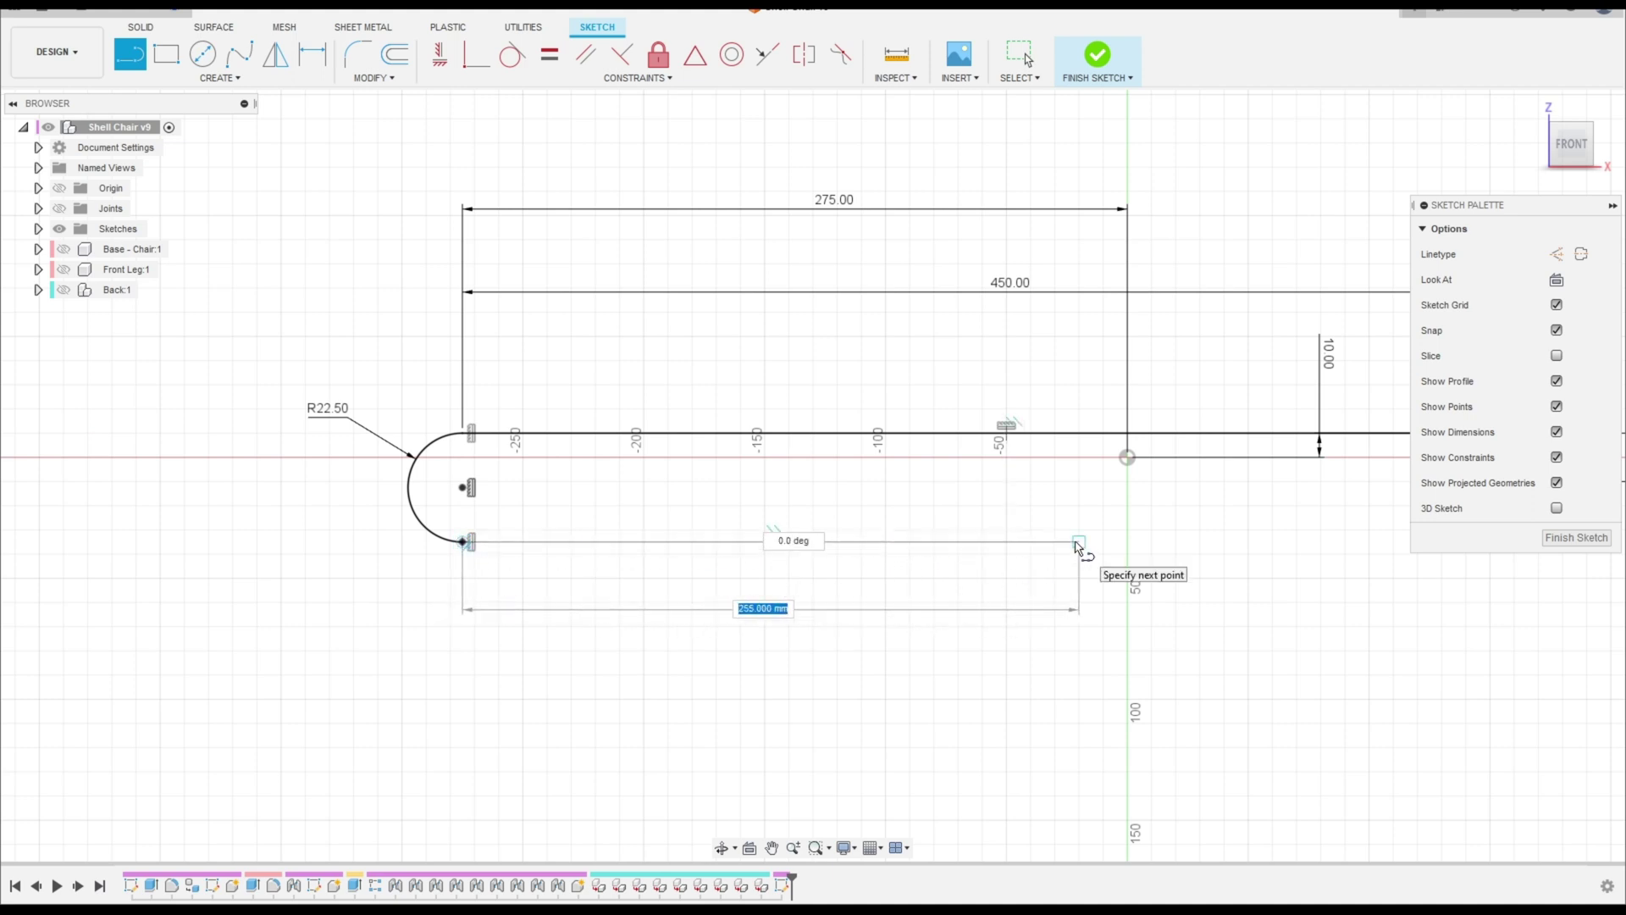
pyautogui.write('3')
pyautogui.press('Tab')
pyautogui.write('66')
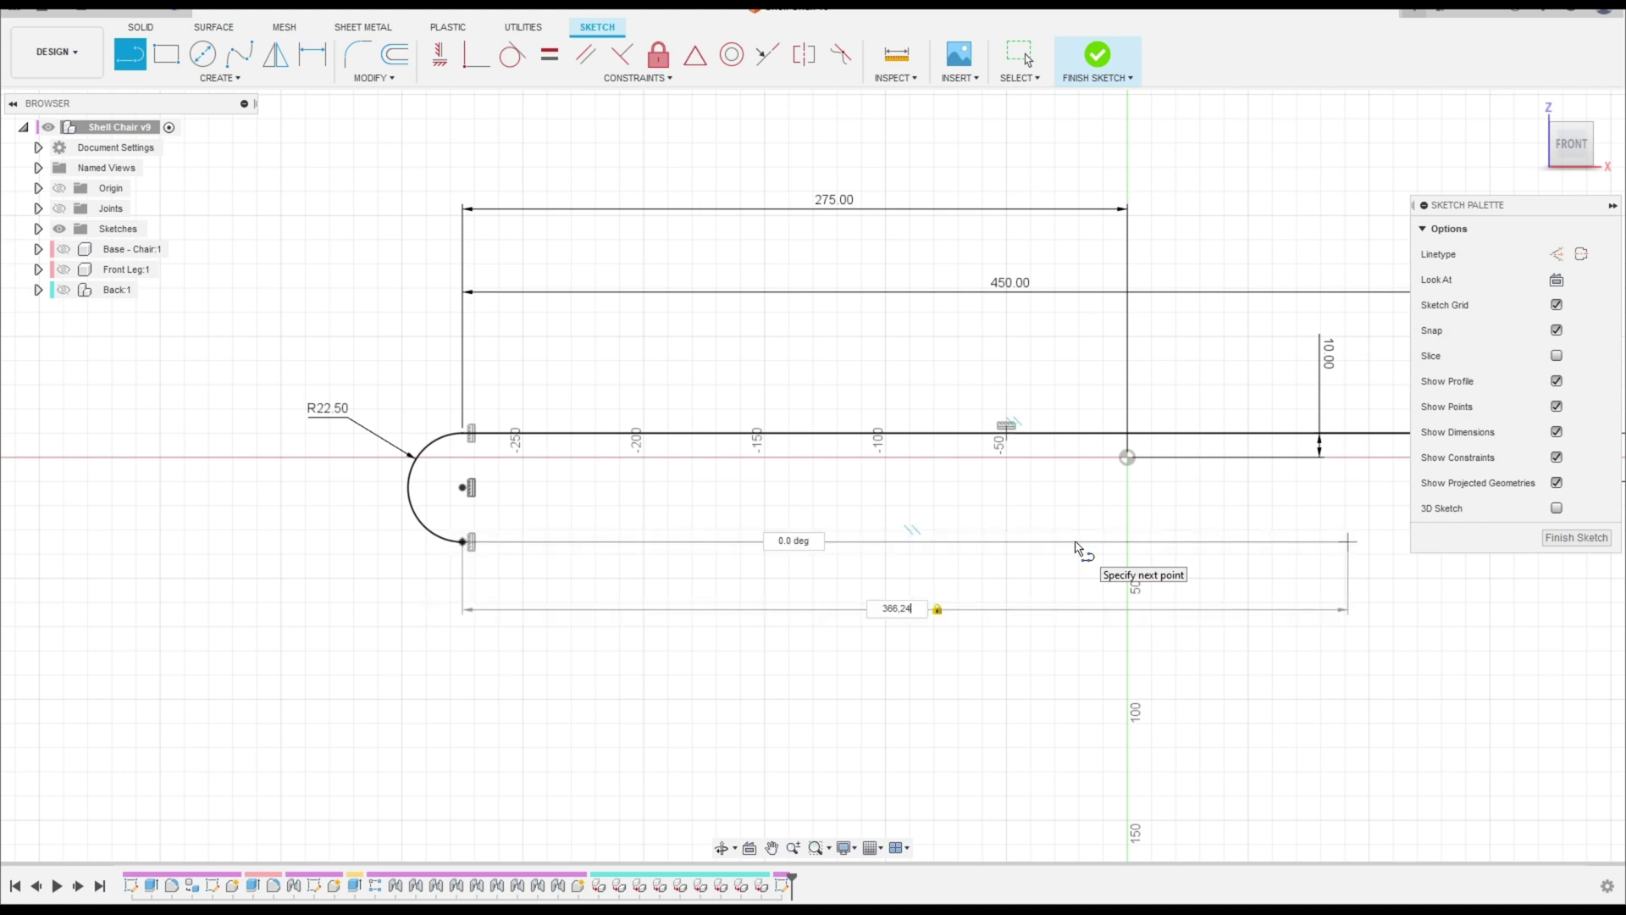
pyautogui.write(',24')
pyautogui.press('Return')
pyautogui.press('Escape')
pyautogui.moveTo(1132, 653); pyautogui.dragTo(1005, 643, button='middle')
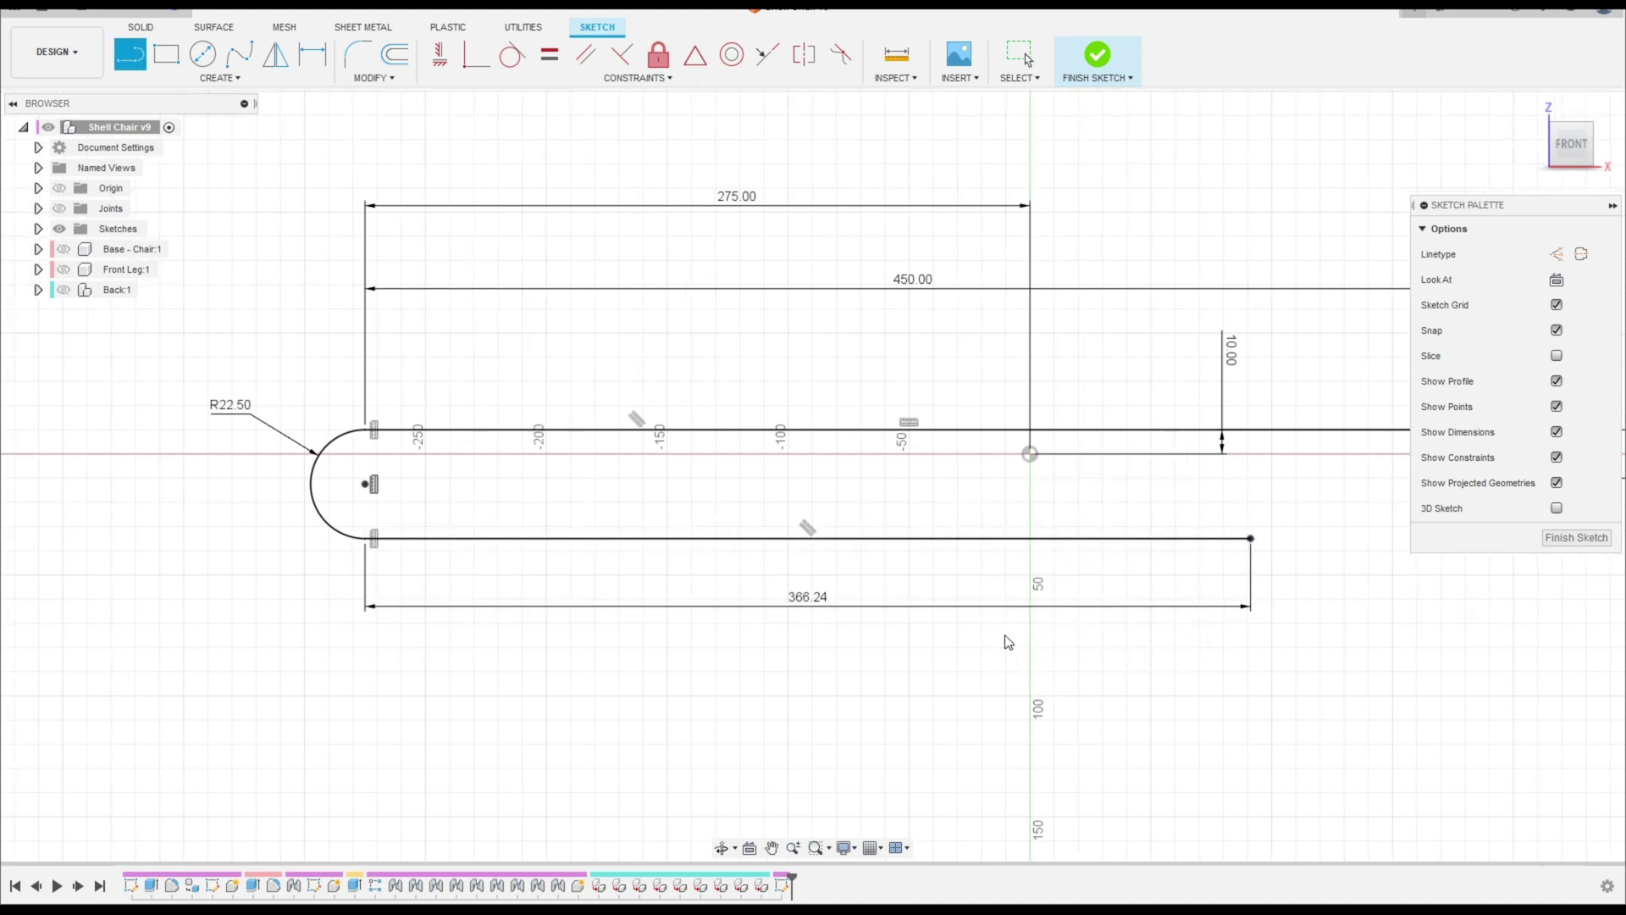
pyautogui.moveTo(834, 616)
pyautogui.mouseDown()
pyautogui.moveTo(830, 517)
pyautogui.moveTo(811, 599)
pyautogui.mouseUp()
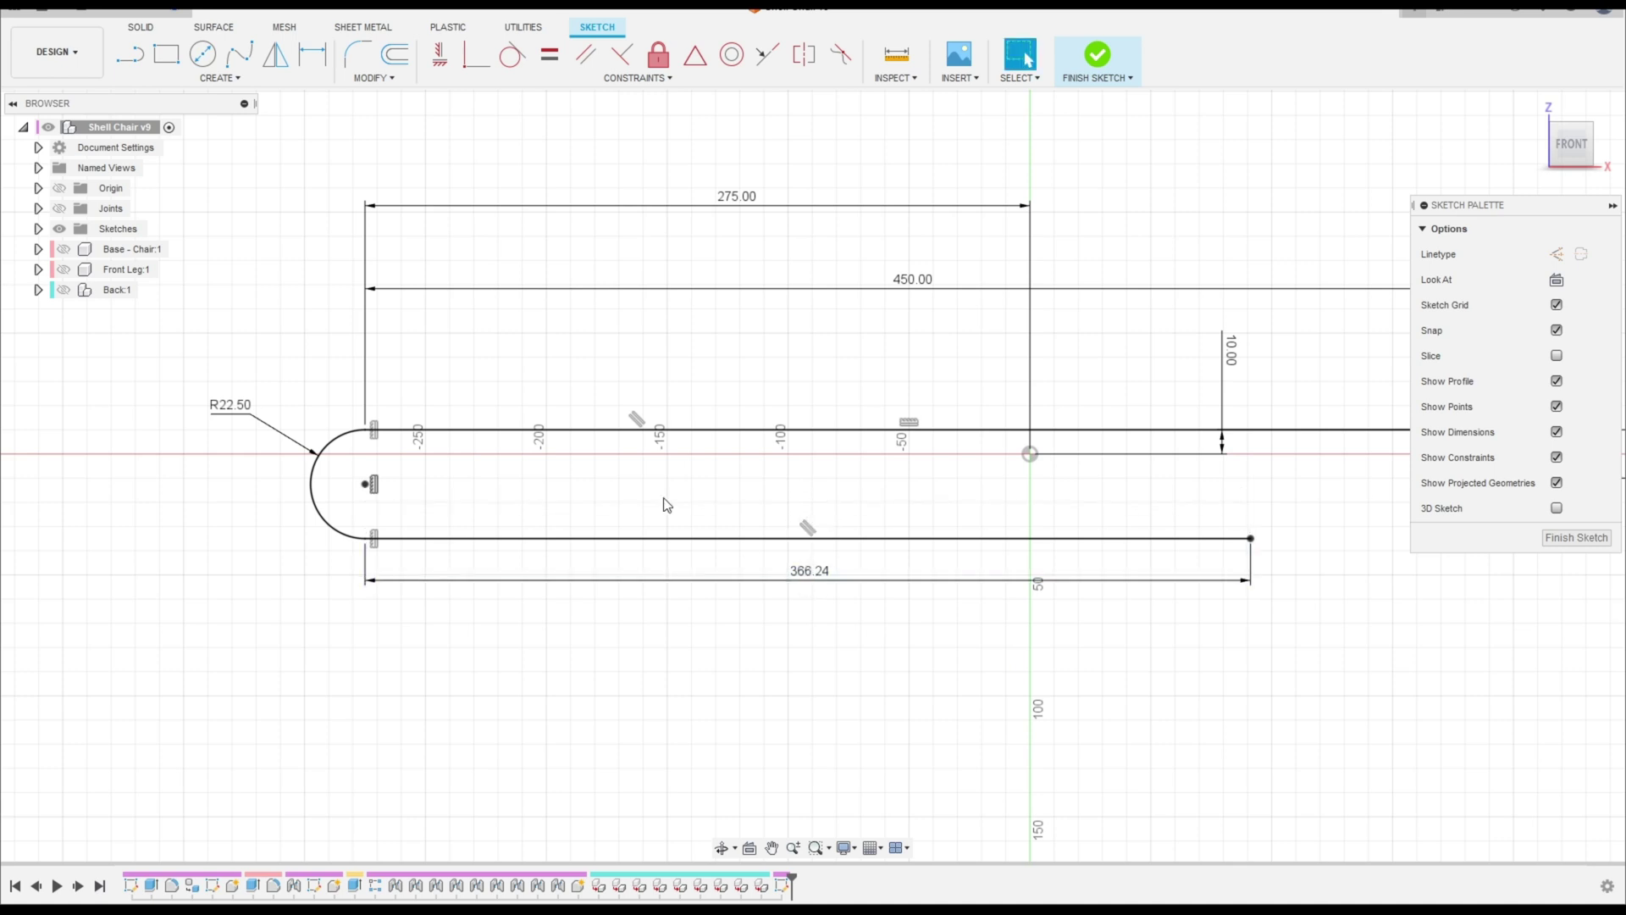
# Step: Draw a downward-curving arc from the lower line's right end with the 3-Point Arc tool, tangent to that line
pyautogui.click(225, 78)
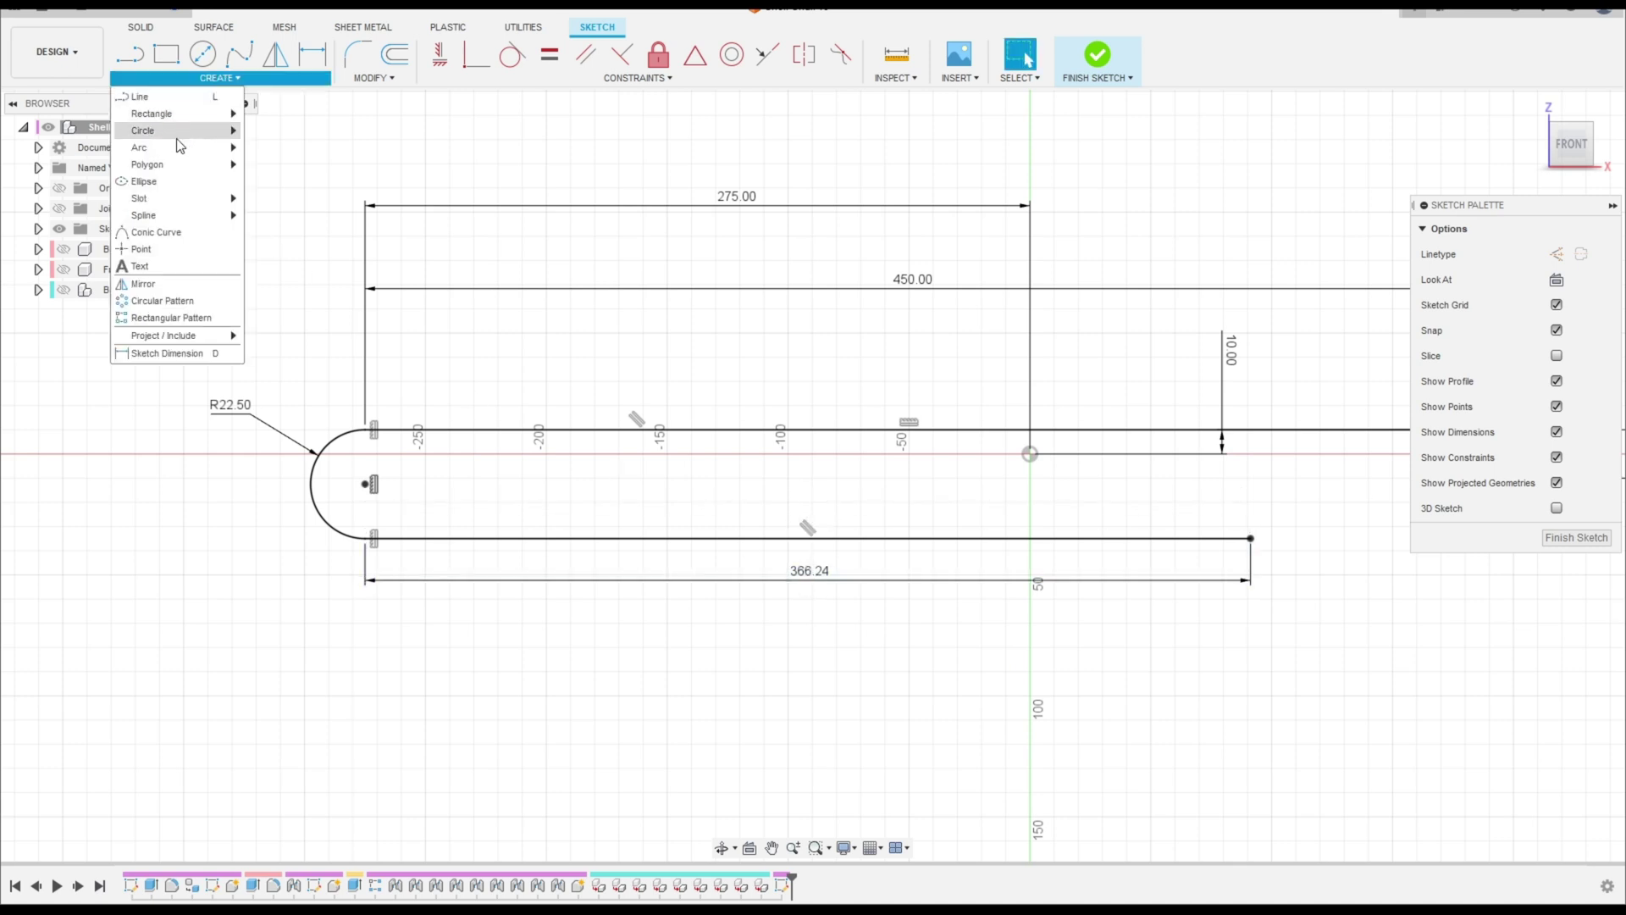
pyautogui.moveTo(196, 149)
pyautogui.click(269, 145)
pyautogui.moveTo(1253, 626); pyautogui.dragTo(773, 464, button='middle')
pyautogui.click(772, 378)
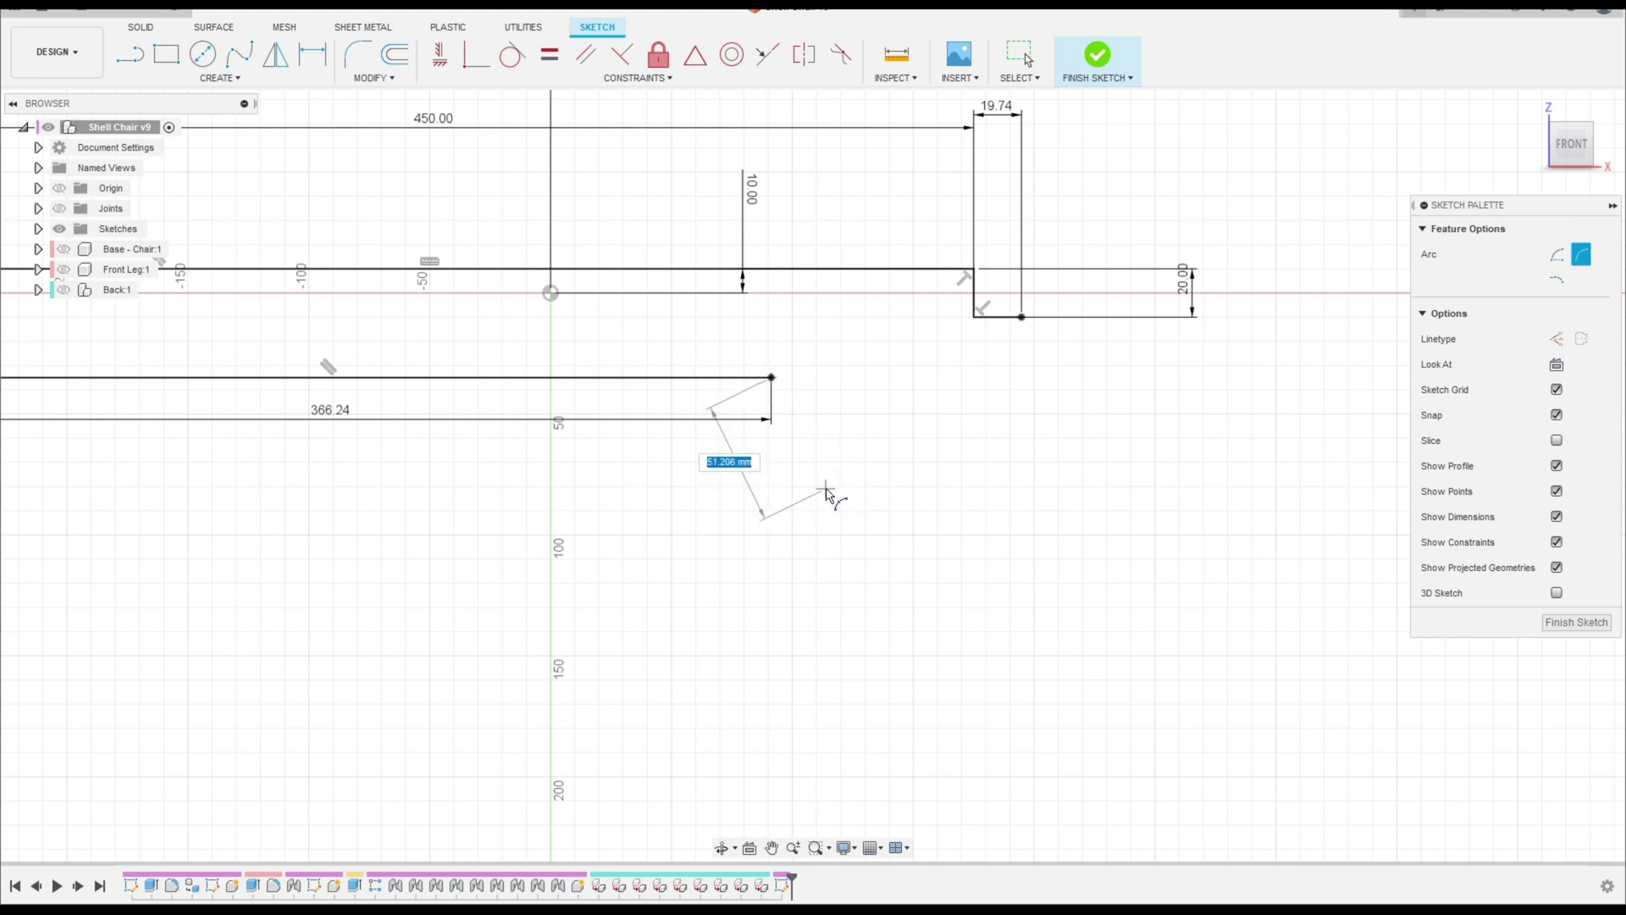
pyautogui.click(836, 472)
pyautogui.press('Escape')
pyautogui.click(750, 377)
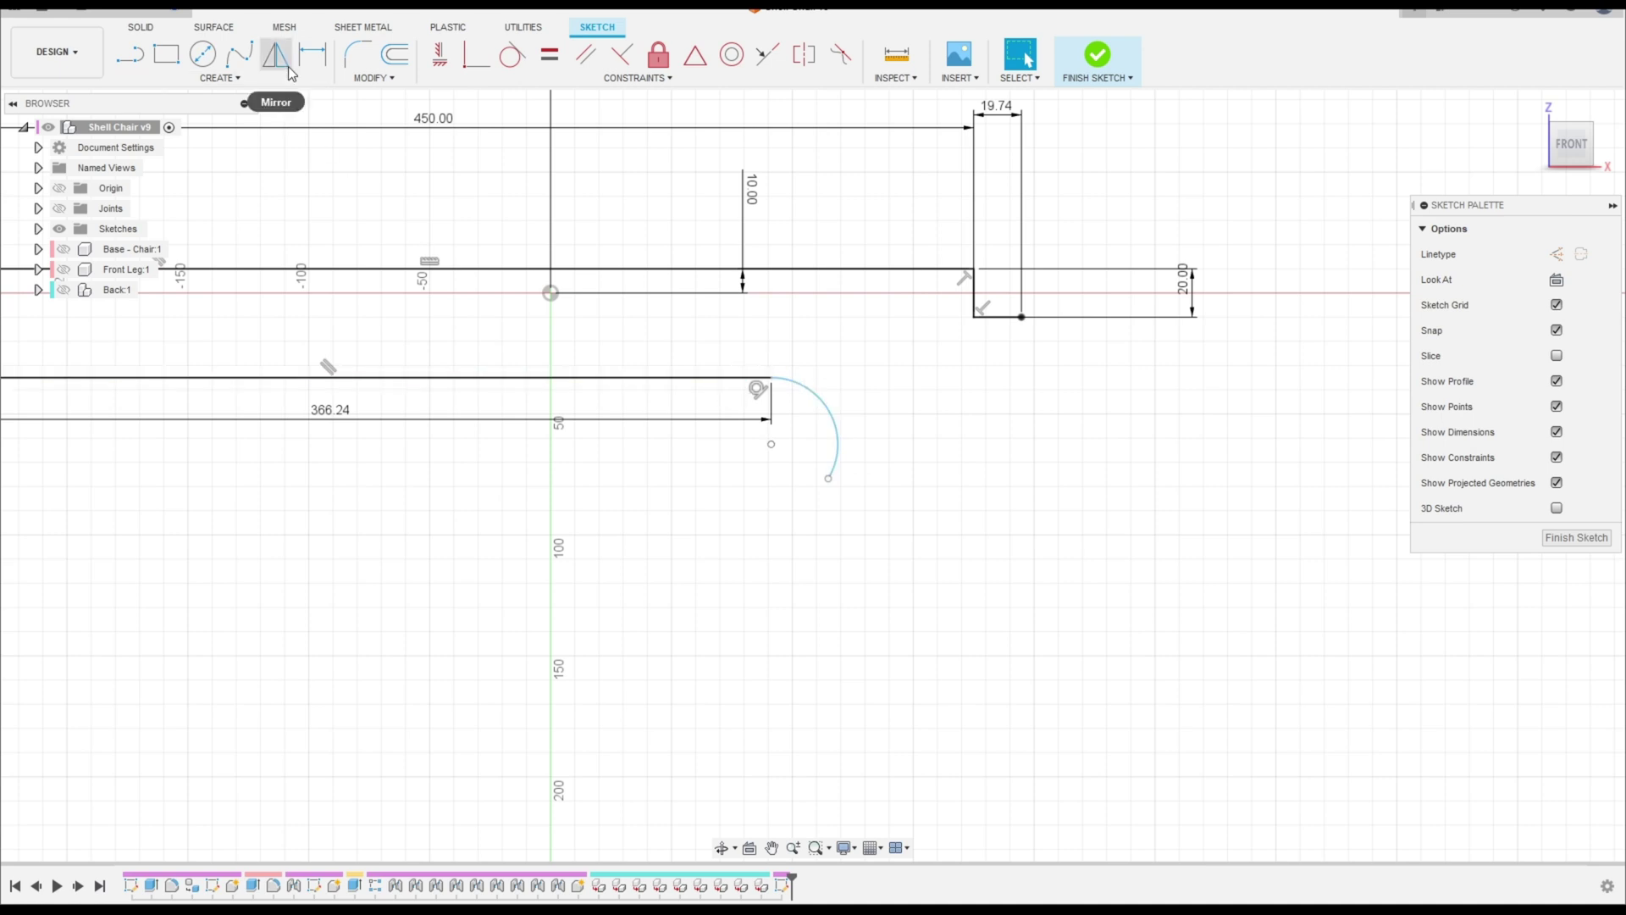
# Step: Draw a center point arc about the origin, sweeping from the small right arc's lower end beneath the profile to the left of the vertical axis
pyautogui.click(314, 57)
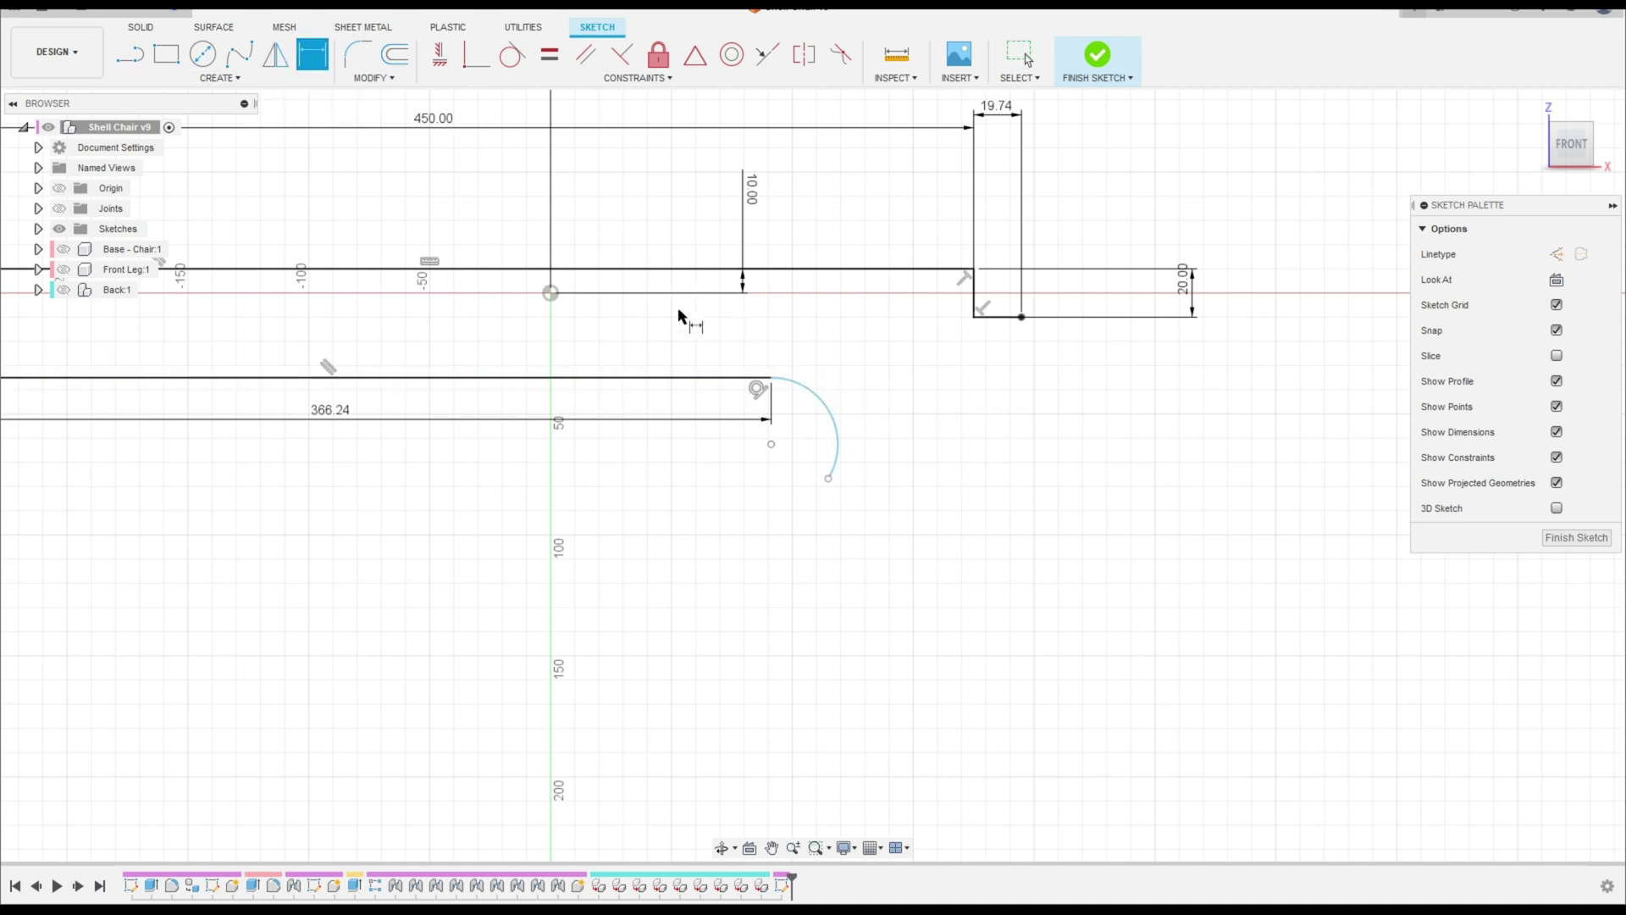
pyautogui.press('Escape')
pyautogui.click(221, 77)
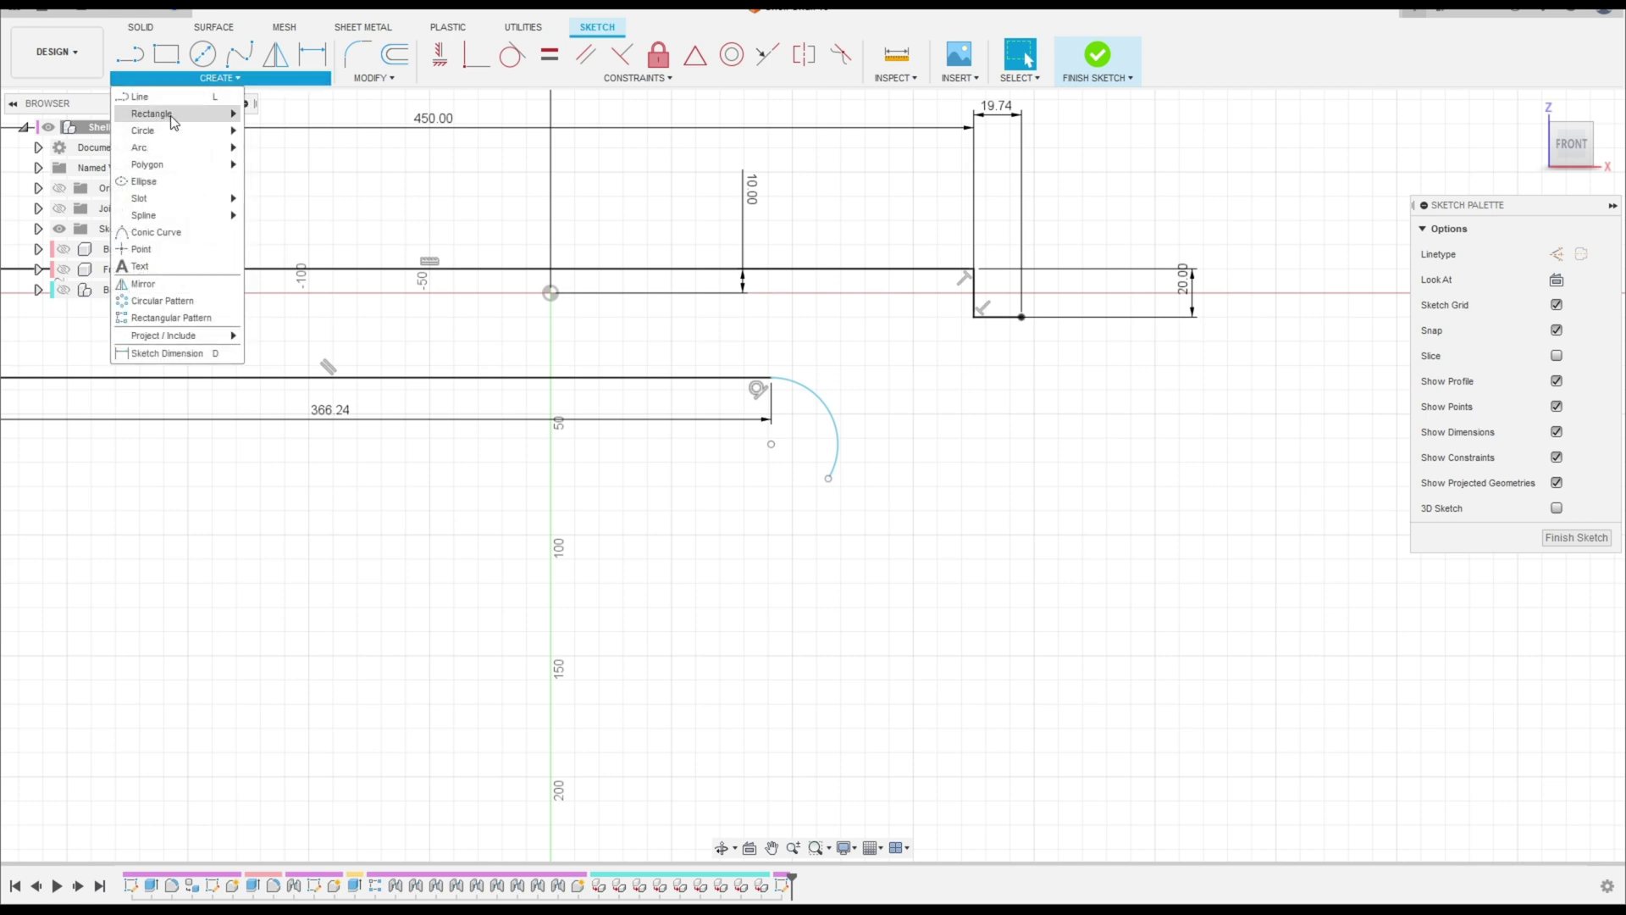
pyautogui.moveTo(164, 150)
pyautogui.click(284, 164)
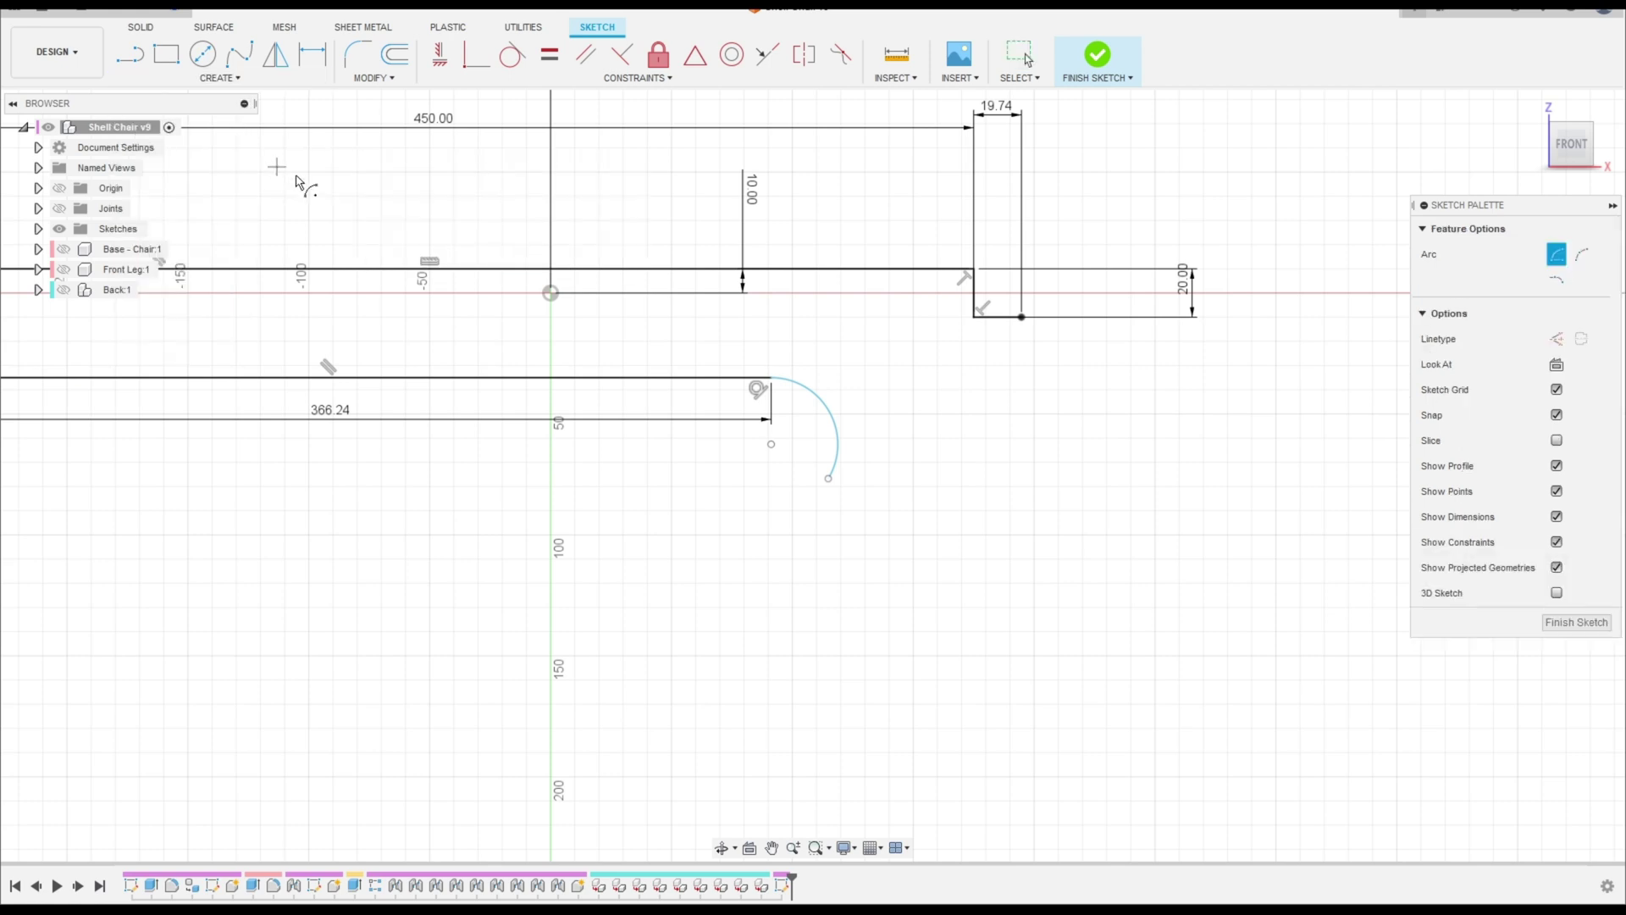
pyautogui.click(551, 293)
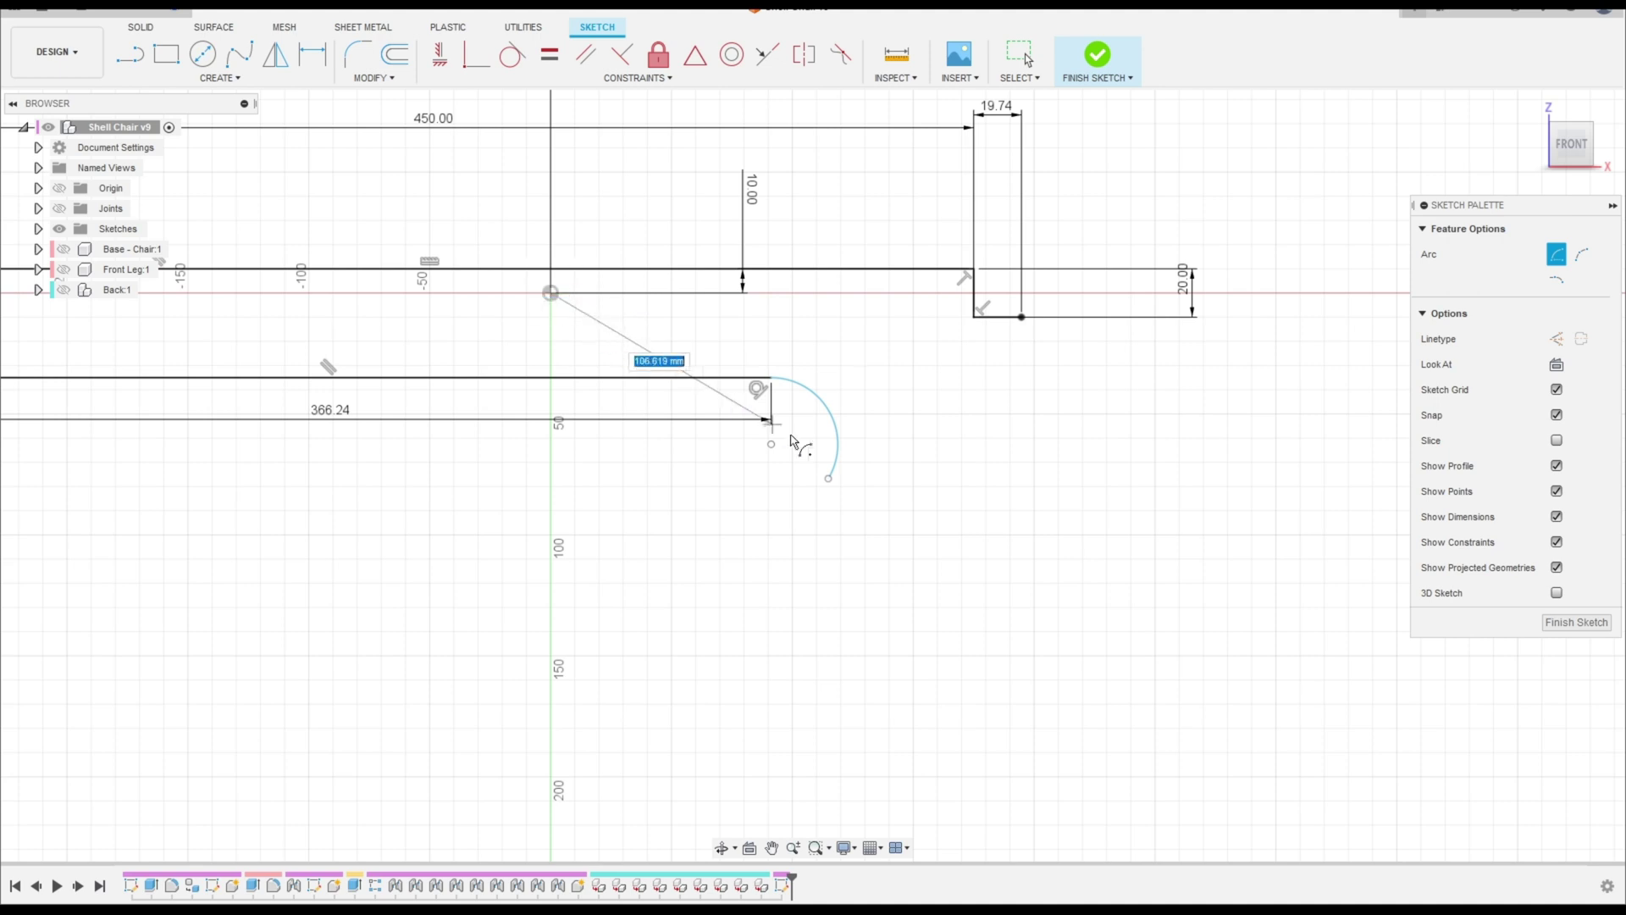
pyautogui.click(829, 479)
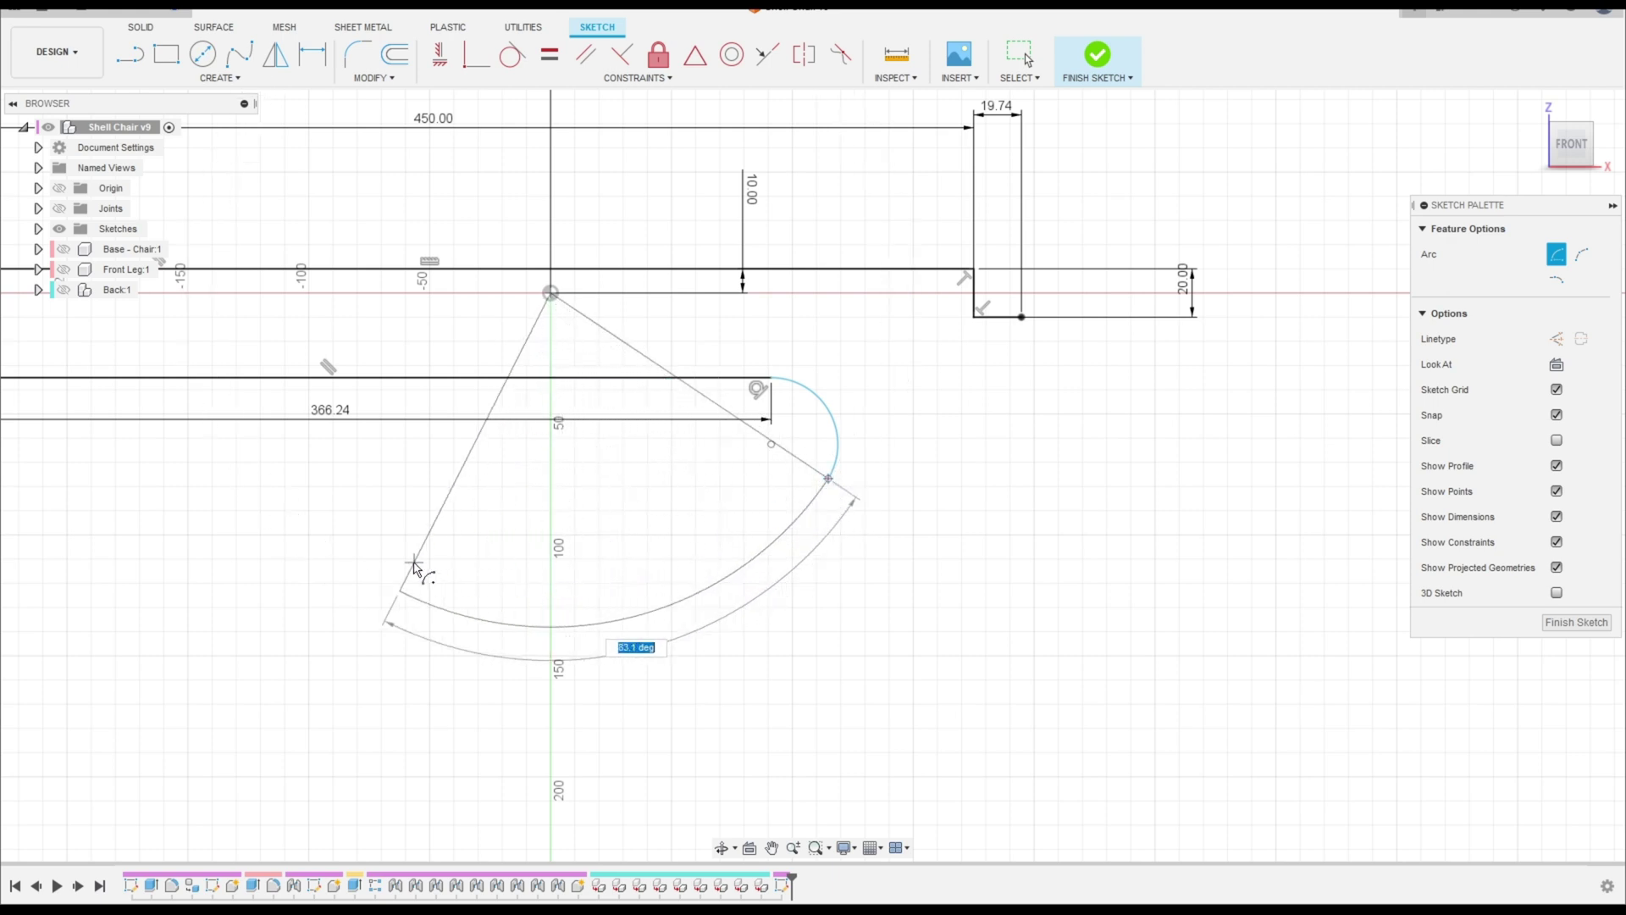
pyautogui.click(377, 568)
pyautogui.press('Escape')
# Step: Dimension the large origin-centered arc with a 150 mm radius
pyautogui.press('d')
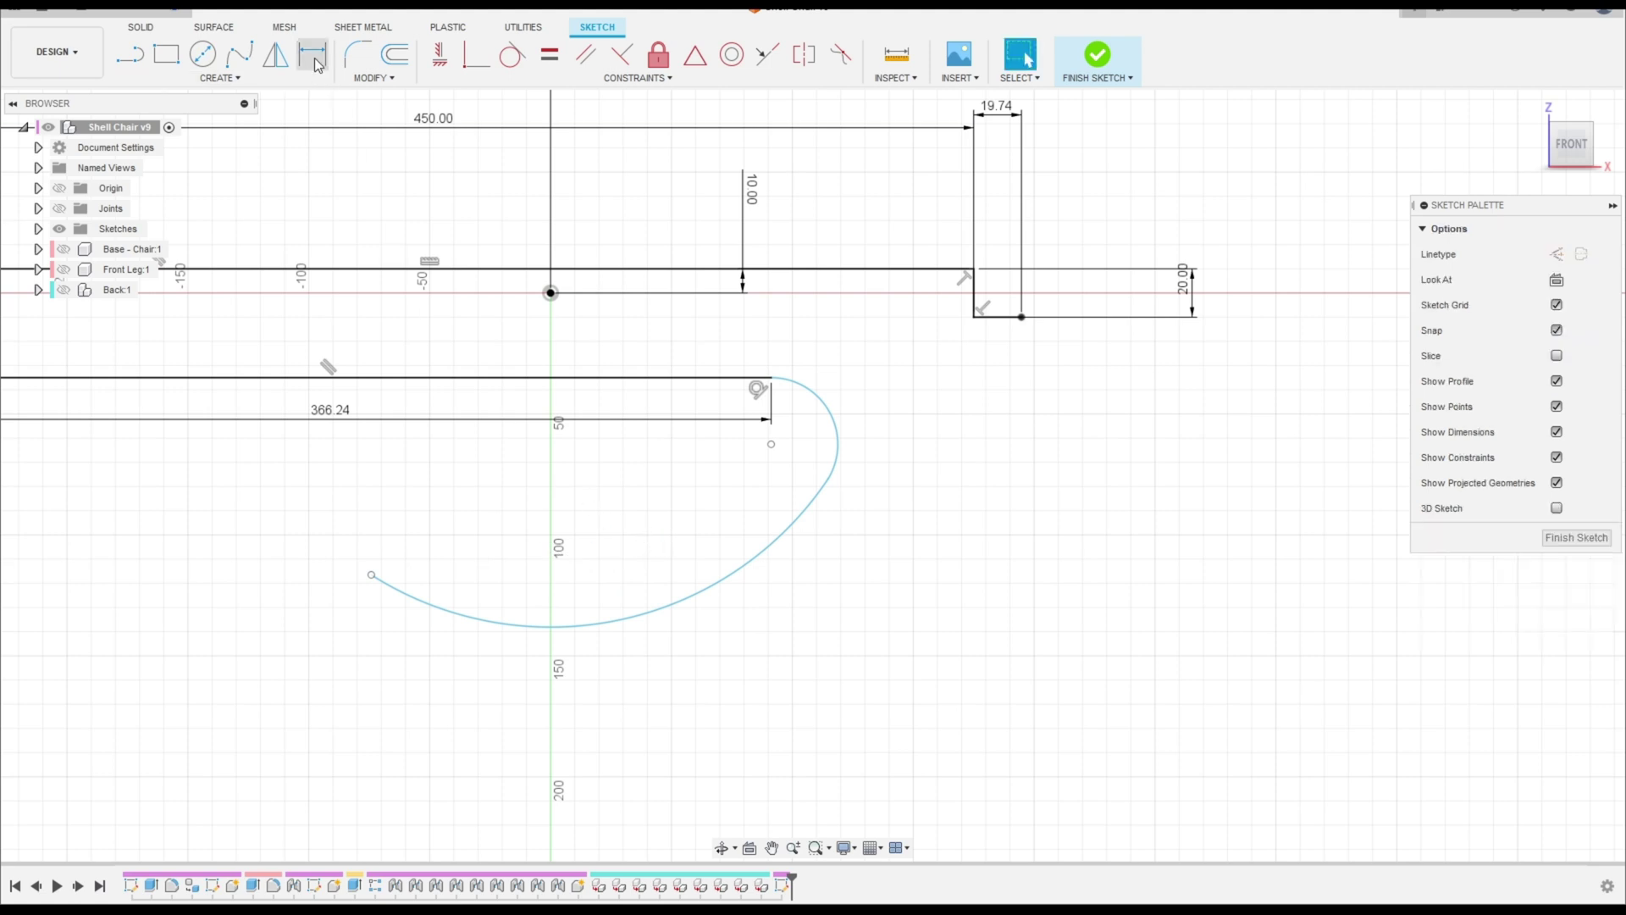
pyautogui.click(663, 610)
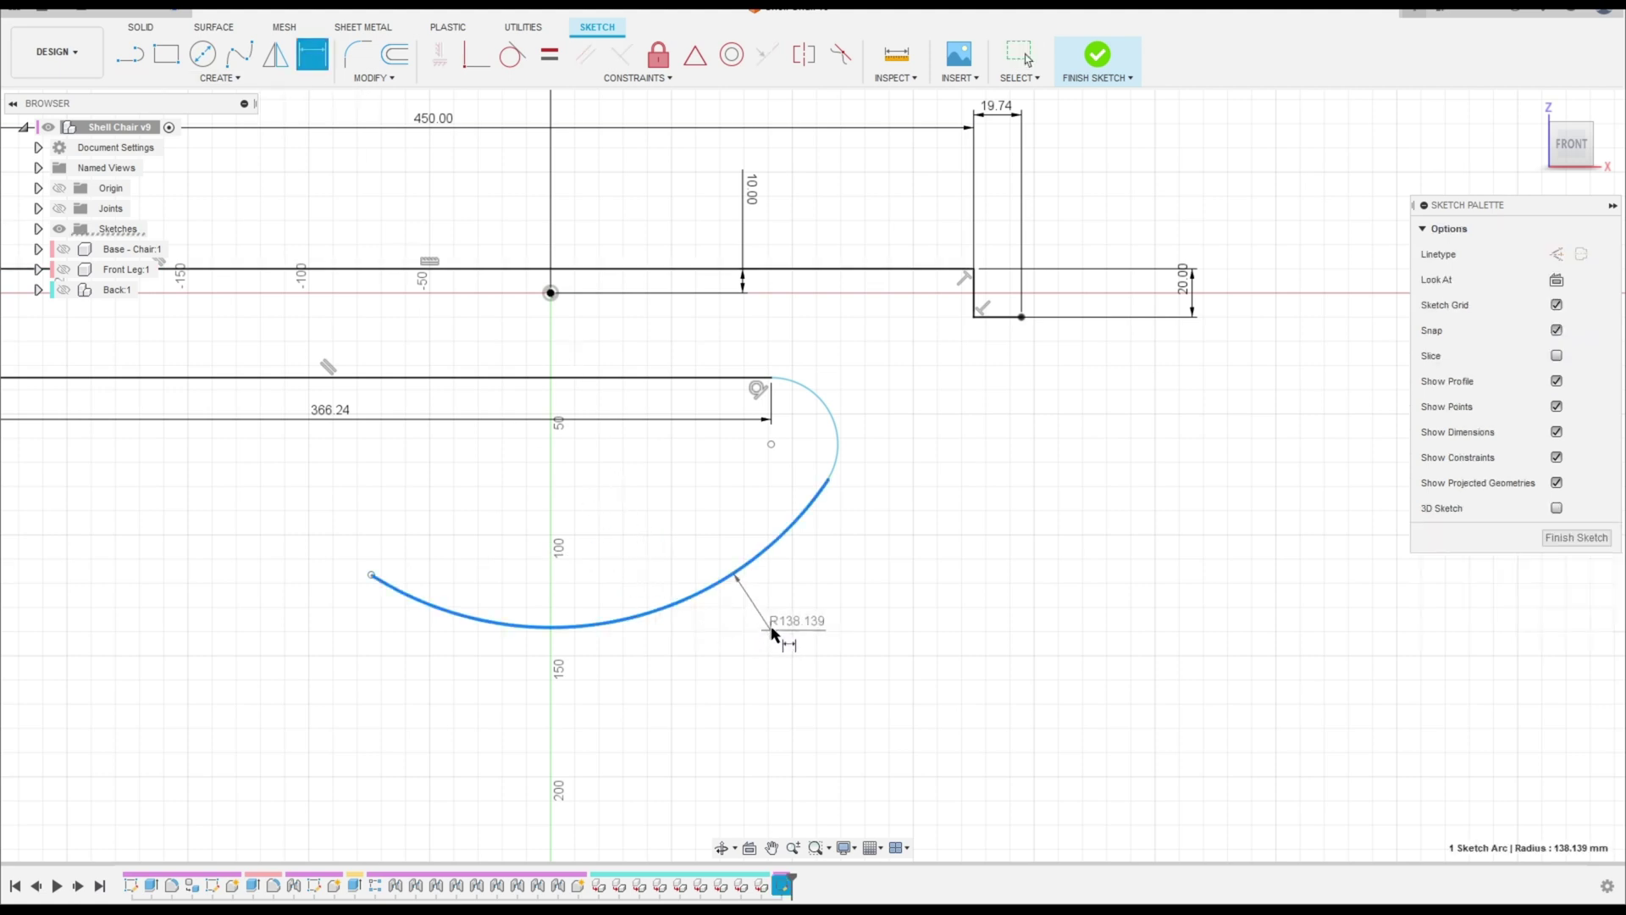
pyautogui.click(805, 627)
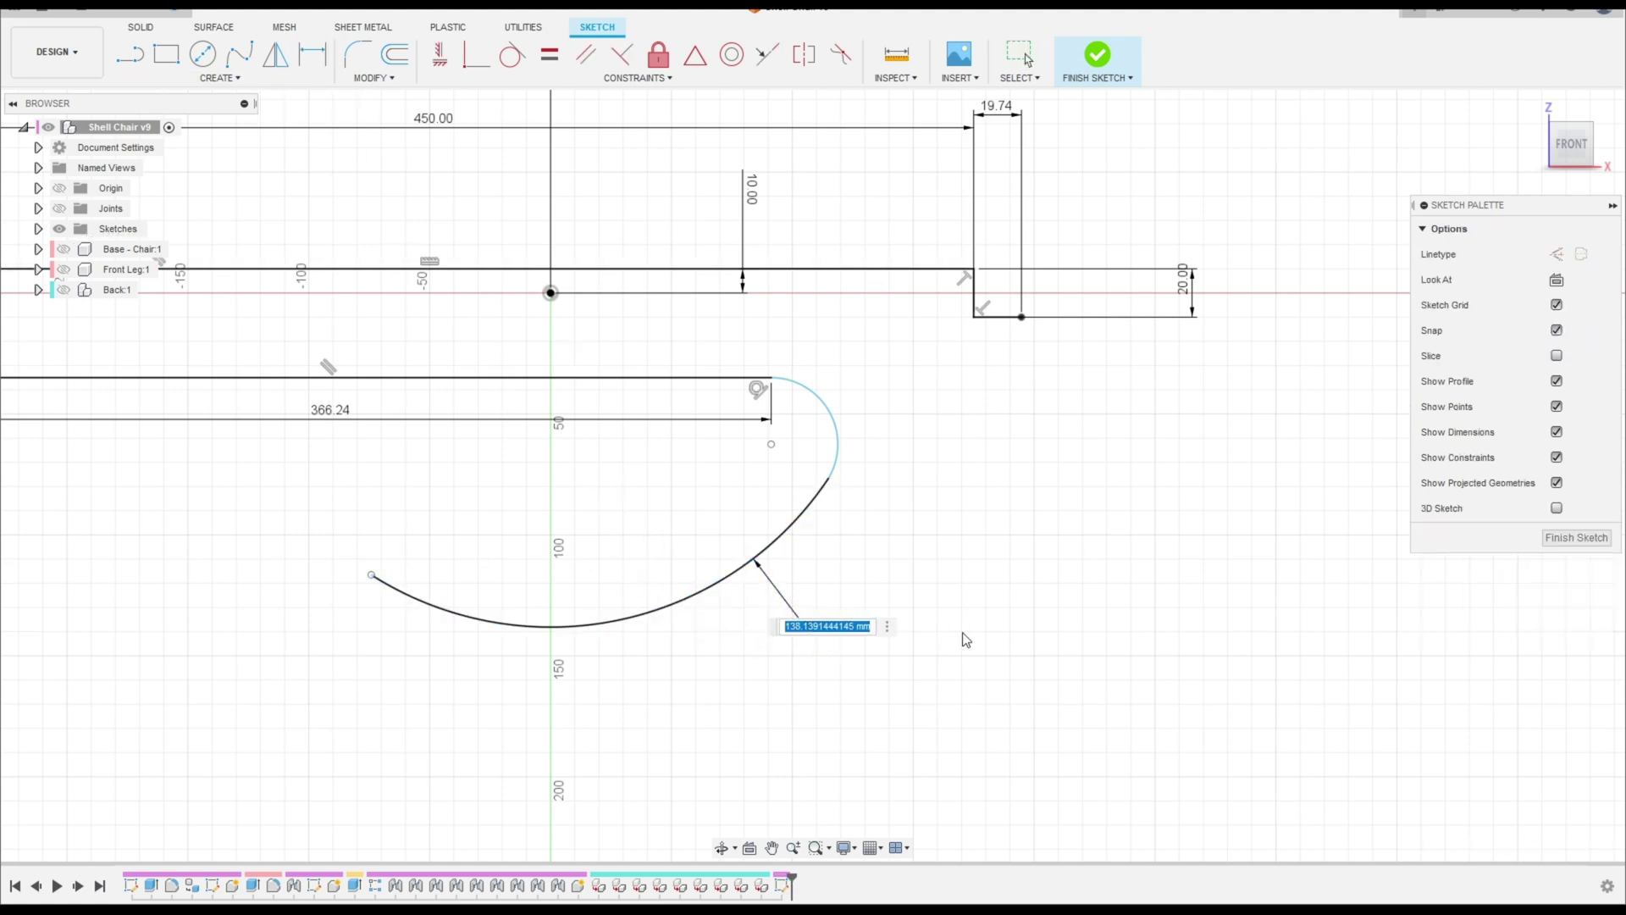
pyautogui.write('150')
pyautogui.press('Return')
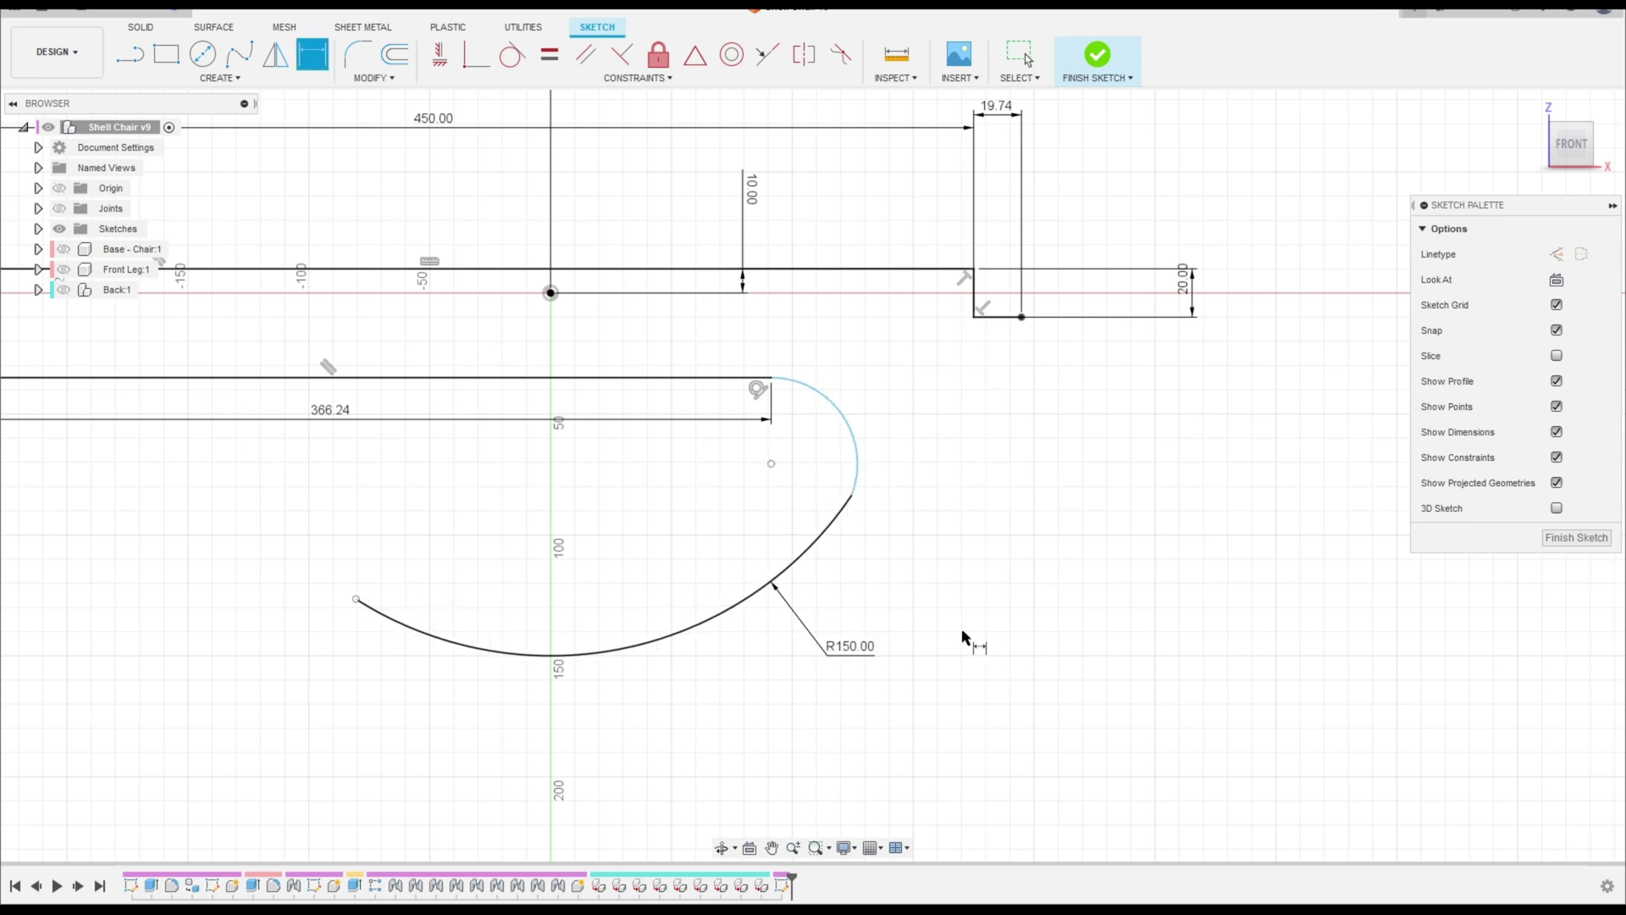
pyautogui.press('Escape')
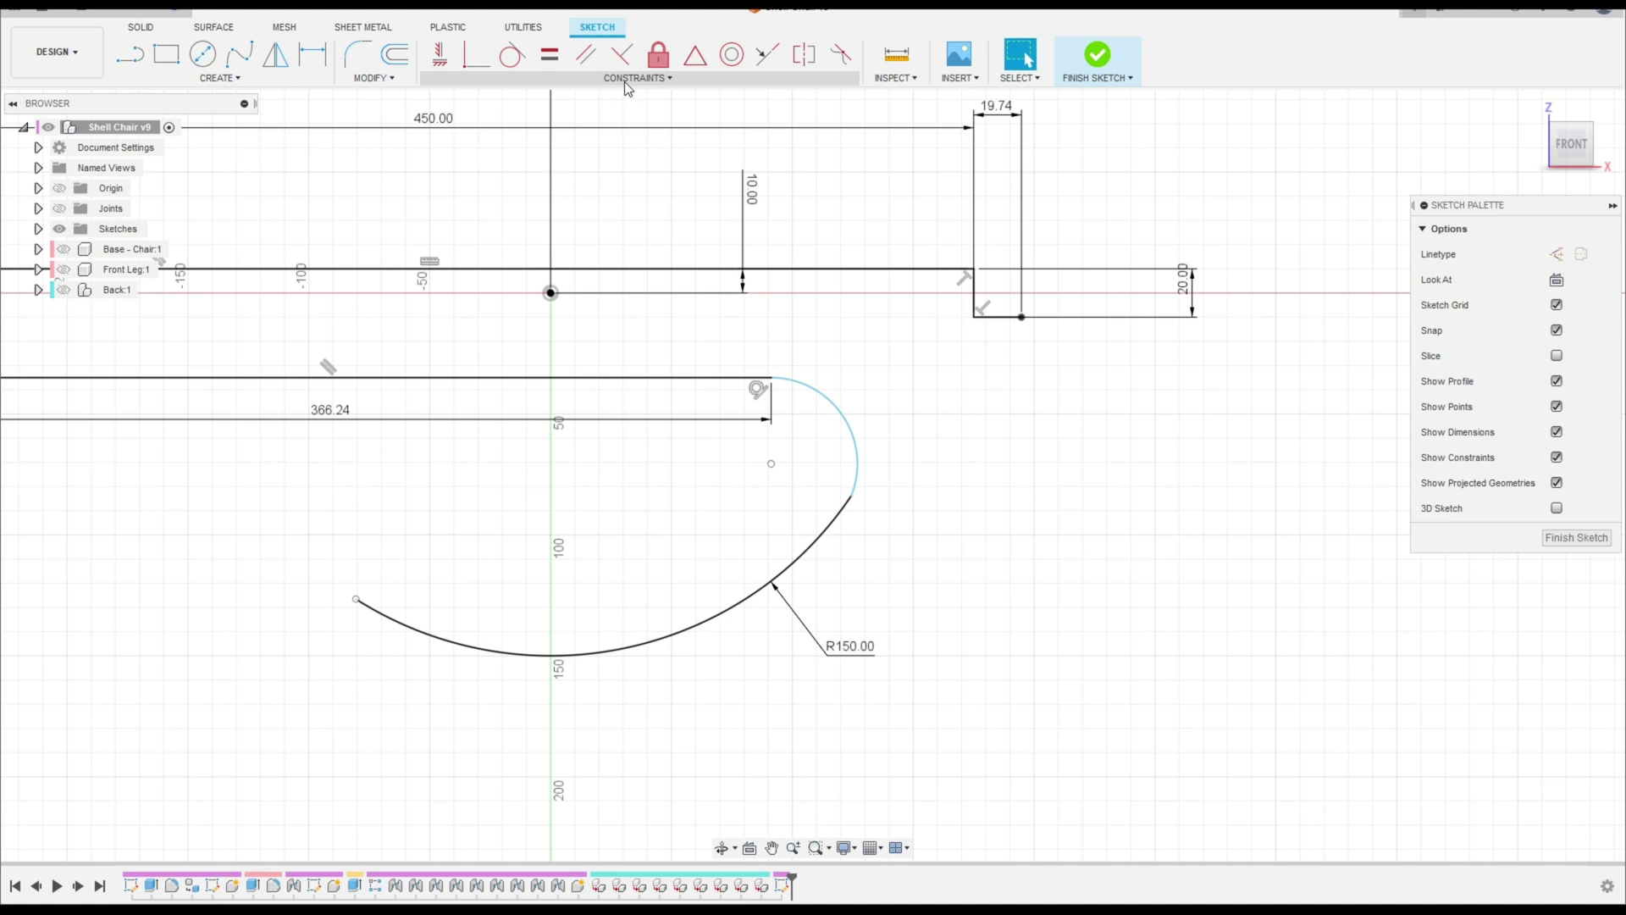
# Step: Apply a tangent constraint between the small right arc and the 150 mm radius arc
pyautogui.click(511, 54)
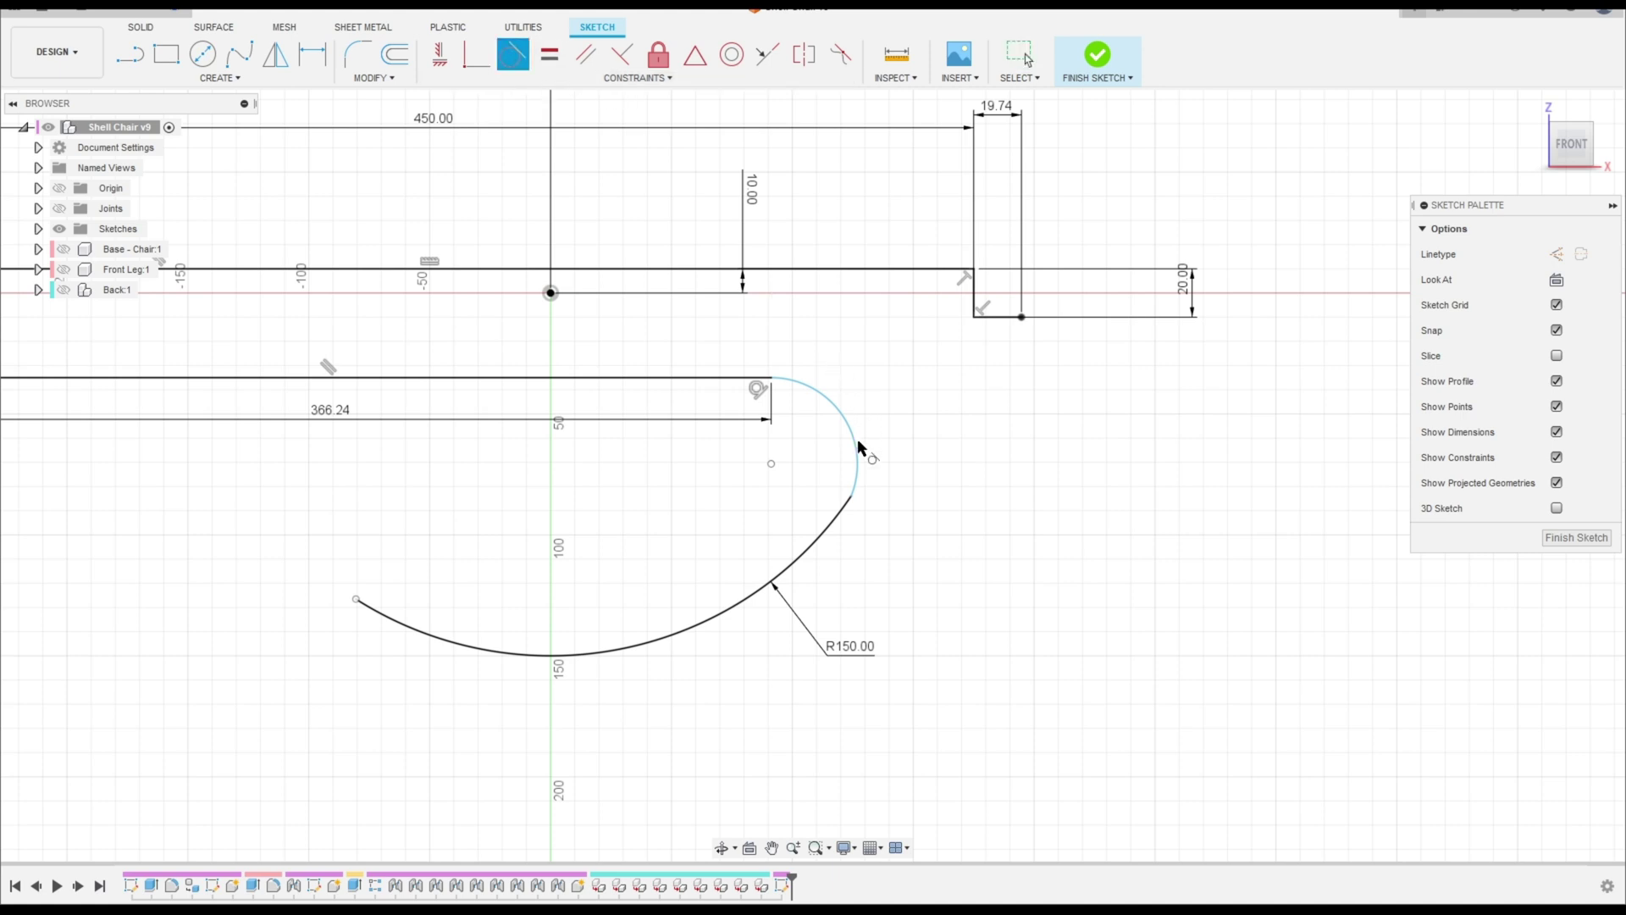
pyautogui.click(858, 460)
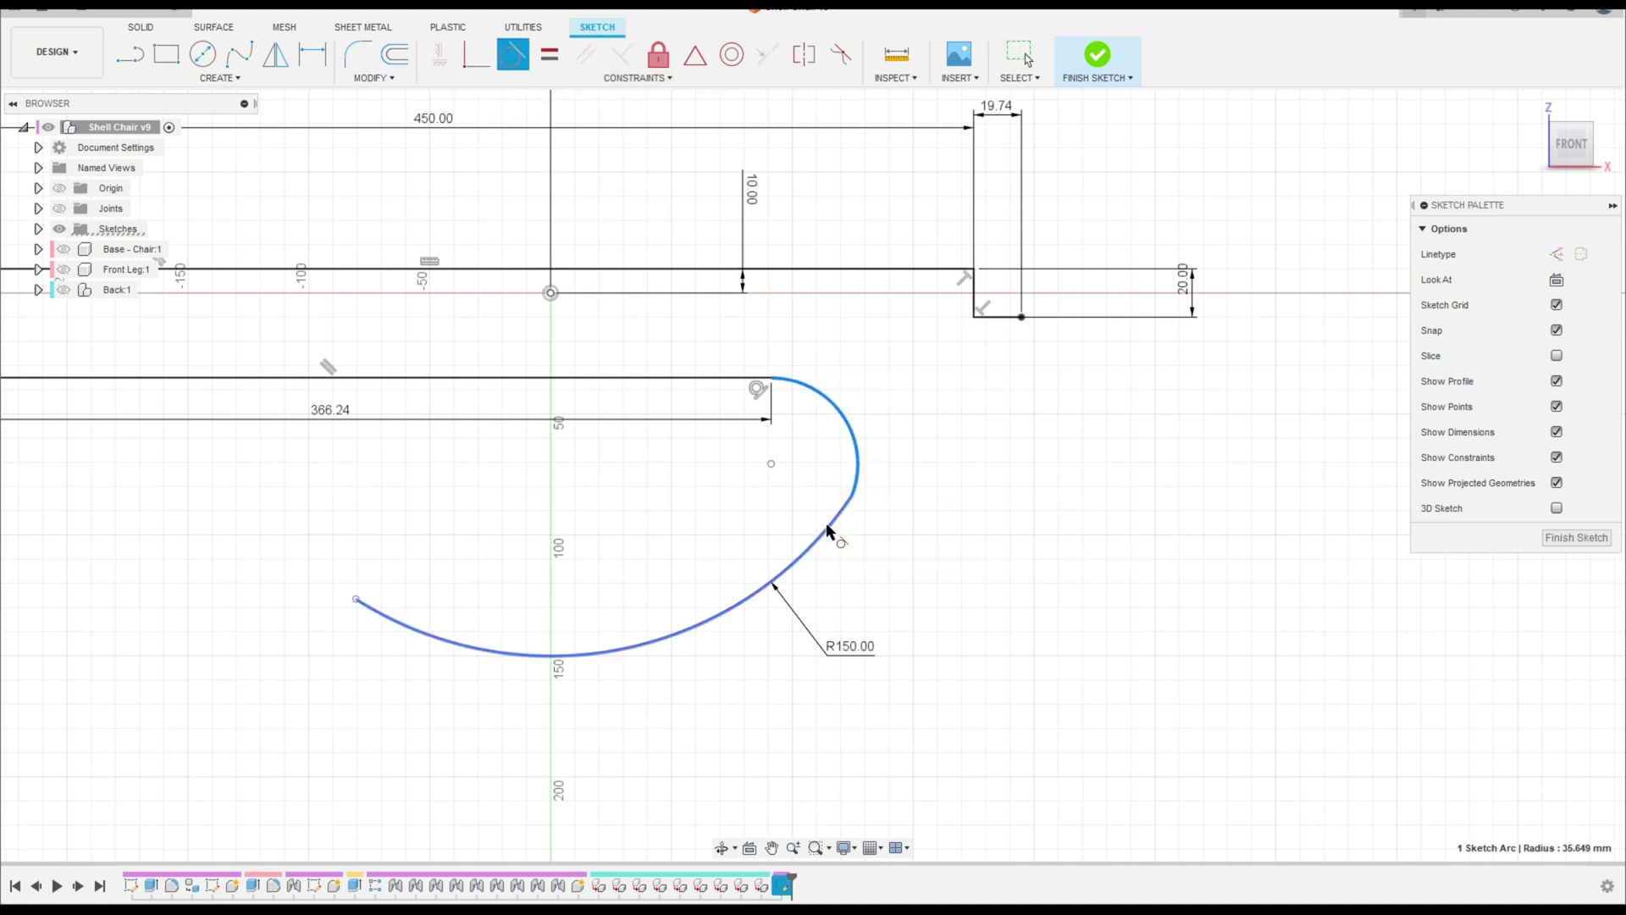
pyautogui.click(828, 529)
pyautogui.press('Escape')
# Step: Move the 366.24 mm dimension above the lower line and shift the R150 dimension upward beside its arc
pyautogui.scroll(-3, 586, 546)
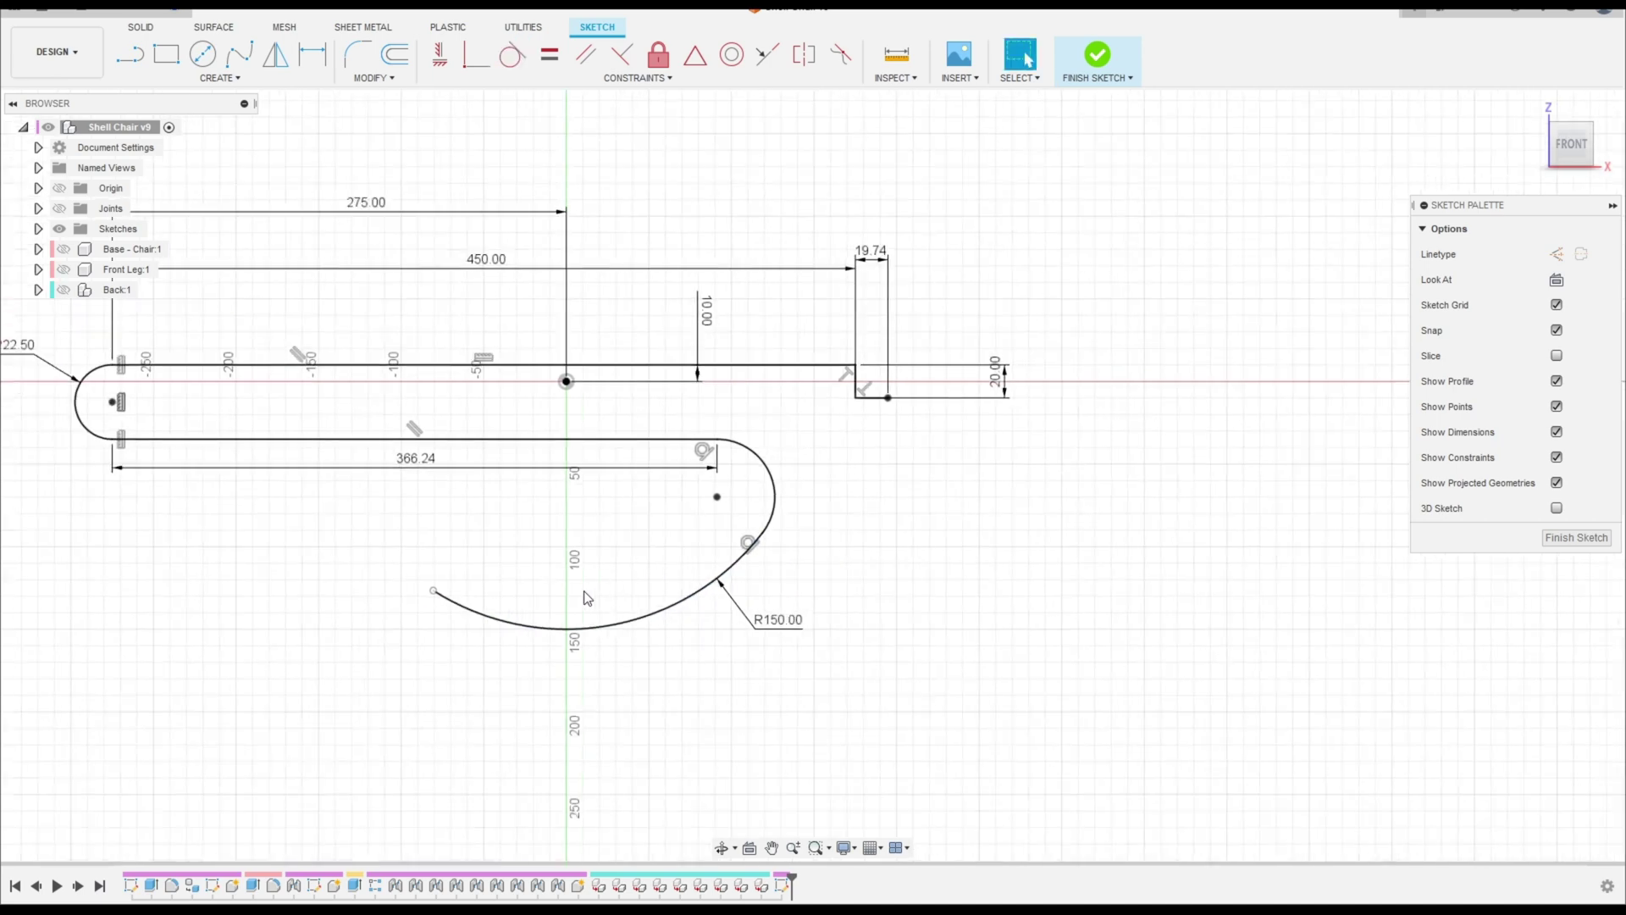
pyautogui.moveTo(398, 463); pyautogui.dragTo(521, 383, button='middle')
pyautogui.moveTo(520, 383); pyautogui.dragTo(542, 339)
pyautogui.scroll(-1, 666, 511)
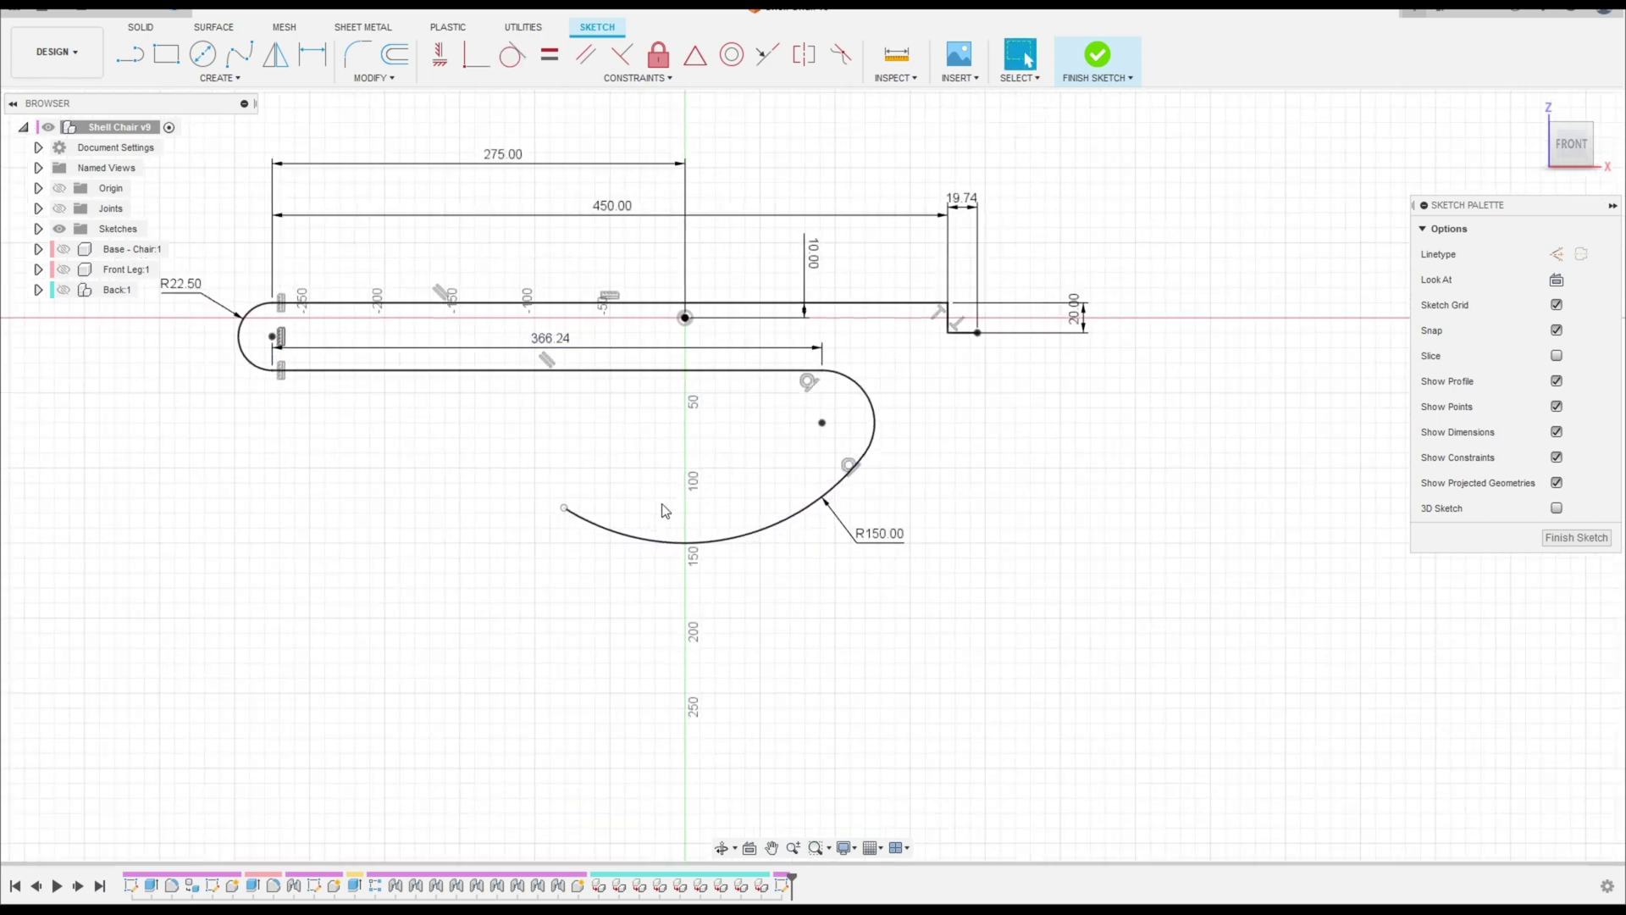
pyautogui.moveTo(885, 540); pyautogui.dragTo(901, 521)
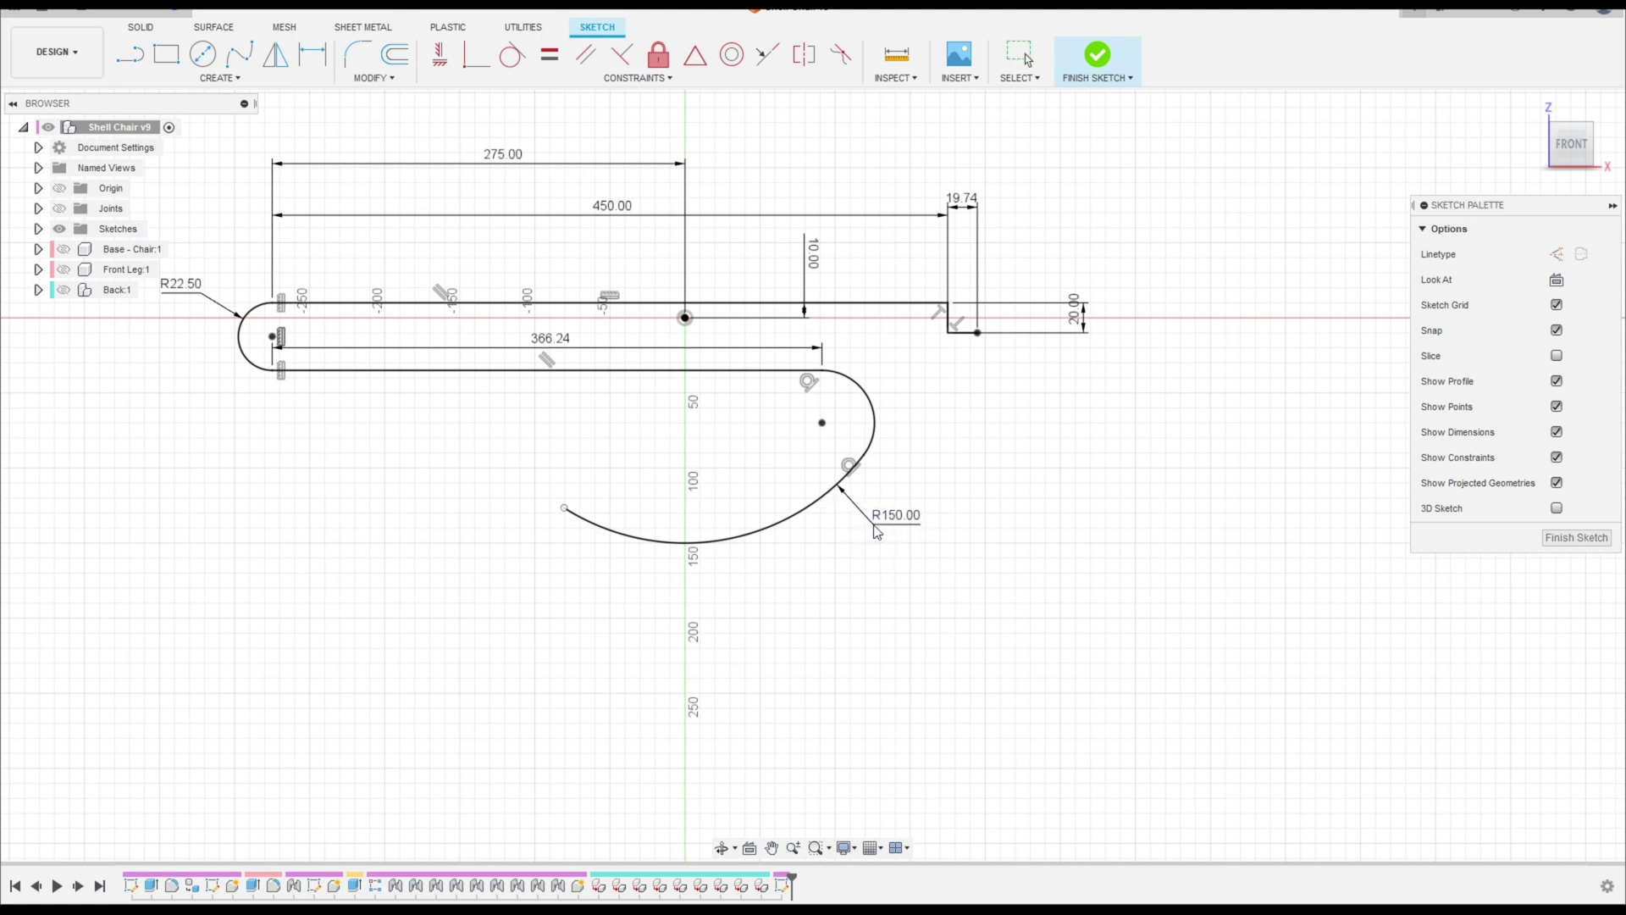
# Step: Add a driven radius dimension to the small right arc
pyautogui.click(312, 55)
pyautogui.click(874, 410)
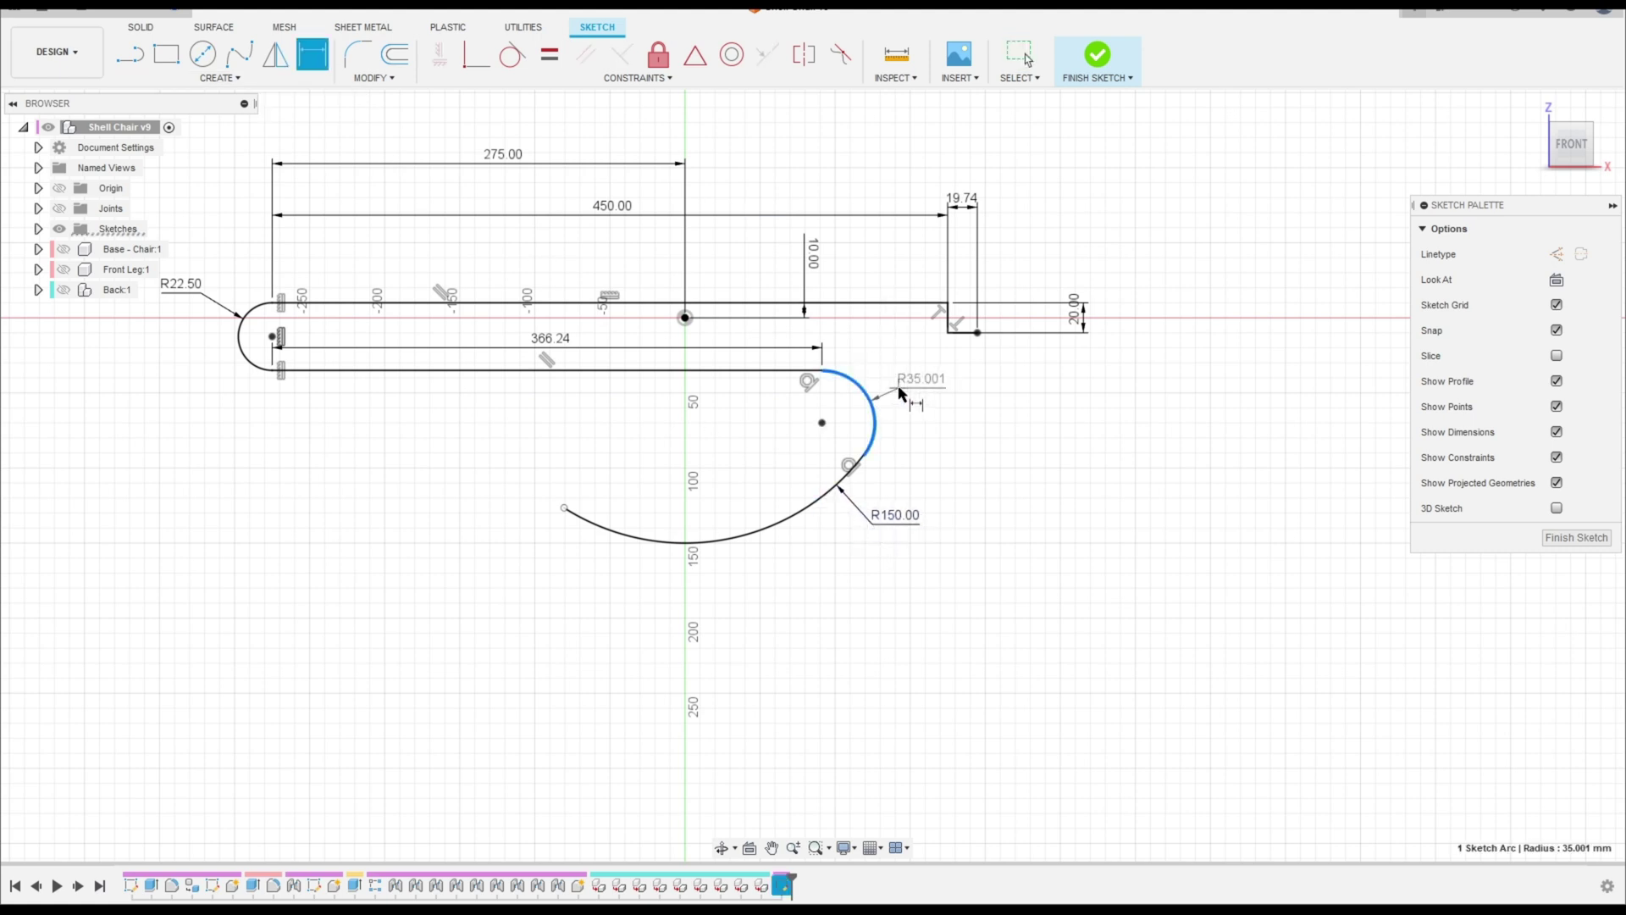
pyautogui.click(889, 410)
pyautogui.click(896, 491)
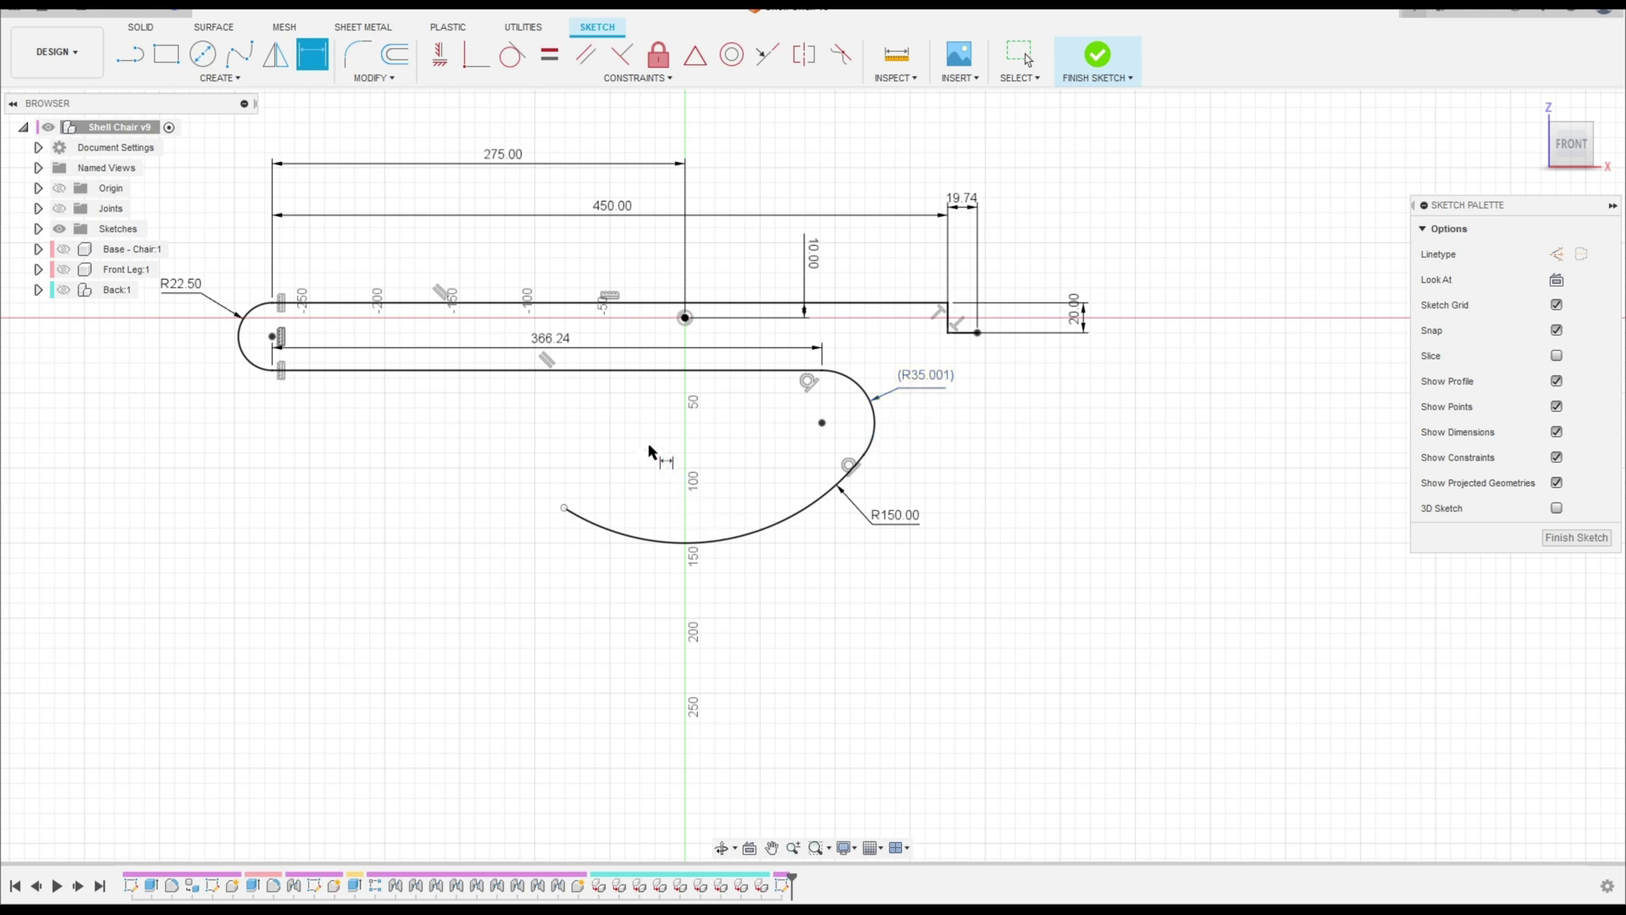
# Step: Draw a vertical construction line about 250 mm long from the origin straight down past the R150 arc
pyautogui.click(129, 55)
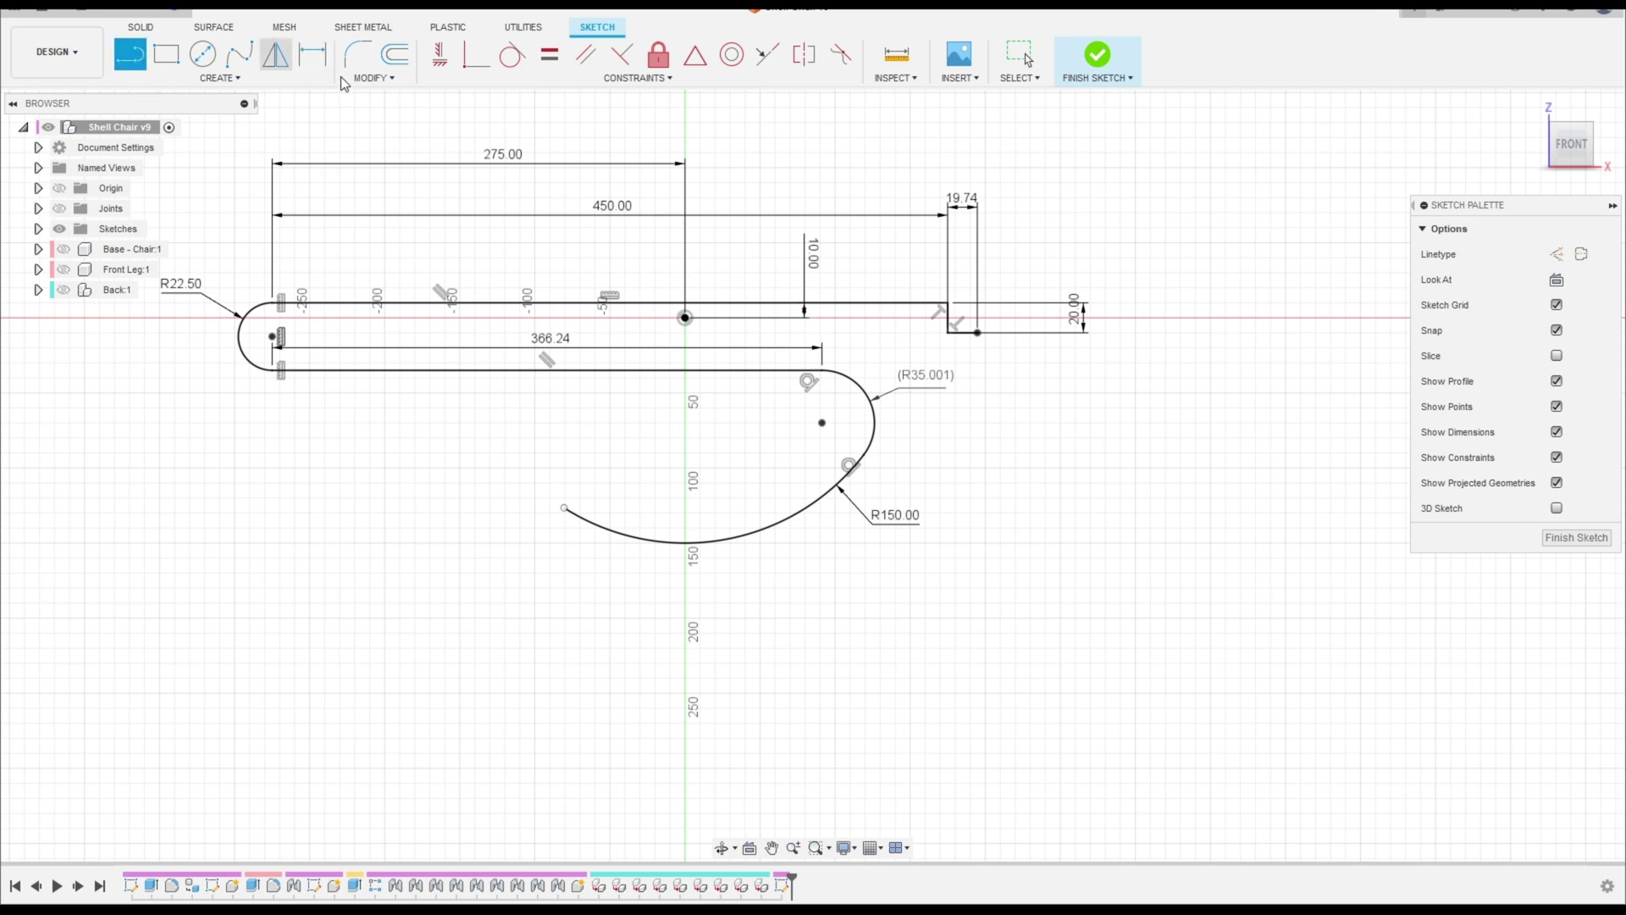
pyautogui.click(1557, 255)
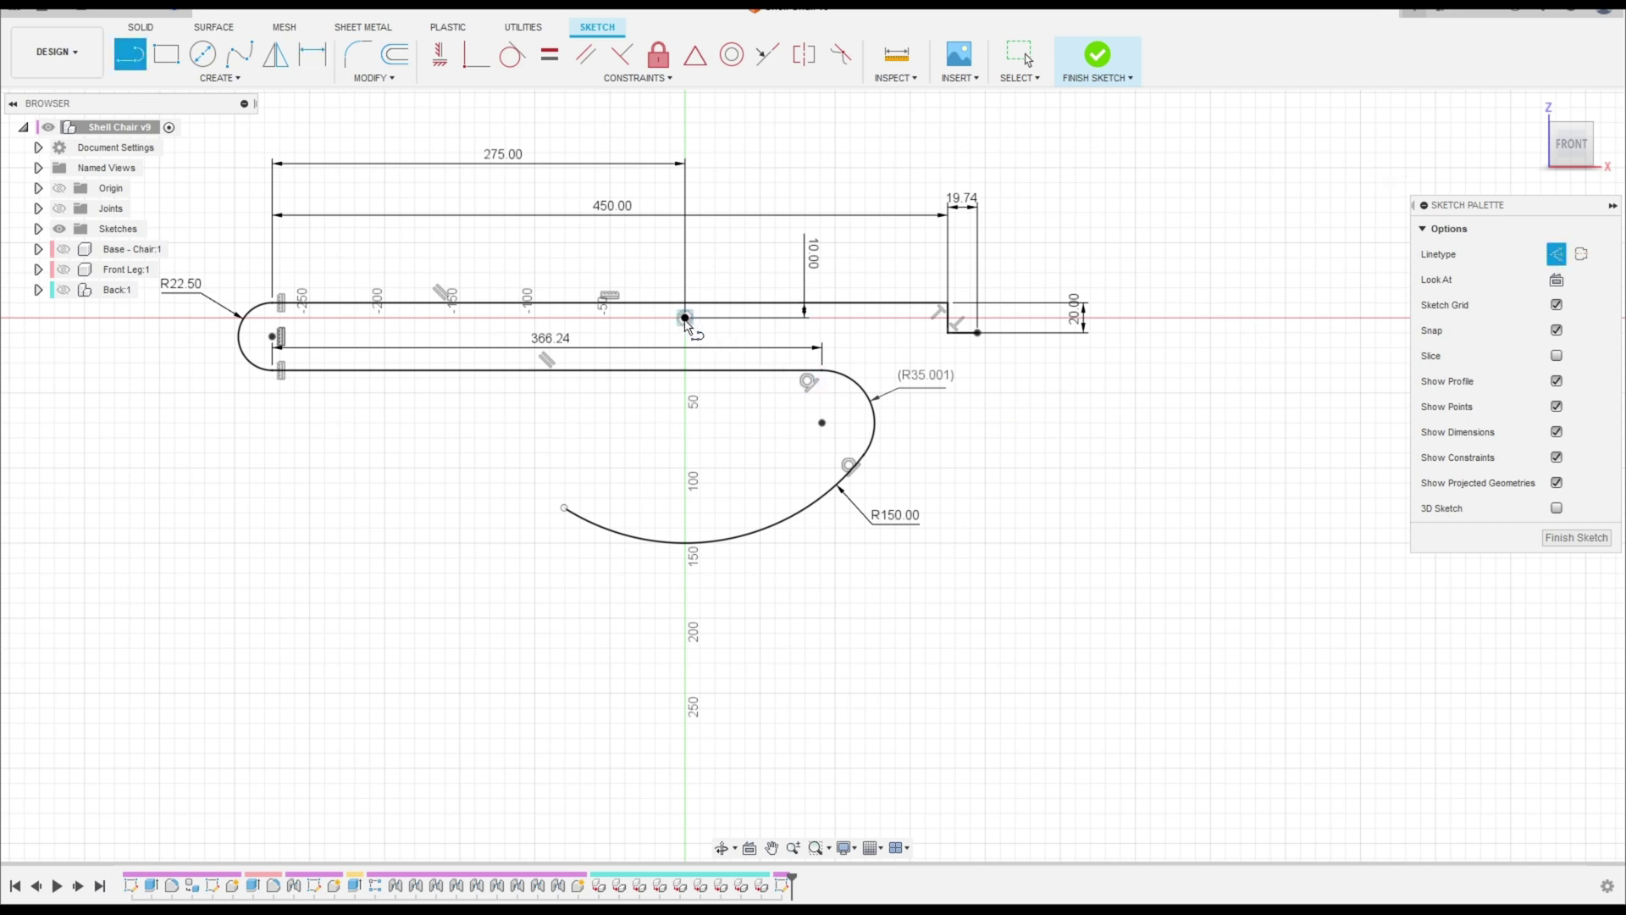
pyautogui.click(685, 318)
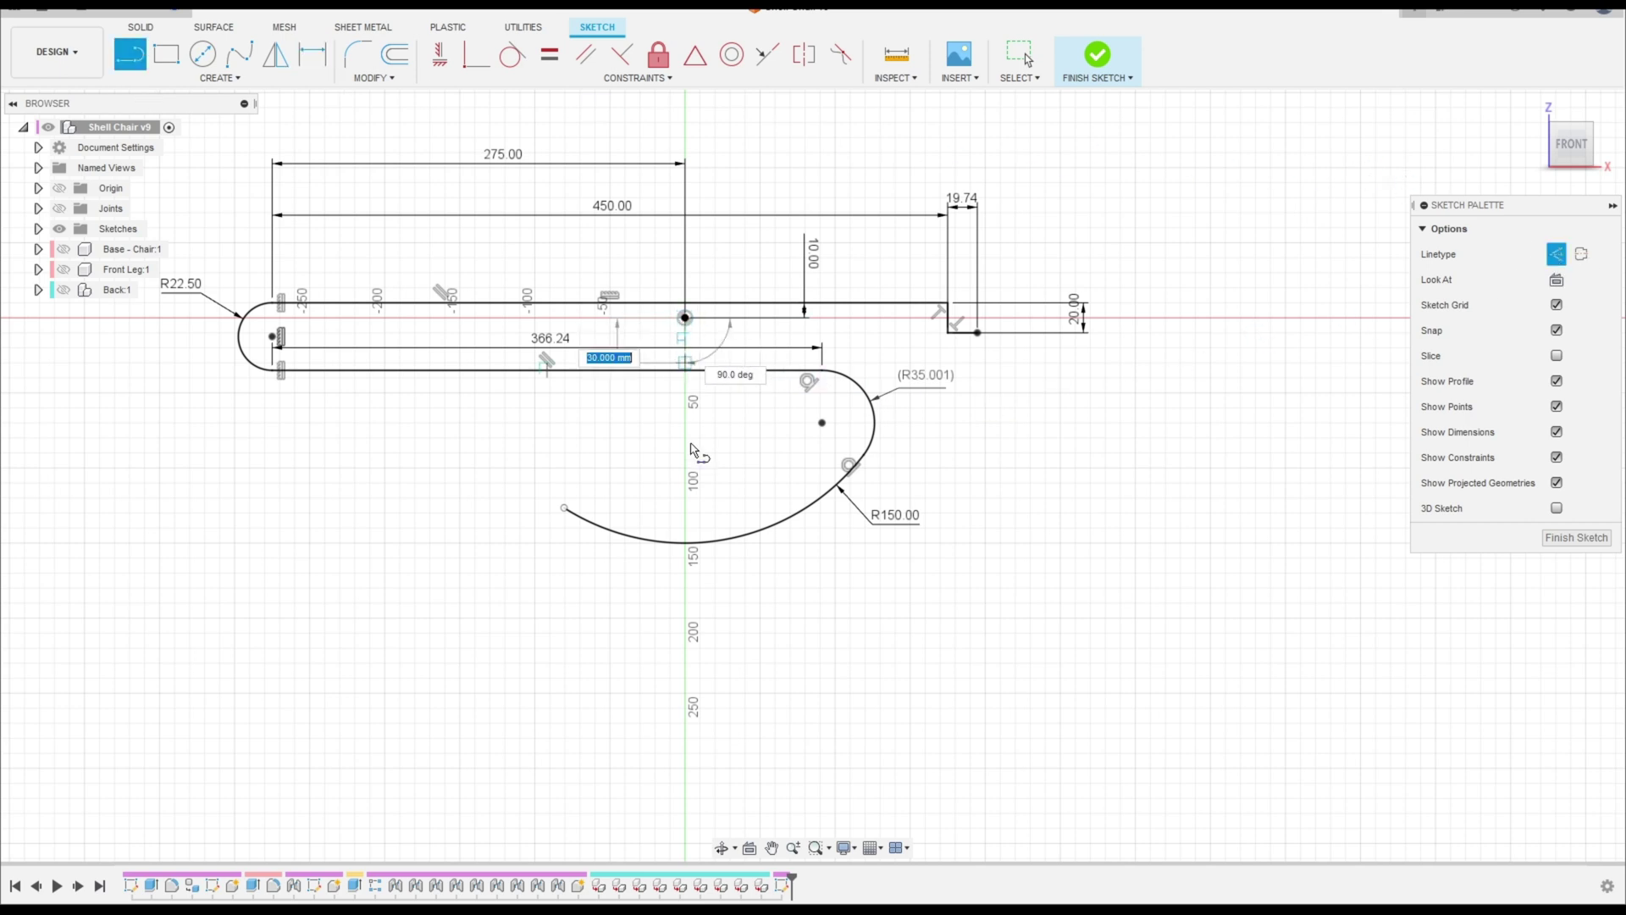
pyautogui.click(685, 693)
pyautogui.press('Escape')
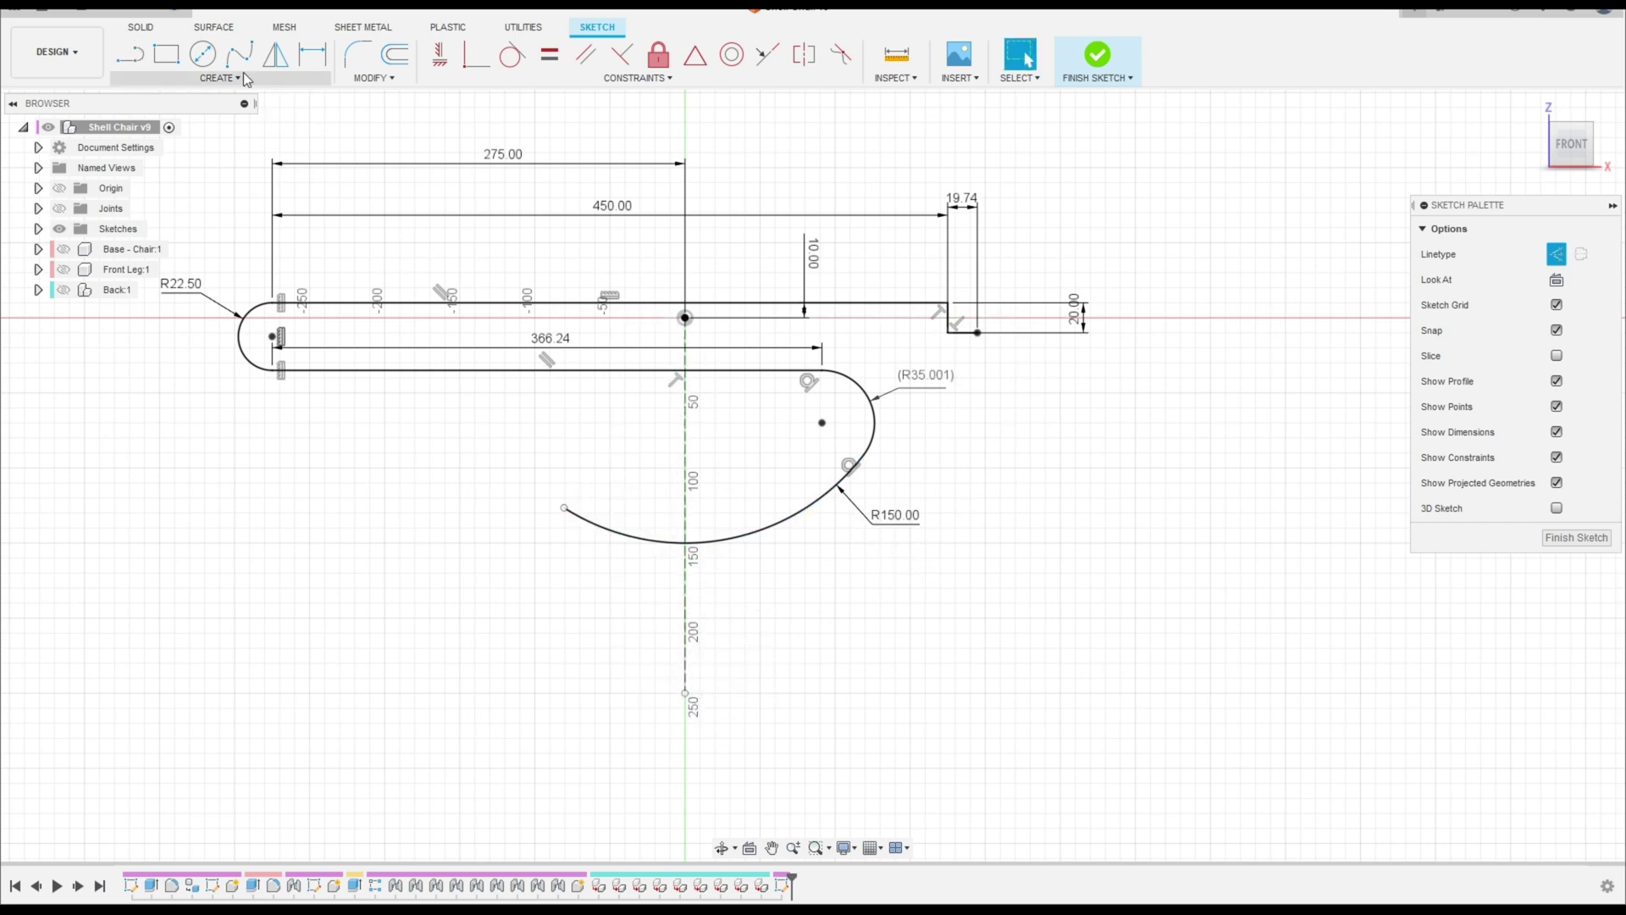
# Step: Draw two slanted construction lines from the origin, fanning down and to the left of the vertical construction line
pyautogui.click(130, 54)
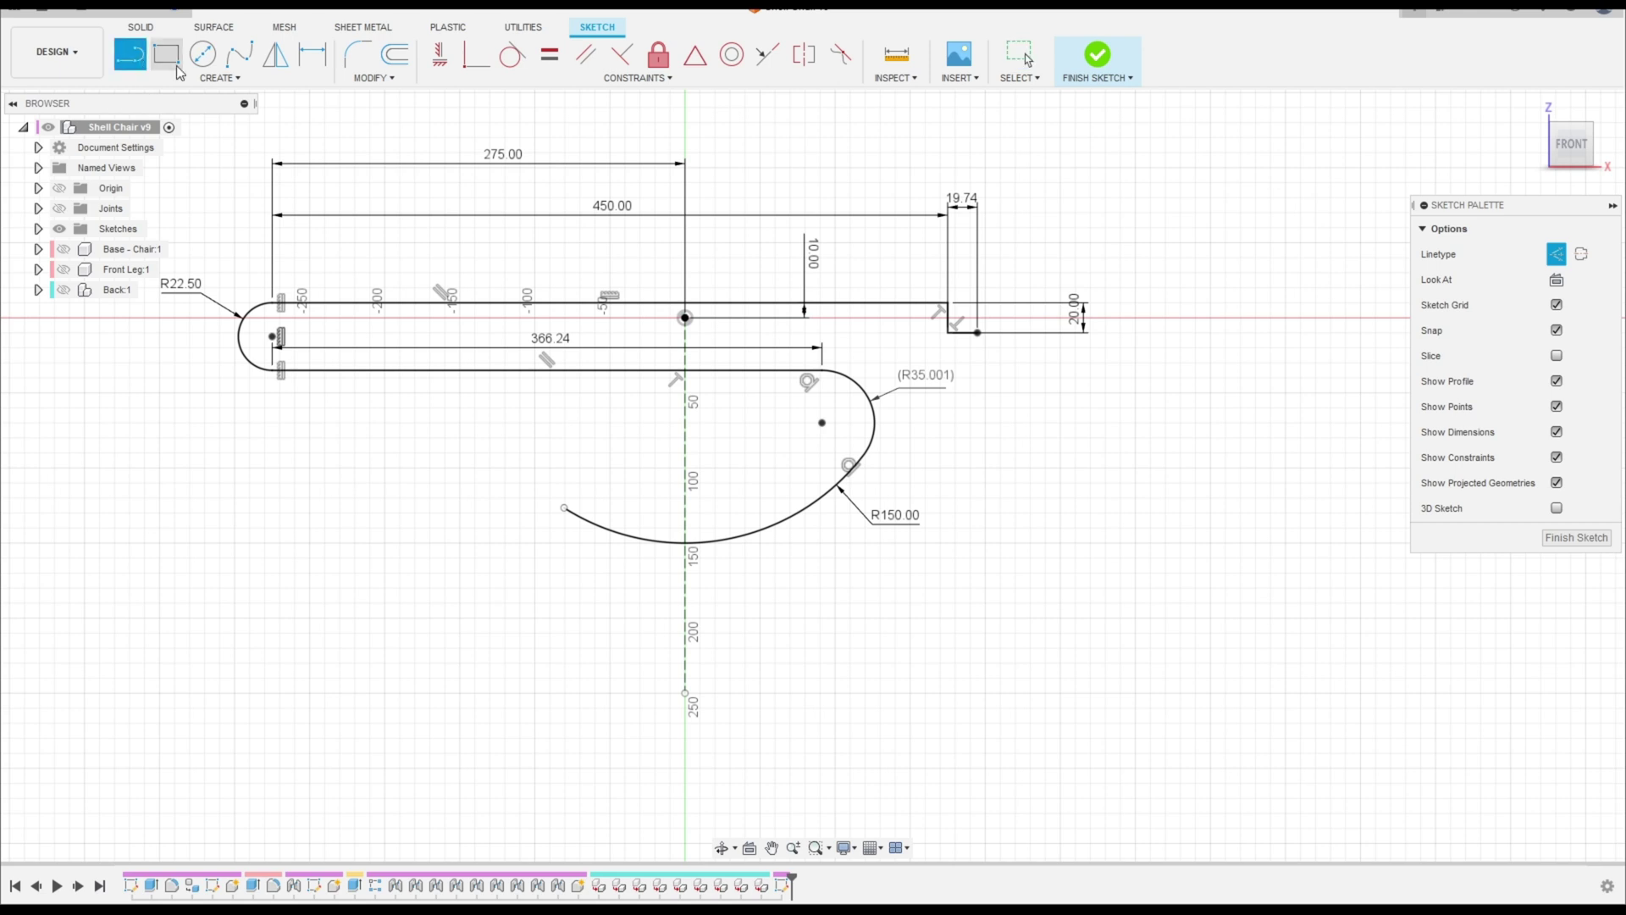
pyautogui.click(684, 318)
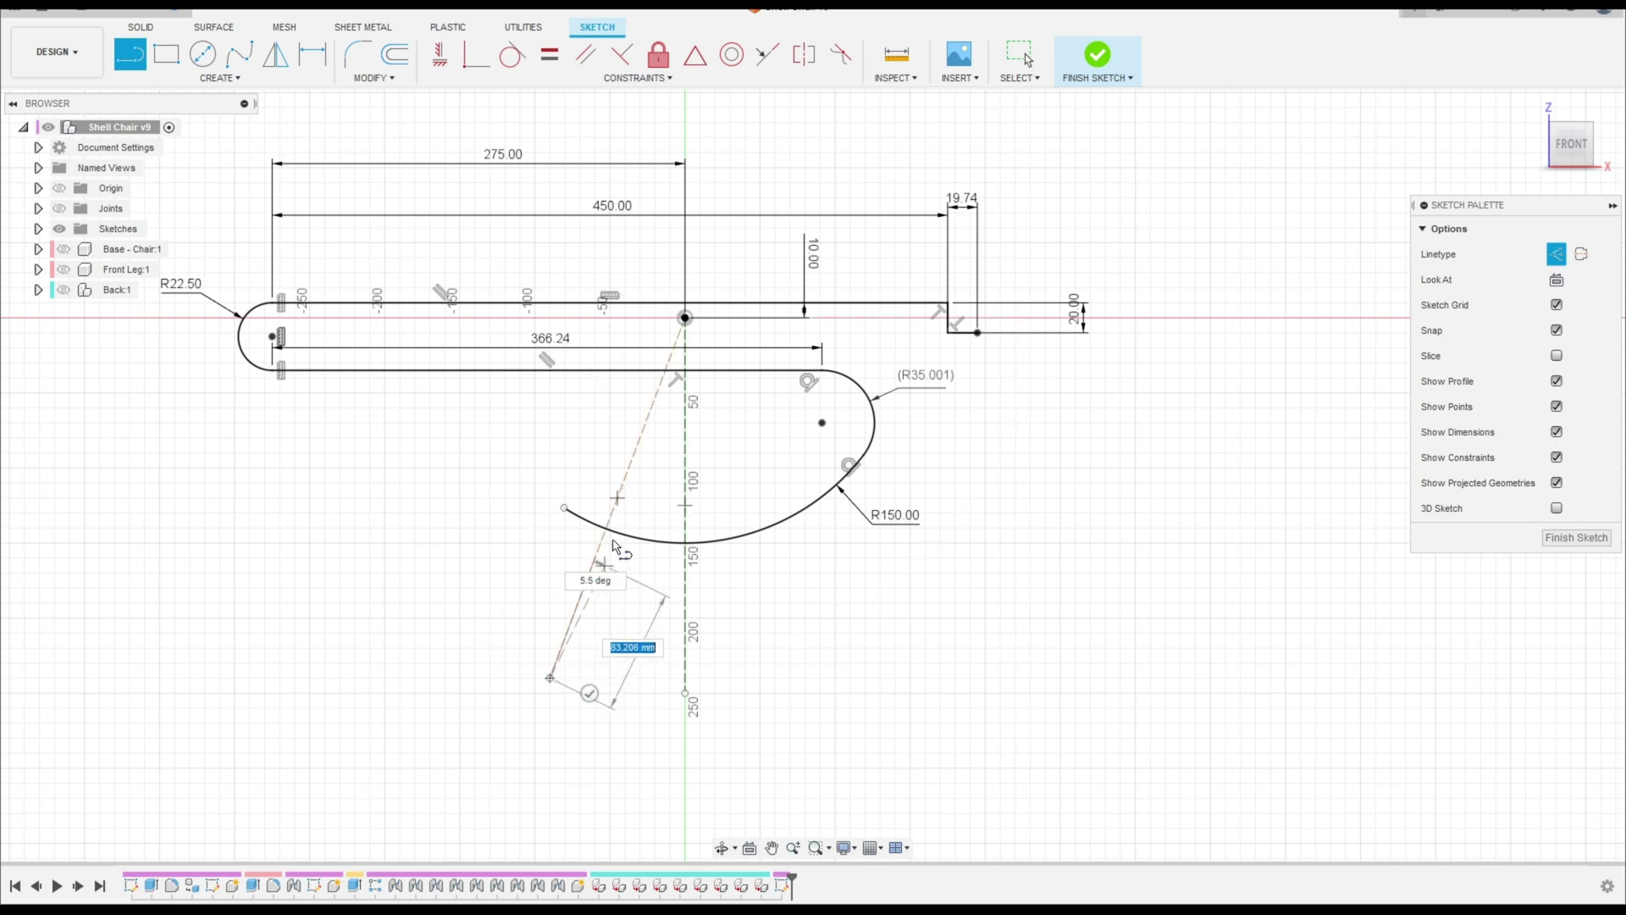
pyautogui.click(550, 678)
pyautogui.click(147, 57)
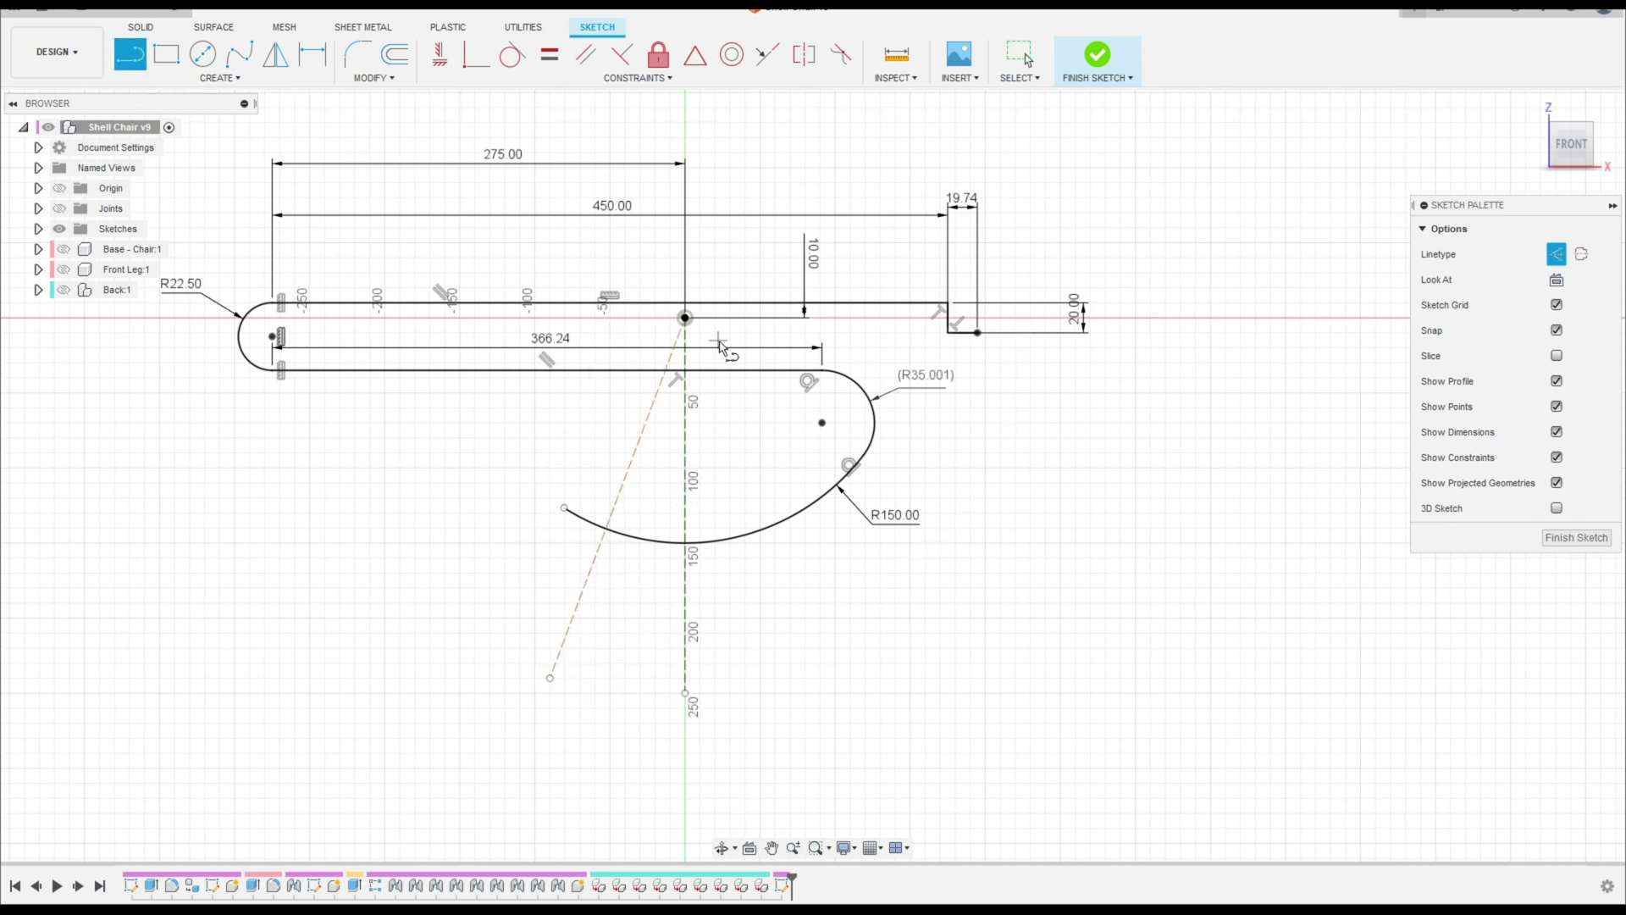
pyautogui.click(685, 318)
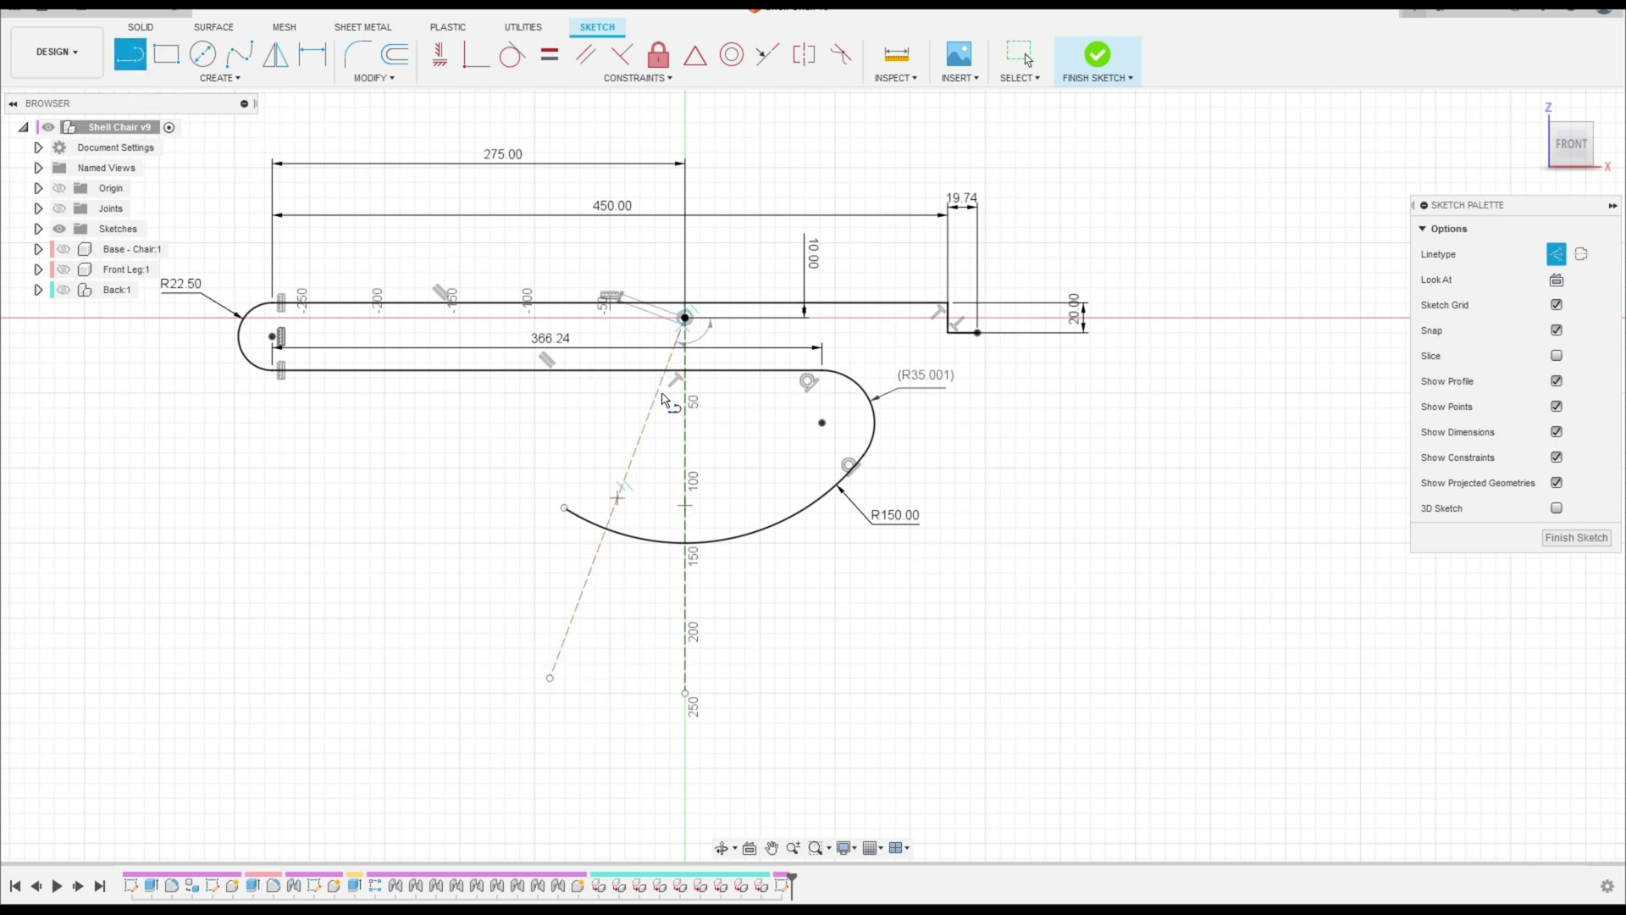
pyautogui.click(387, 665)
pyautogui.press('Escape')
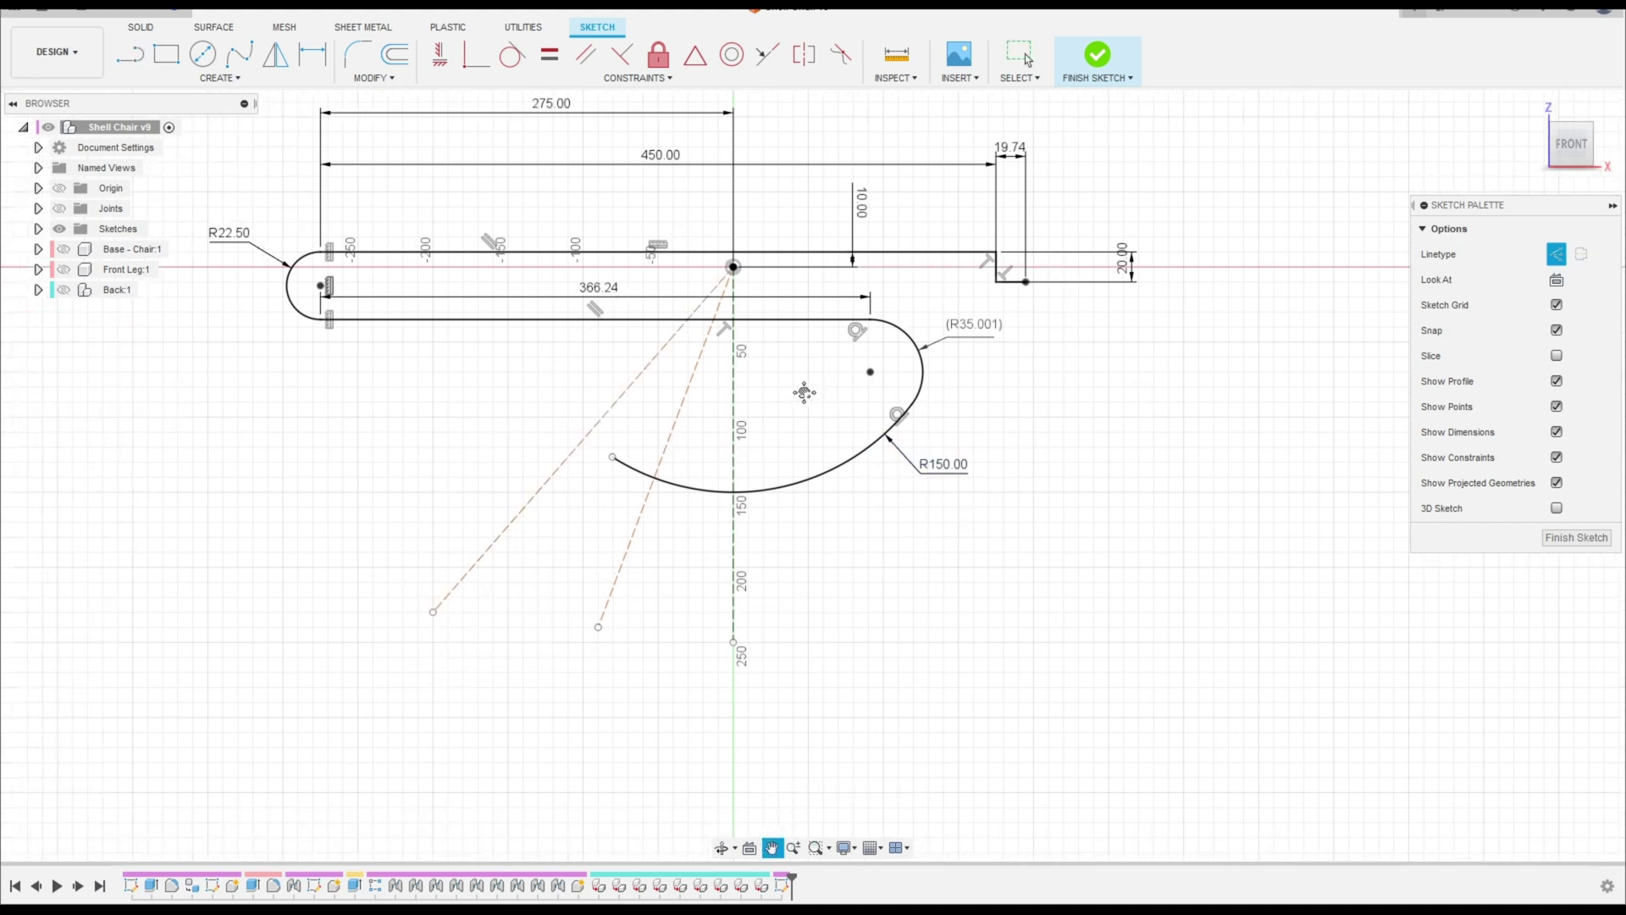
# Step: Dimension the angle between the inner slanted construction line and the vertical construction line as 22°
pyautogui.scroll(-1, 511, 364)
pyautogui.click(312, 55)
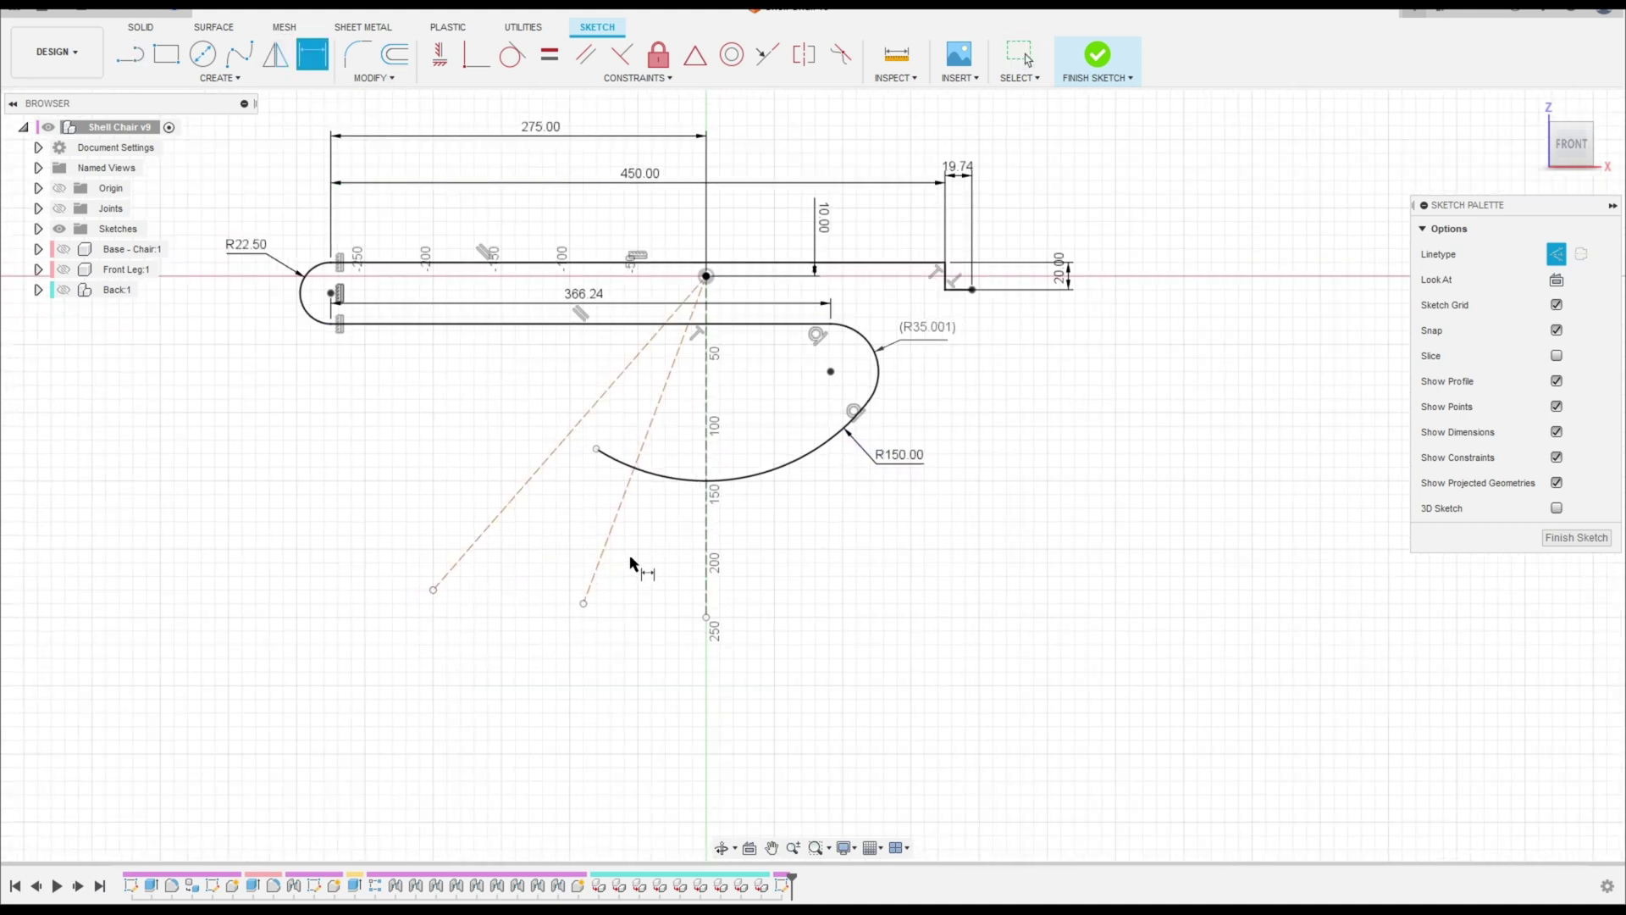
pyautogui.click(606, 555)
pyautogui.click(706, 559)
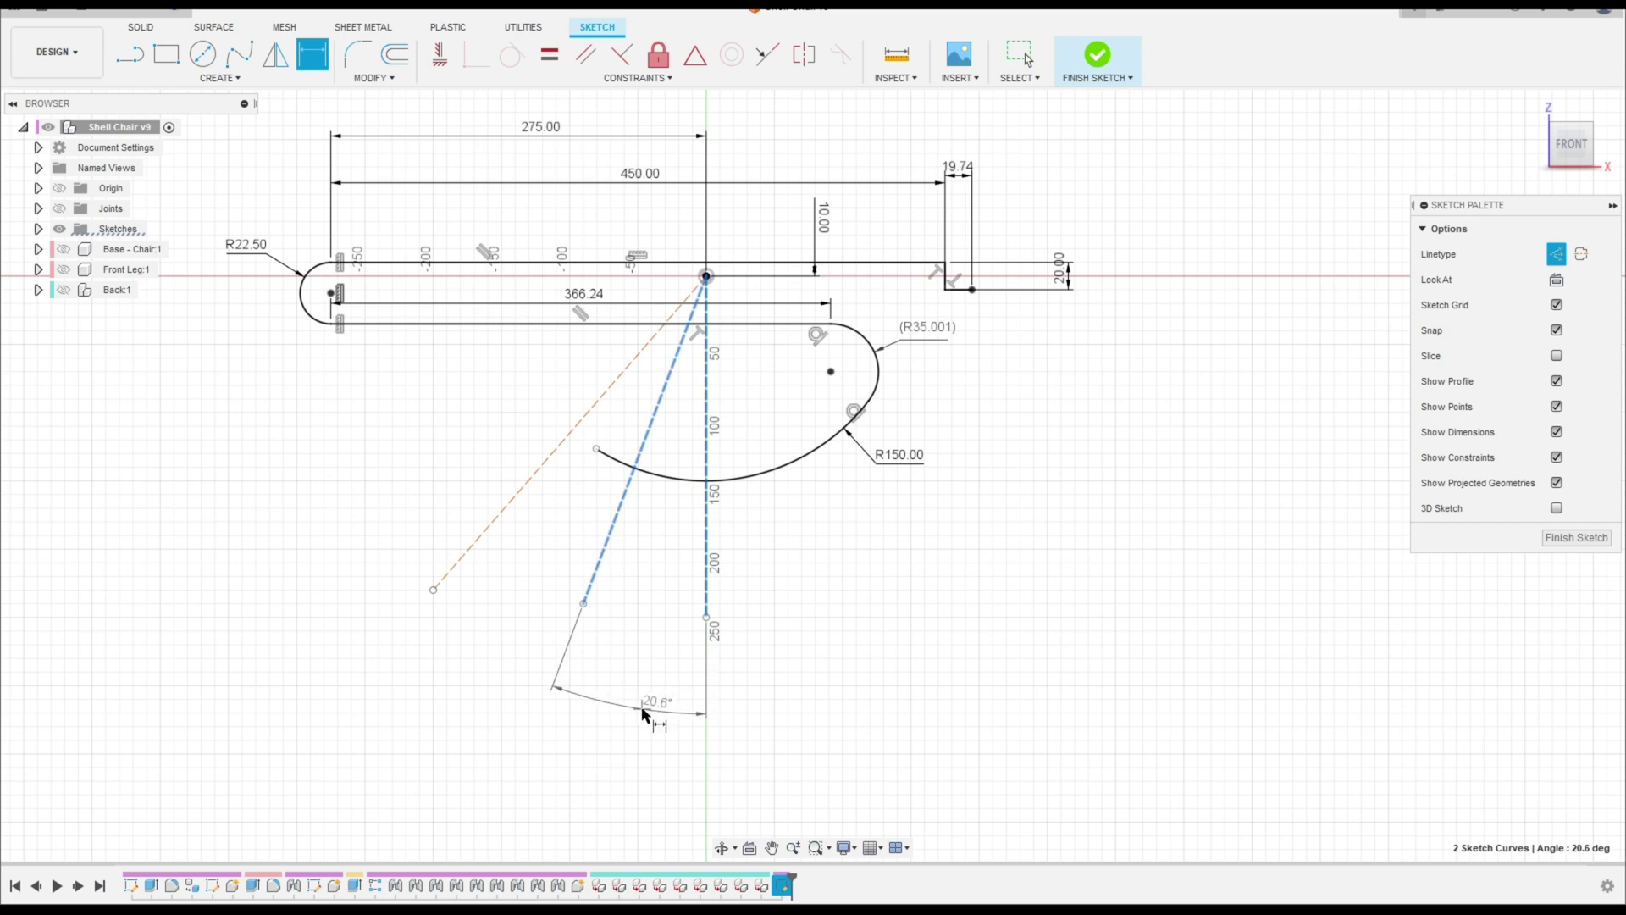
pyautogui.click(628, 710)
pyautogui.write('22')
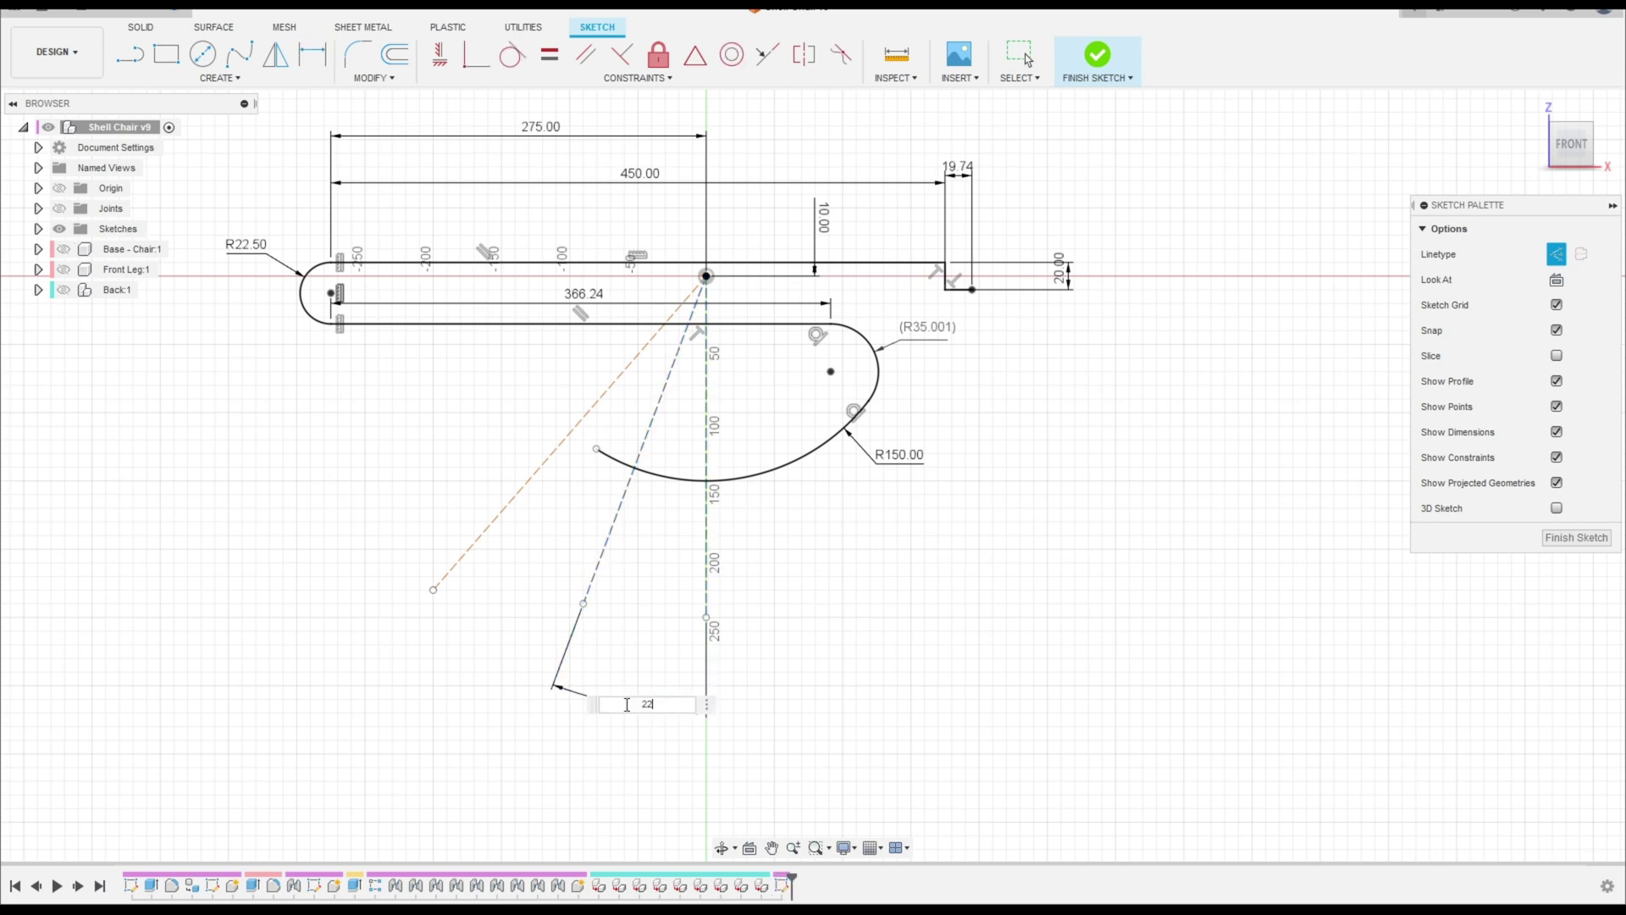
pyautogui.press('Return')
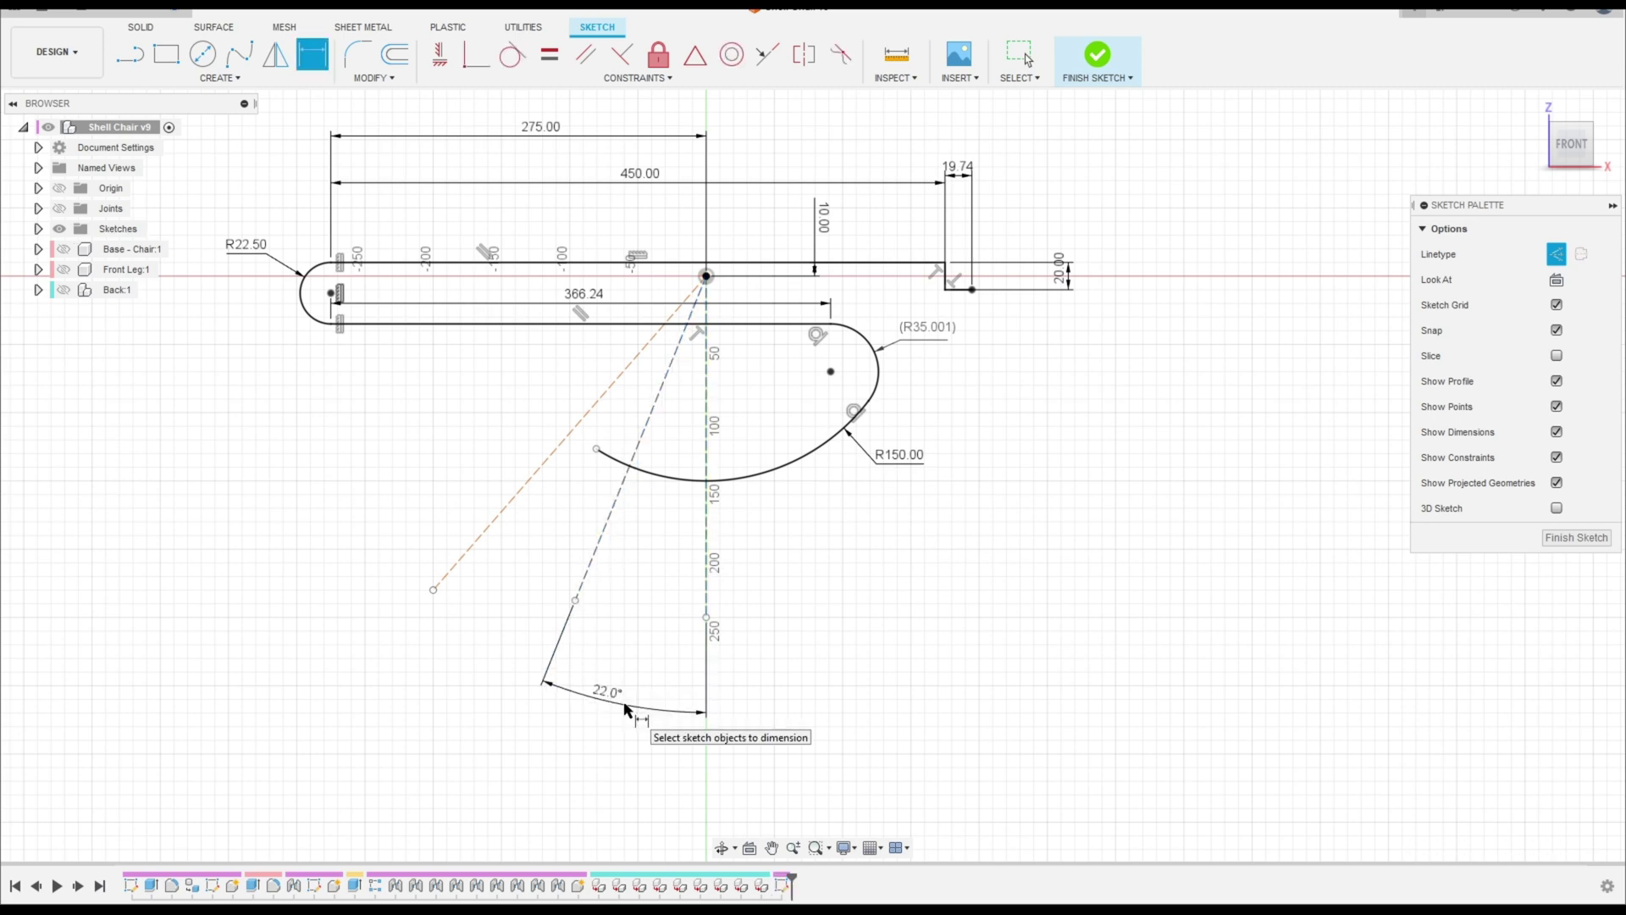
# Step: Dimension the angle between the outer slanted construction line and the vertical construction line as 39.32°
pyautogui.click(516, 493)
pyautogui.click(706, 542)
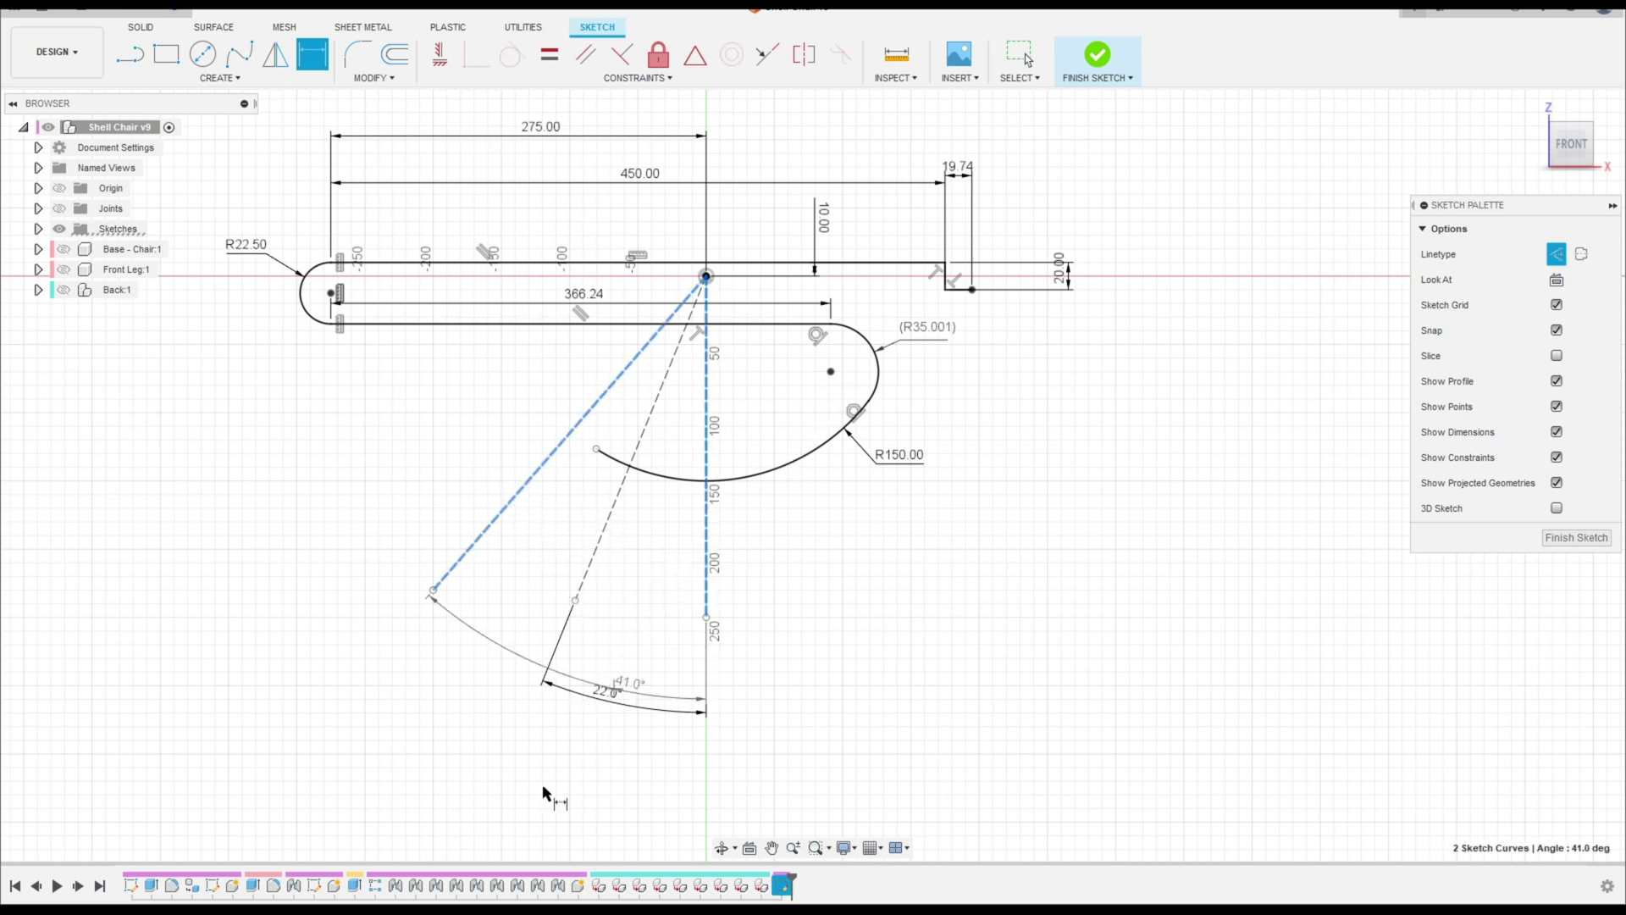
pyautogui.click(493, 802)
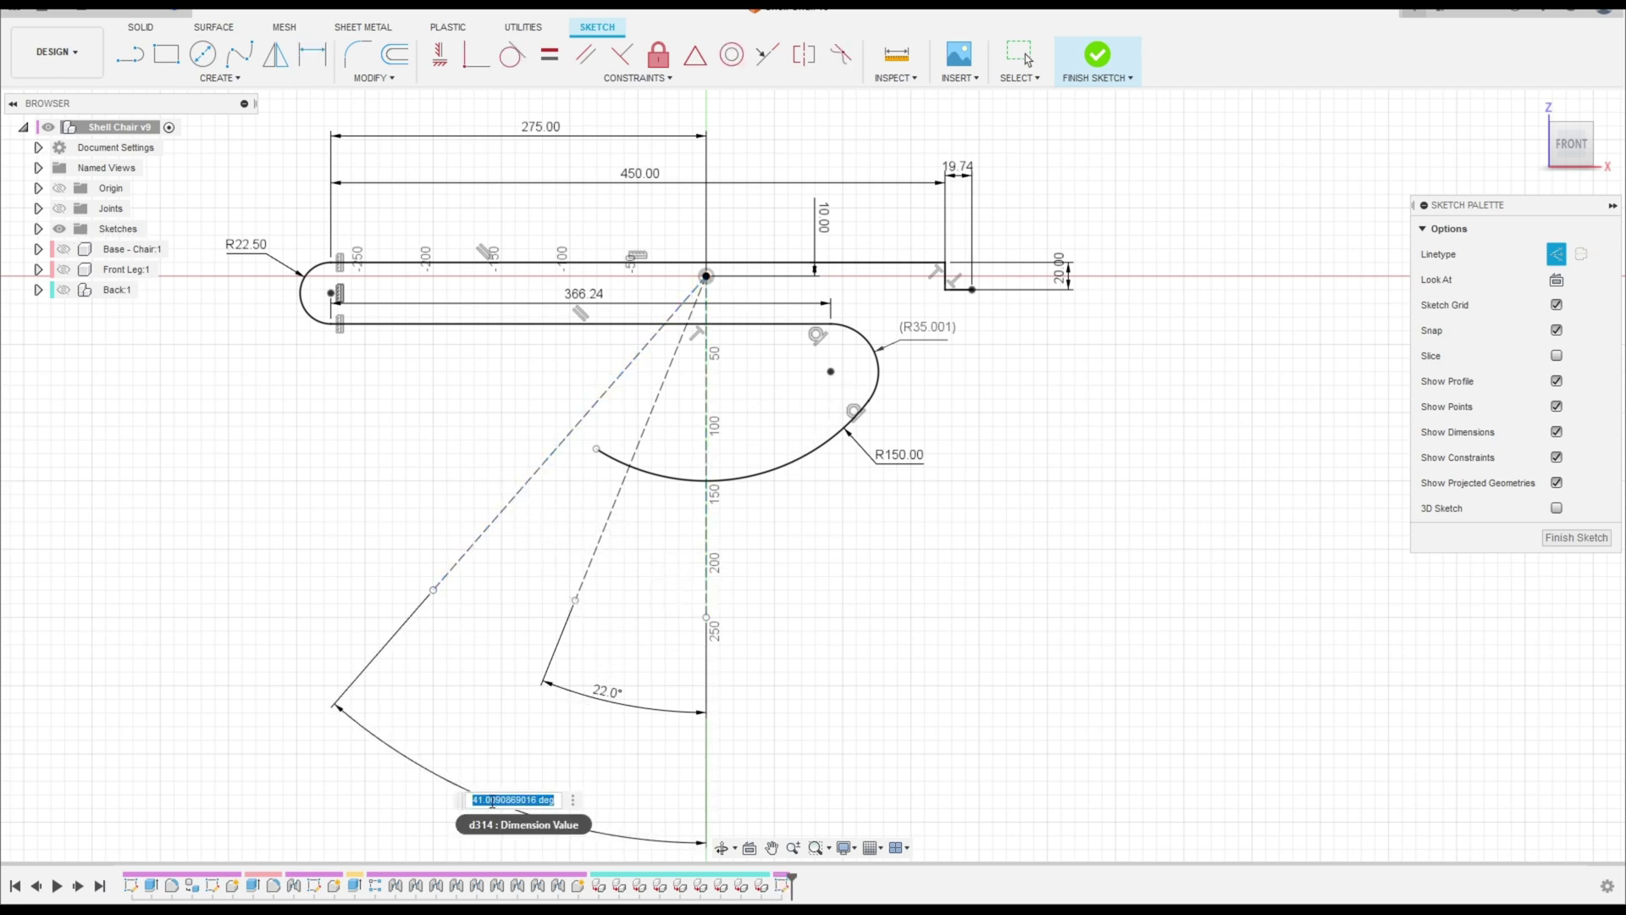
pyautogui.write('39,32')
pyautogui.press('Return')
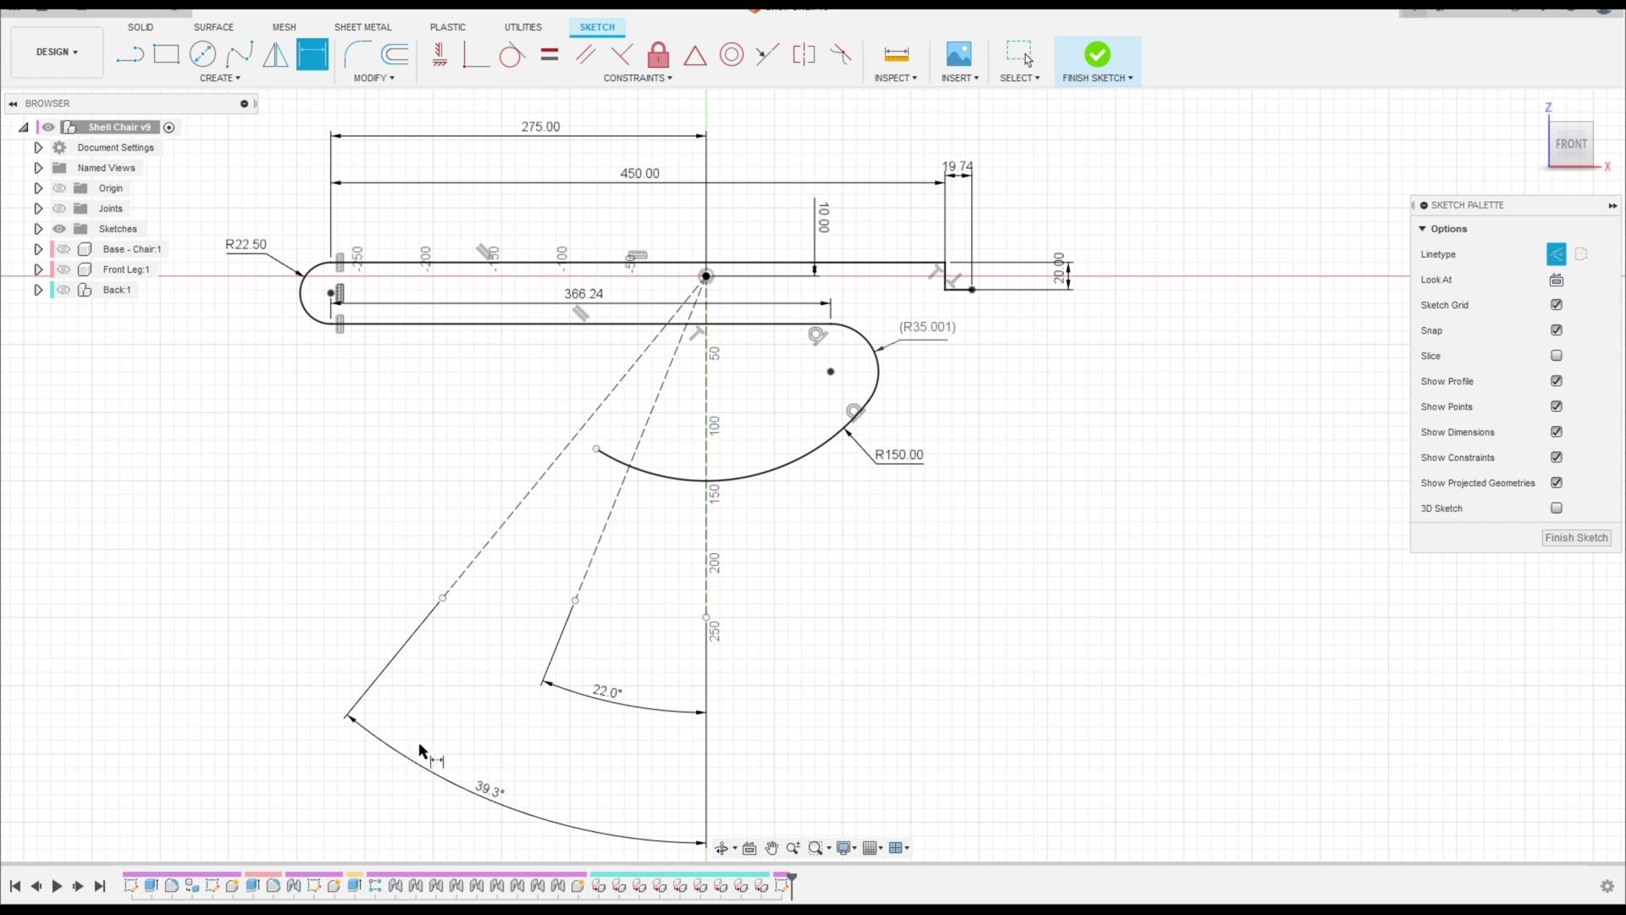
# Step: Dimension the vertical distance from the origin to the outer slanted construction line's lower endpoint as 135.7 mm
pyautogui.click(442, 599)
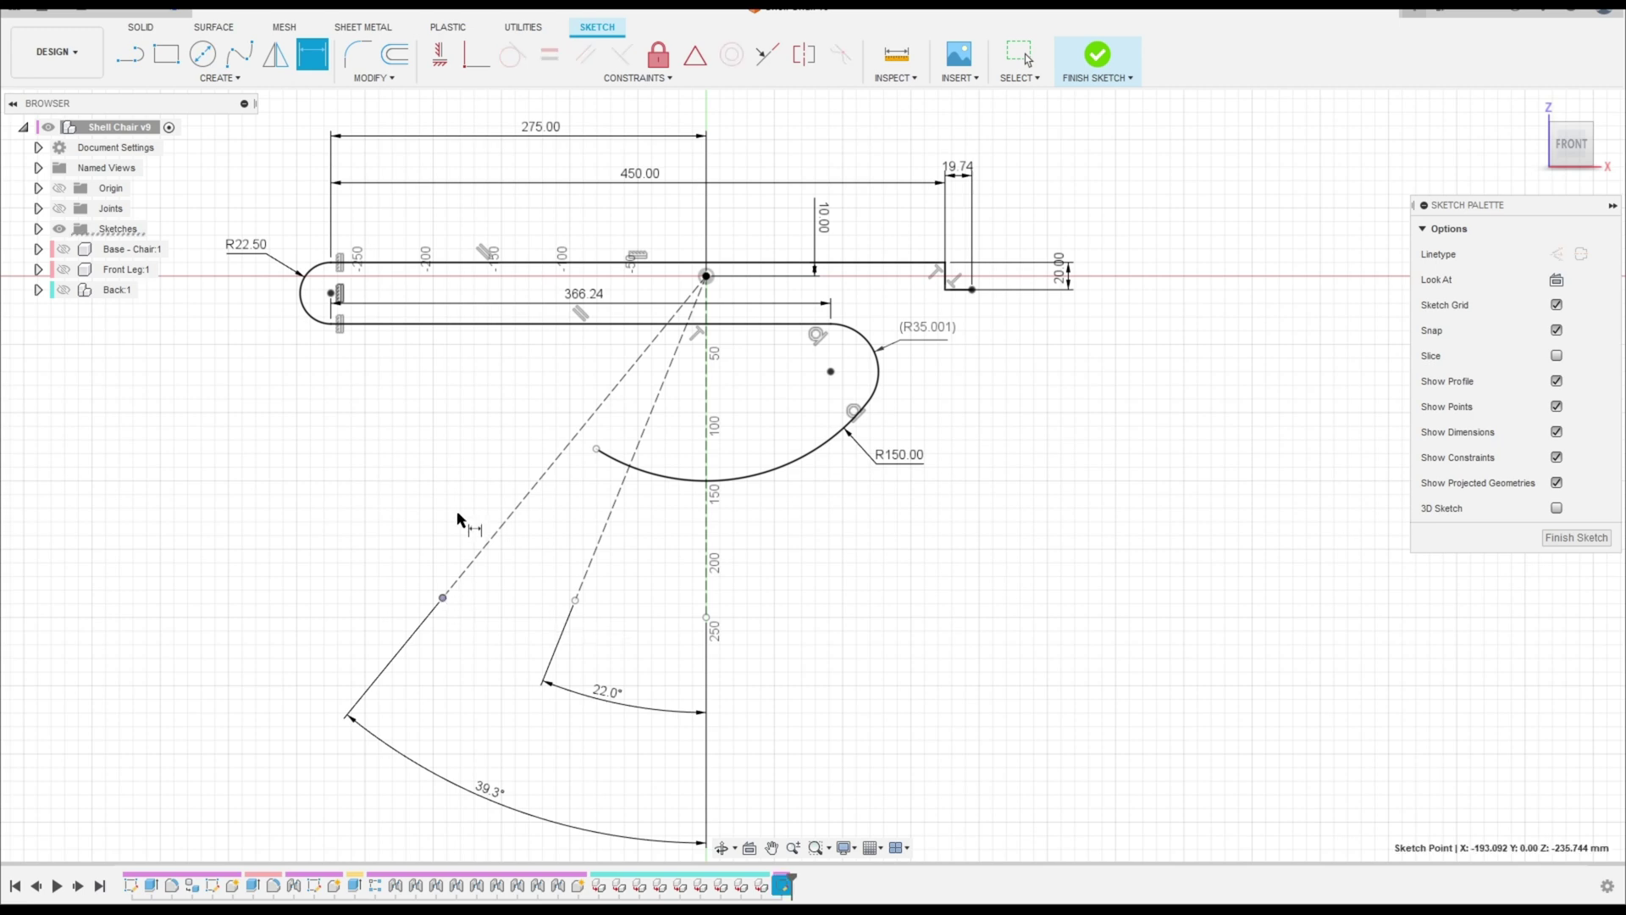
pyautogui.click(706, 277)
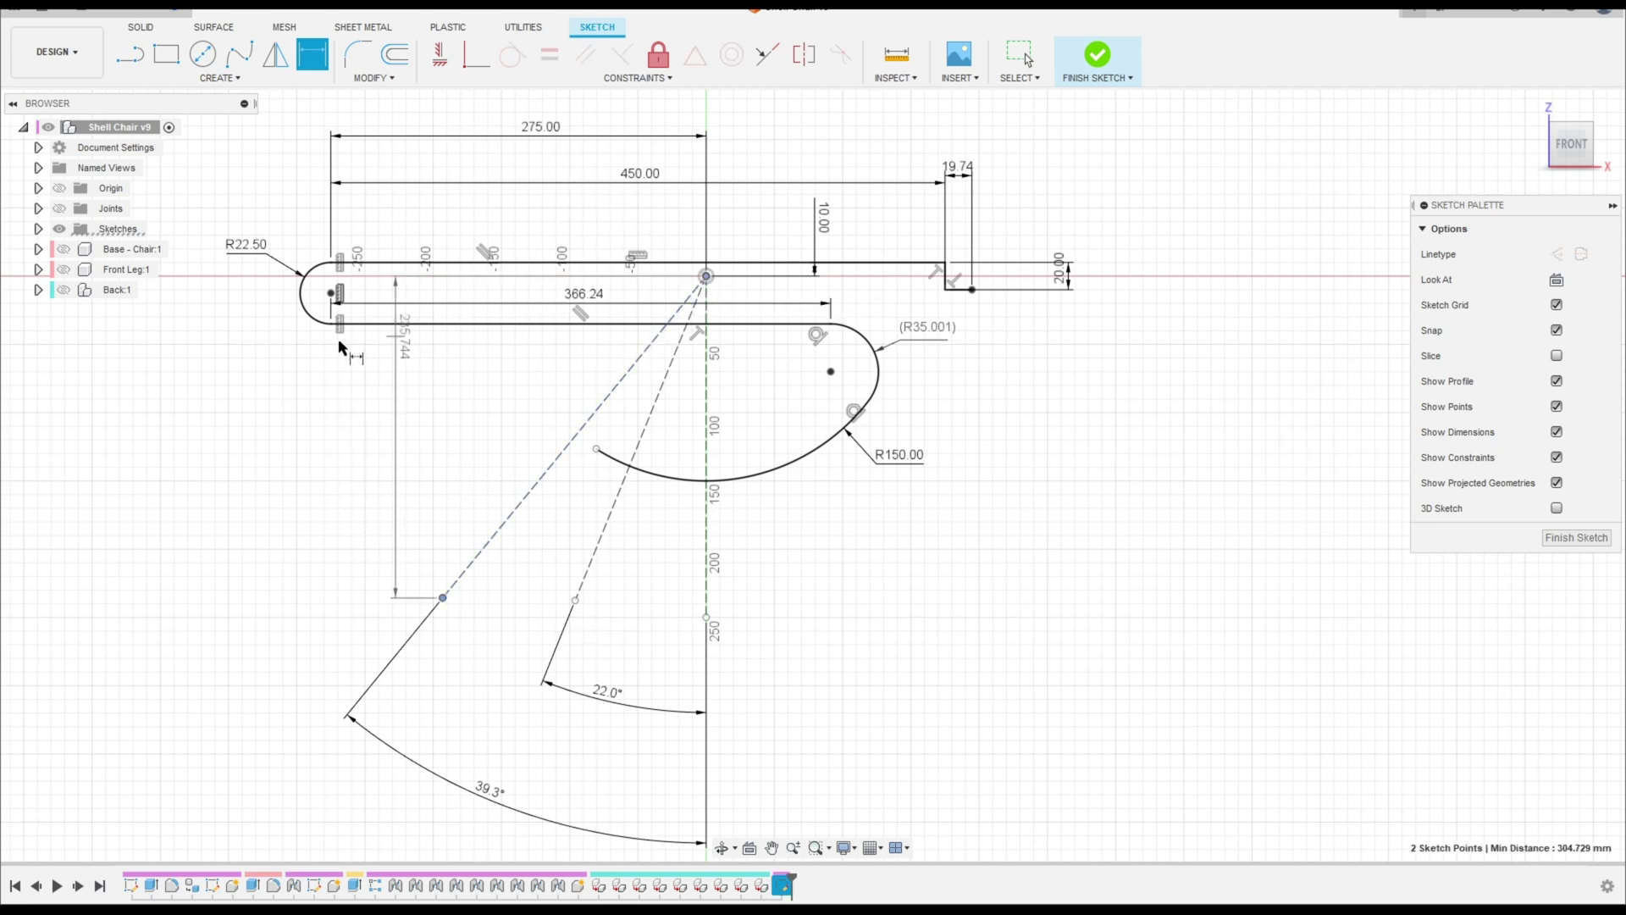
pyautogui.click(224, 412)
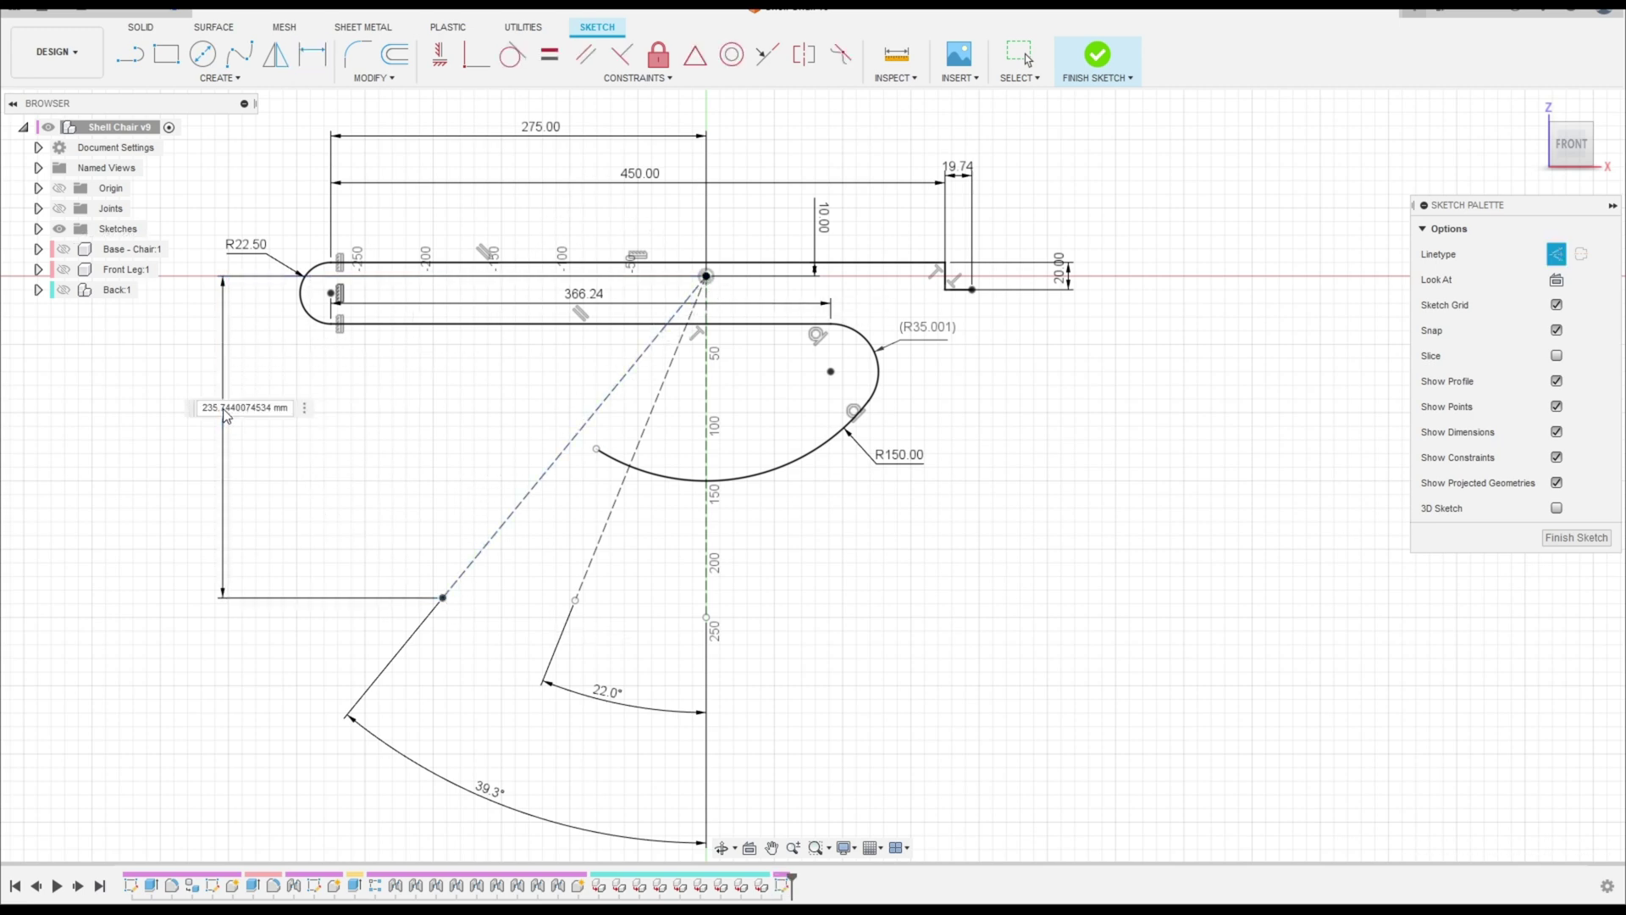
pyautogui.write('135.7')
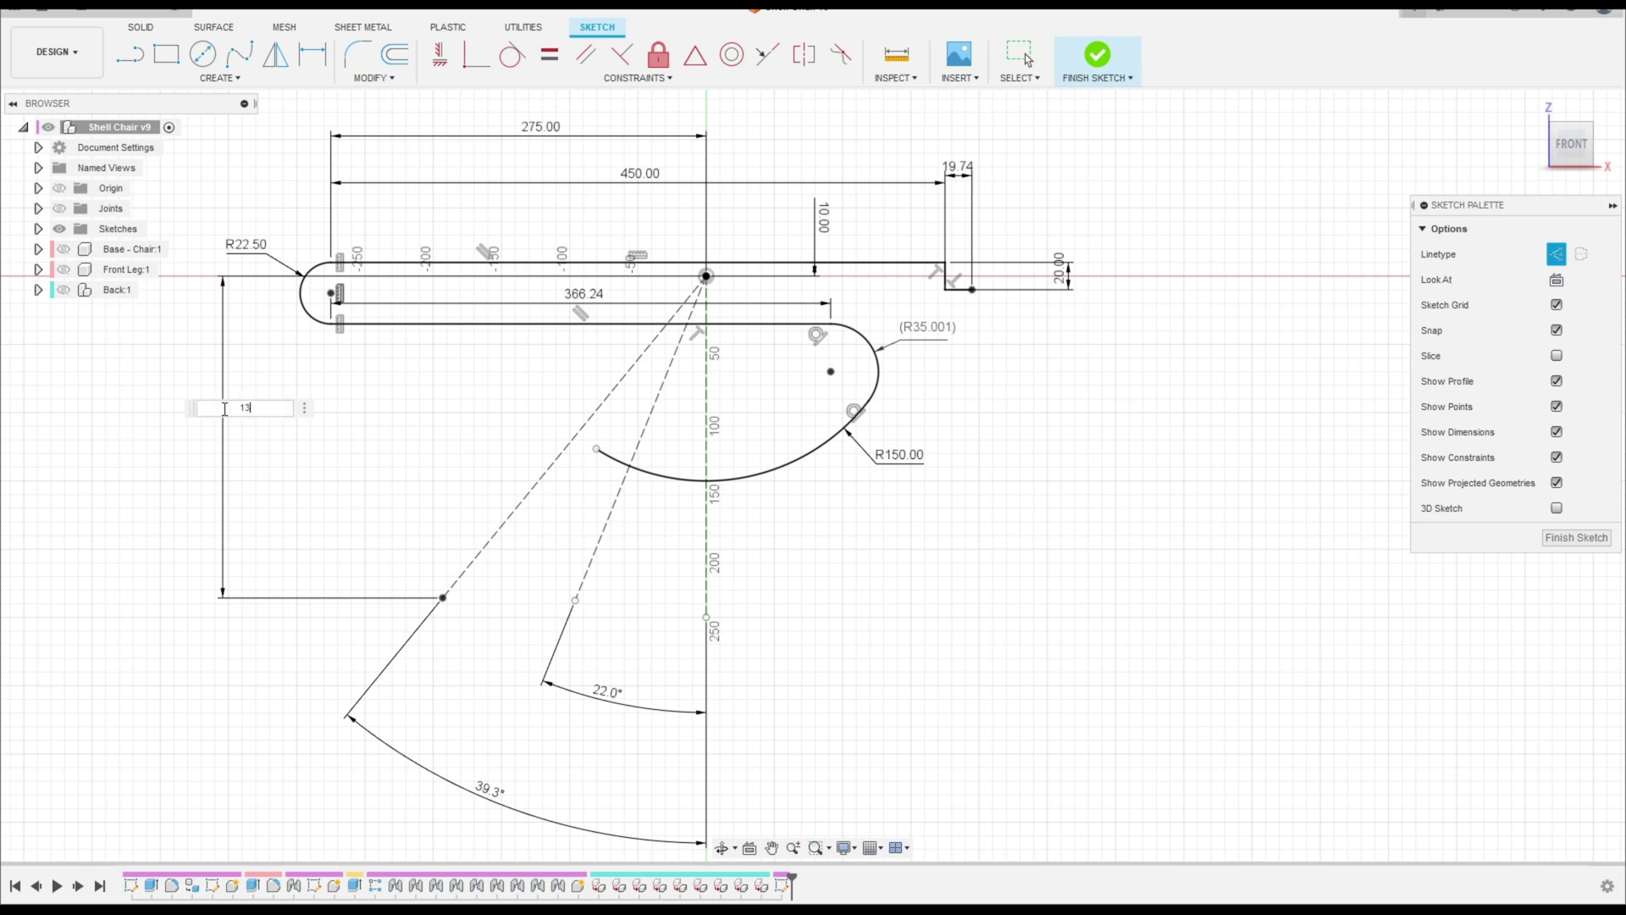
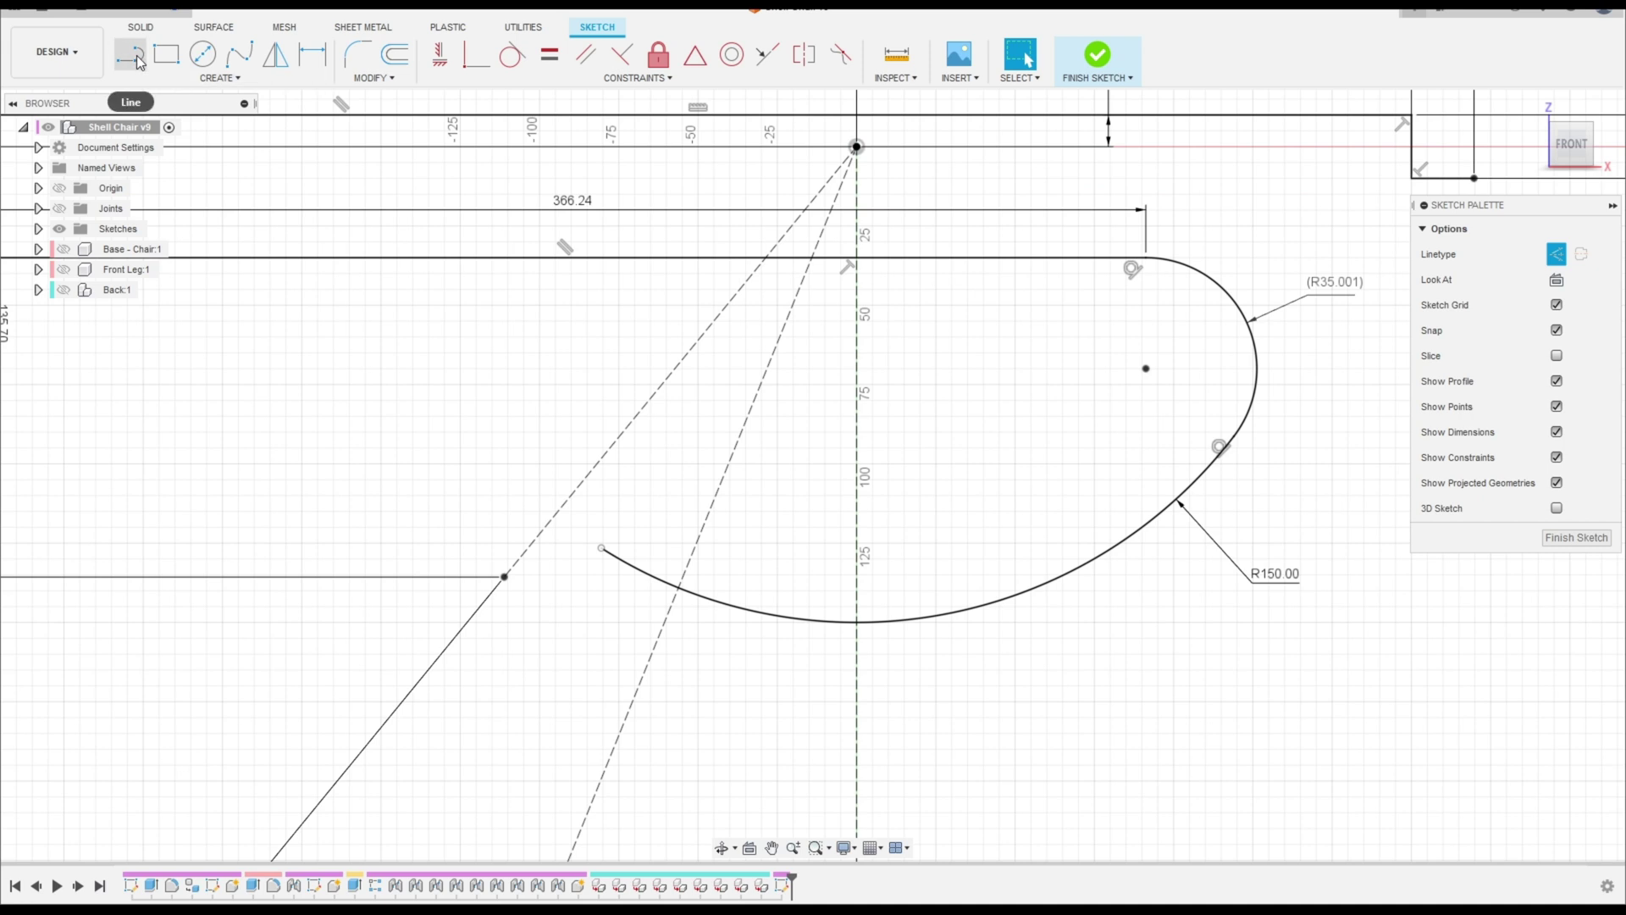
# Step: Draw a solid 5.29 mm line from the outer construction line's lower endpoint, along that line toward the origin
pyautogui.click(136, 58)
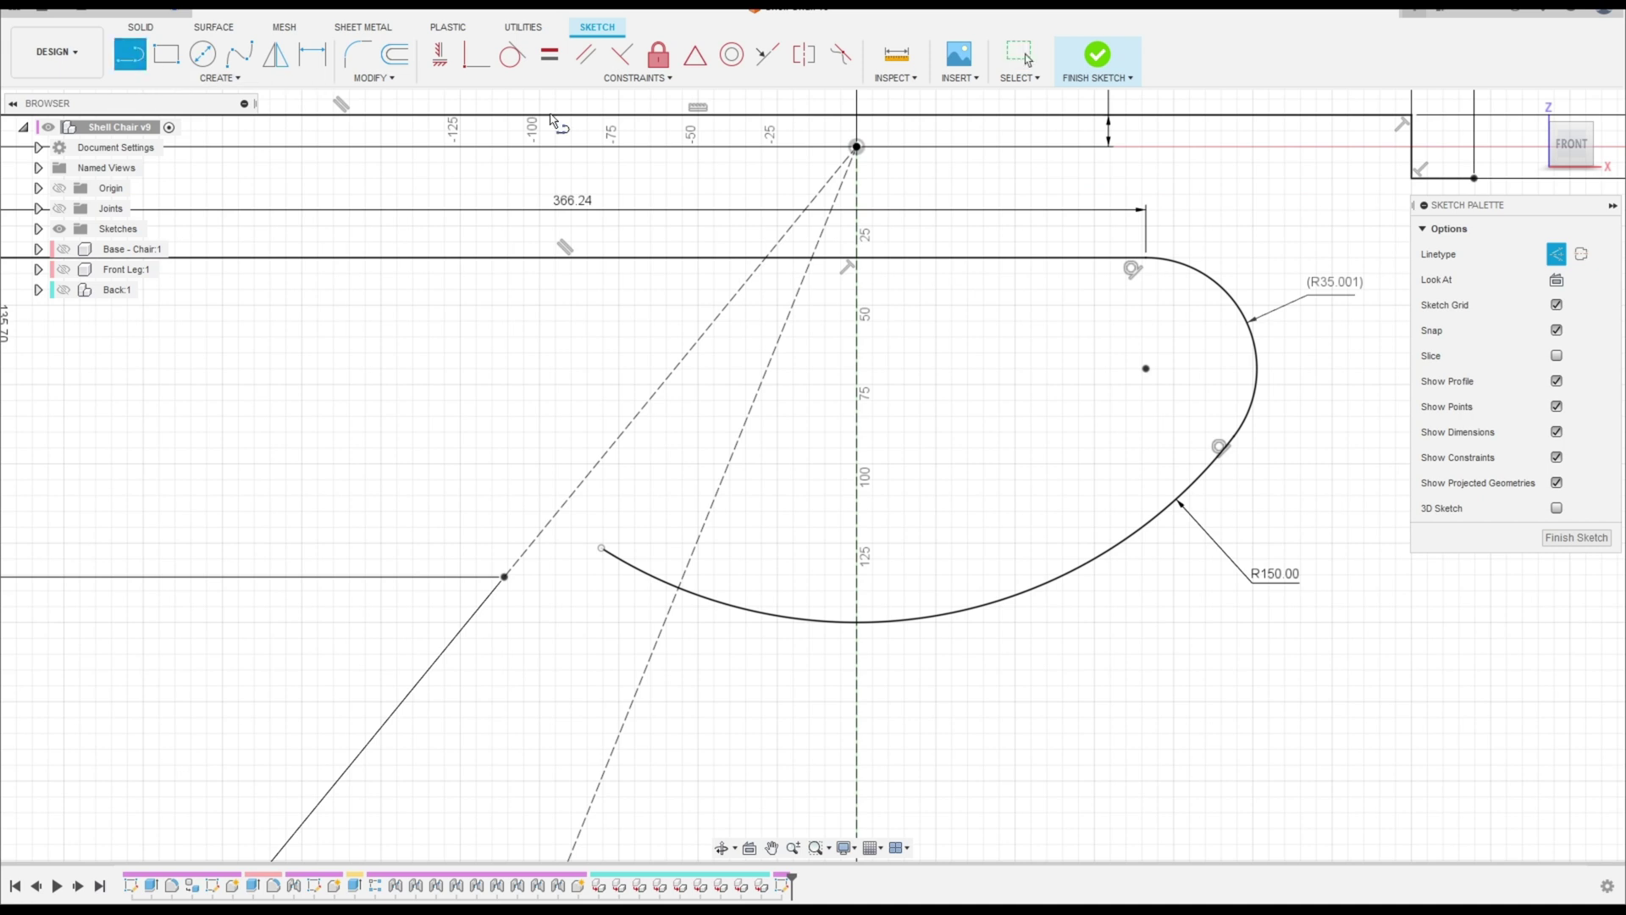
pyautogui.click(1561, 257)
pyautogui.click(505, 578)
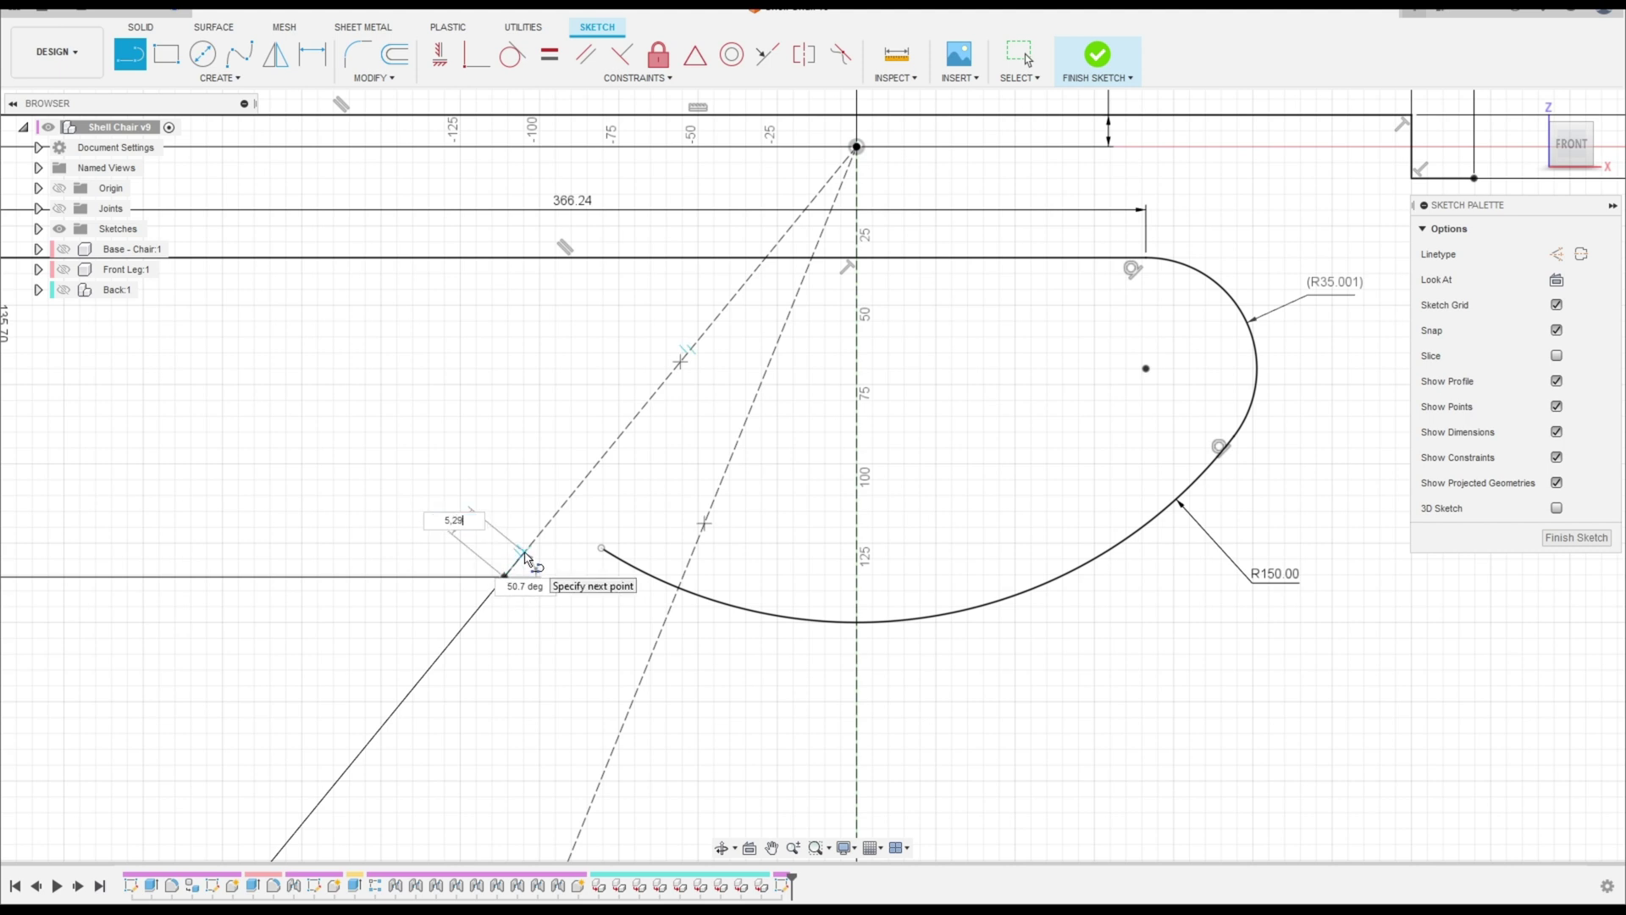
pyautogui.press('Tab')
pyautogui.press('Return')
pyautogui.press('Escape')
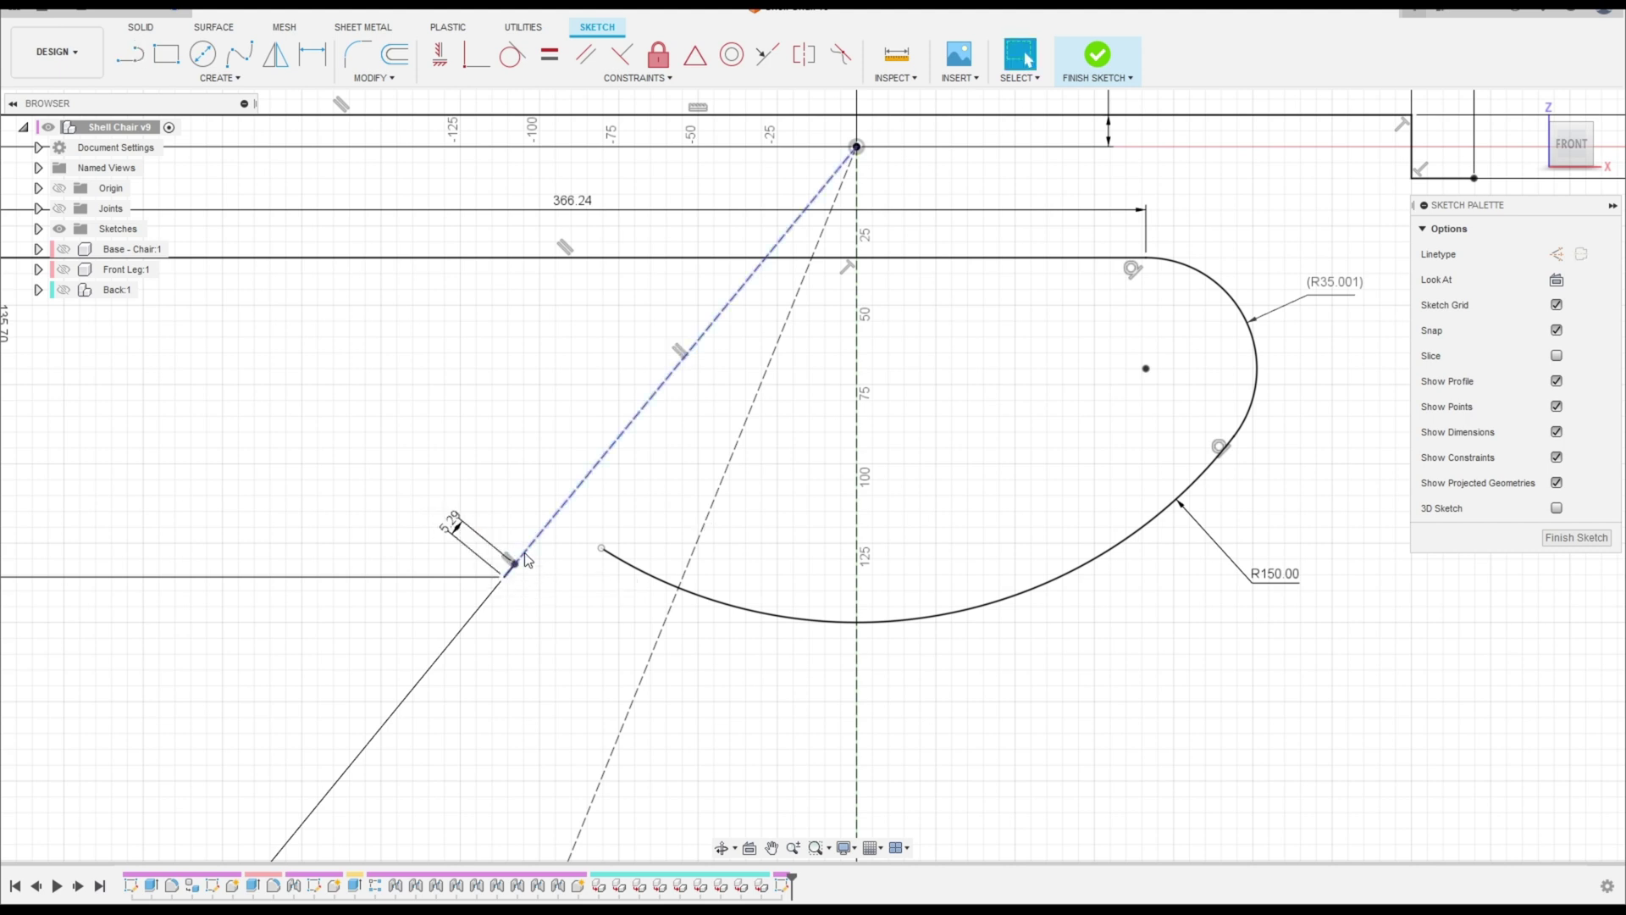
# Step: Draw a three-point arc bulging upward from the short 5.29 mm line's upper end to the R150 arc's free end, tangent to that arc
pyautogui.scroll(4, 536, 588)
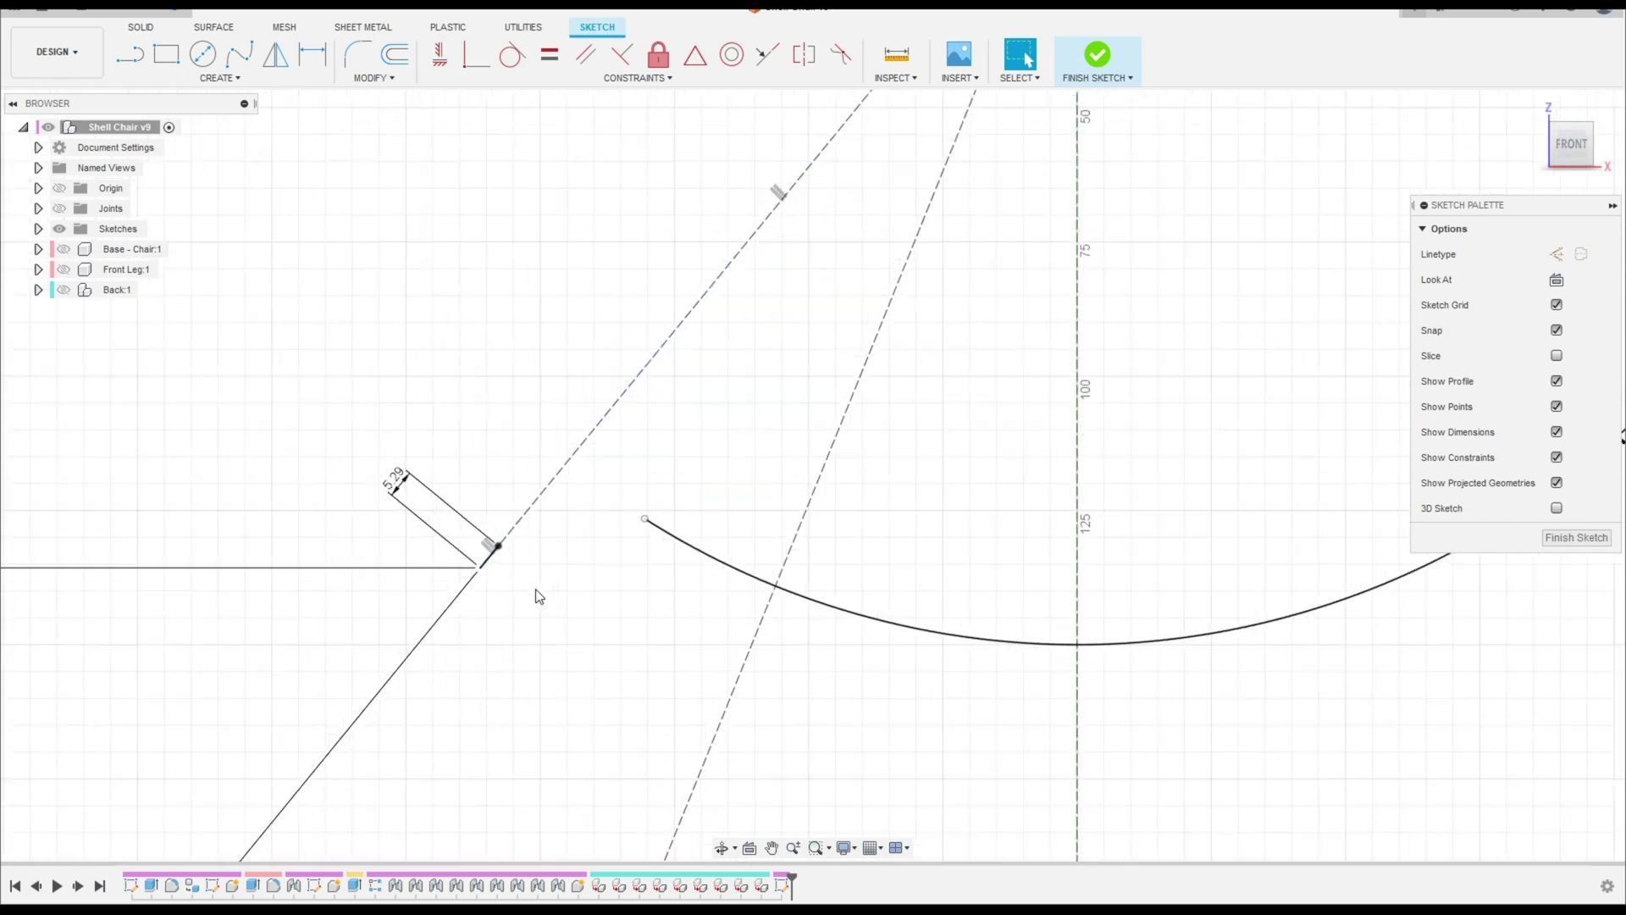
pyautogui.click(189, 85)
pyautogui.moveTo(176, 149)
pyautogui.click(269, 181)
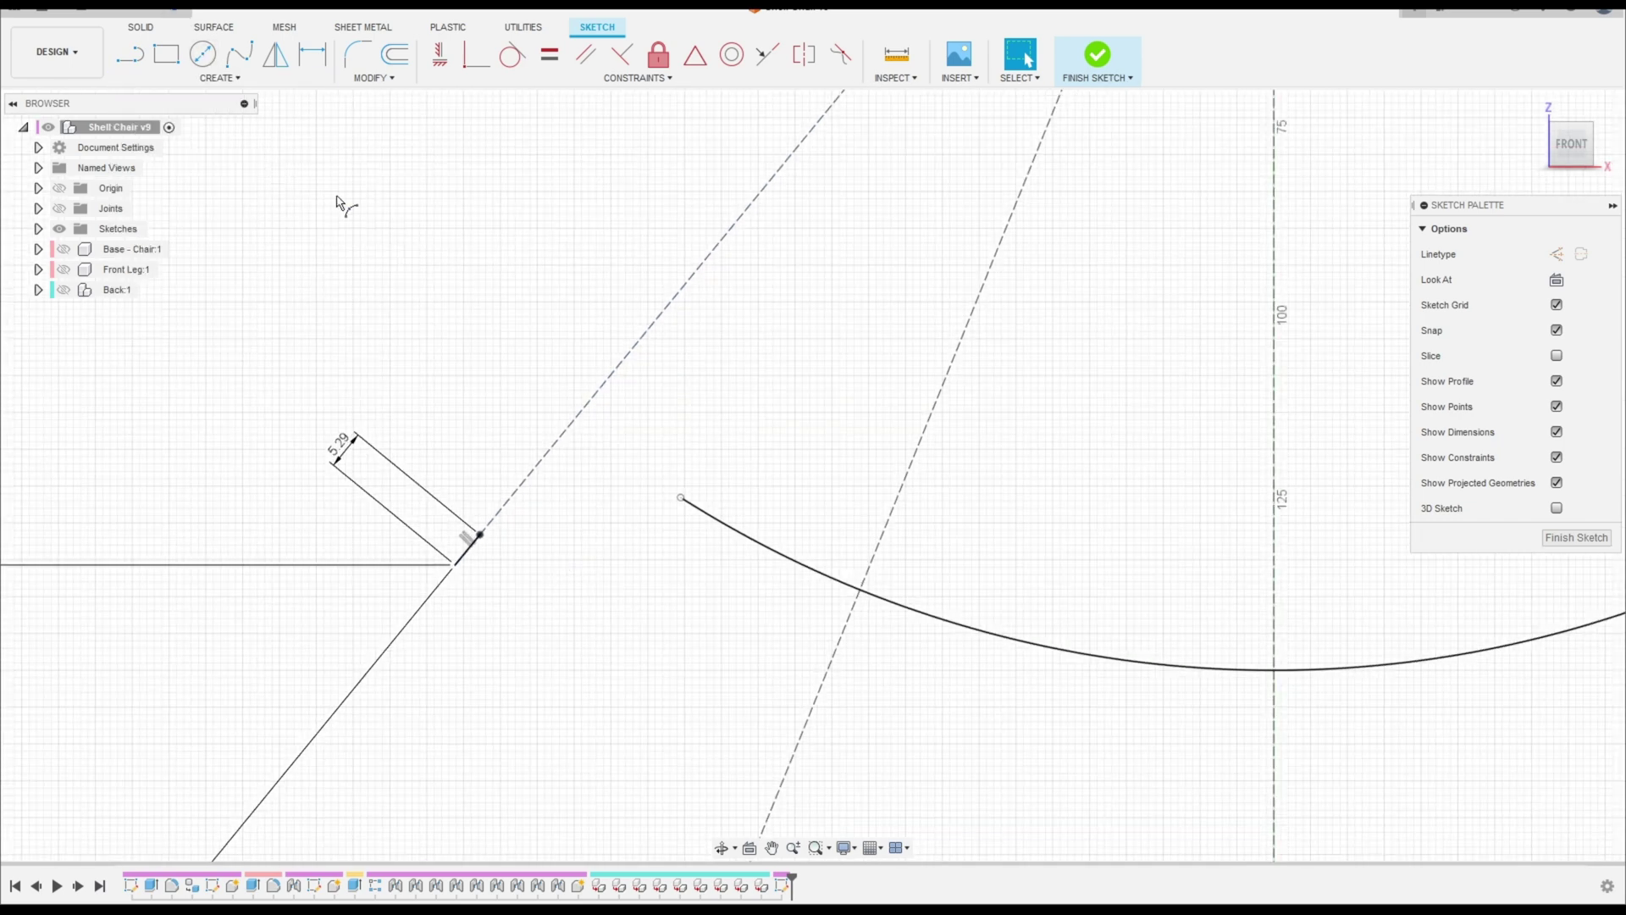
pyautogui.click(480, 535)
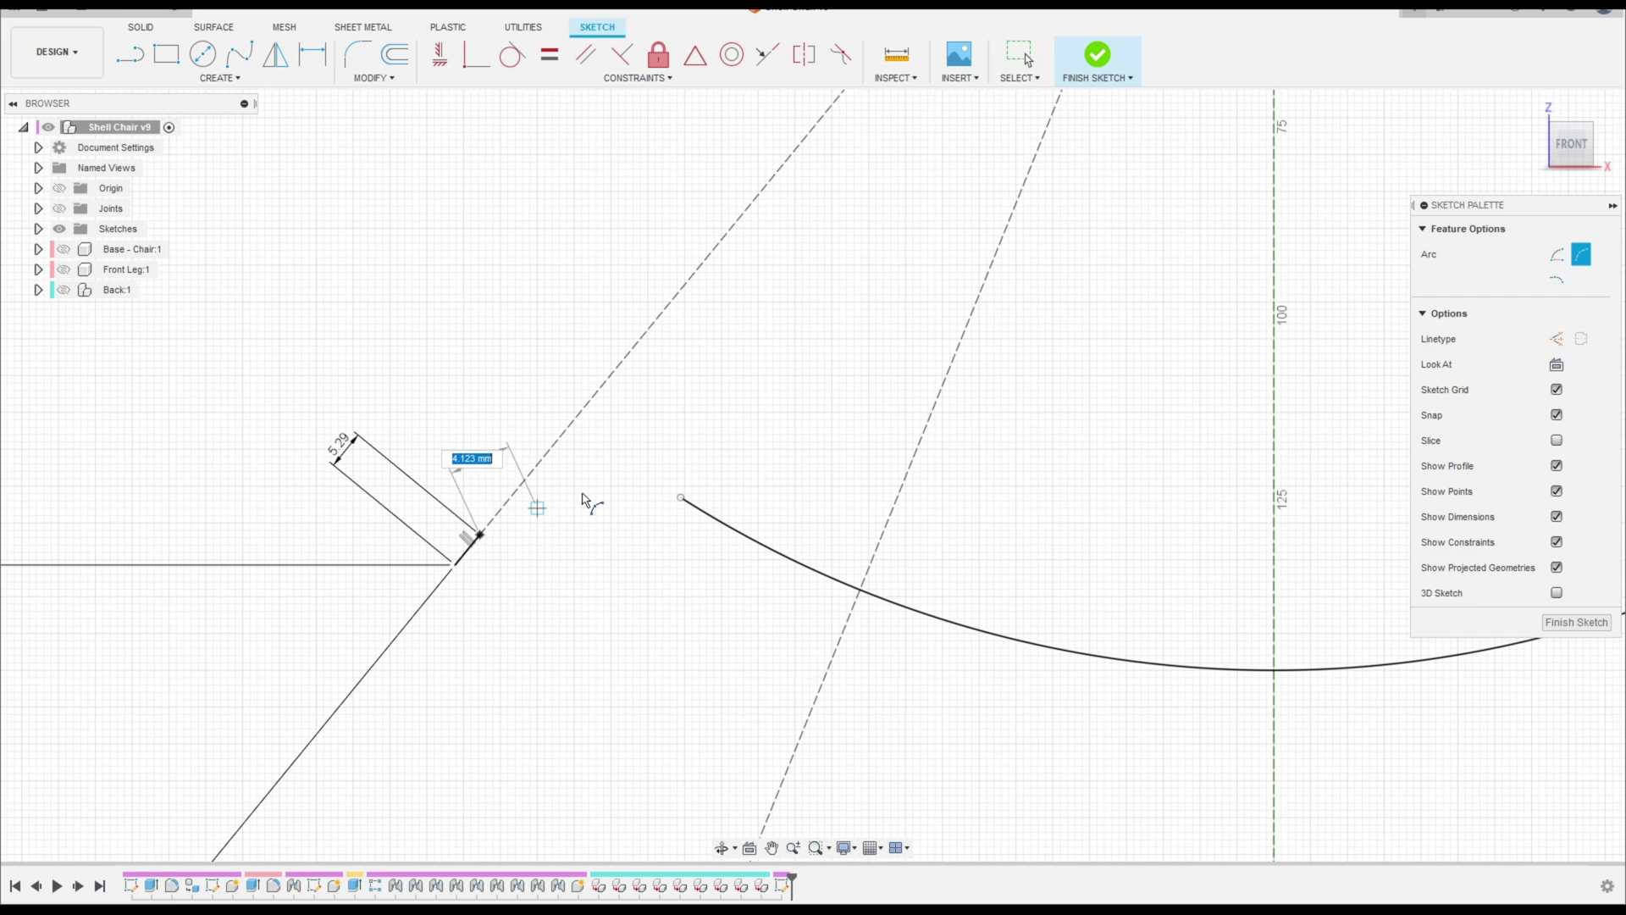
pyautogui.click(681, 497)
pyautogui.click(592, 480)
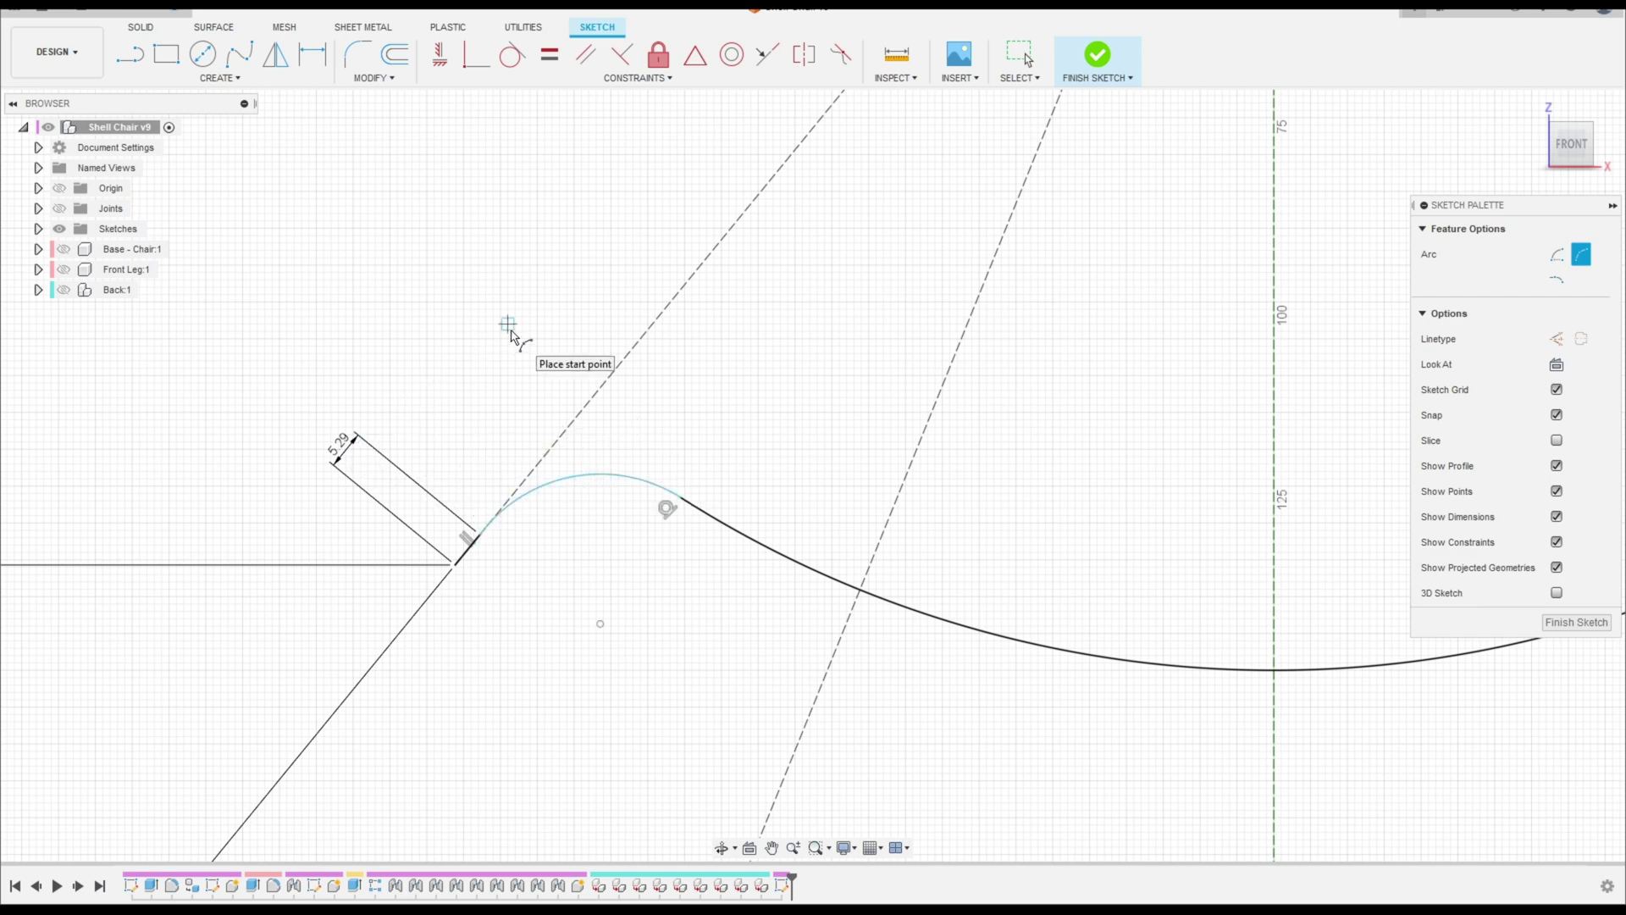
# Step: Dimension the new connecting arc with a 20 mm radius
pyautogui.click(319, 65)
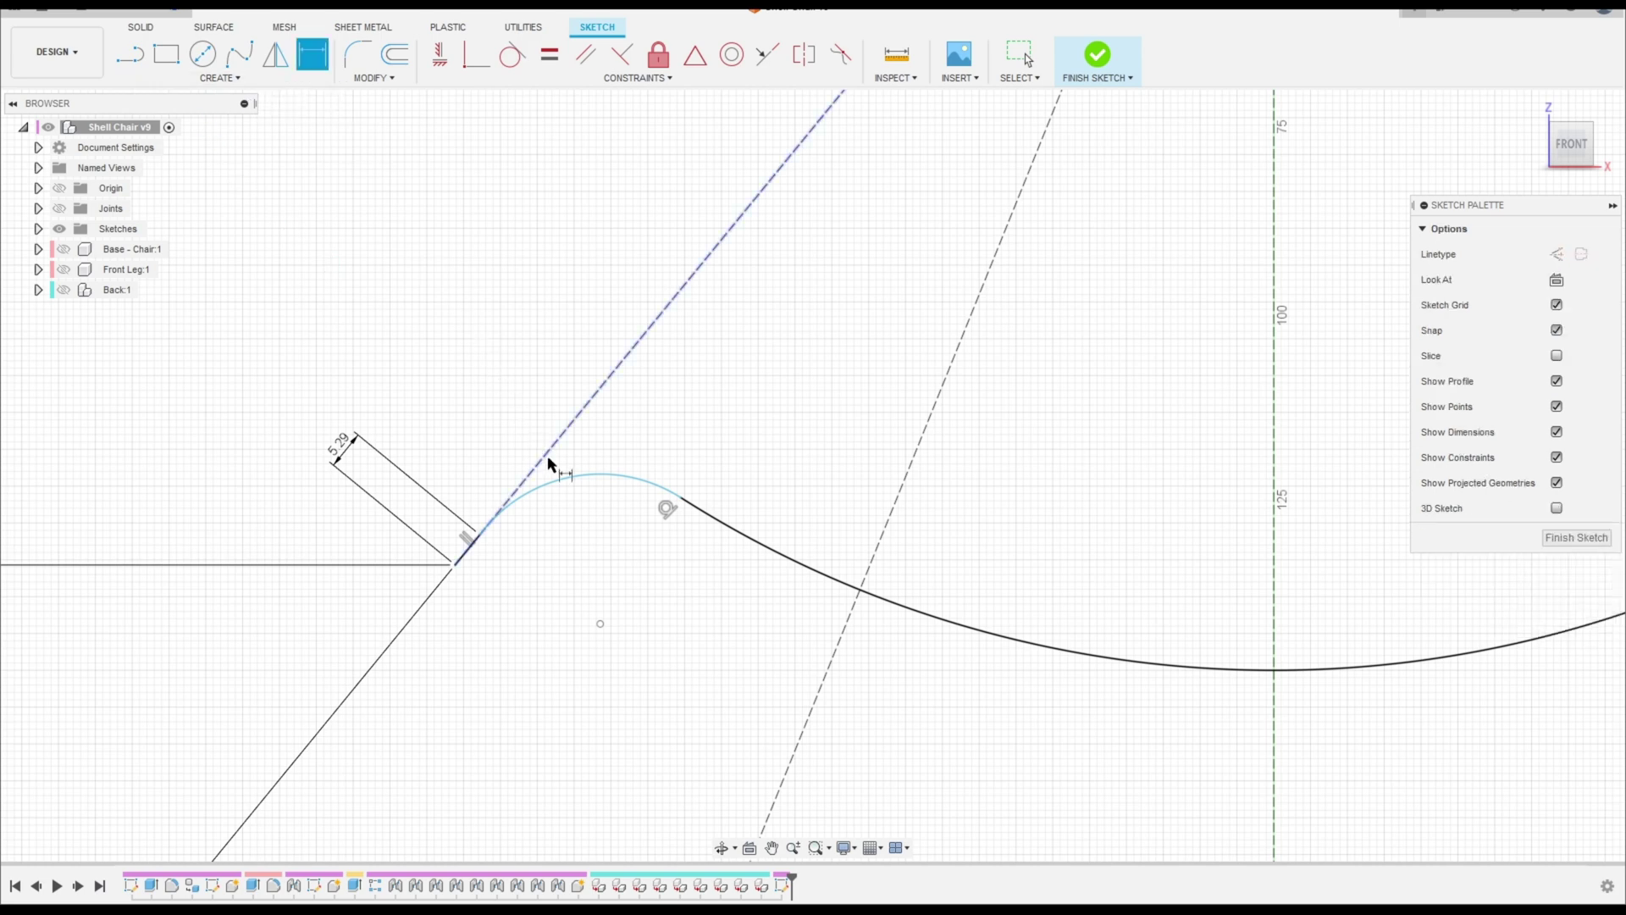
pyautogui.click(562, 476)
pyautogui.click(543, 393)
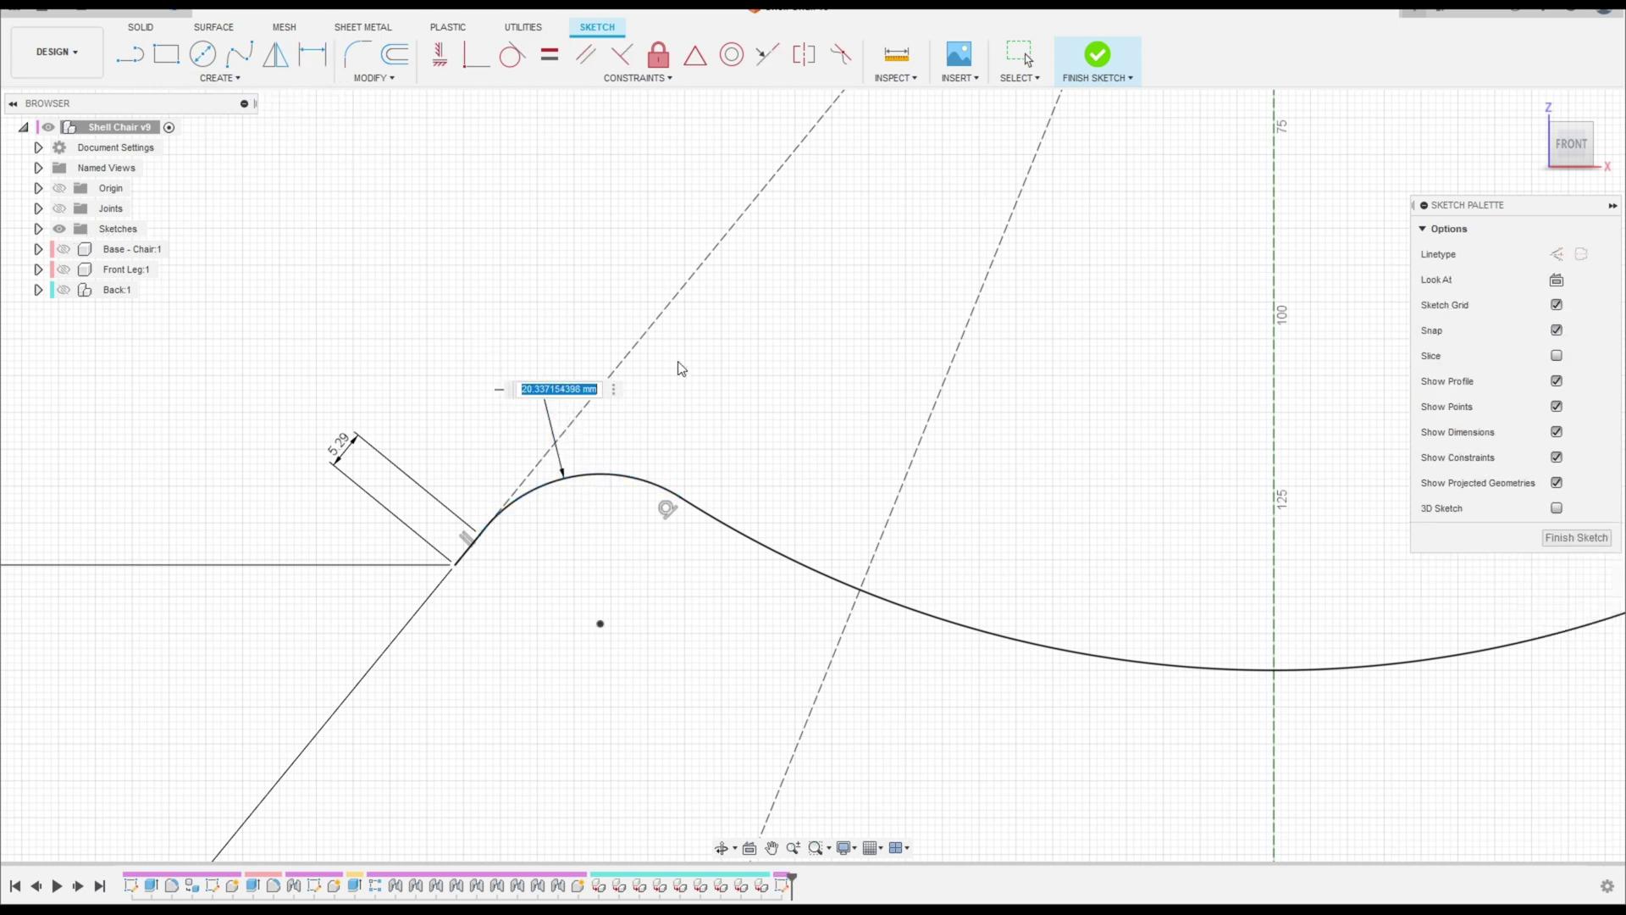
pyautogui.write('20')
pyautogui.press('Return')
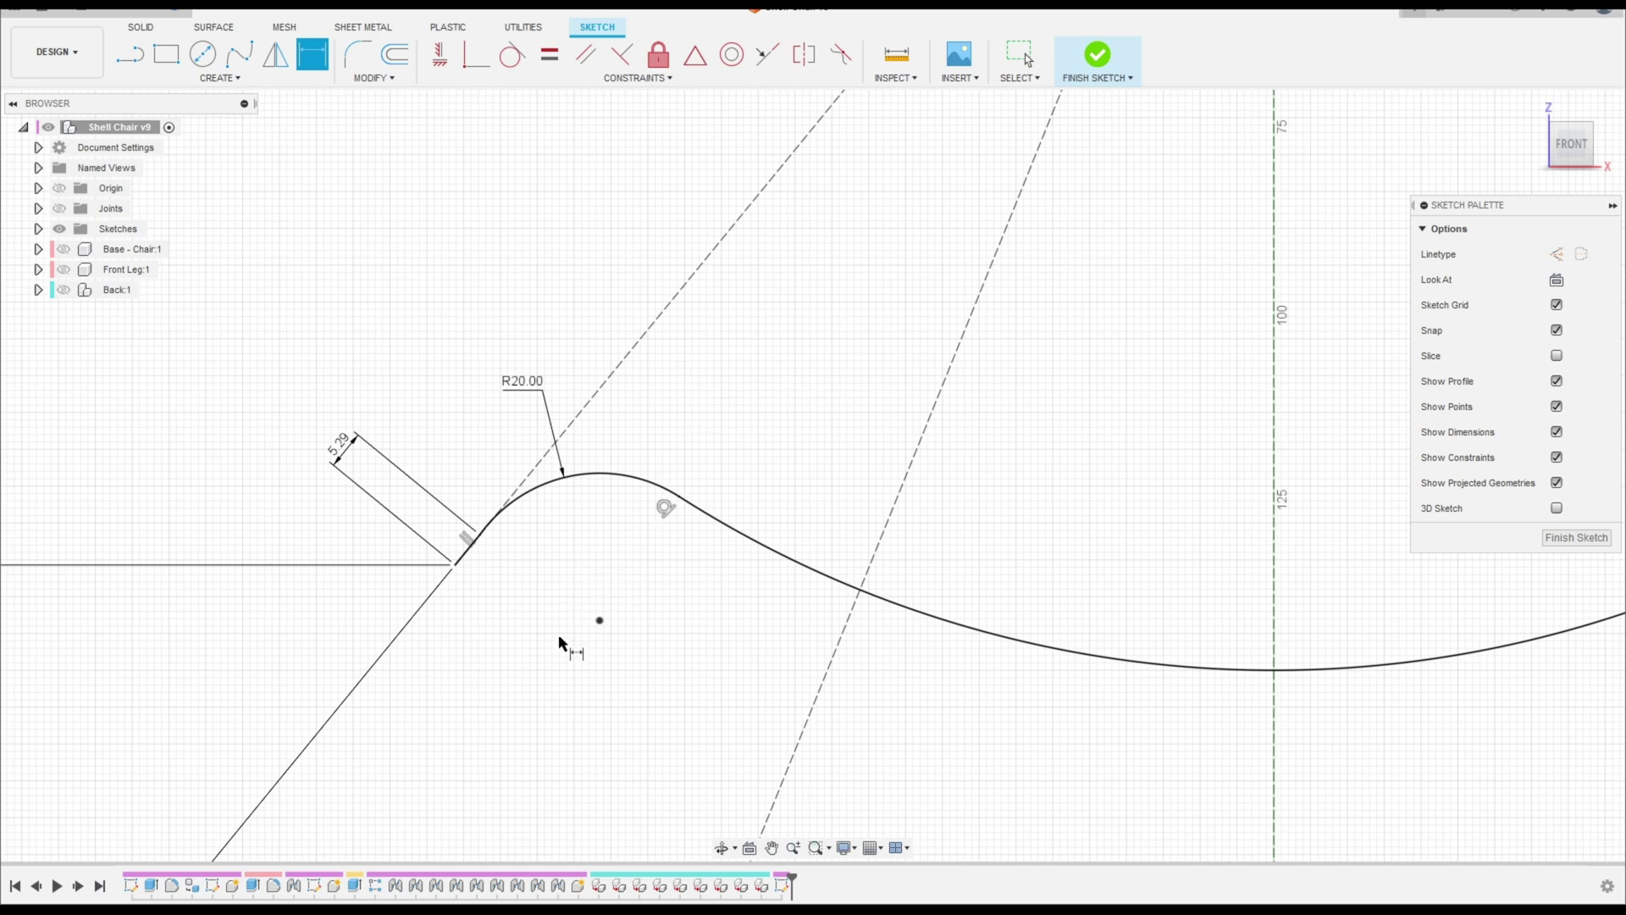
pyautogui.press('Escape')
# Step: Draw a 20 mm line from the lower end of the short 5.29 mm line, perpendicular to it and into the profile
pyautogui.moveTo(559, 679)
pyautogui.mouseDown(button='middle')
pyautogui.moveTo(559, 596)
pyautogui.moveTo(602, 570)
pyautogui.mouseUp(button='middle')
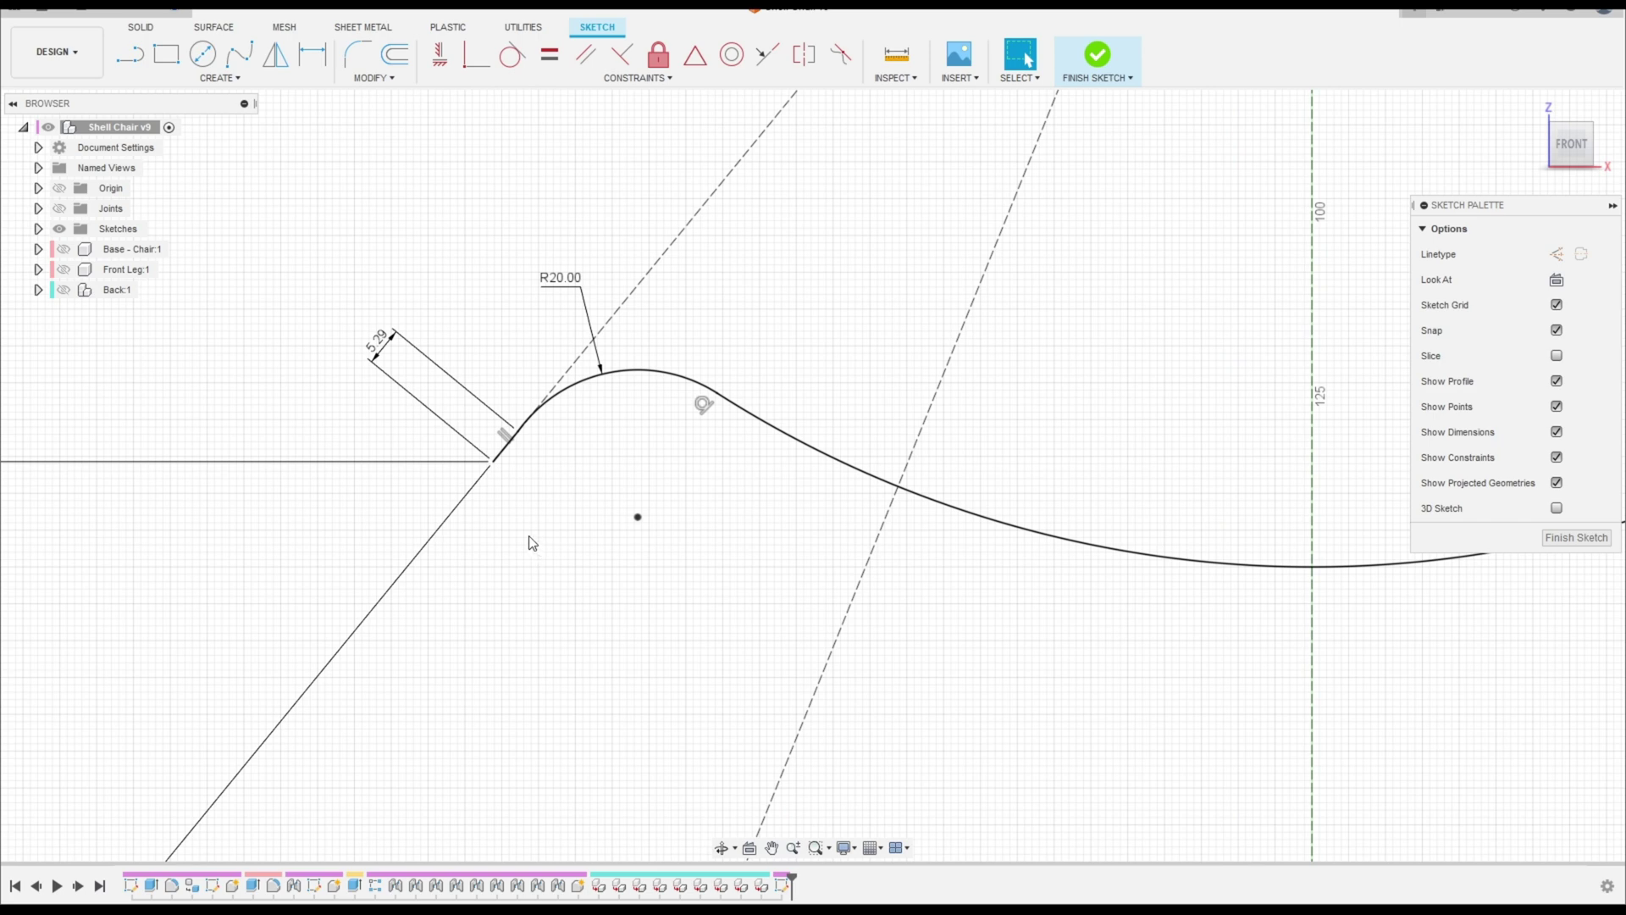
pyautogui.click(129, 54)
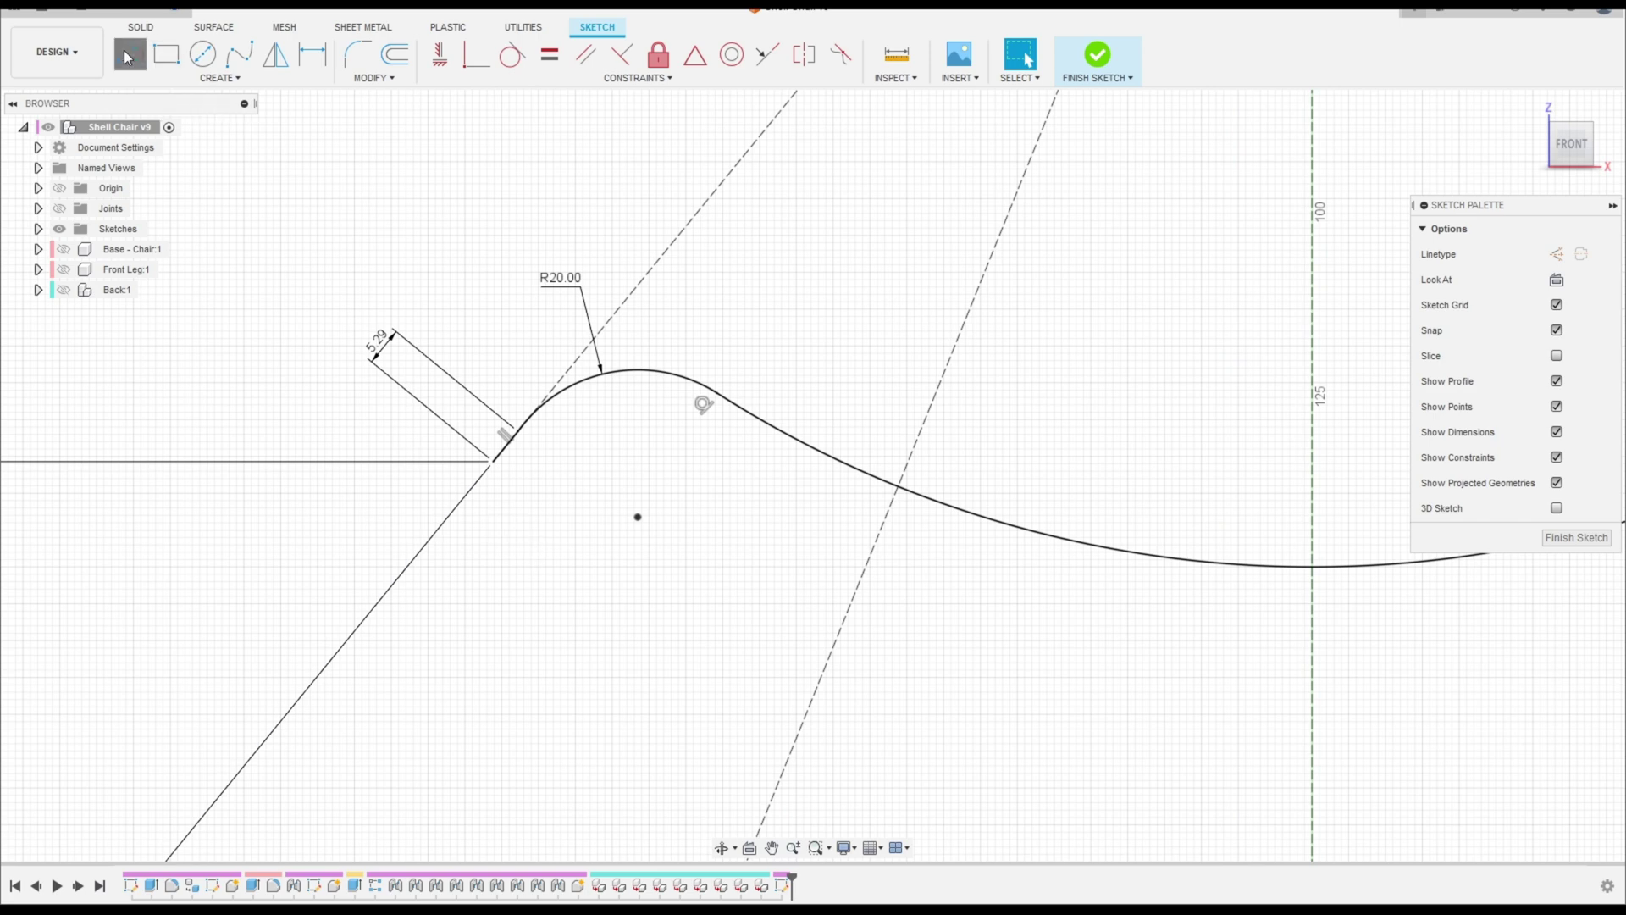
pyautogui.click(494, 463)
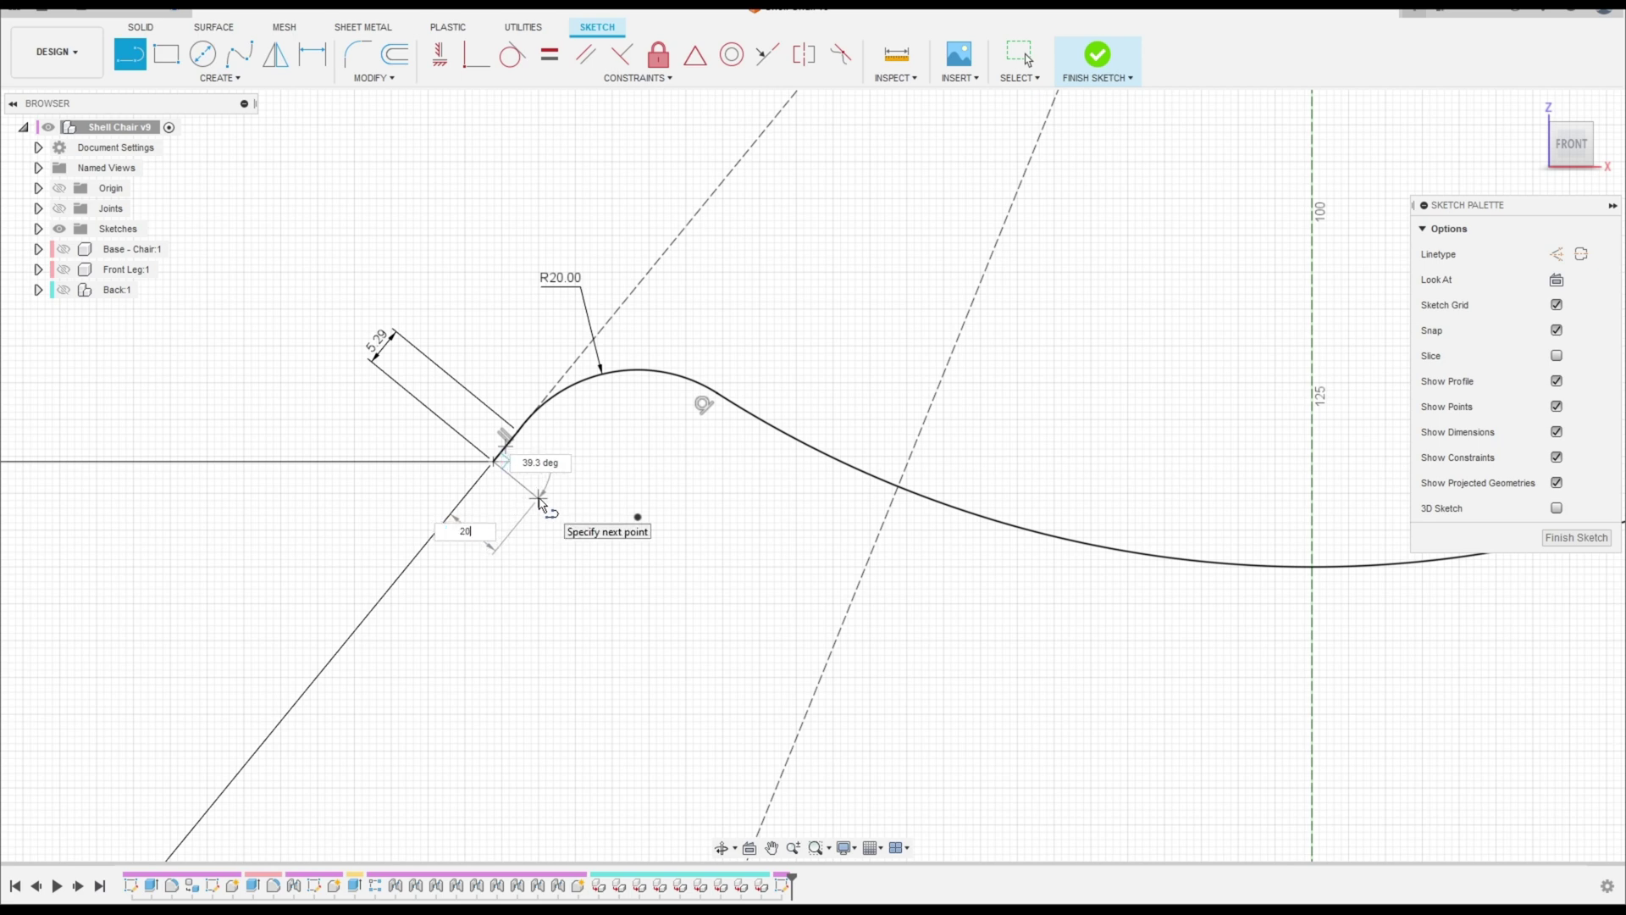
pyautogui.write('20')
pyautogui.press('Tab')
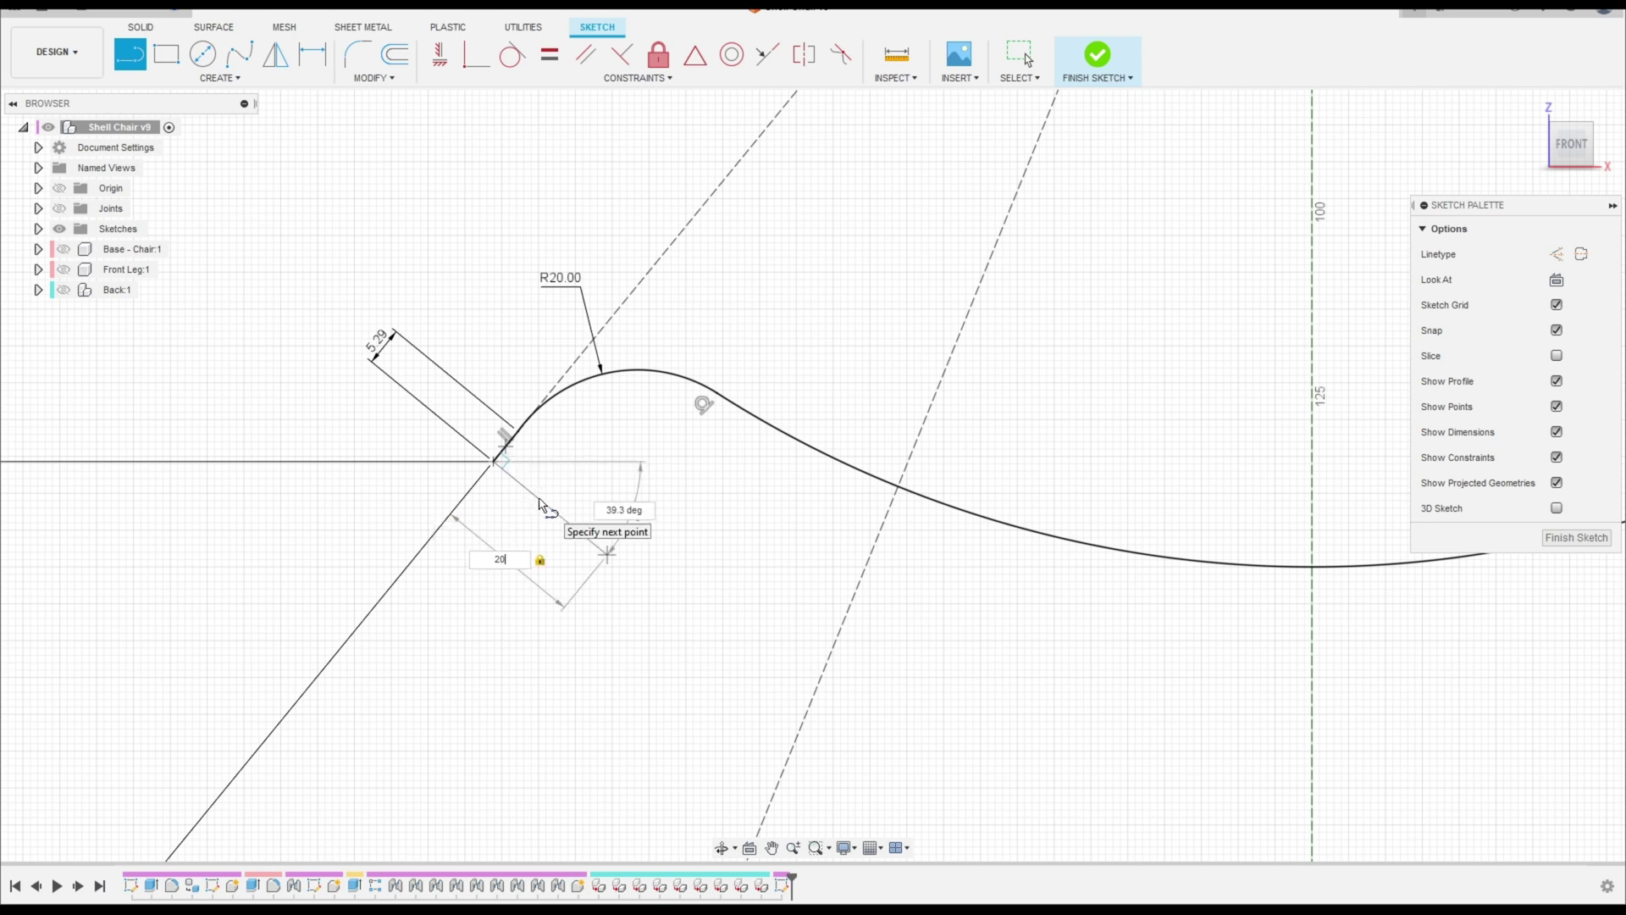
pyautogui.click(607, 555)
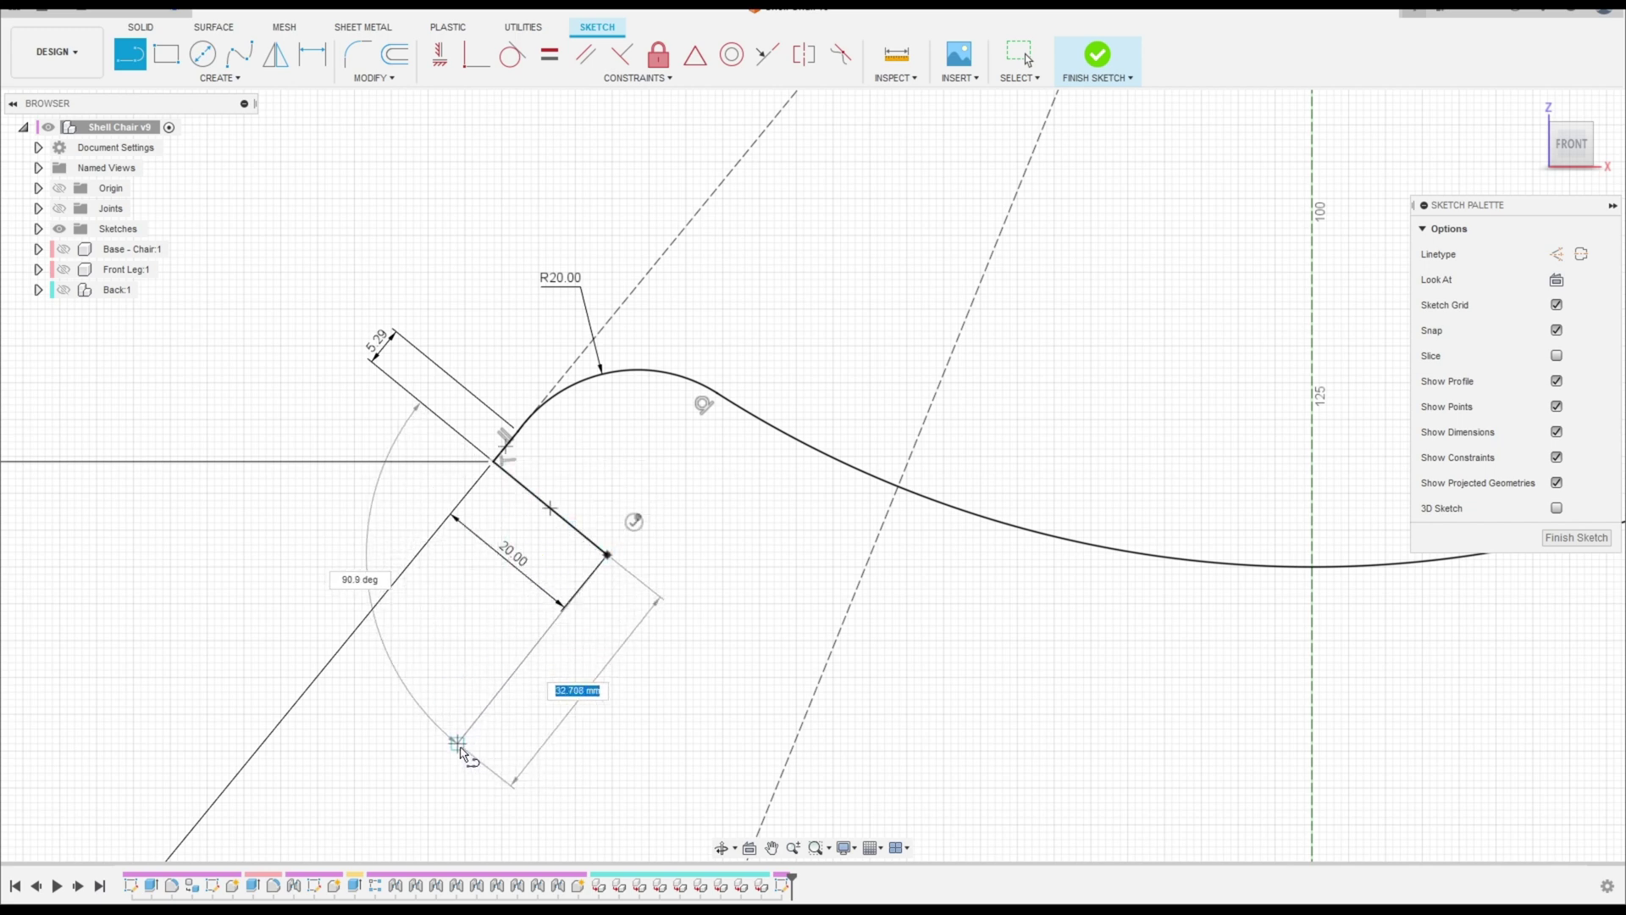
# Step: Continue with a 19.74 mm line at 90° from the 20 mm line's end, heading down and away from the R20 arc
pyautogui.write('19')
pyautogui.press('Tab')
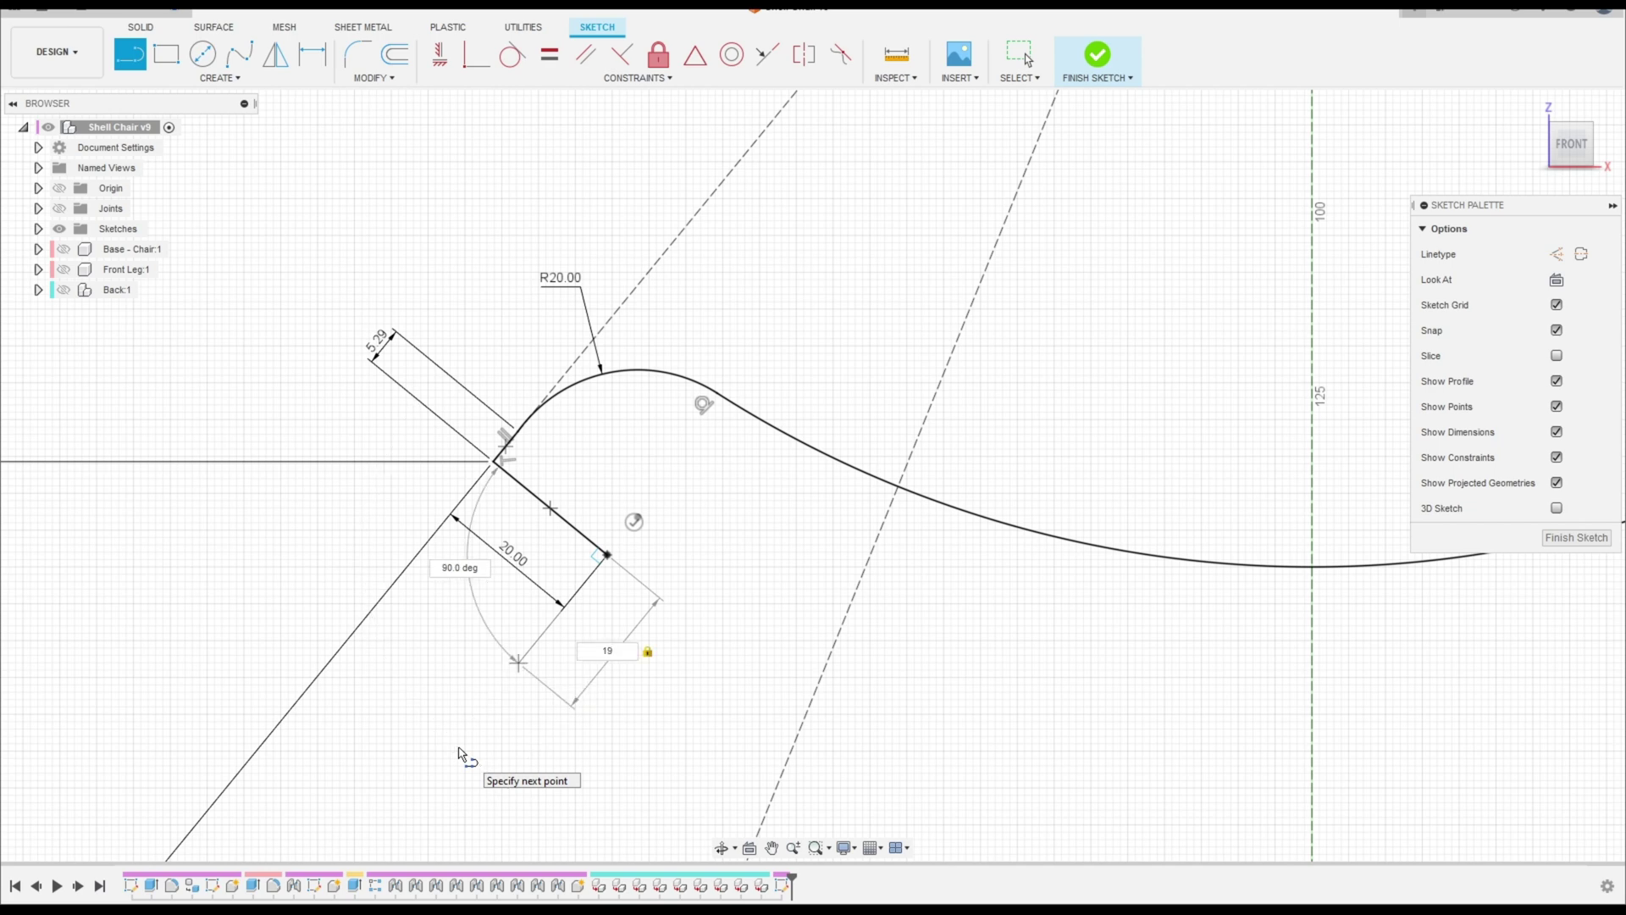
pyautogui.write(',74')
pyautogui.press('Tab')
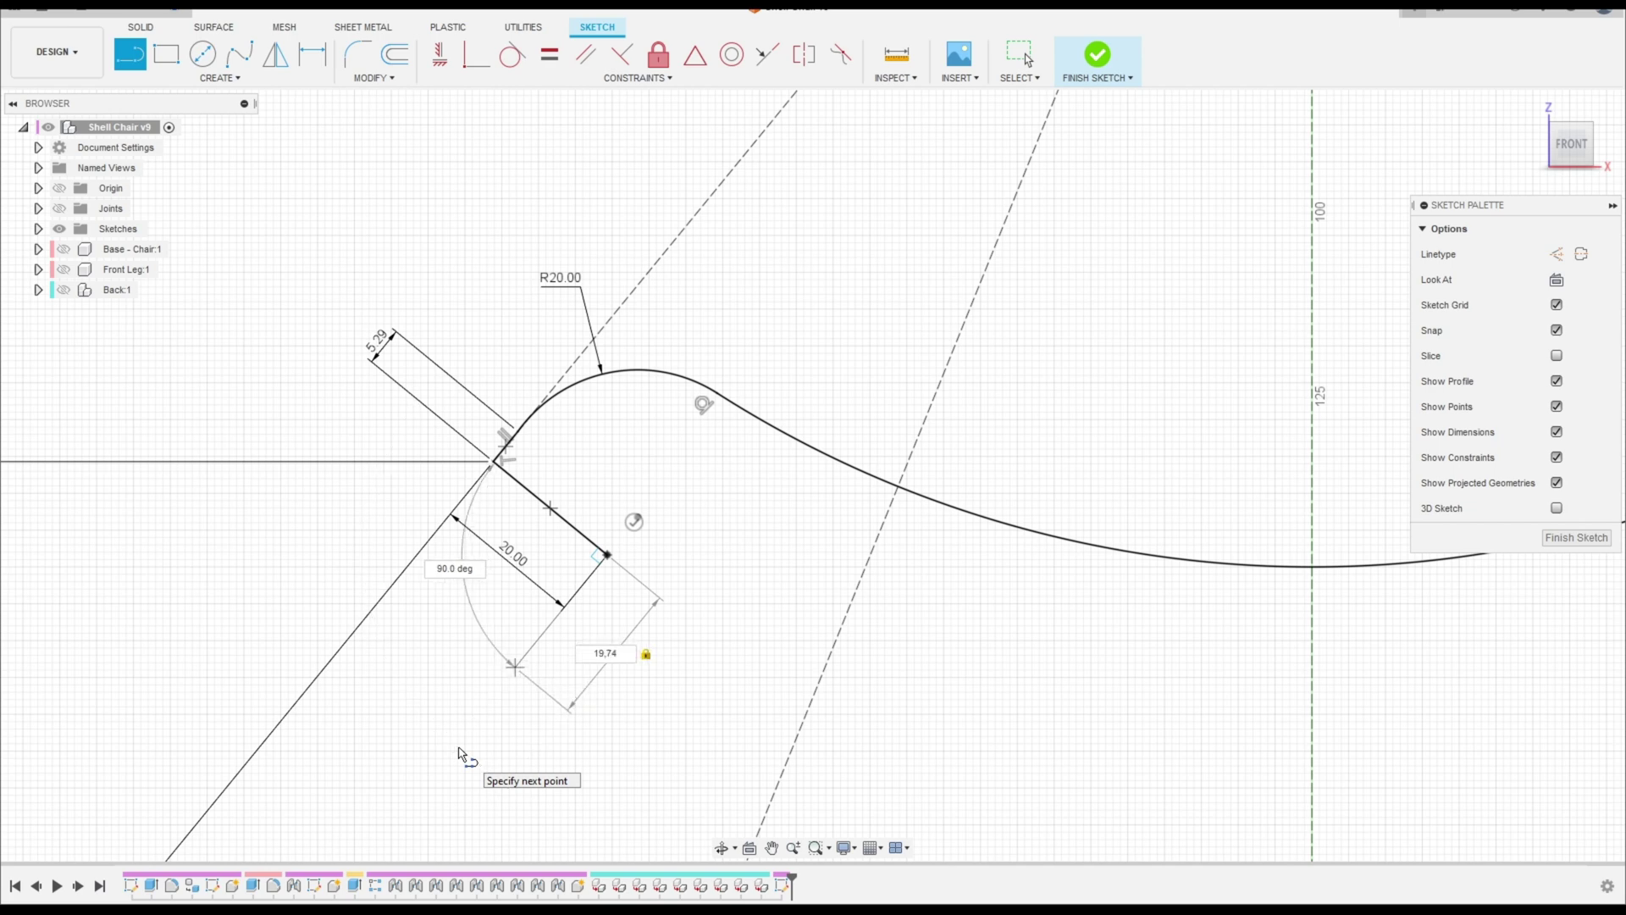
pyautogui.press('Return')
pyautogui.press('Escape')
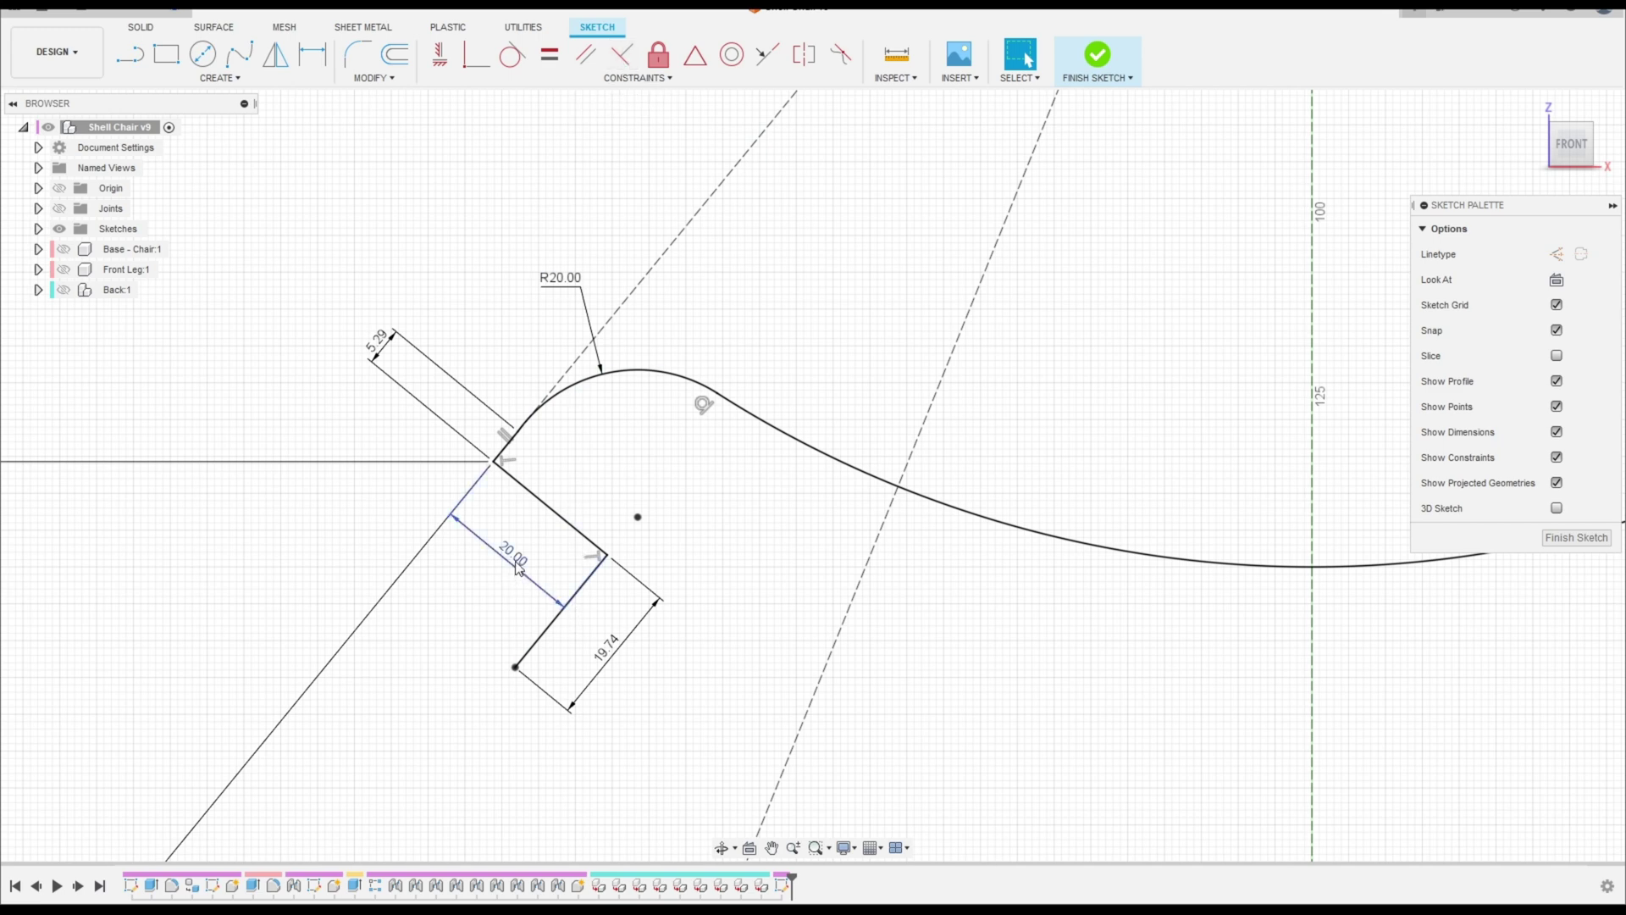
# Step: Reposition the 20 mm and 19.74 mm dimensions of the lower-left notch clear of its lines
pyautogui.moveTo(518, 567); pyautogui.dragTo(597, 474)
pyautogui.moveTo(608, 651); pyautogui.dragTo(333, 439)
pyautogui.scroll(-6, 610, 638)
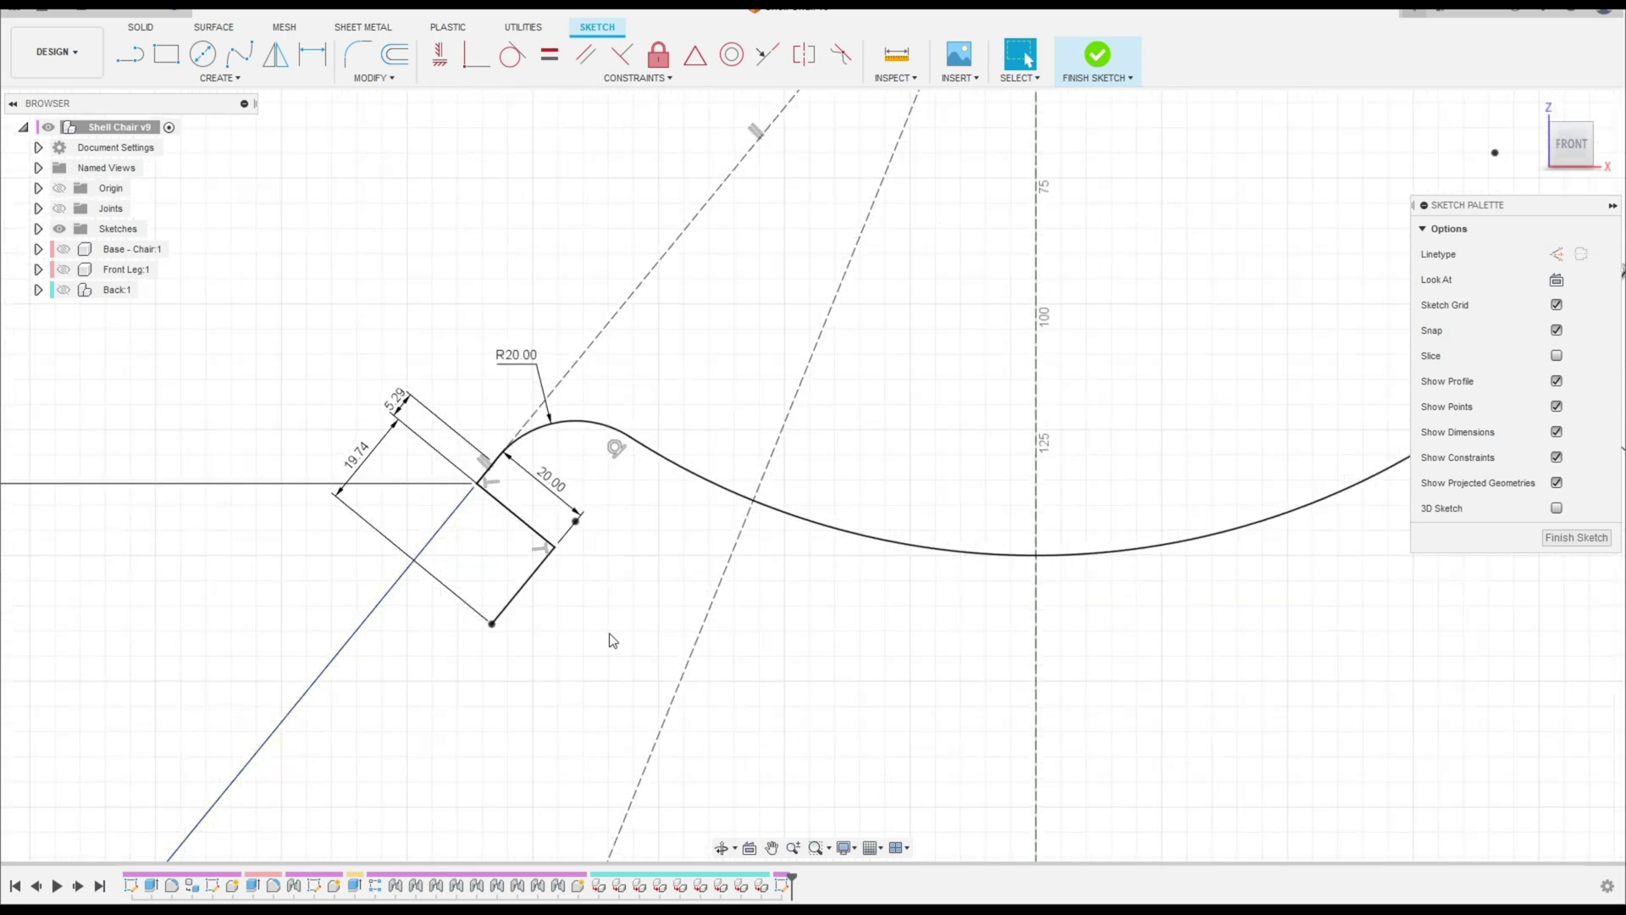
# Step: Draw a center point arc about the origin from the free end of the upper-right notch to the 19.74 mm line's end at the lower-left notch
pyautogui.moveTo(819, 696)
pyautogui.mouseDown(button='middle')
pyautogui.moveTo(763, 669)
pyautogui.moveTo(719, 616)
pyautogui.mouseUp(button='middle')
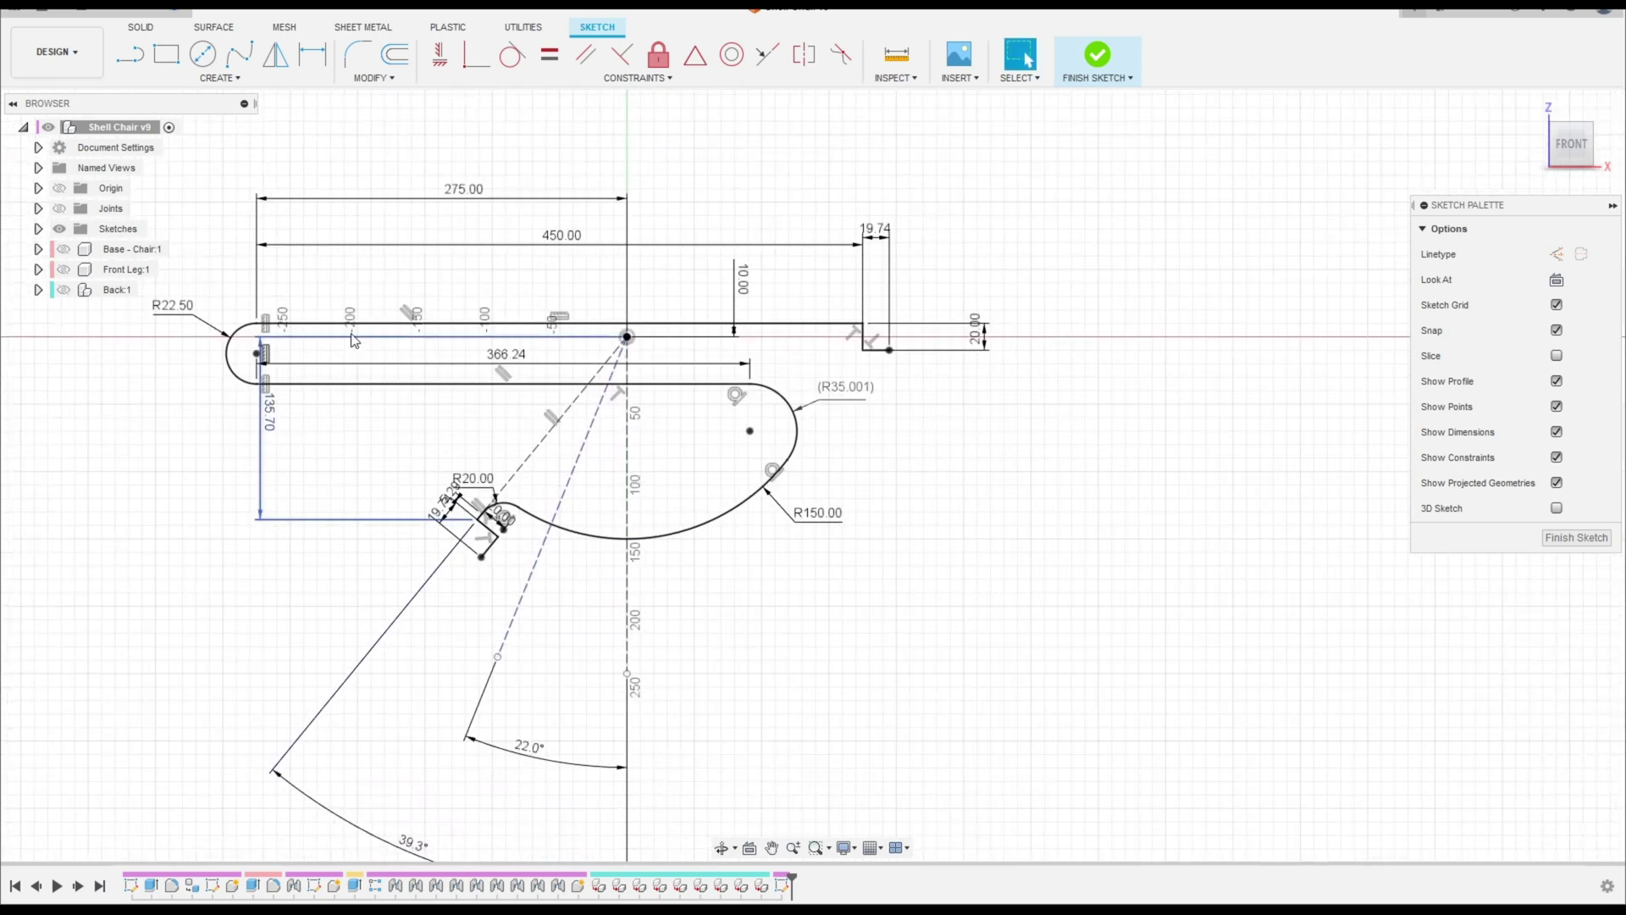
pyautogui.click(219, 76)
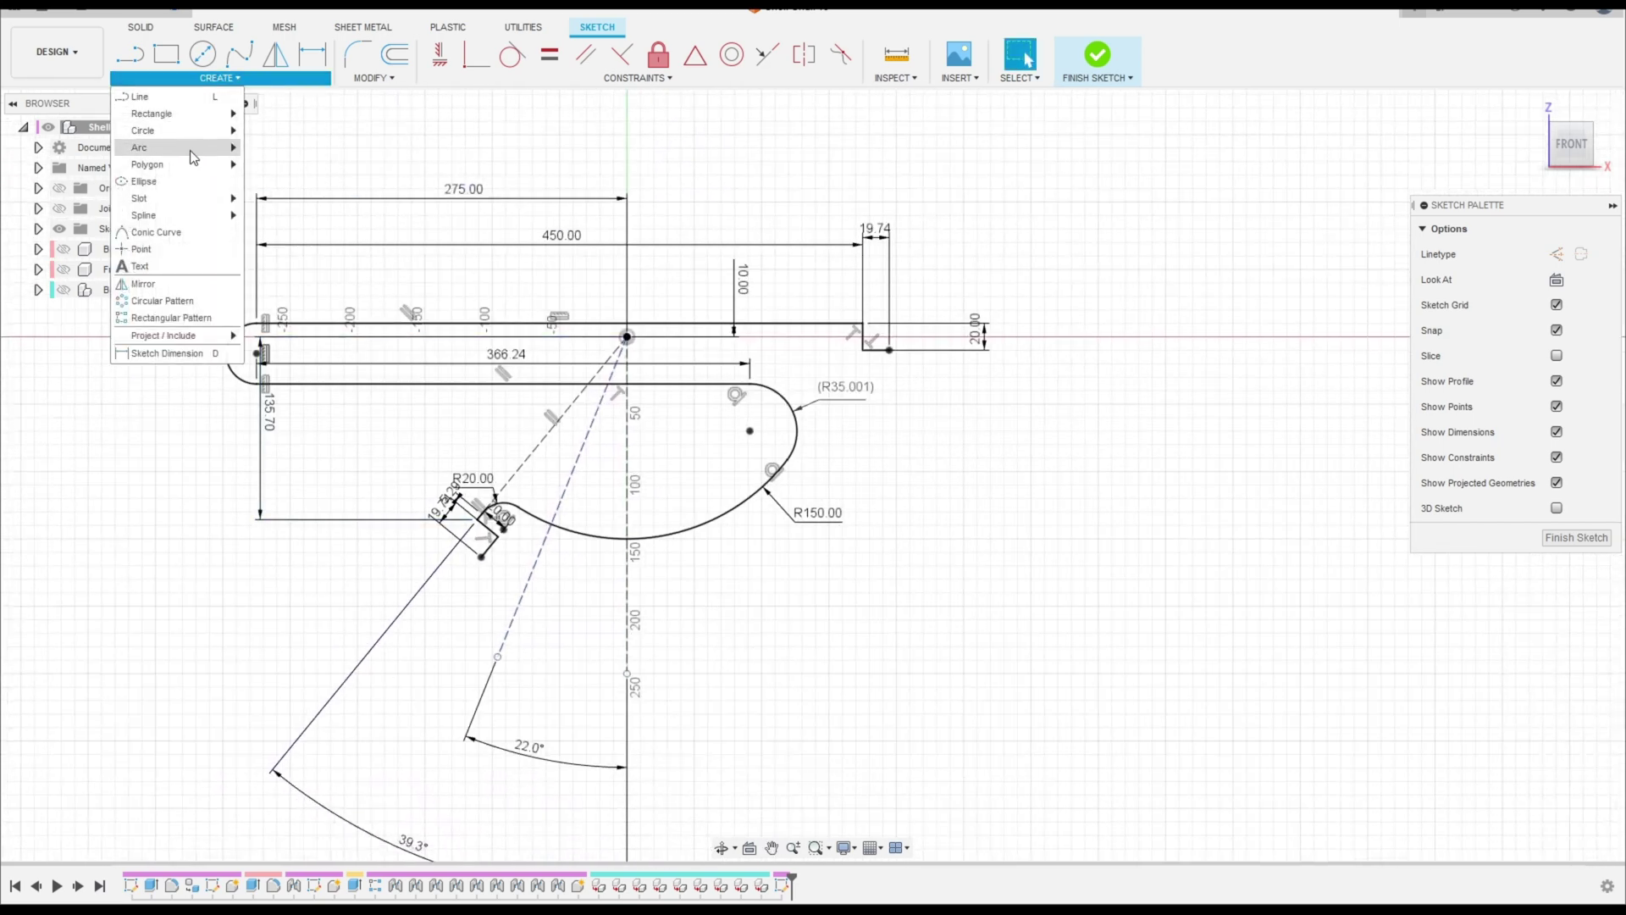
pyautogui.moveTo(193, 156)
pyautogui.click(268, 161)
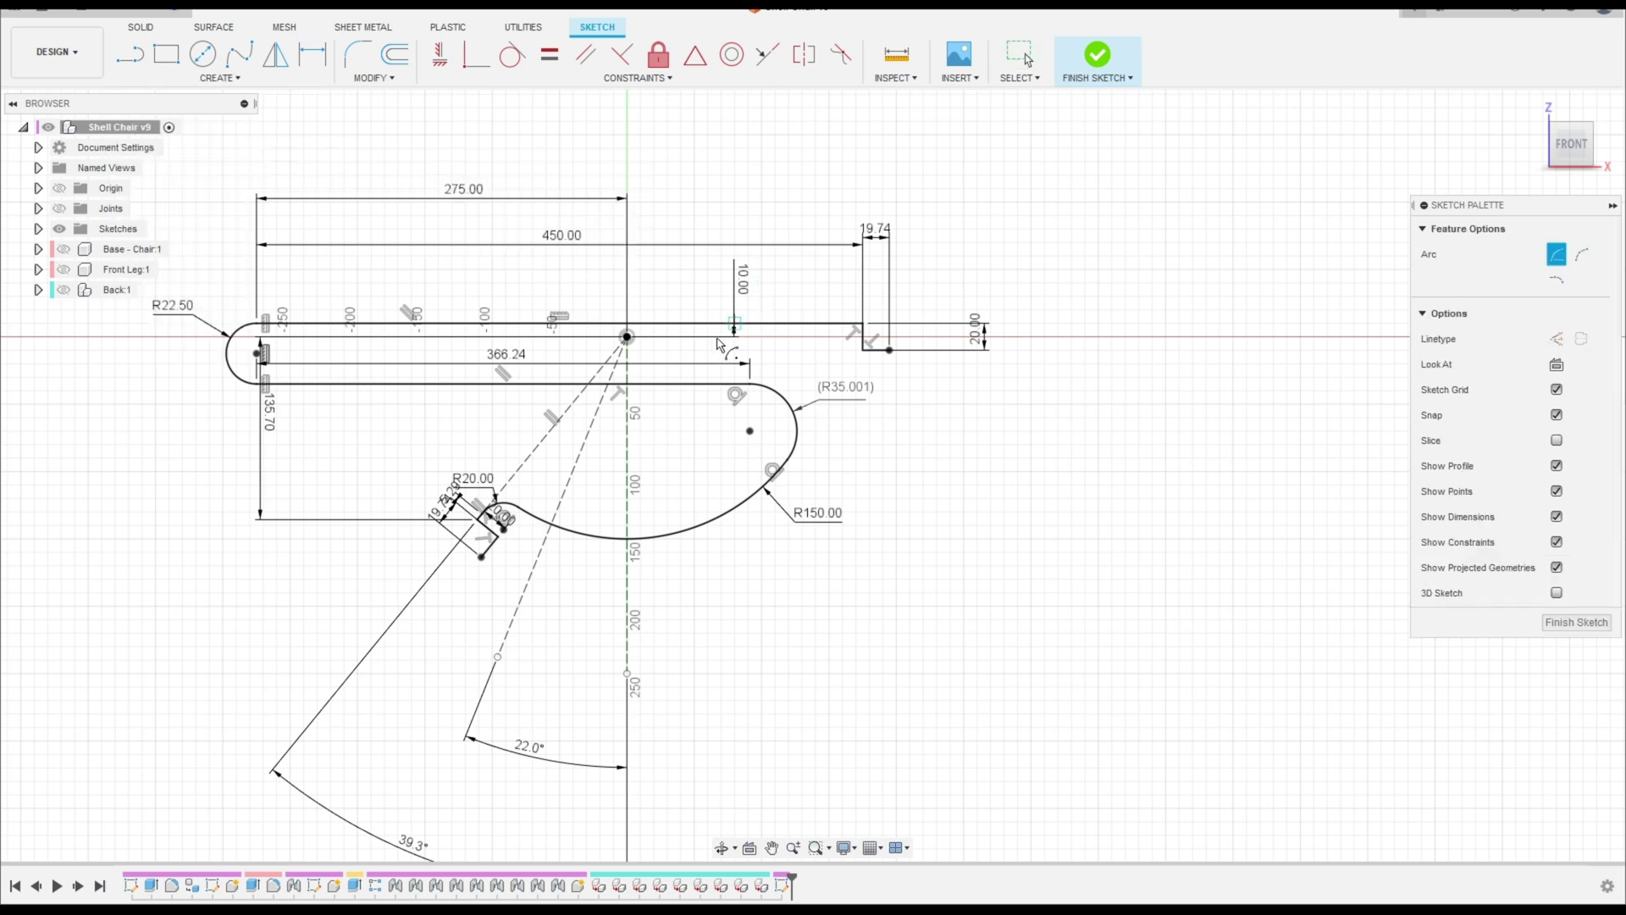
pyautogui.click(626, 337)
pyautogui.click(889, 349)
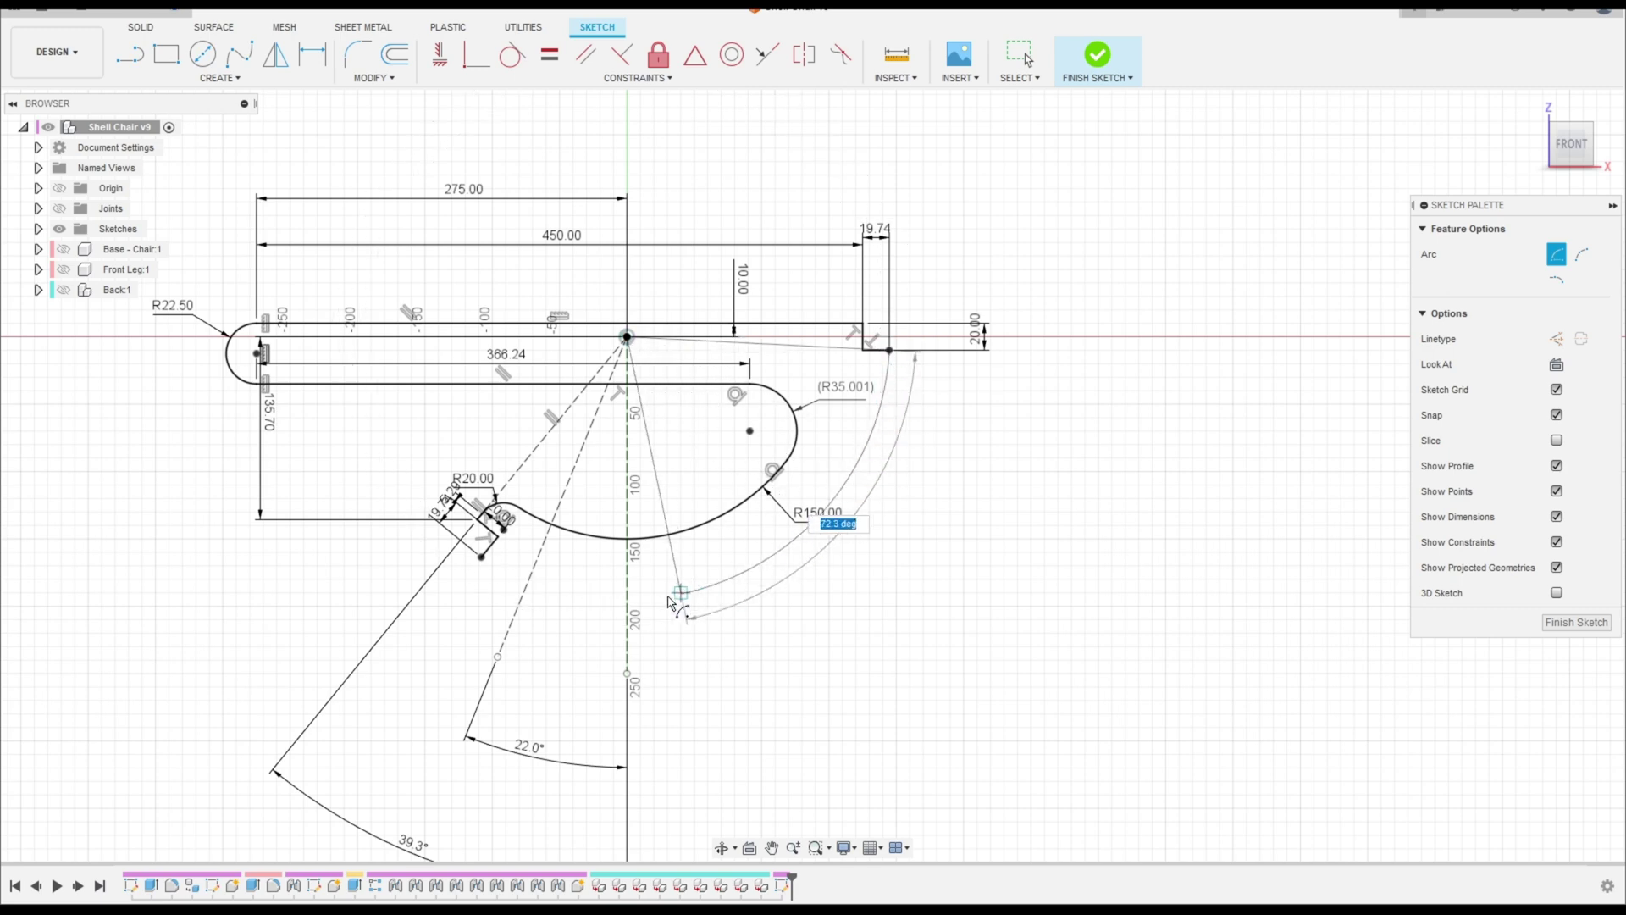
pyautogui.click(483, 561)
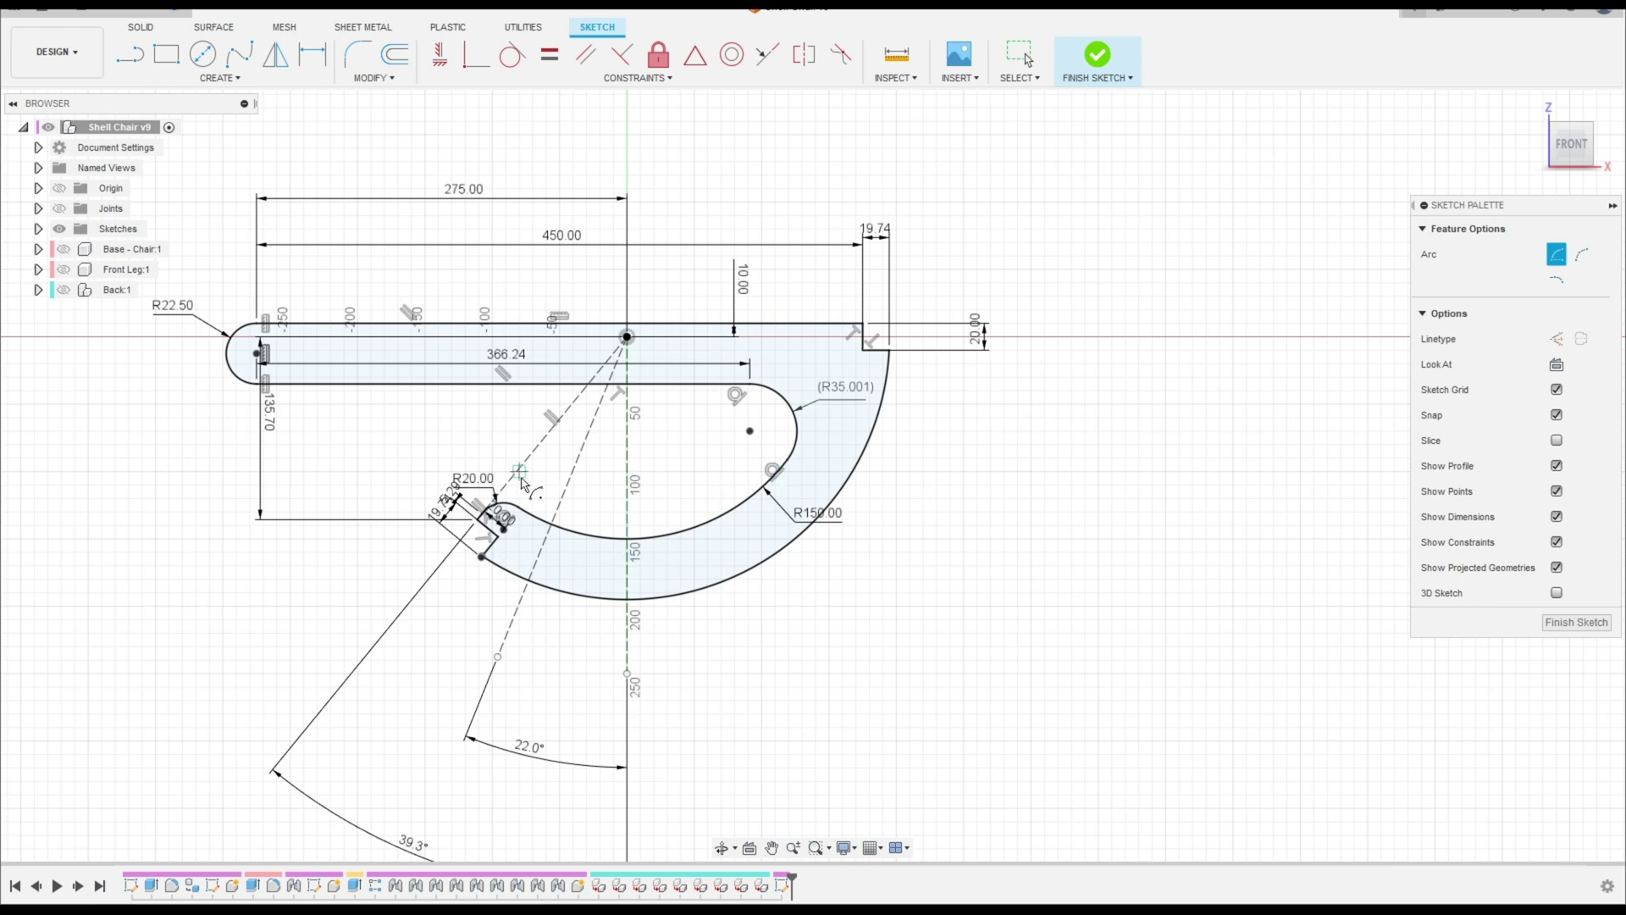
# Step: Move the lower-left notch's 20 mm dimension, the 39.3° angle and the 135.7 mm dimension to clearer places outside the profile
pyautogui.press('d')
pyautogui.click(473, 551)
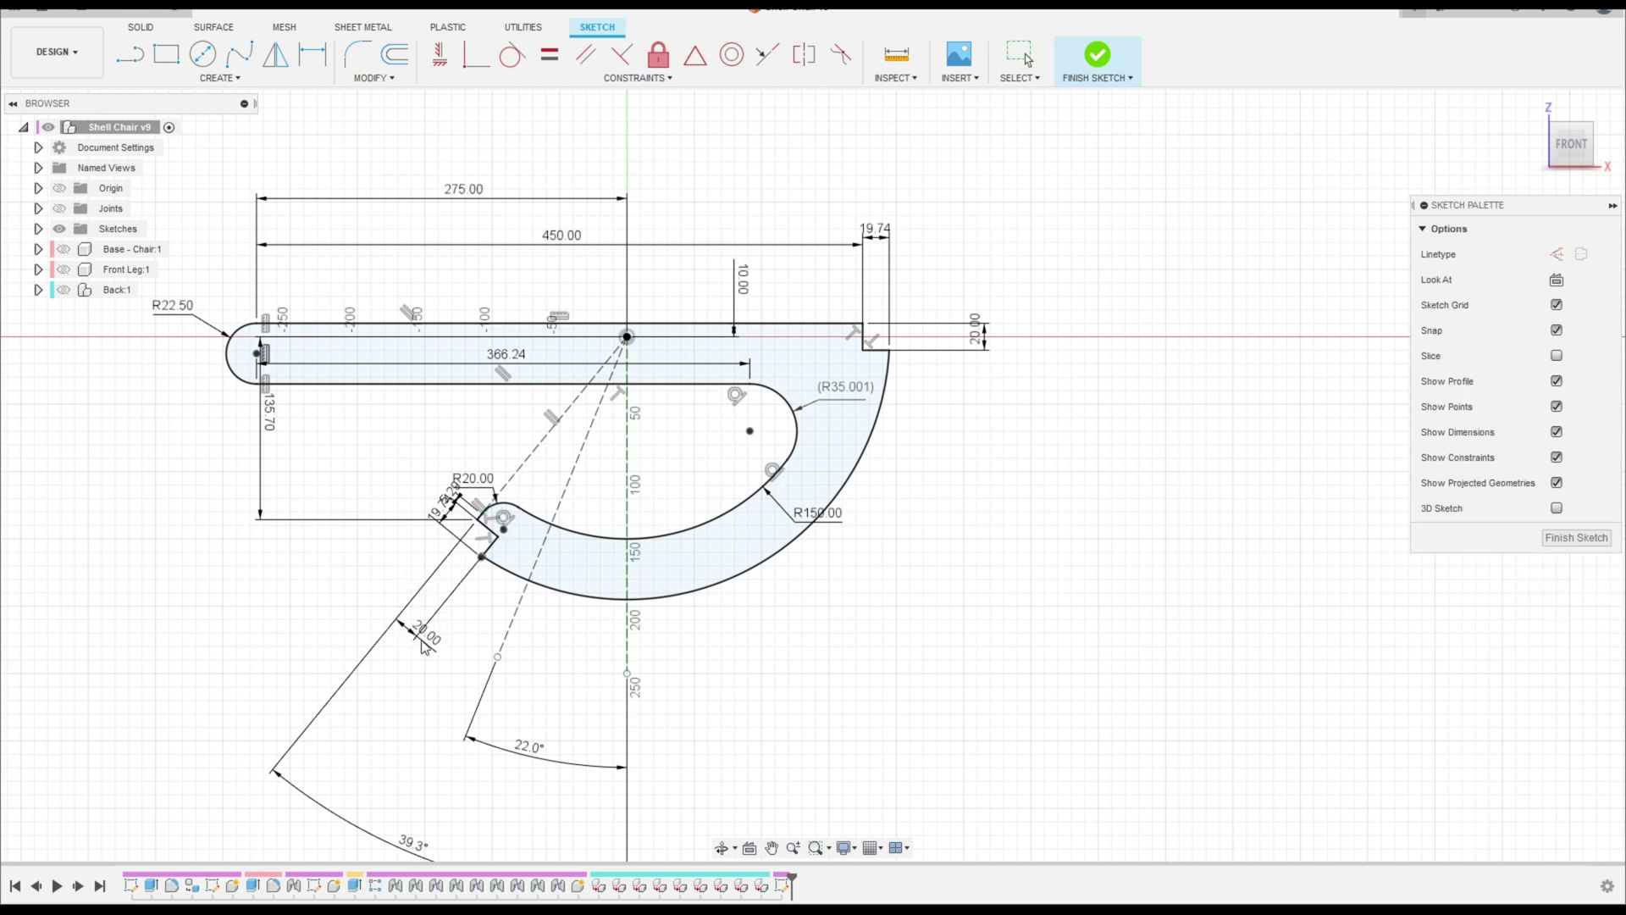
pyautogui.press('Escape')
pyautogui.moveTo(419, 850); pyautogui.dragTo(424, 772)
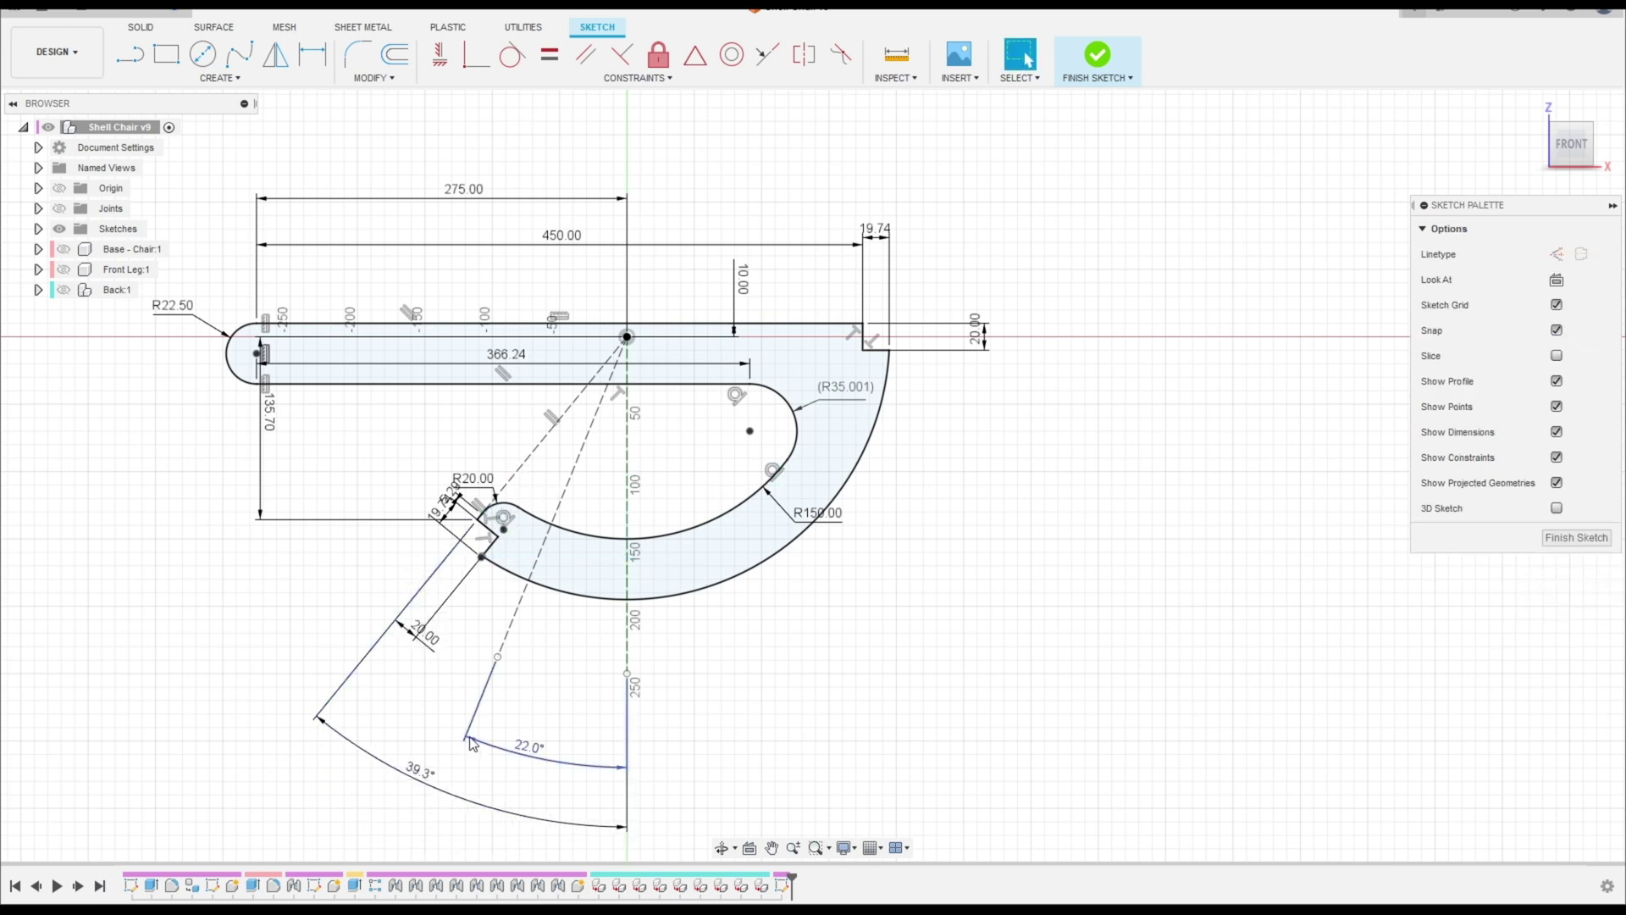
pyautogui.scroll(-1, 470, 724)
pyautogui.moveTo(281, 448); pyautogui.dragTo(193, 449)
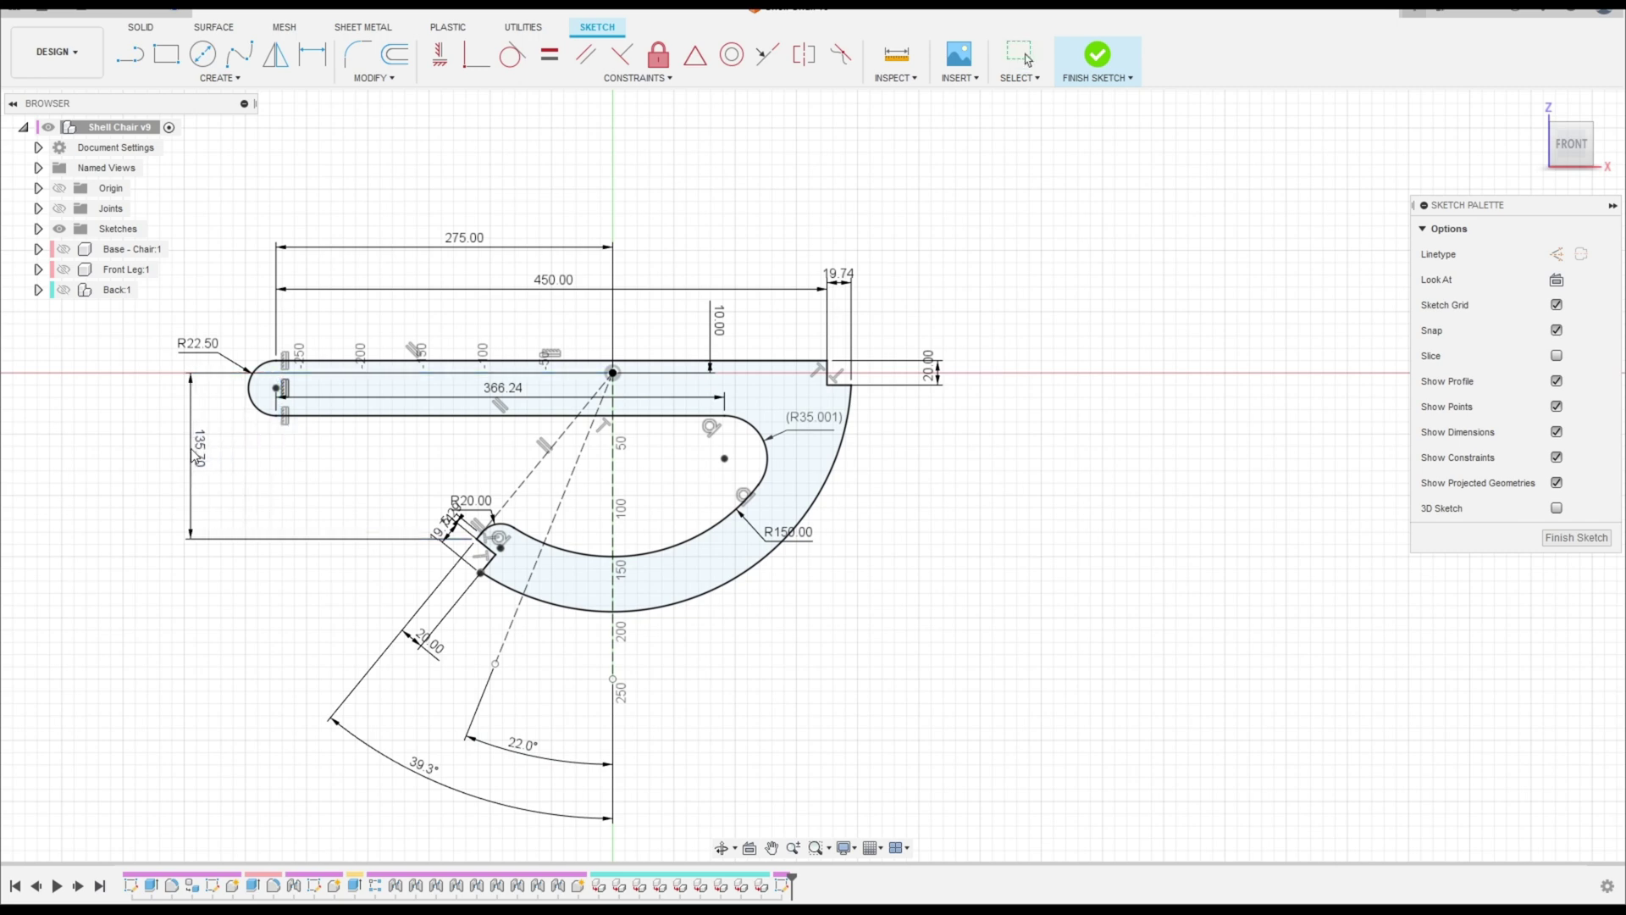
# Step: Move the R150 radius dimension inside the inner arc and shift the R35.001 dimension slightly upward
pyautogui.scroll(2, 555, 508)
pyautogui.scroll(1, 615, 592)
pyautogui.moveTo(606, 614); pyautogui.dragTo(454, 609, button='middle')
pyautogui.moveTo(744, 536); pyautogui.dragTo(593, 501)
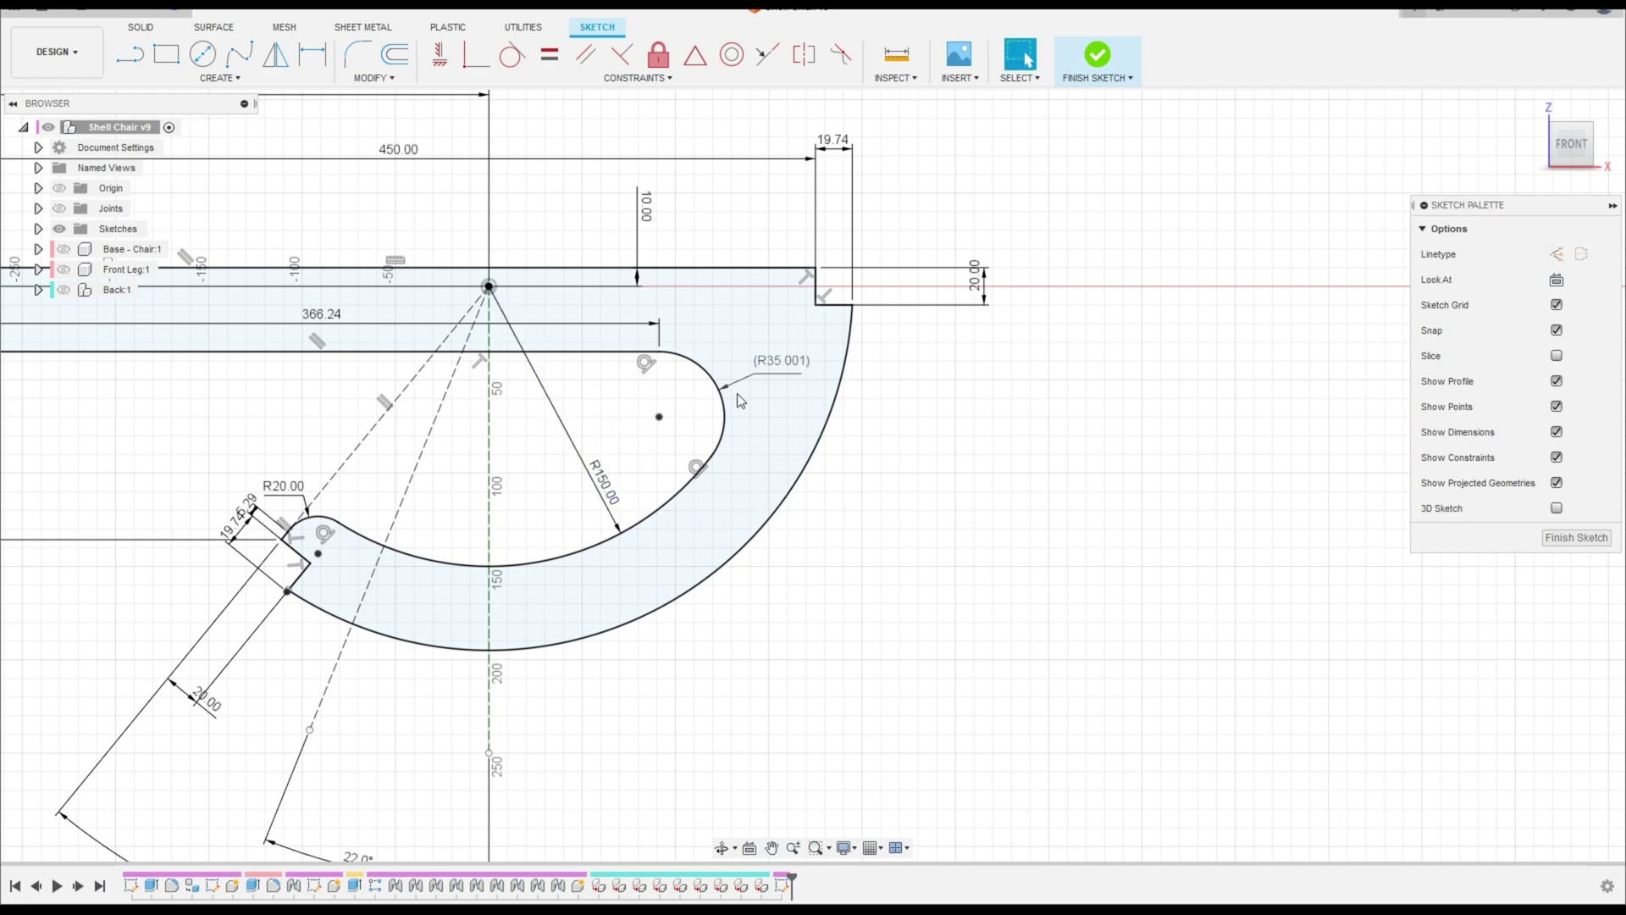
pyautogui.moveTo(782, 369); pyautogui.dragTo(784, 350)
pyautogui.scroll(-1, 803, 425)
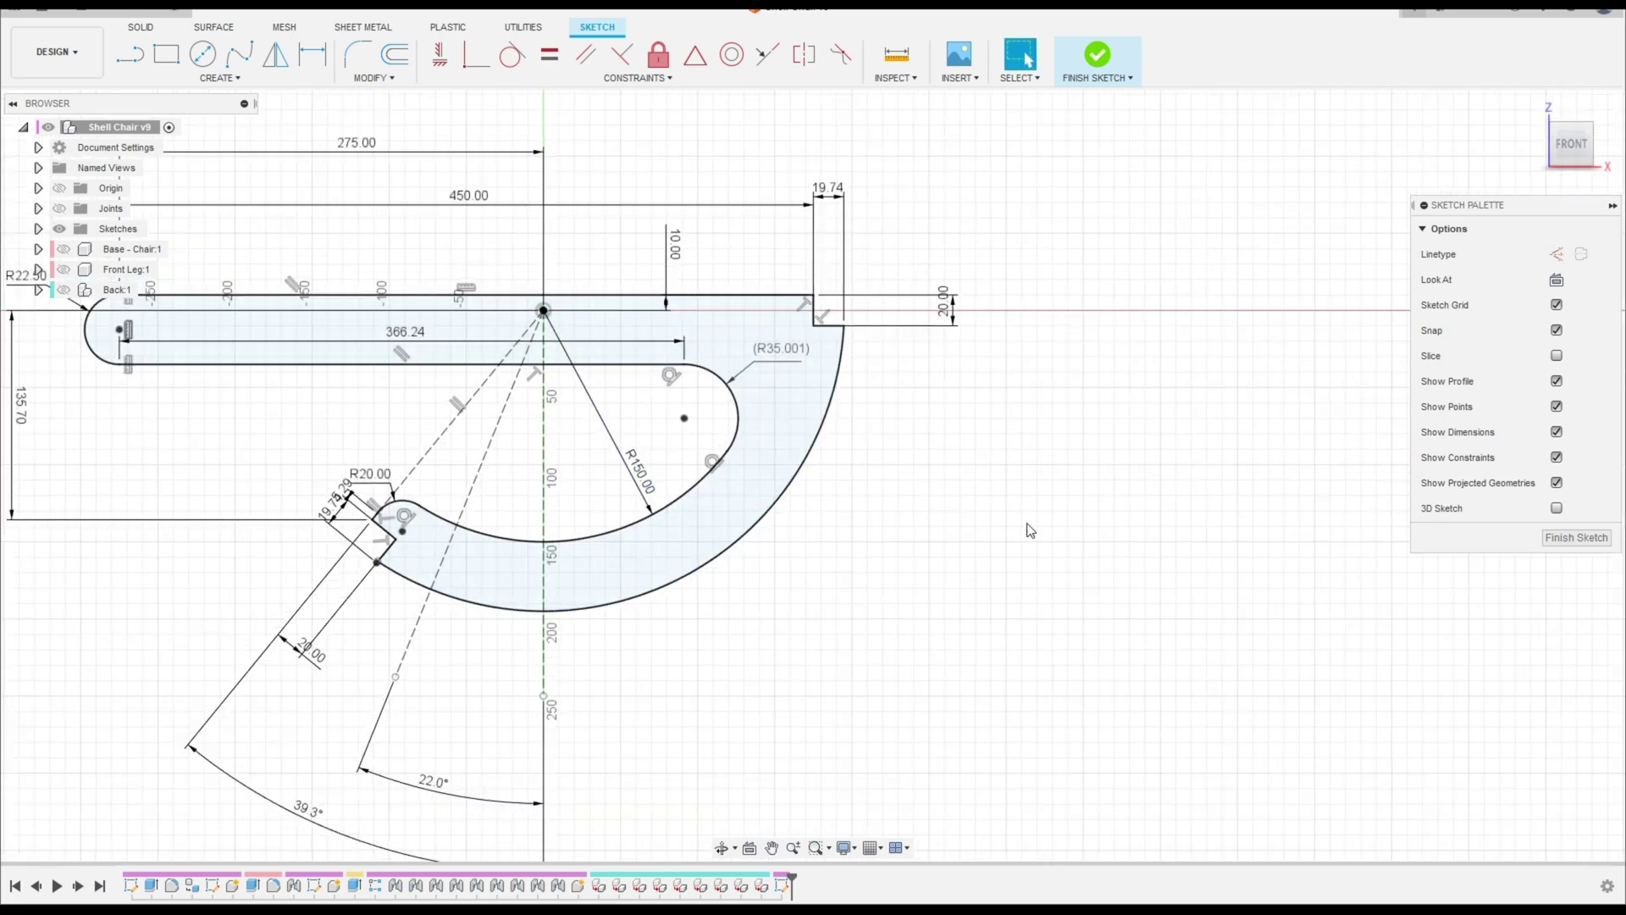
# Step: Draw a 19.74 mm horizontal line outward from the upper corner of the upper-right notch, in line with the profile's top edge
pyautogui.scroll(-1, 1028, 530)
pyautogui.press('l')
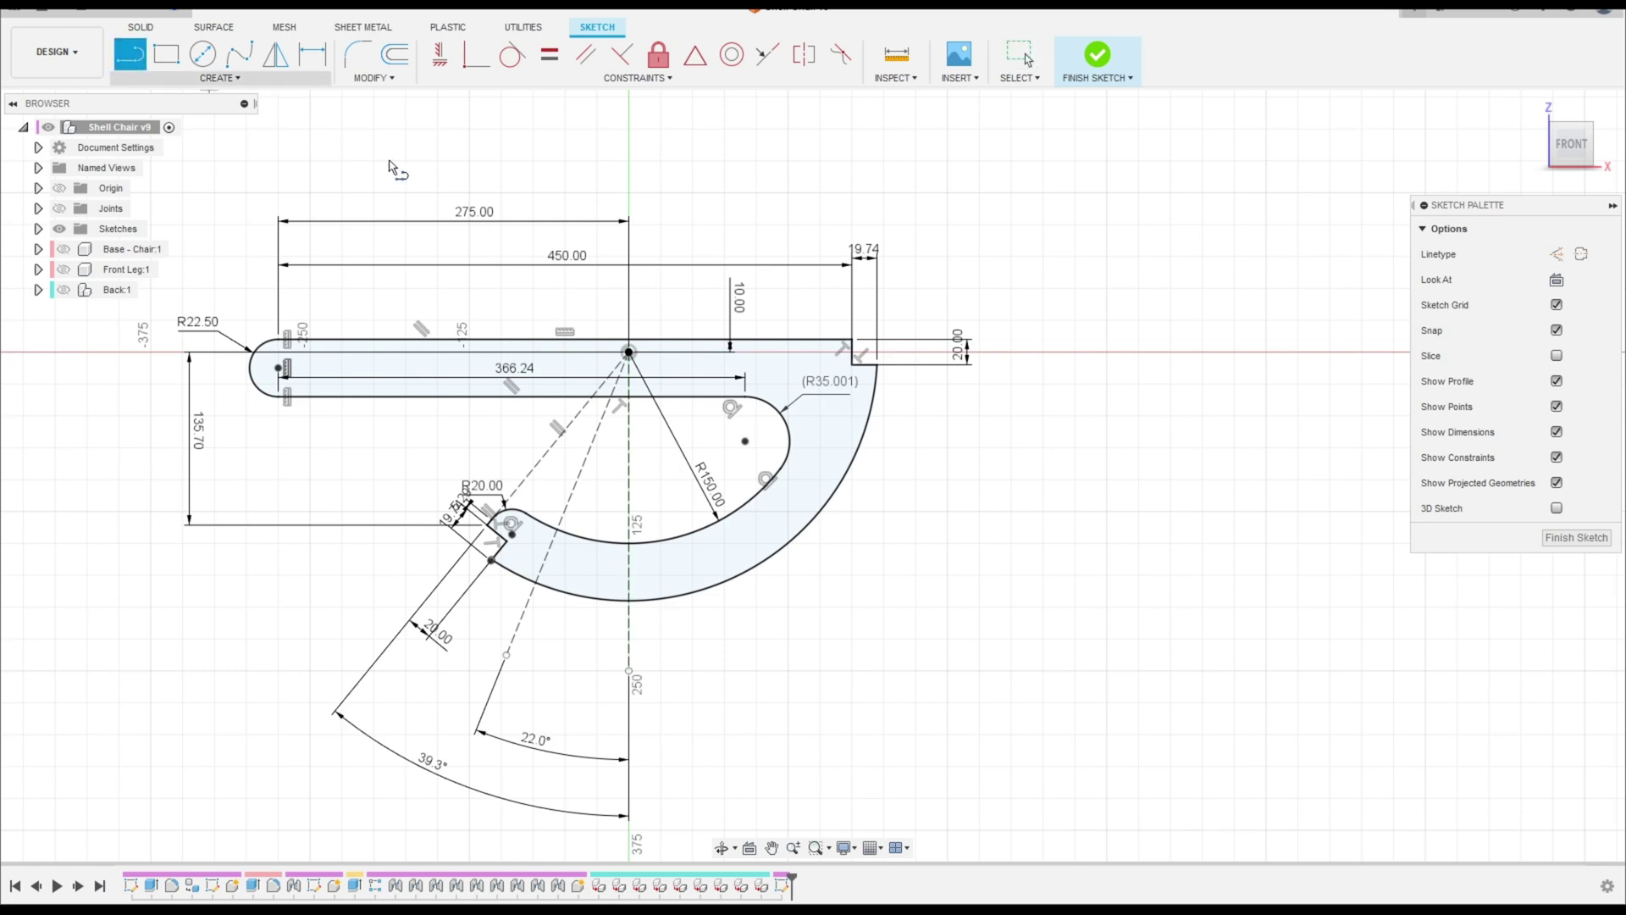
pyautogui.scroll(2, 822, 351)
pyautogui.scroll(2, 821, 351)
pyautogui.click(837, 298)
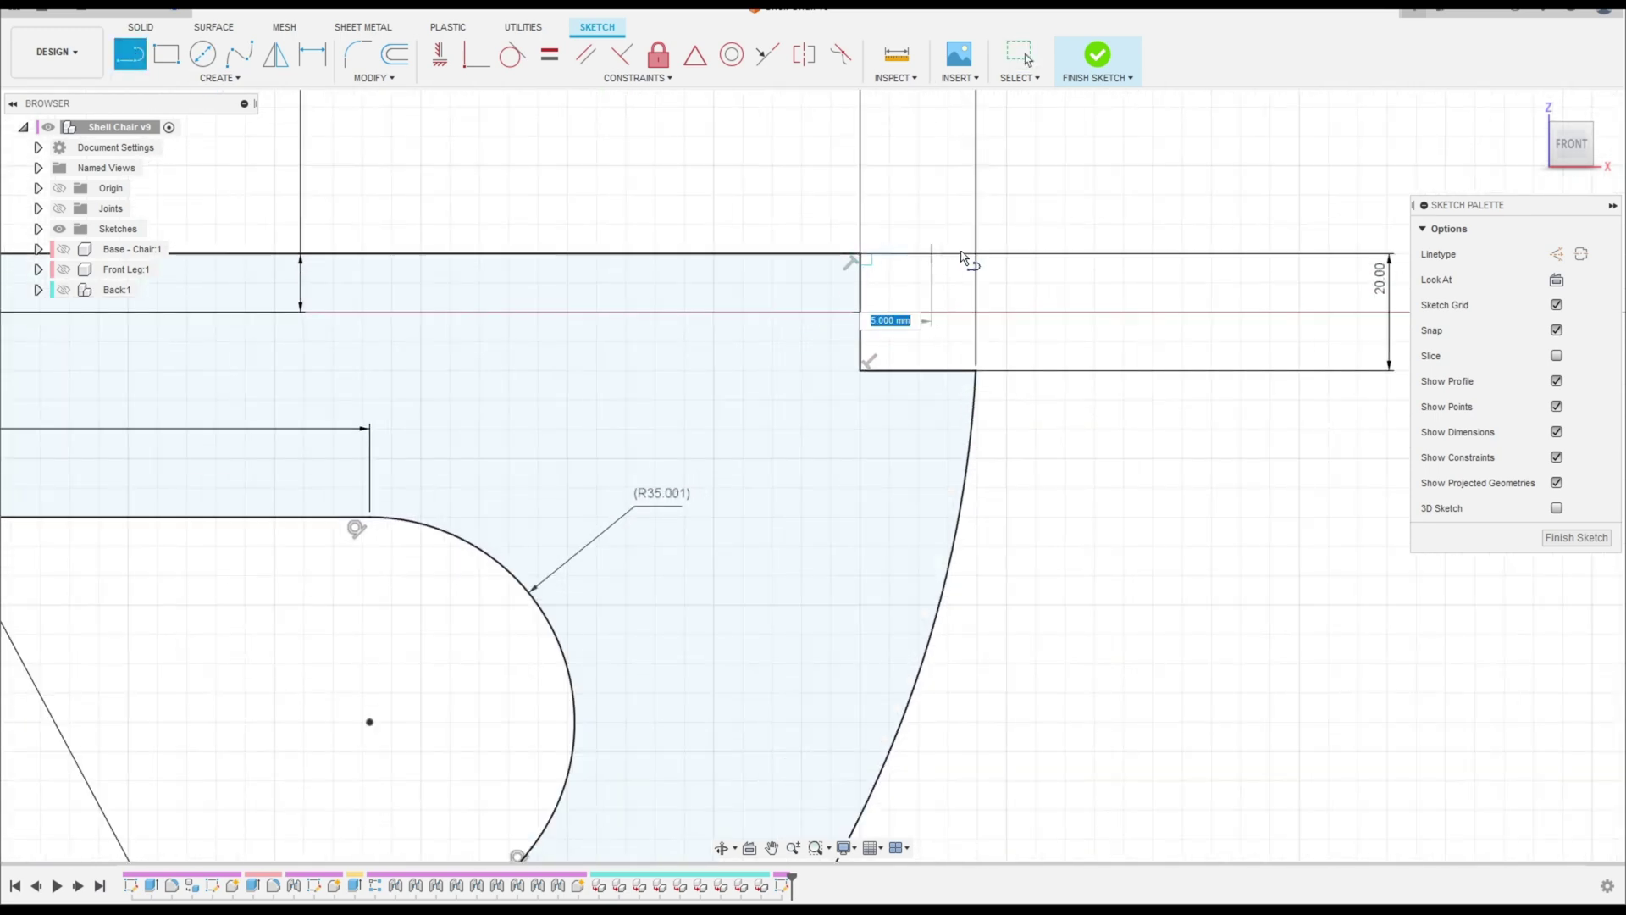
pyautogui.scroll(-3, 982, 264)
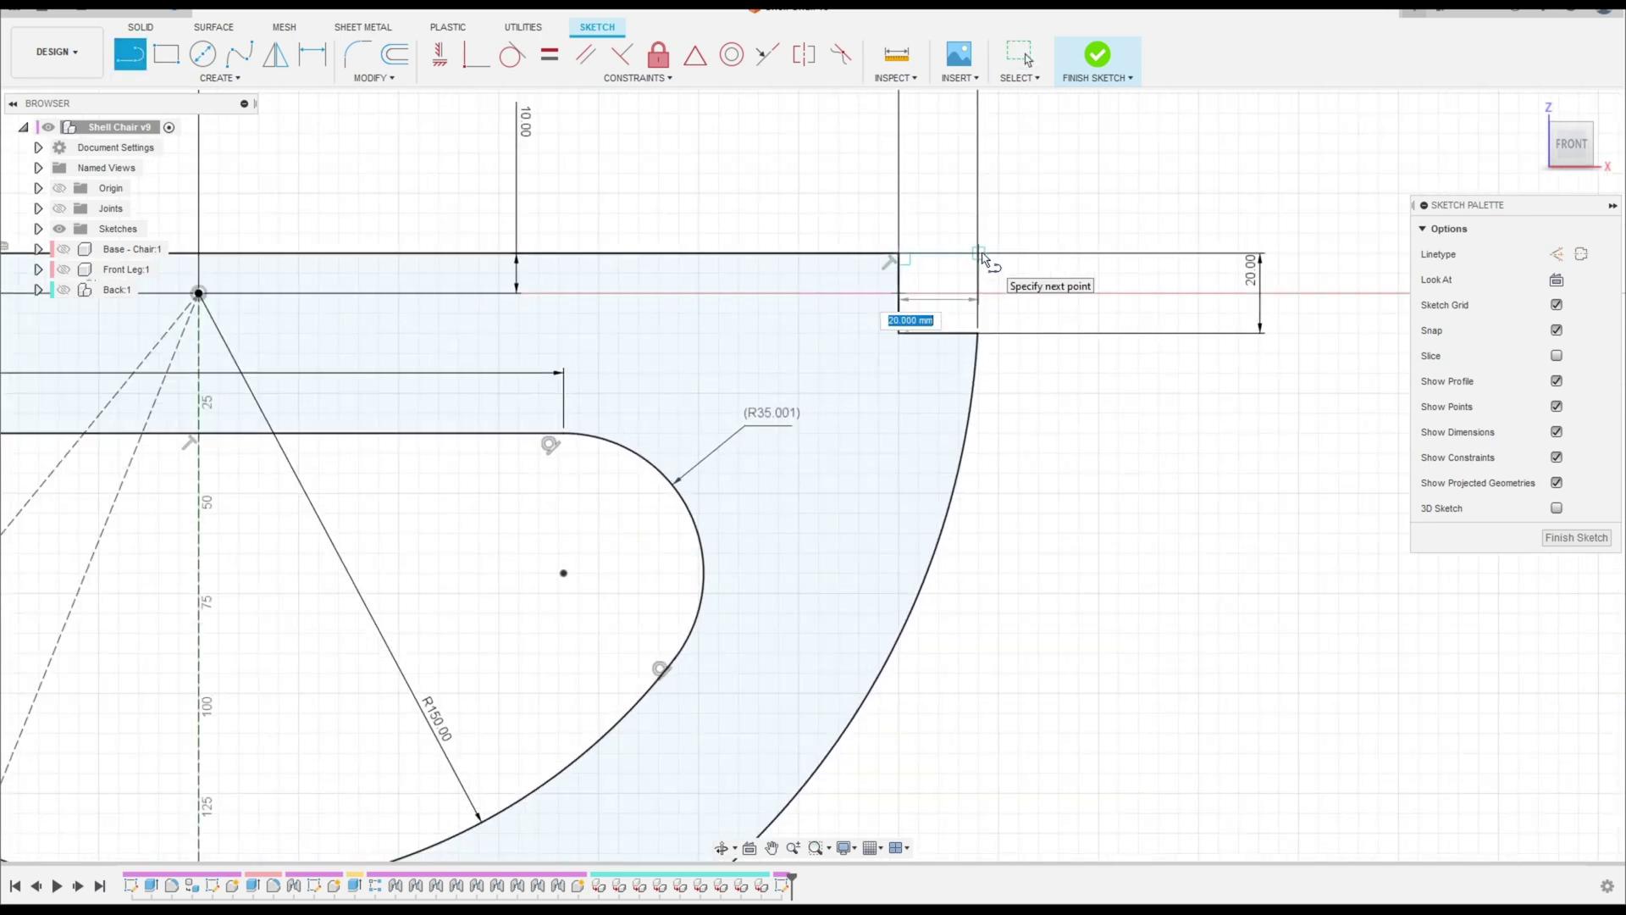
pyautogui.moveTo(983, 264); pyautogui.dragTo(948, 475, button='middle')
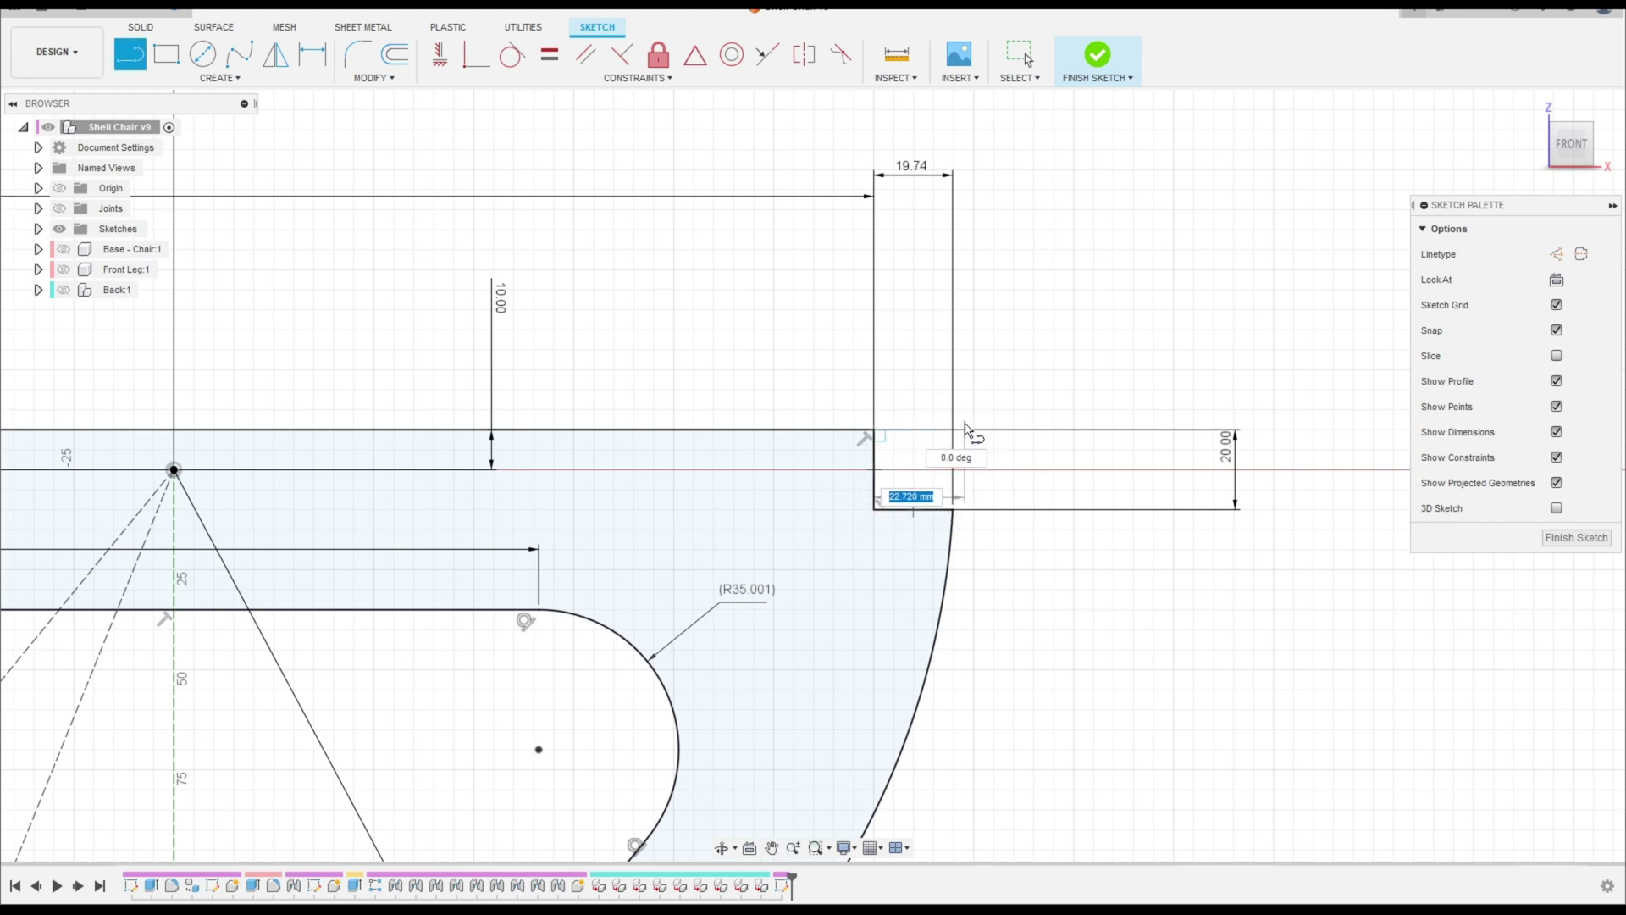
pyautogui.write('19,74')
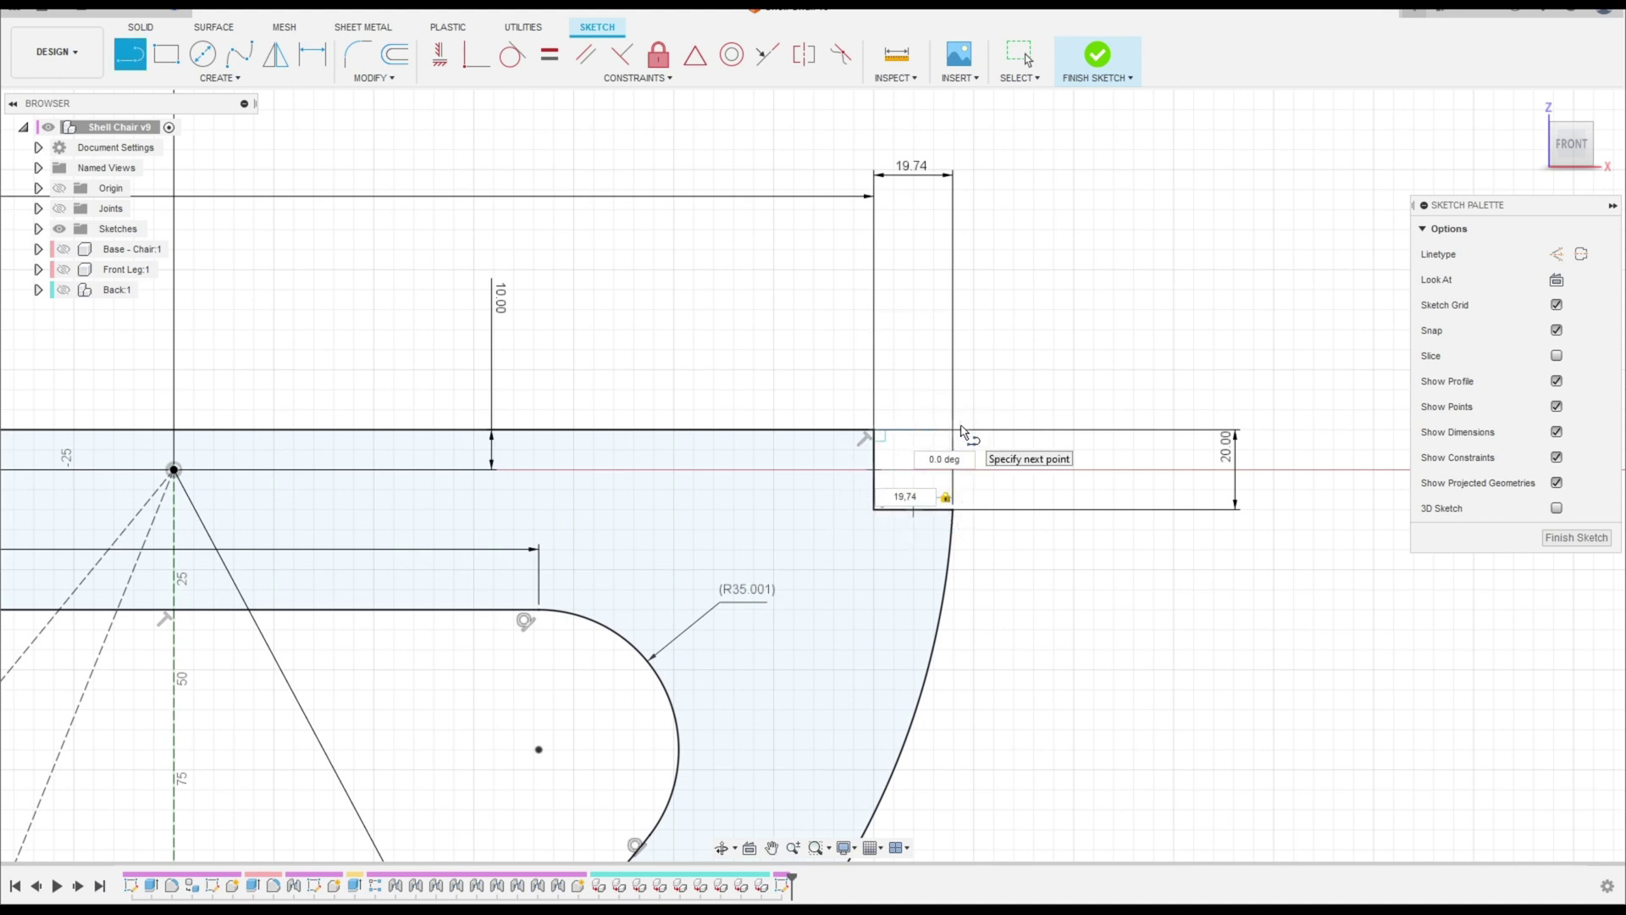
pyautogui.click(963, 431)
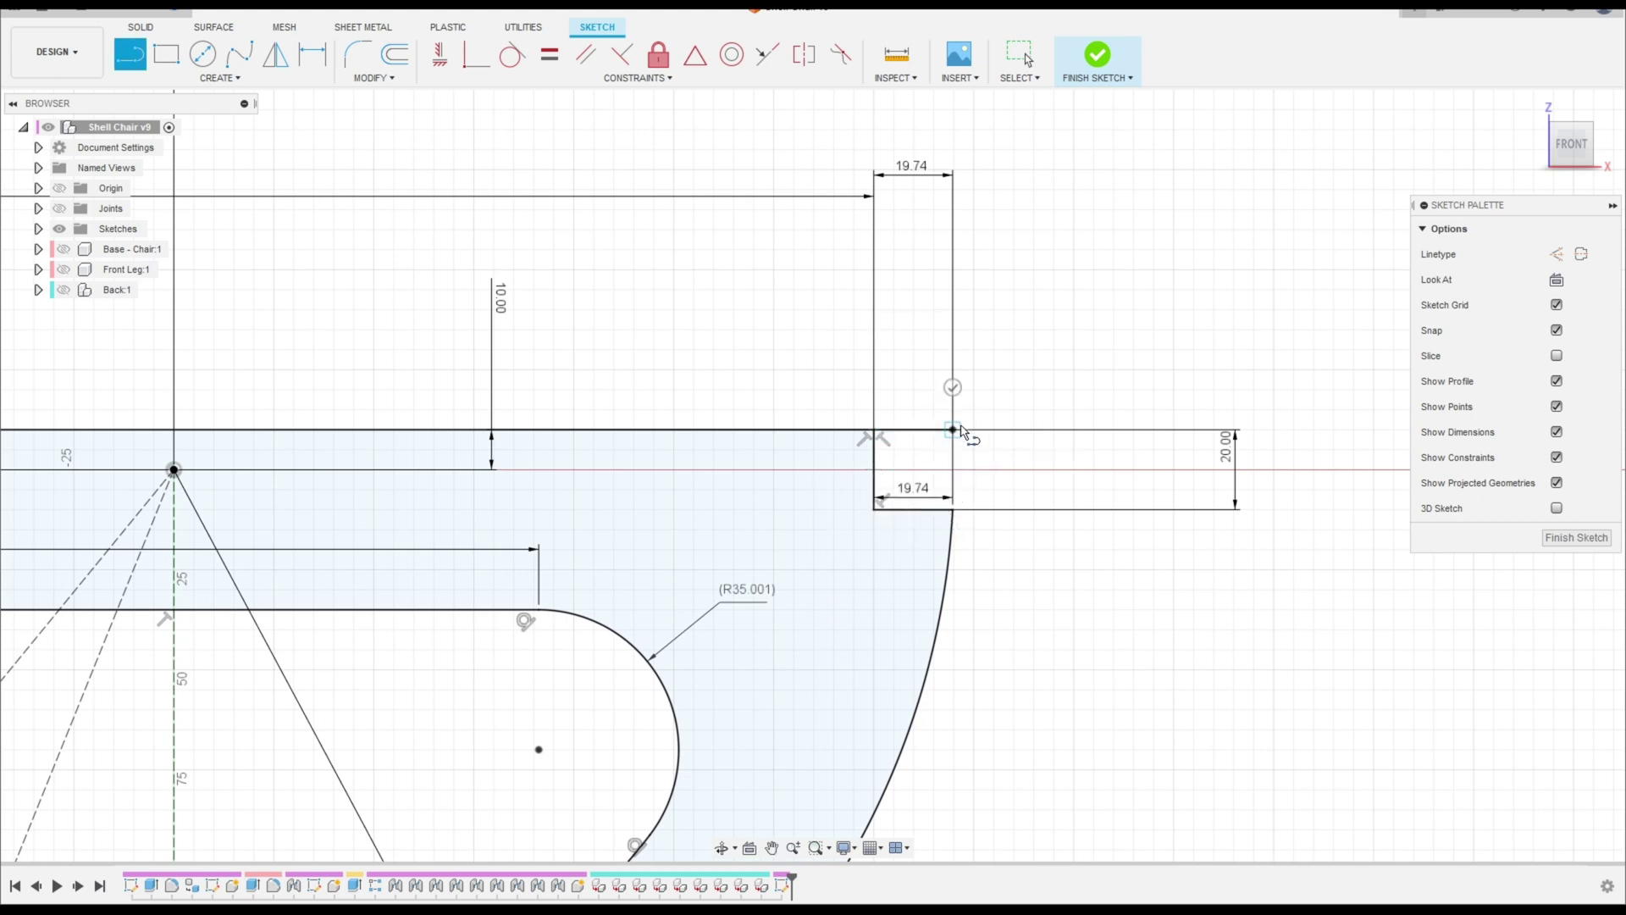
pyautogui.press('Escape')
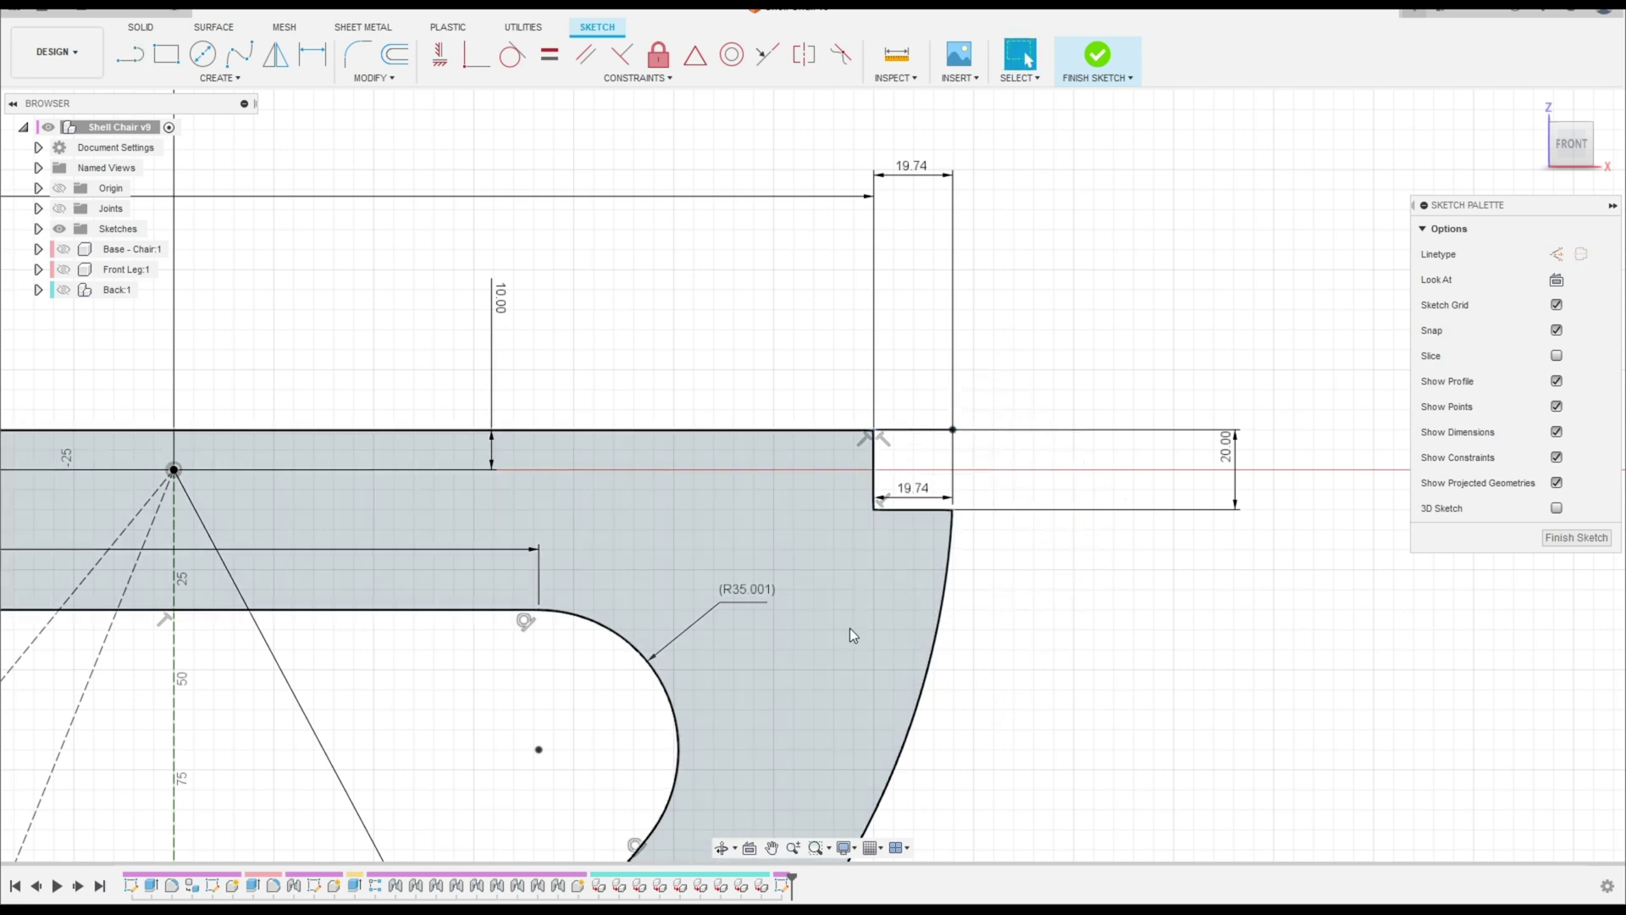
# Step: Set up a circular sketch pattern of the three lines of the upper-right notch with the origin as center point
pyautogui.scroll(-2, 847, 627)
pyautogui.moveTo(810, 644); pyautogui.dragTo(945, 501, button='middle')
pyautogui.scroll(-2, 931, 542)
pyautogui.moveTo(907, 578); pyautogui.dragTo(818, 571, button='middle')
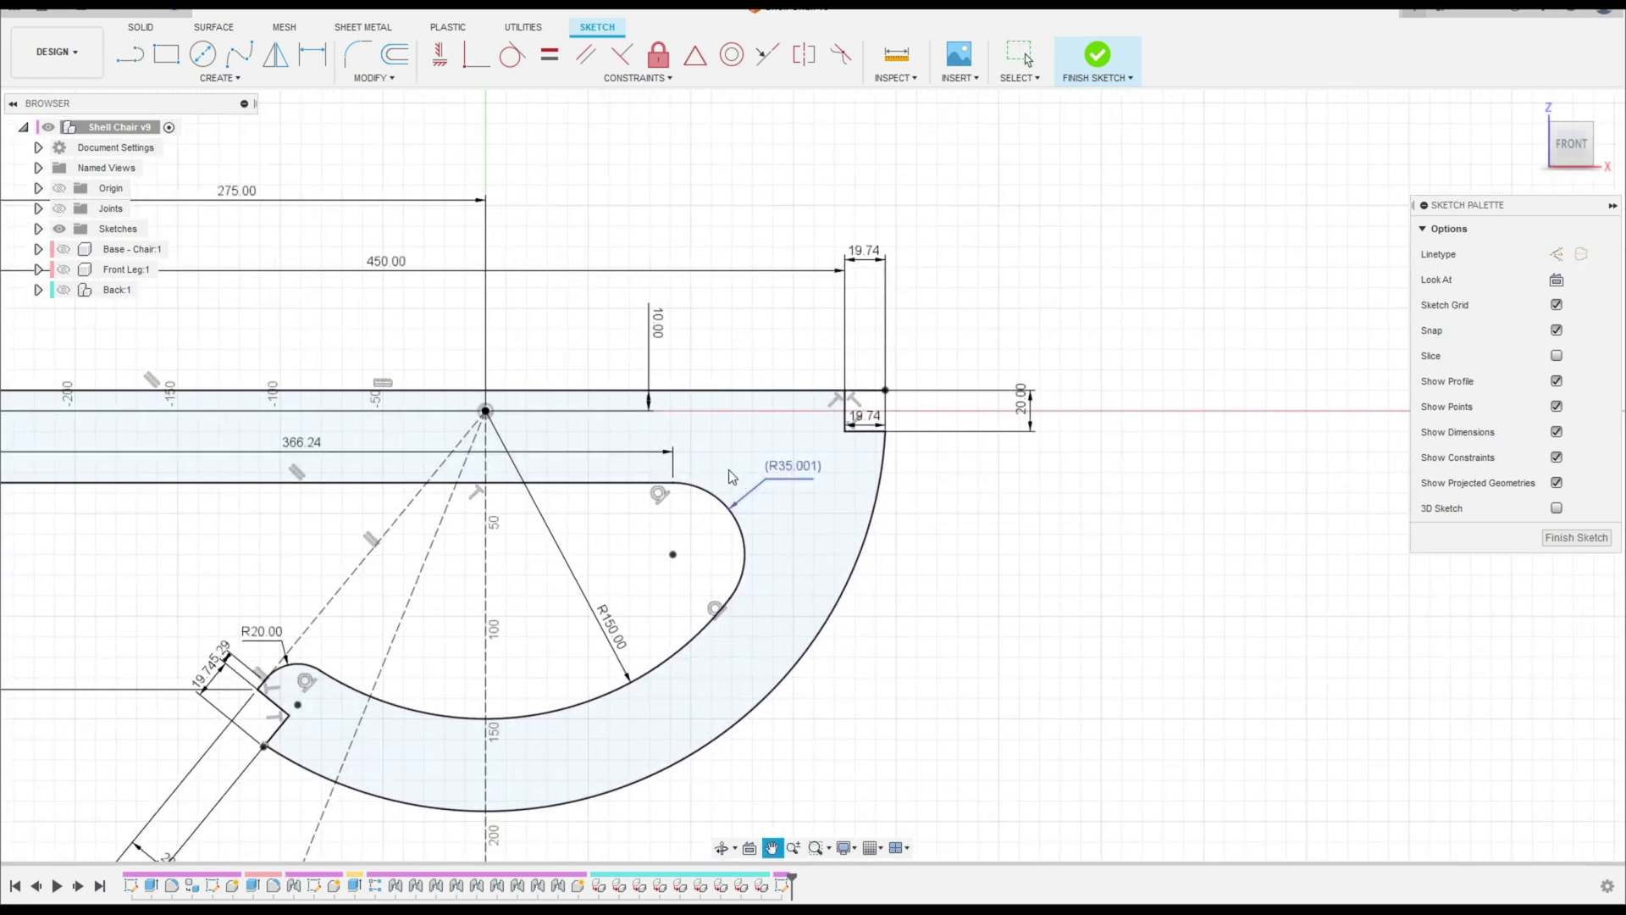
pyautogui.click(262, 79)
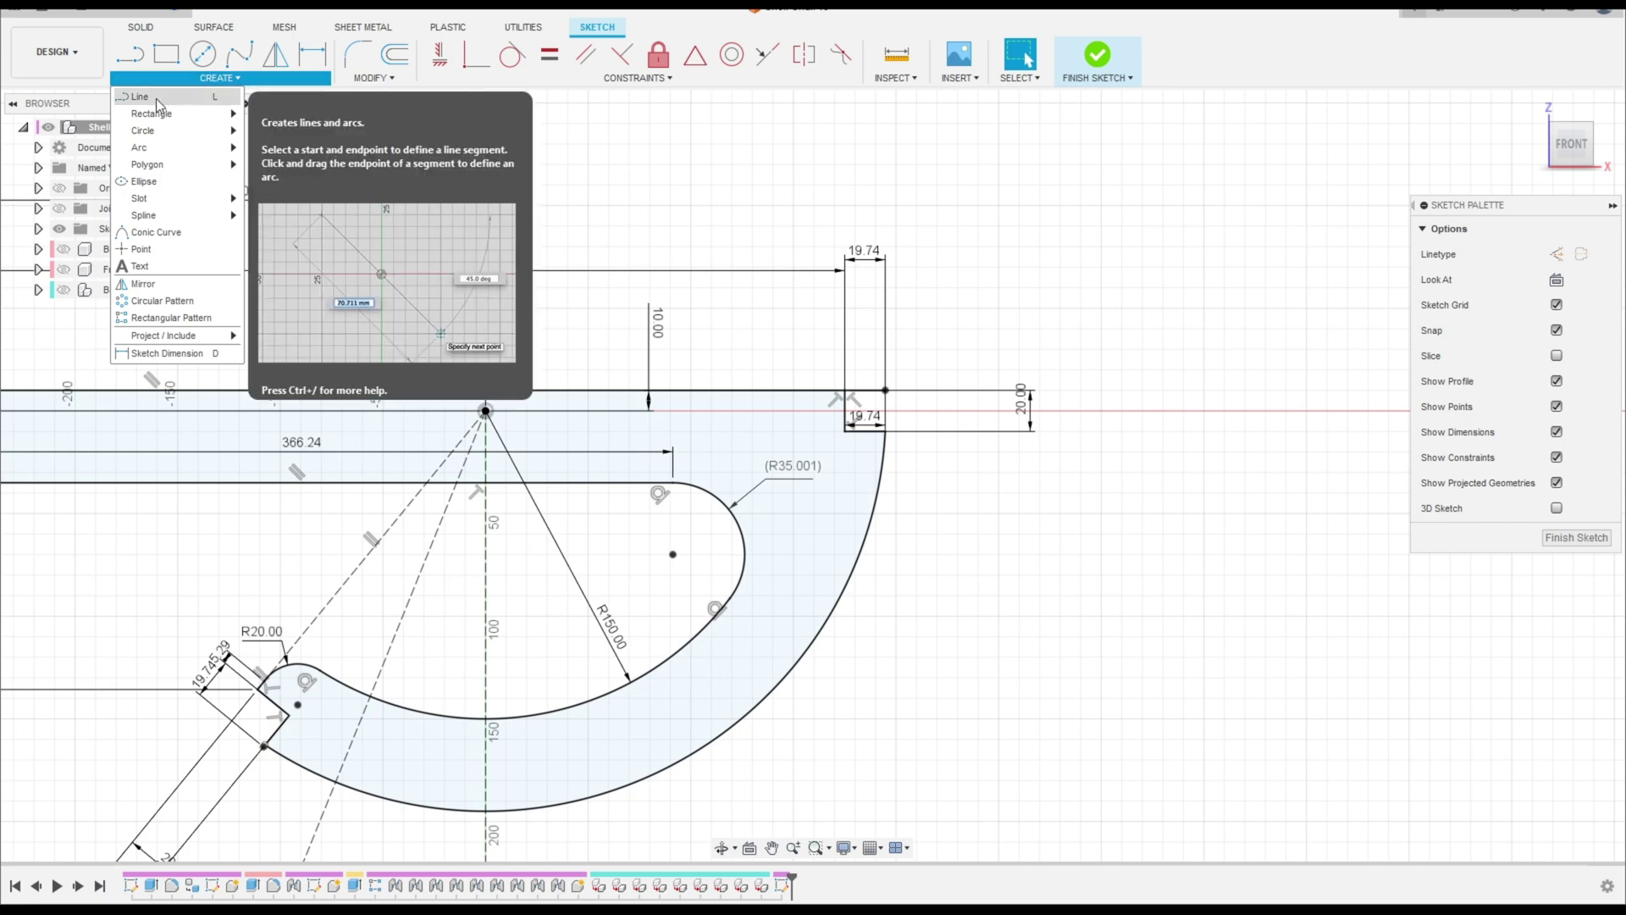
pyautogui.click(161, 302)
pyautogui.scroll(3, 862, 395)
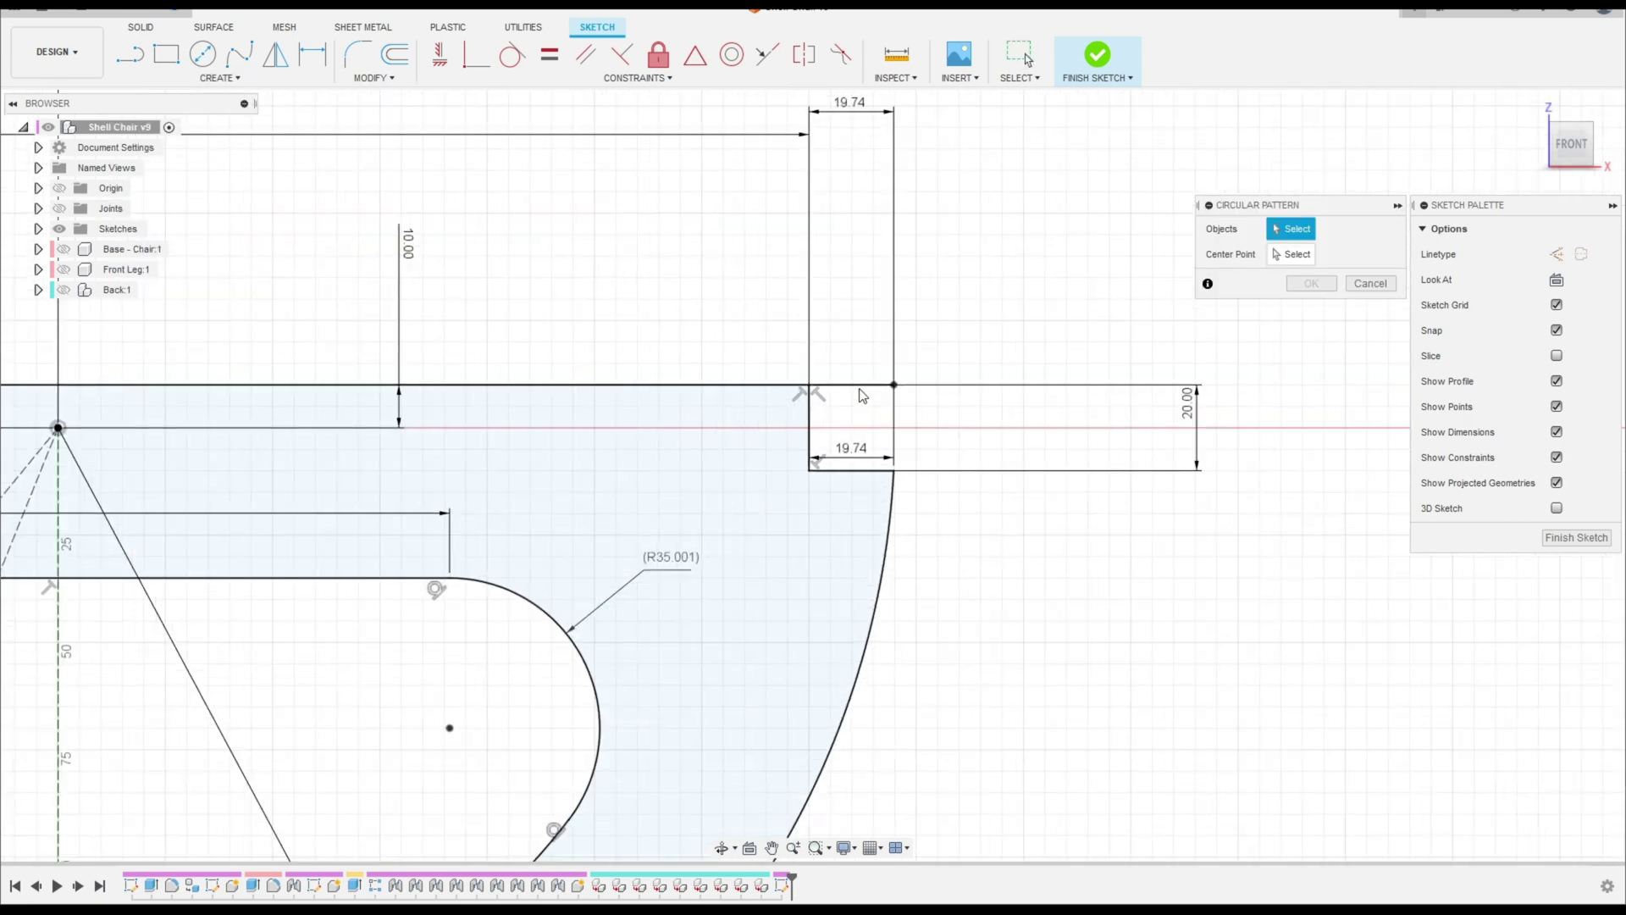
pyautogui.click(854, 385)
pyautogui.click(810, 428)
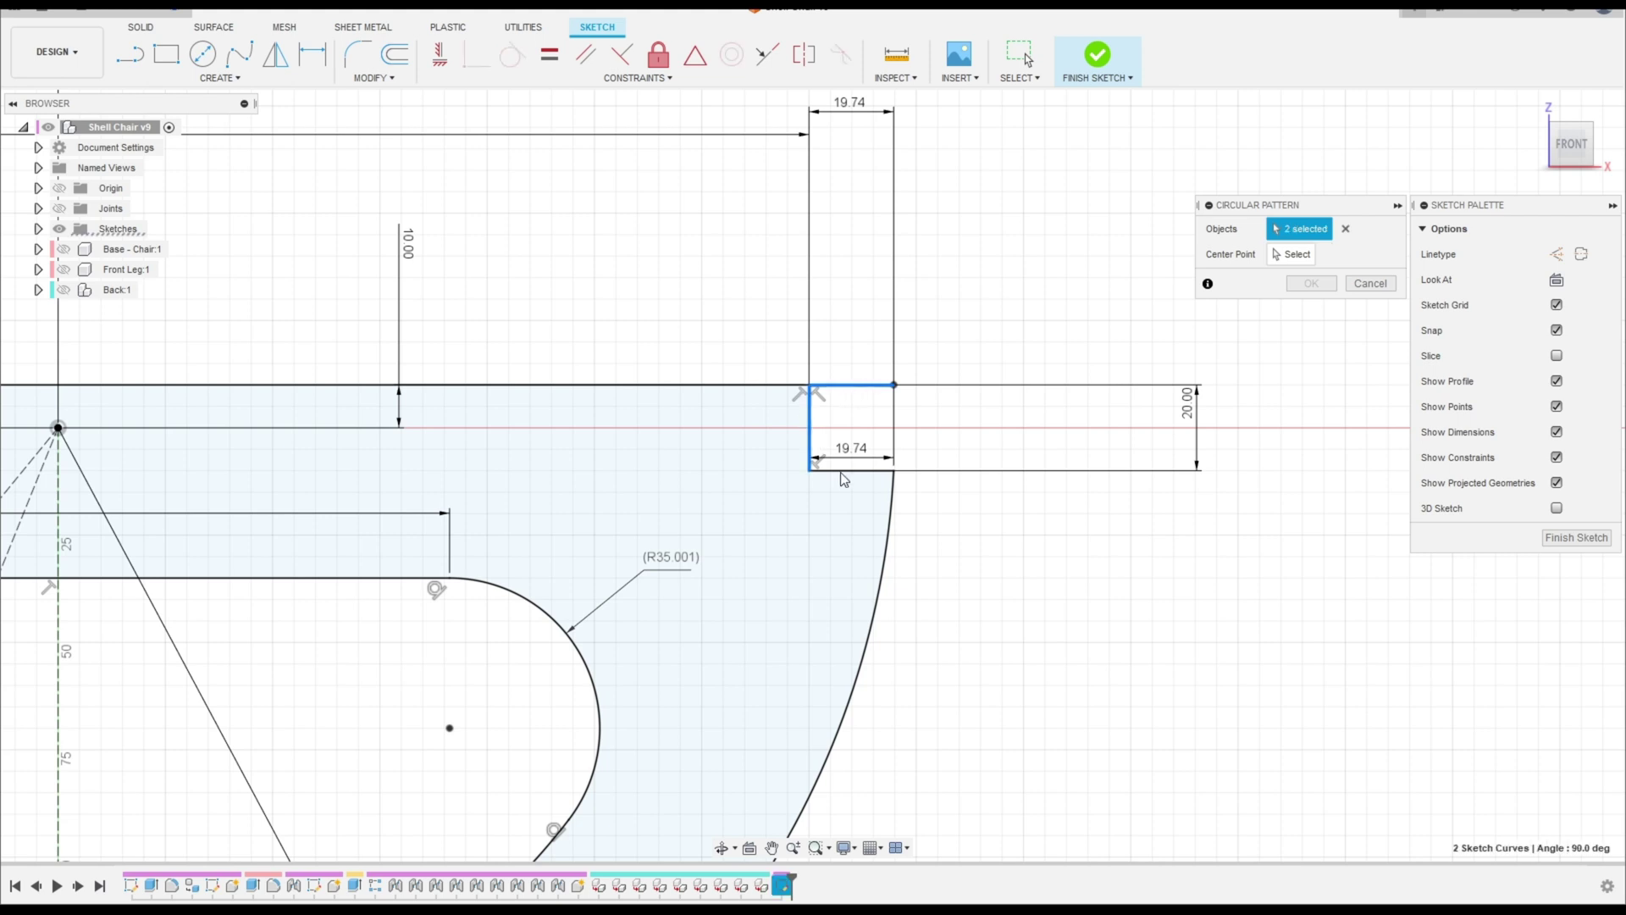
pyautogui.click(848, 471)
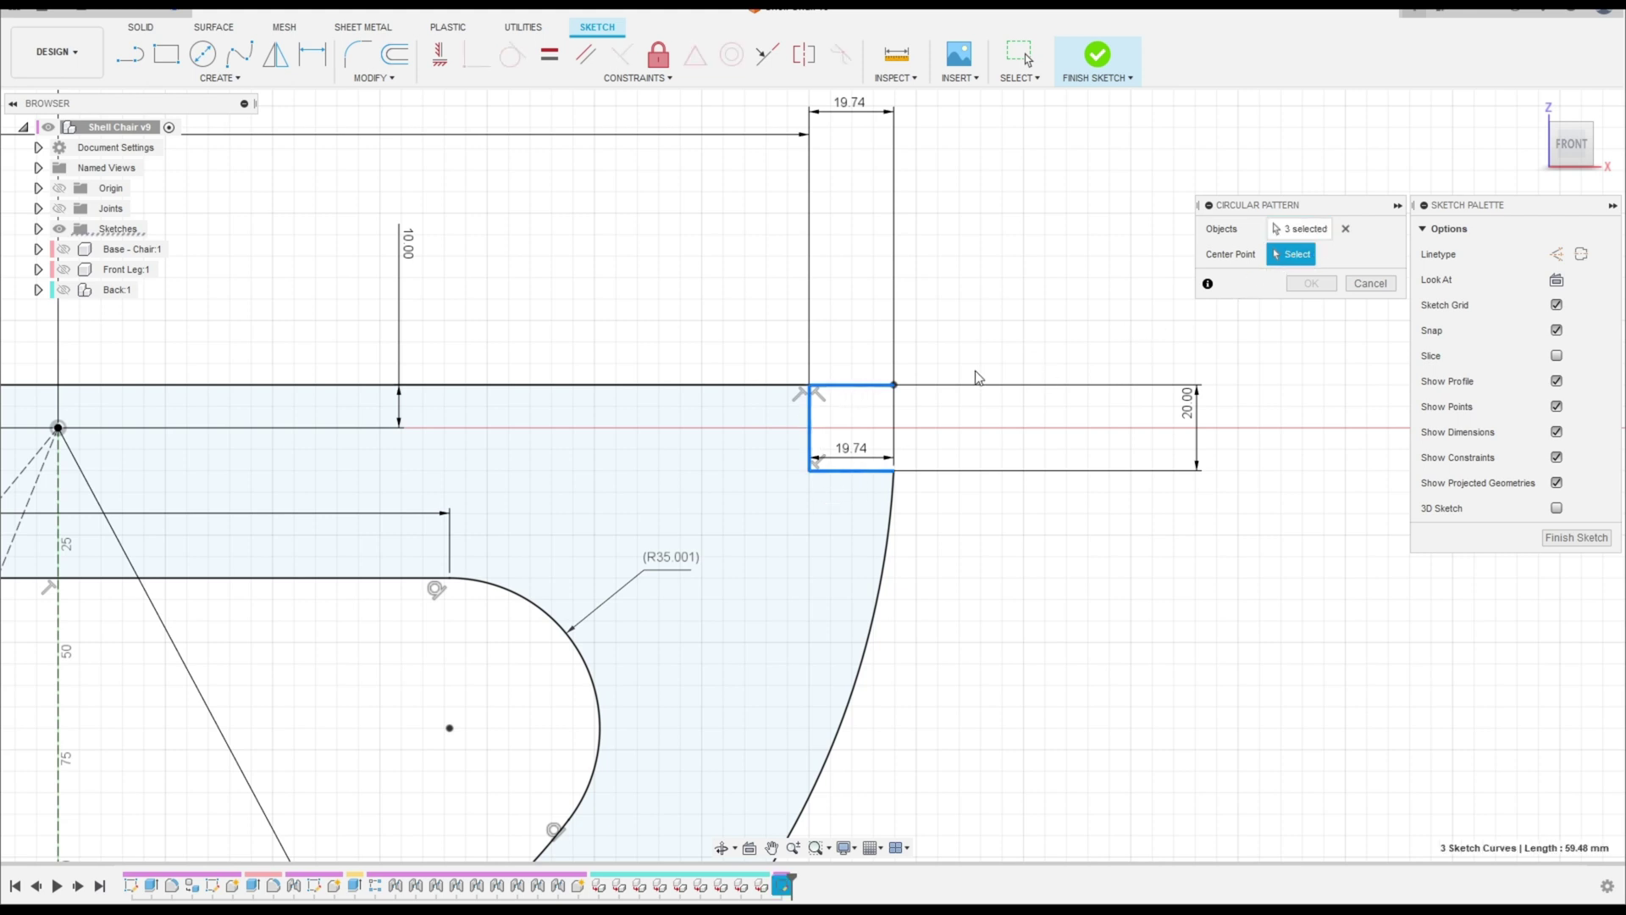
pyautogui.scroll(-2, 423, 508)
pyautogui.click(117, 442)
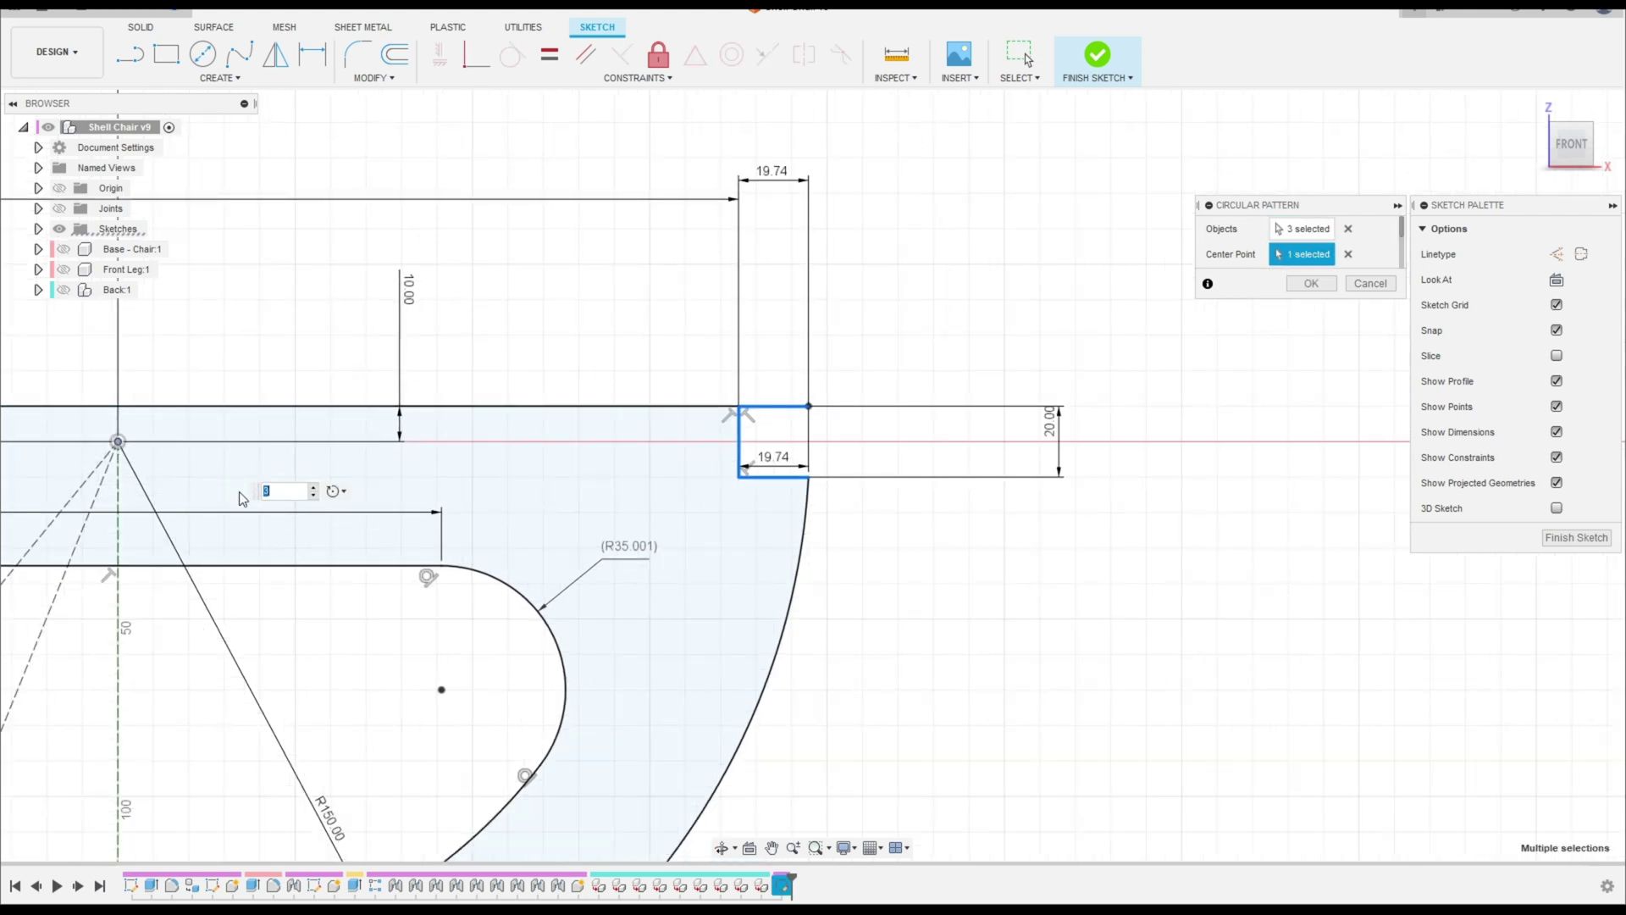
# Step: Complete the notch's circular pattern with partial distribution over a 98-degree angle and a quantity of 8
pyautogui.moveTo(599, 618); pyautogui.dragTo(698, 426, button='middle')
pyautogui.moveTo(1315, 215); pyautogui.dragTo(1194, 346)
pyautogui.scroll(-2, 962, 530)
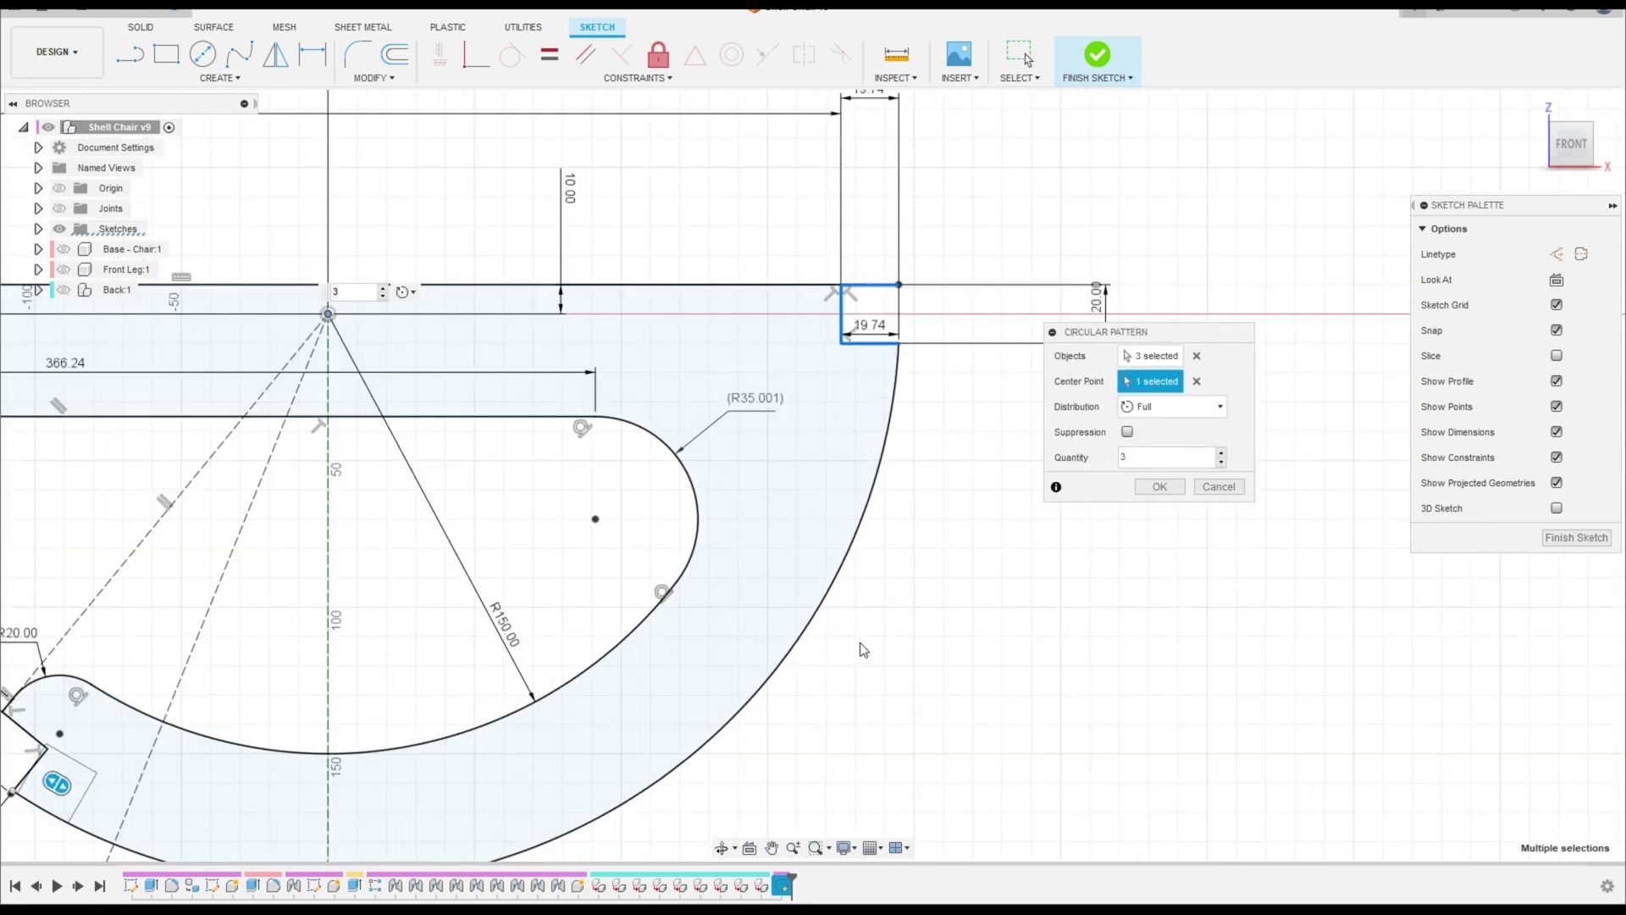
pyautogui.moveTo(847, 542); pyautogui.dragTo(985, 444, button='middle')
pyautogui.click(1178, 407)
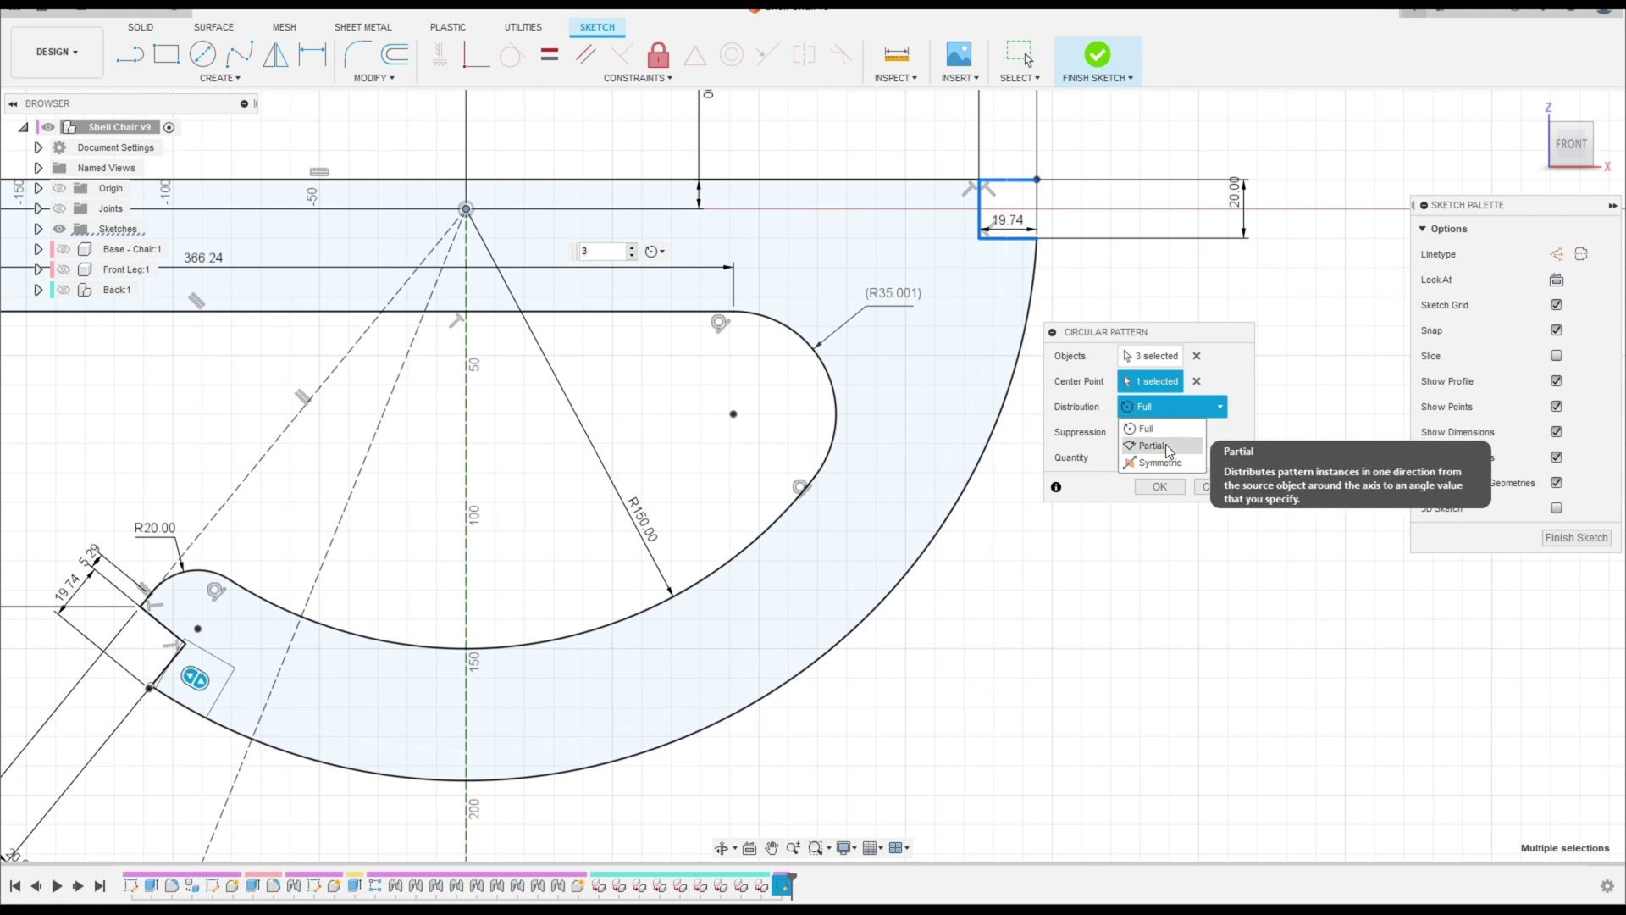
pyautogui.click(1165, 444)
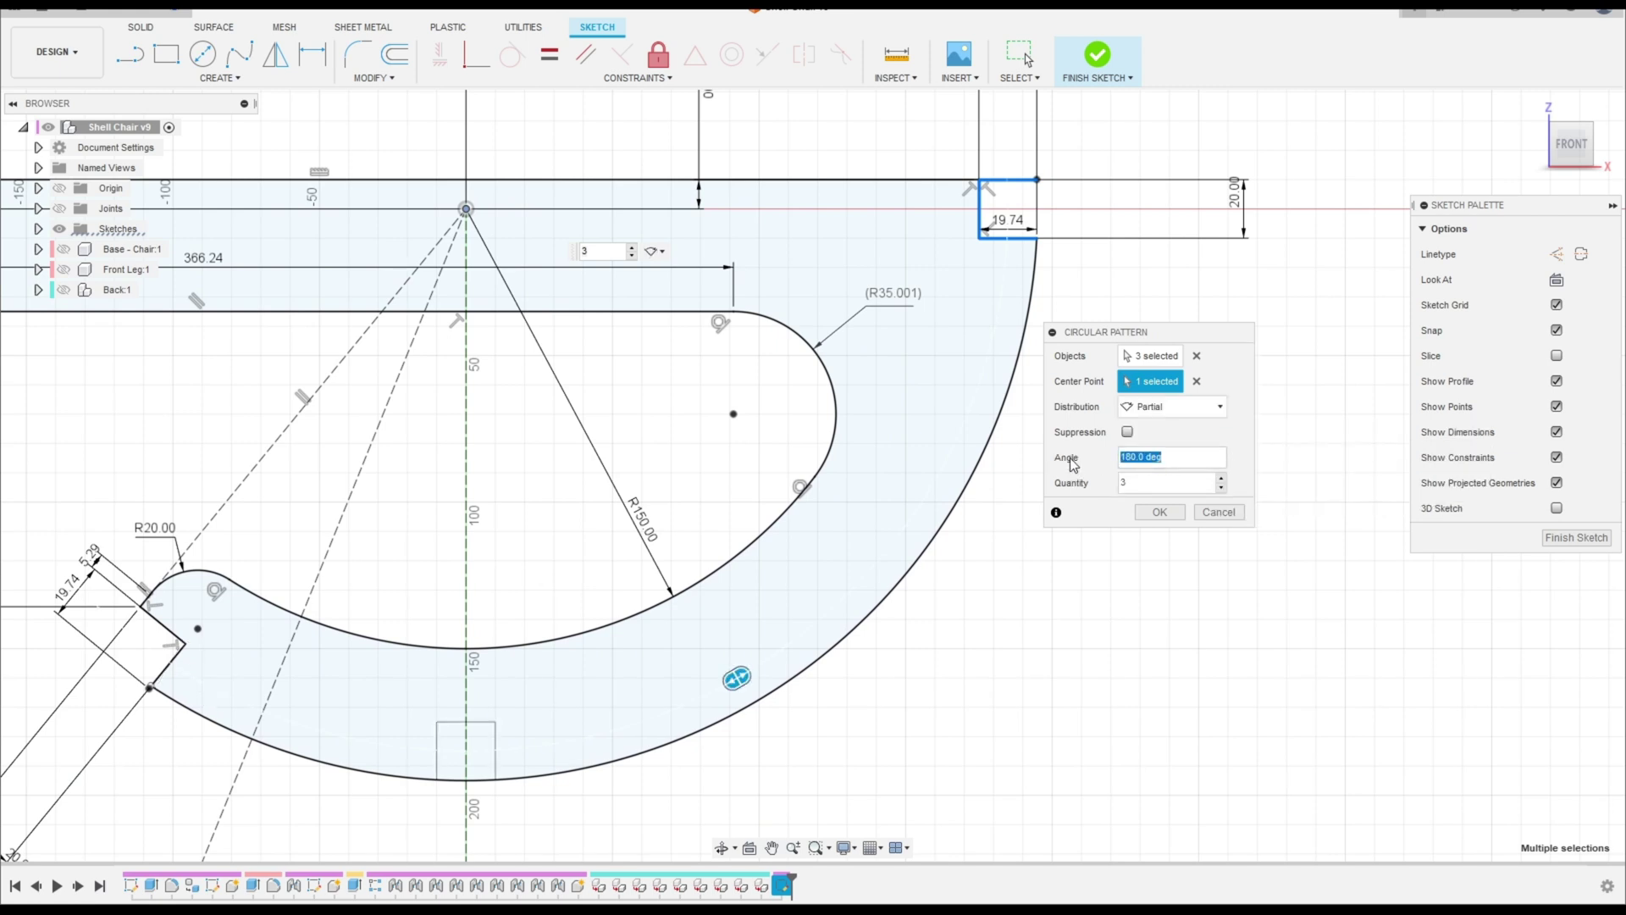
pyautogui.write('98')
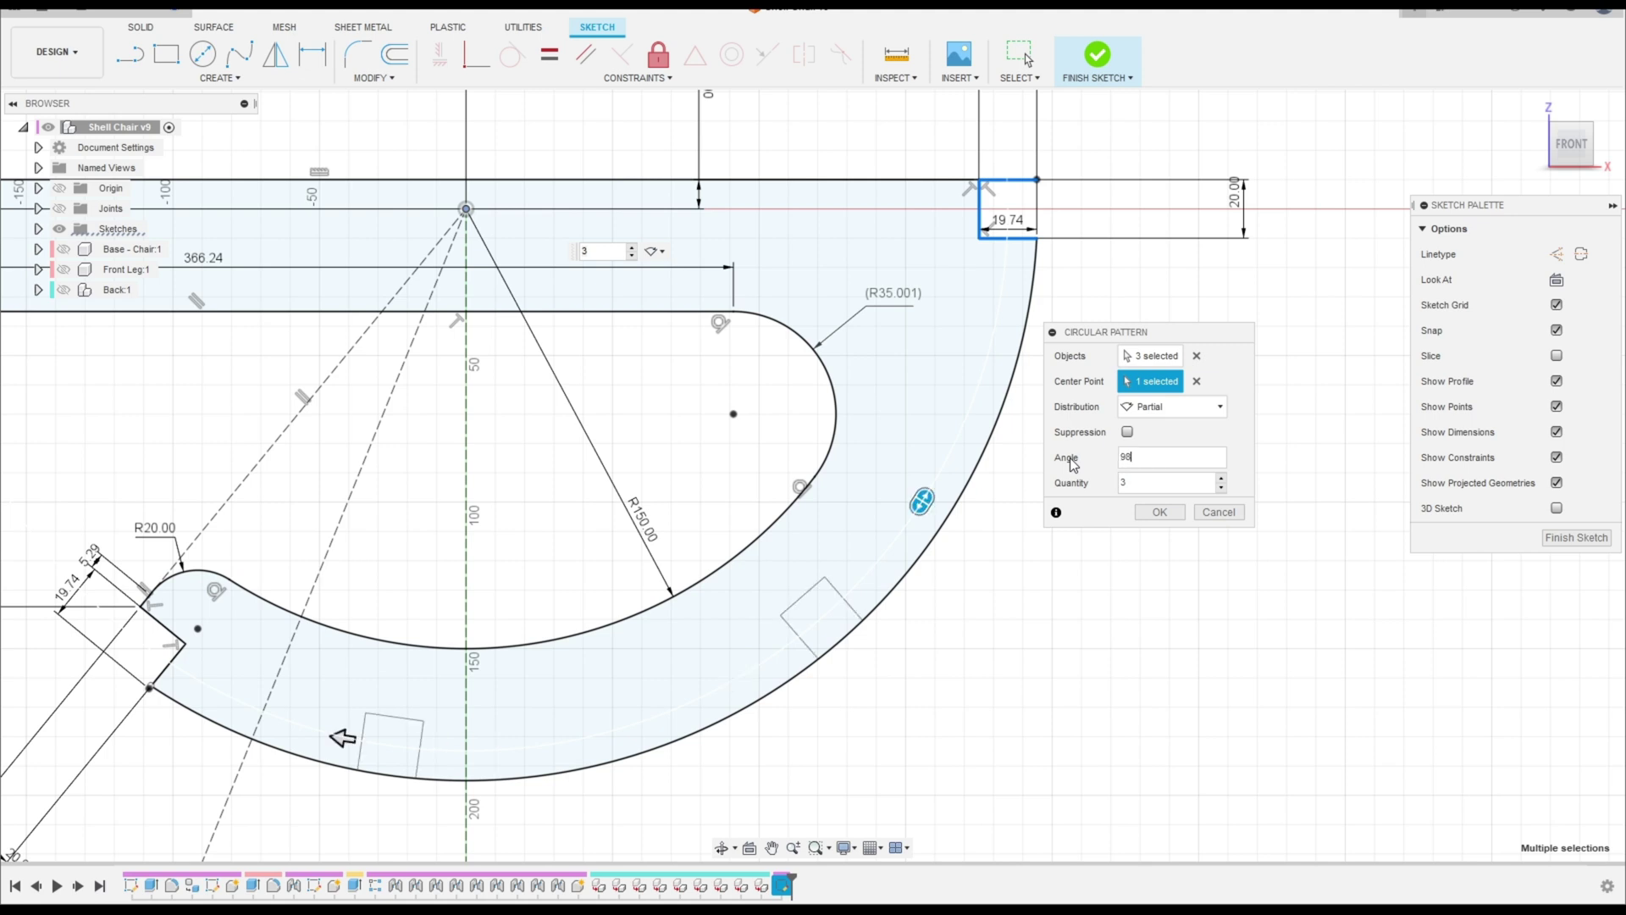
pyautogui.press('Tab')
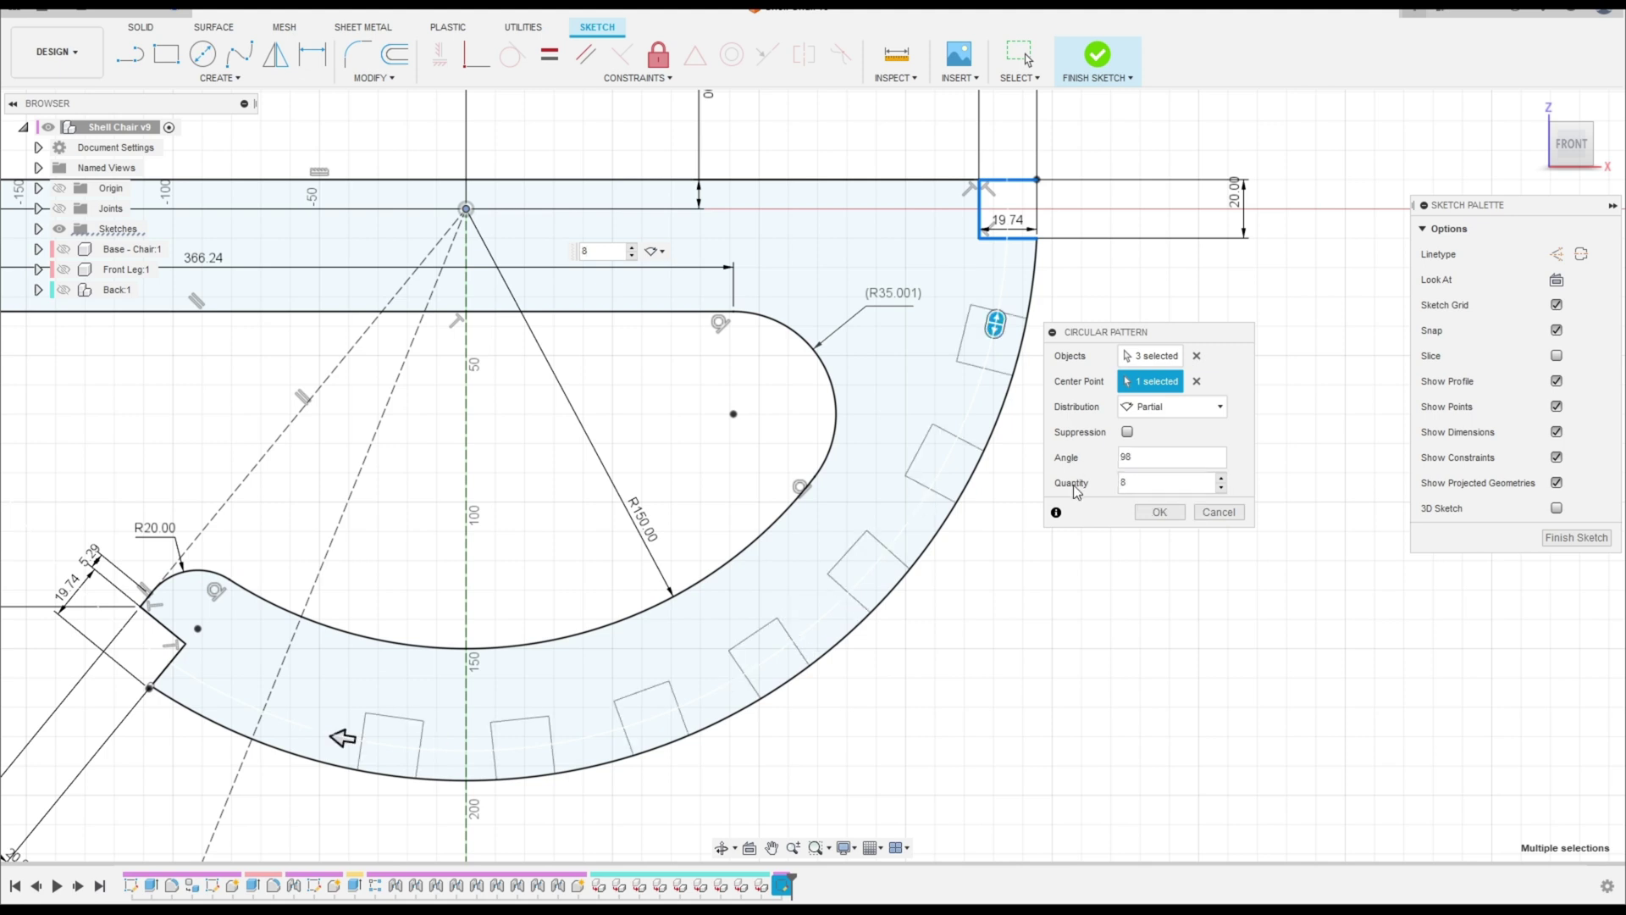
pyautogui.click(1158, 512)
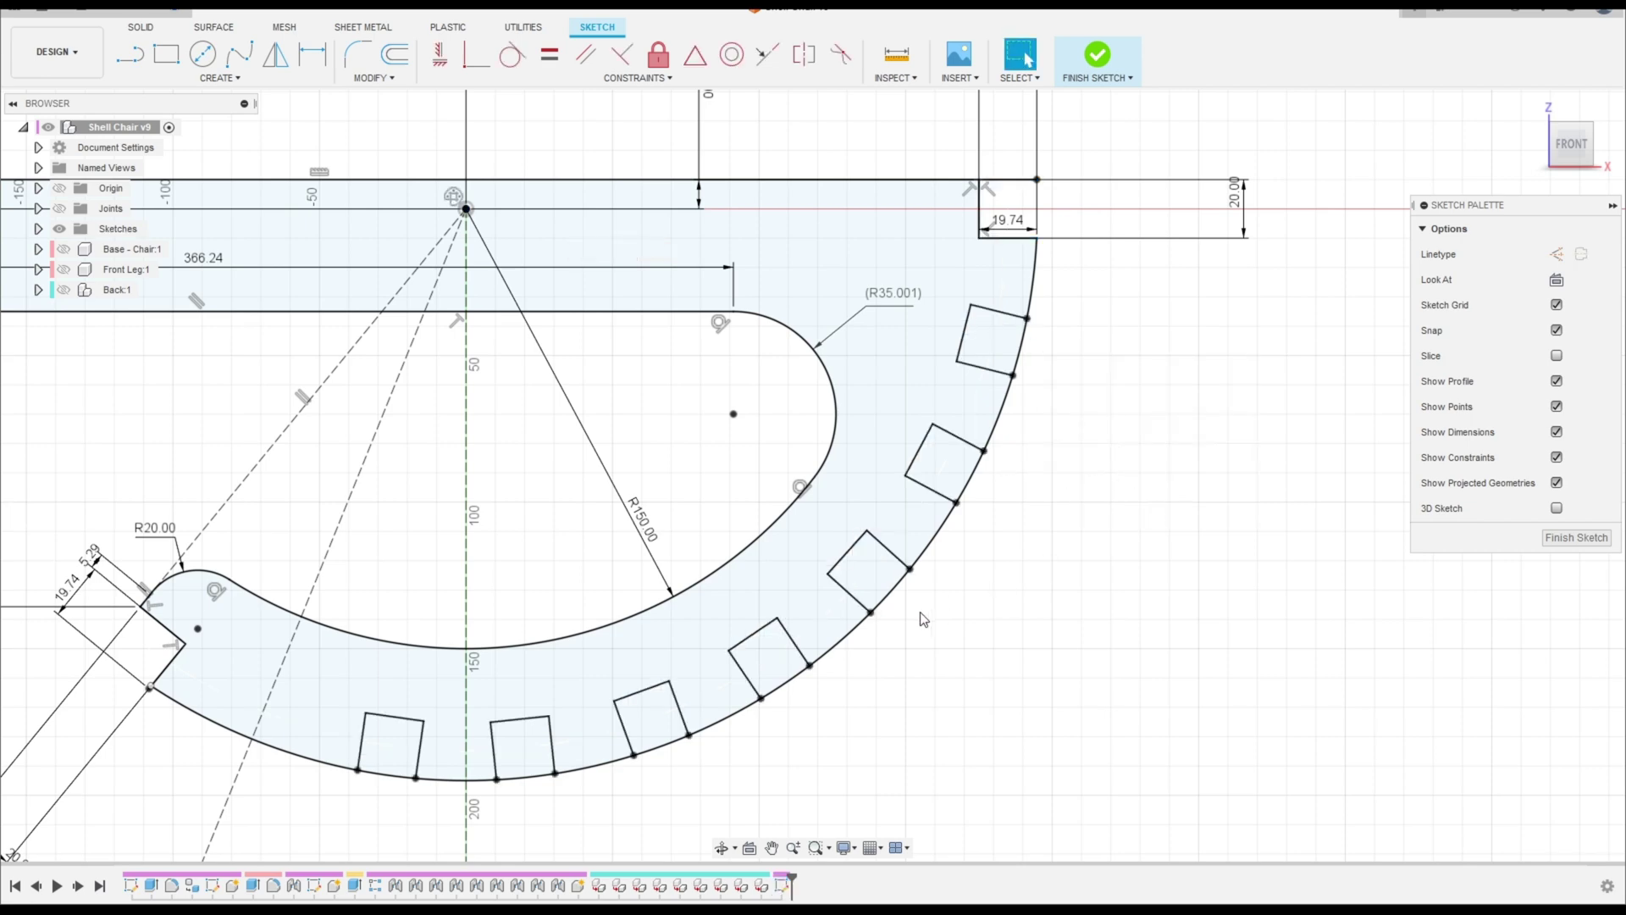
# Step: Draw a 19.74 mm line inward from the outer arc, just beside the lower-left notch, as the first side of a wide notch
pyautogui.scroll(-2, 908, 622)
pyautogui.moveTo(908, 622); pyautogui.dragTo(1203, 564, button='middle')
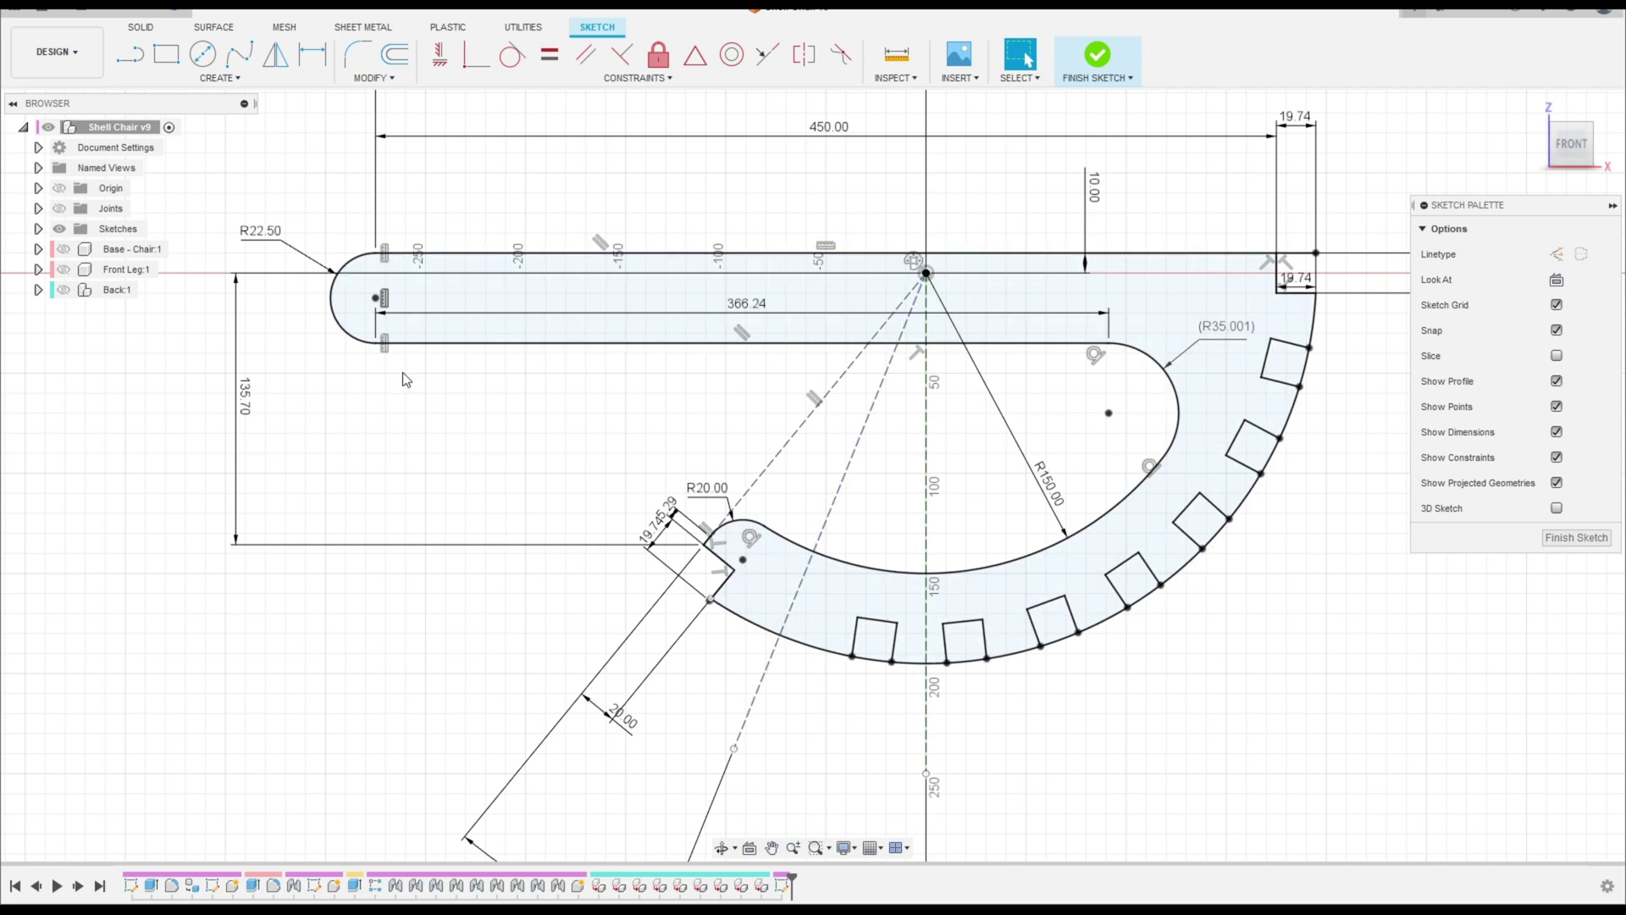
pyautogui.click(130, 53)
pyautogui.scroll(3, 783, 597)
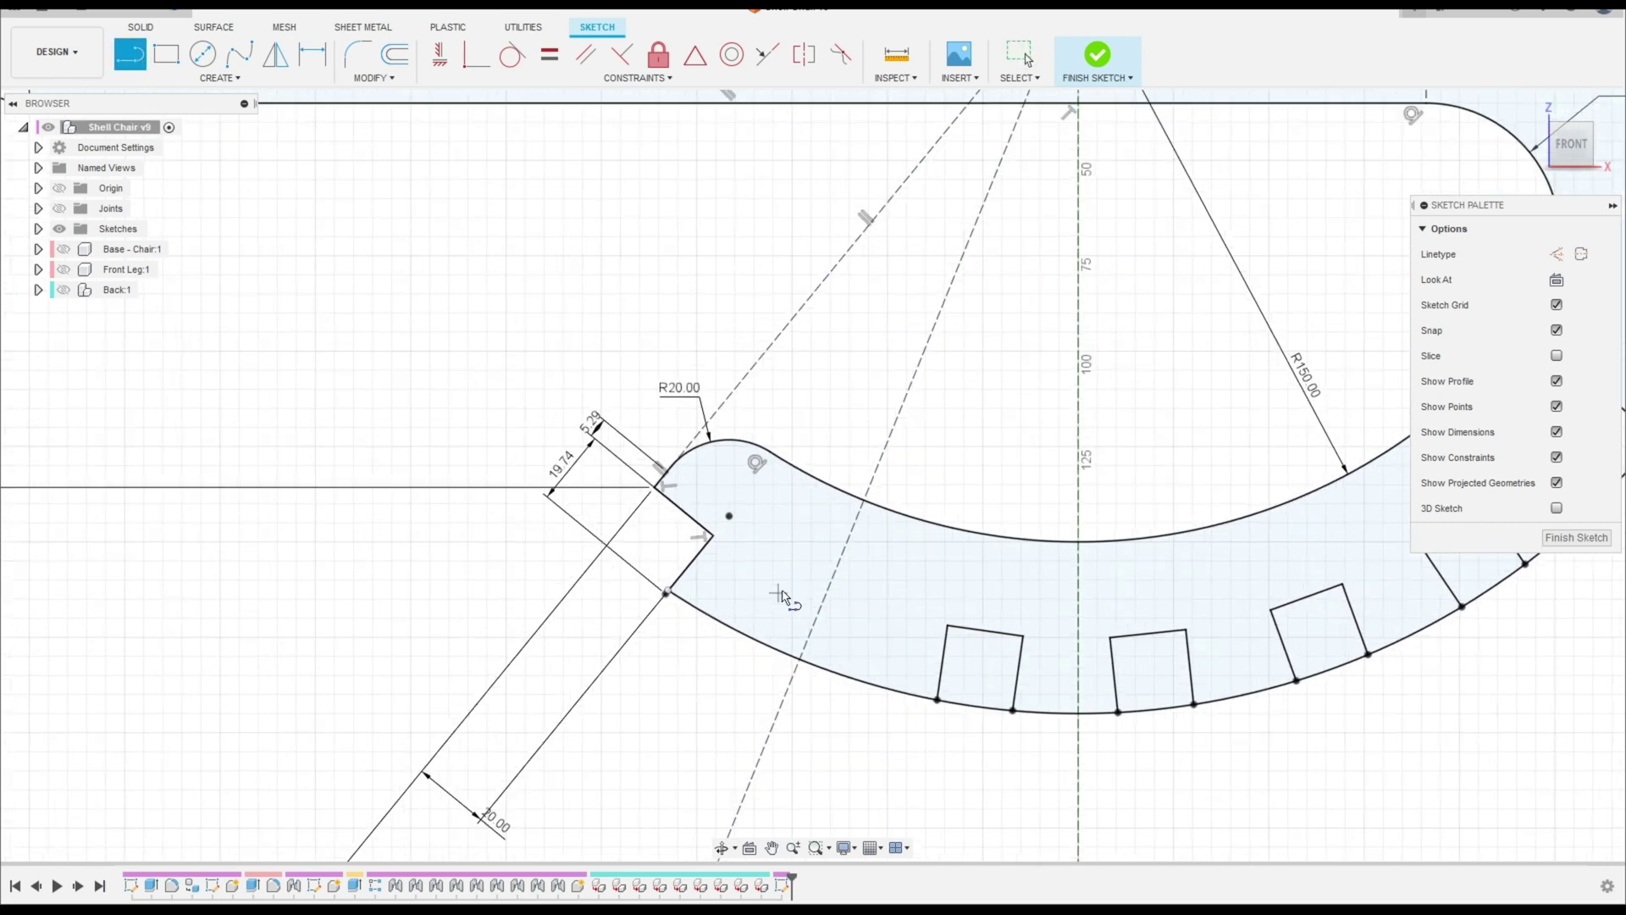
pyautogui.scroll(2, 781, 593)
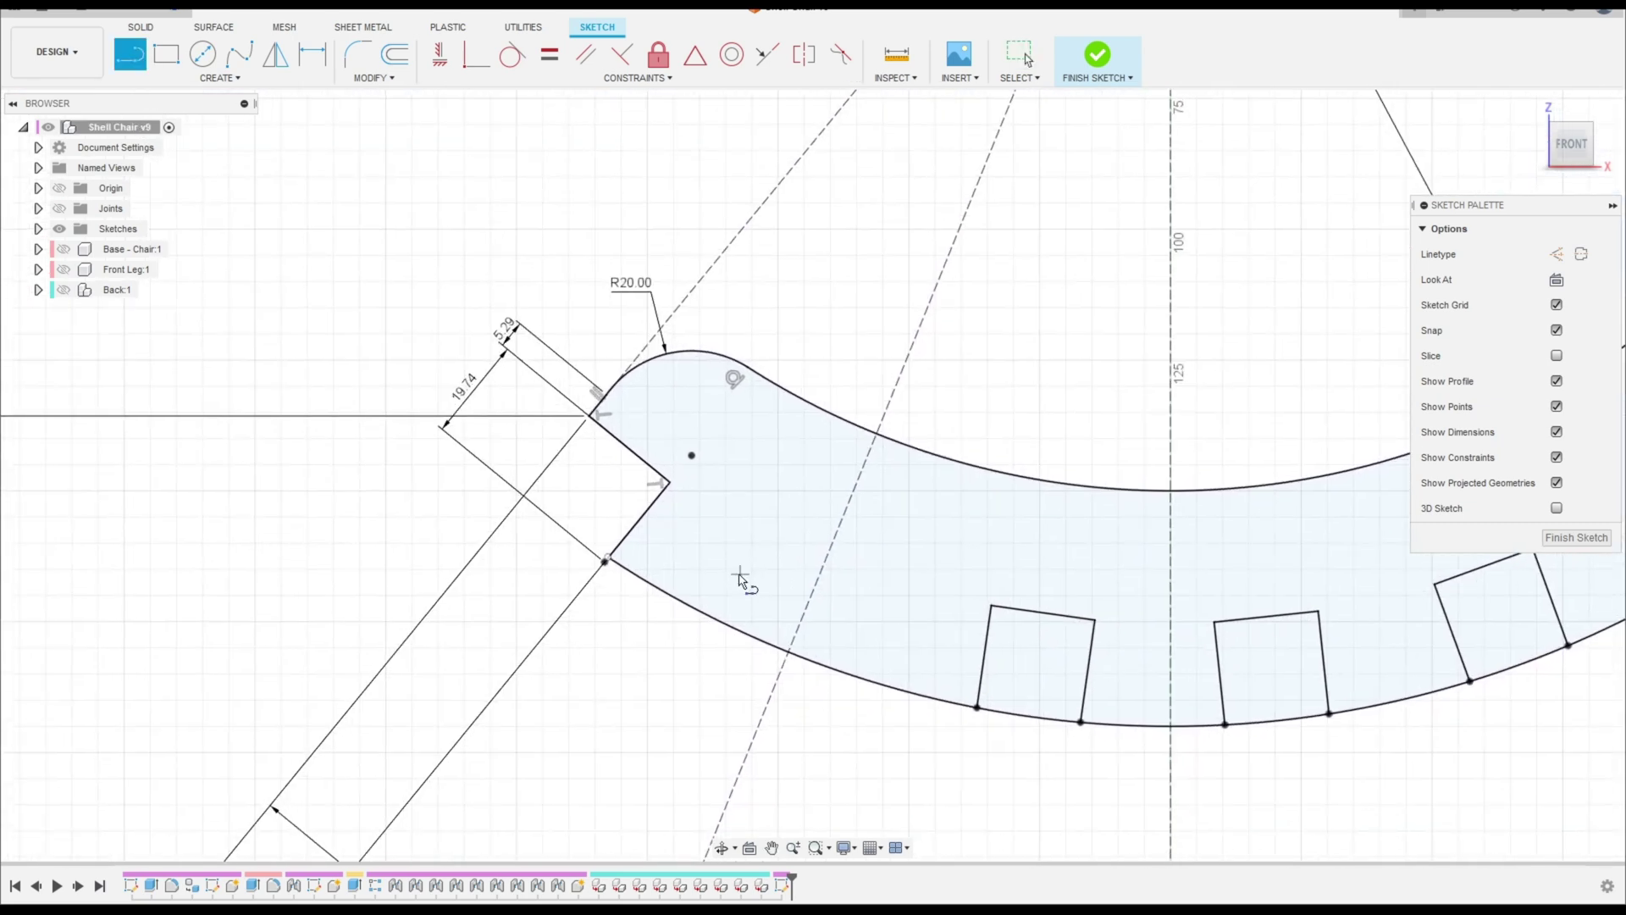
pyautogui.click(694, 608)
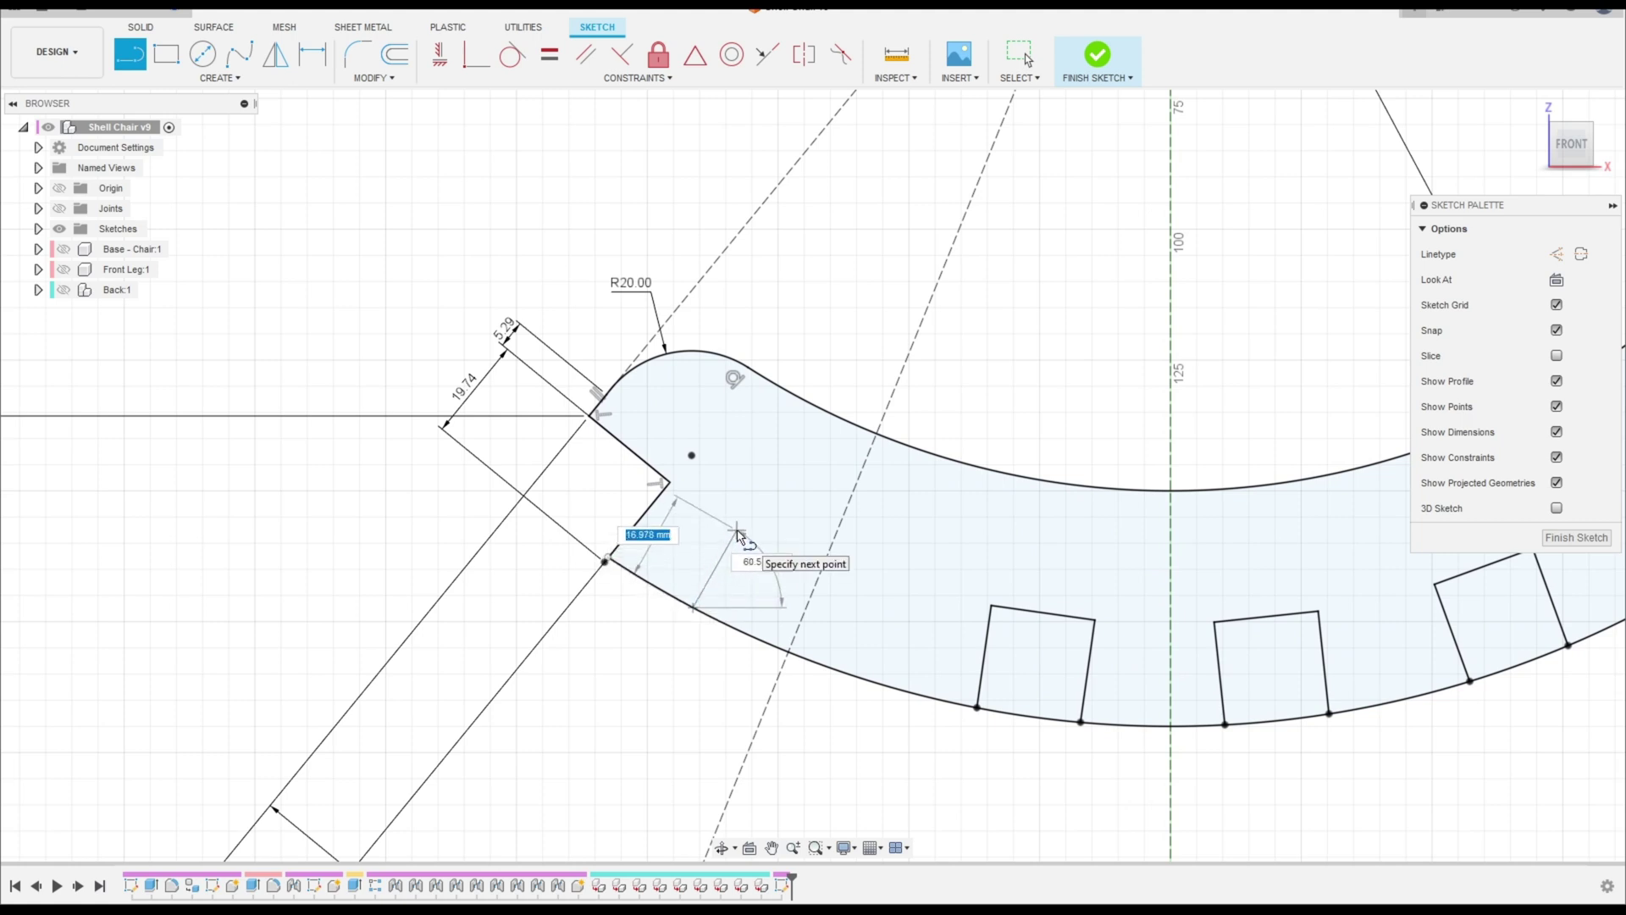
pyautogui.write('19.74')
pyautogui.press('Tab')
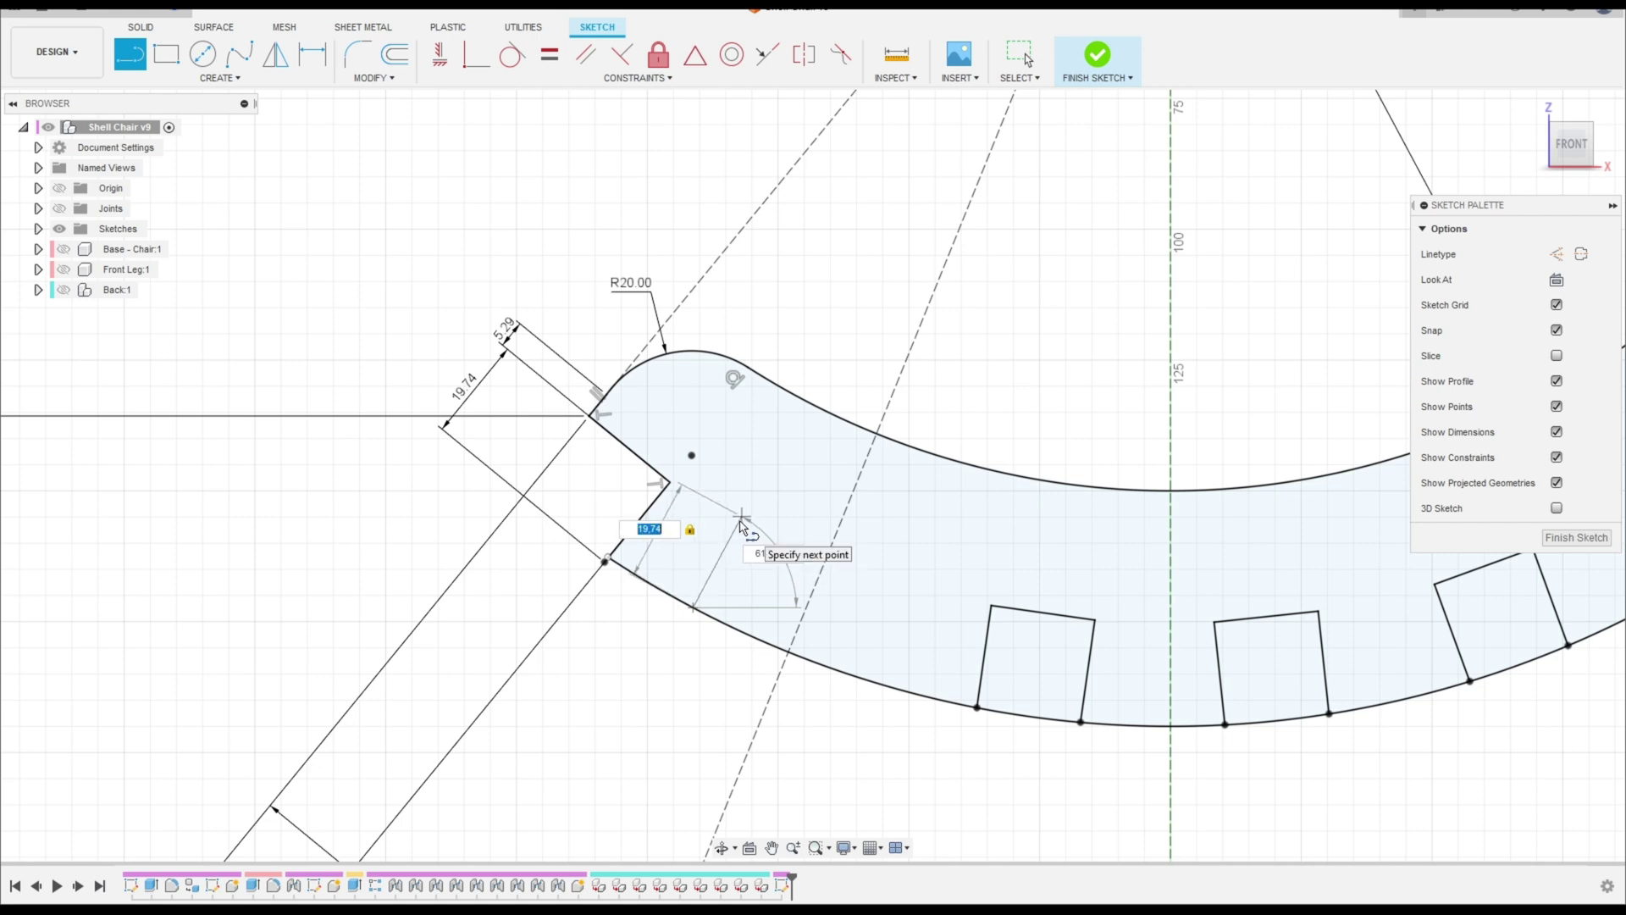
pyautogui.press('Return')
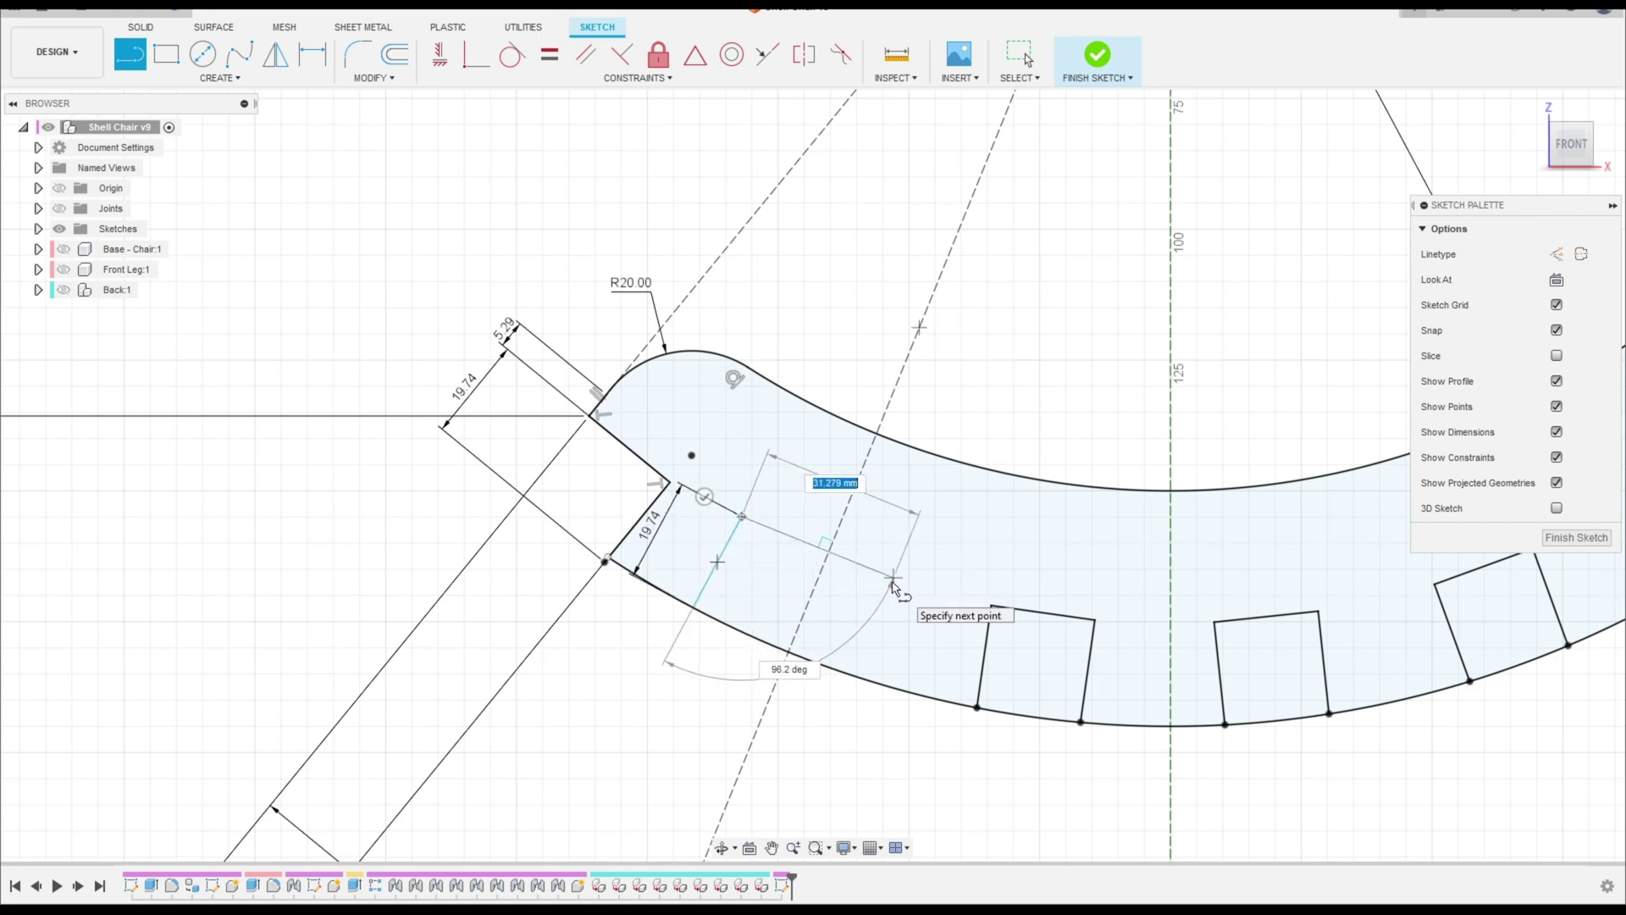
# Step: Draw the wide notch's inner edge perpendicularly across the slanted dashed construction line, plus a 19.74 mm side back toward the outer arc
pyautogui.click(906, 583)
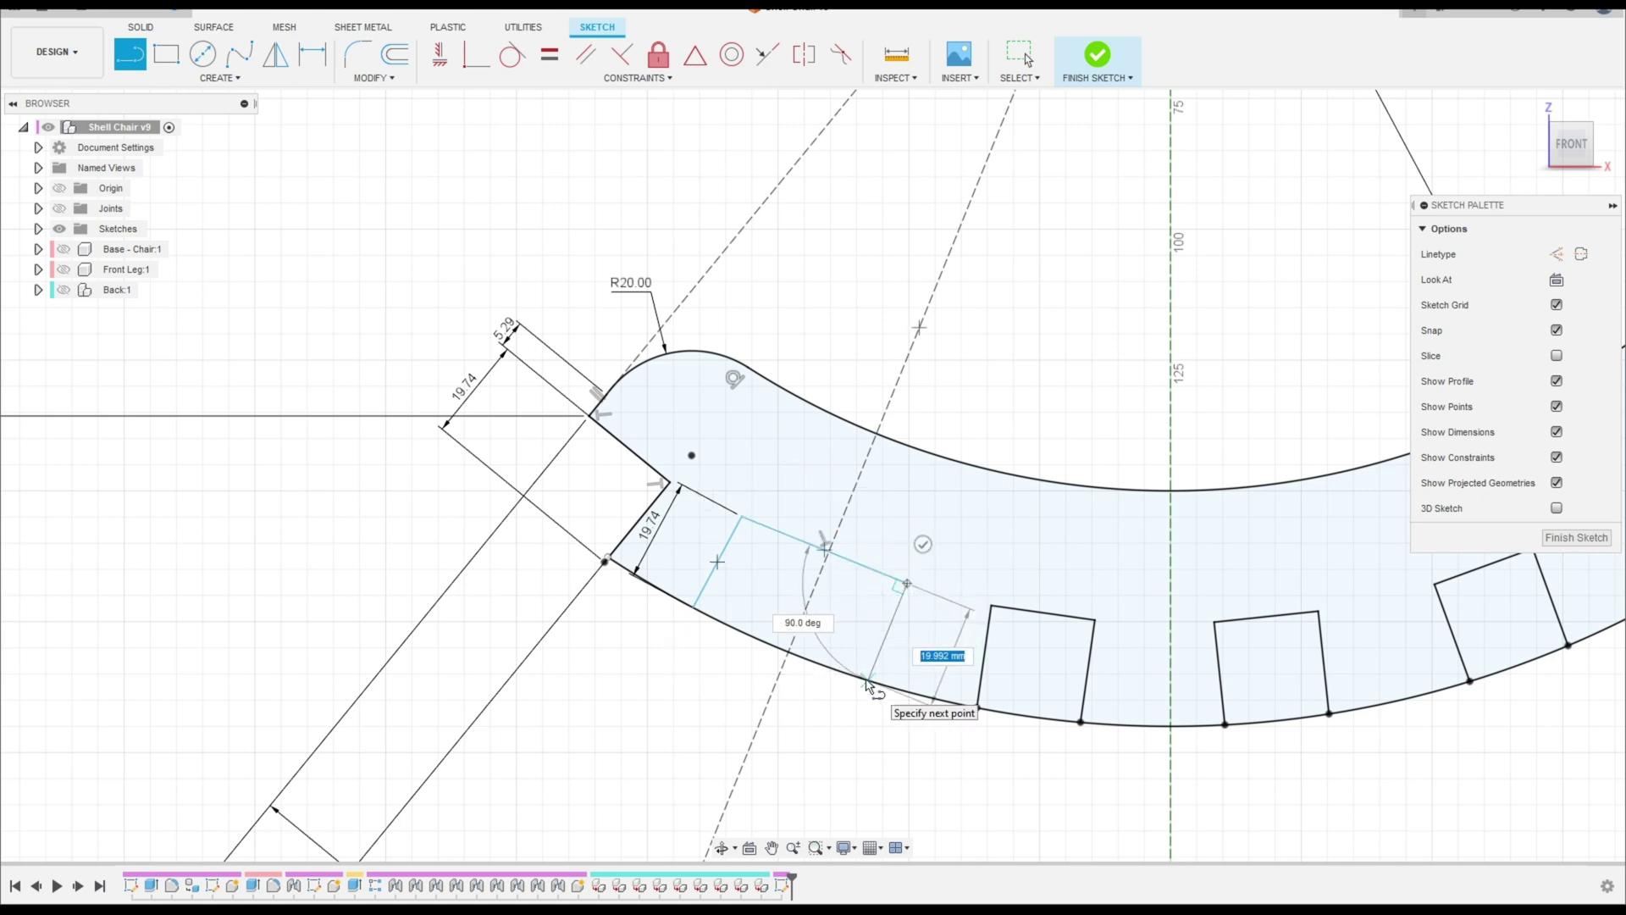
pyautogui.write('19,74')
pyautogui.press('Return')
pyautogui.press('Escape')
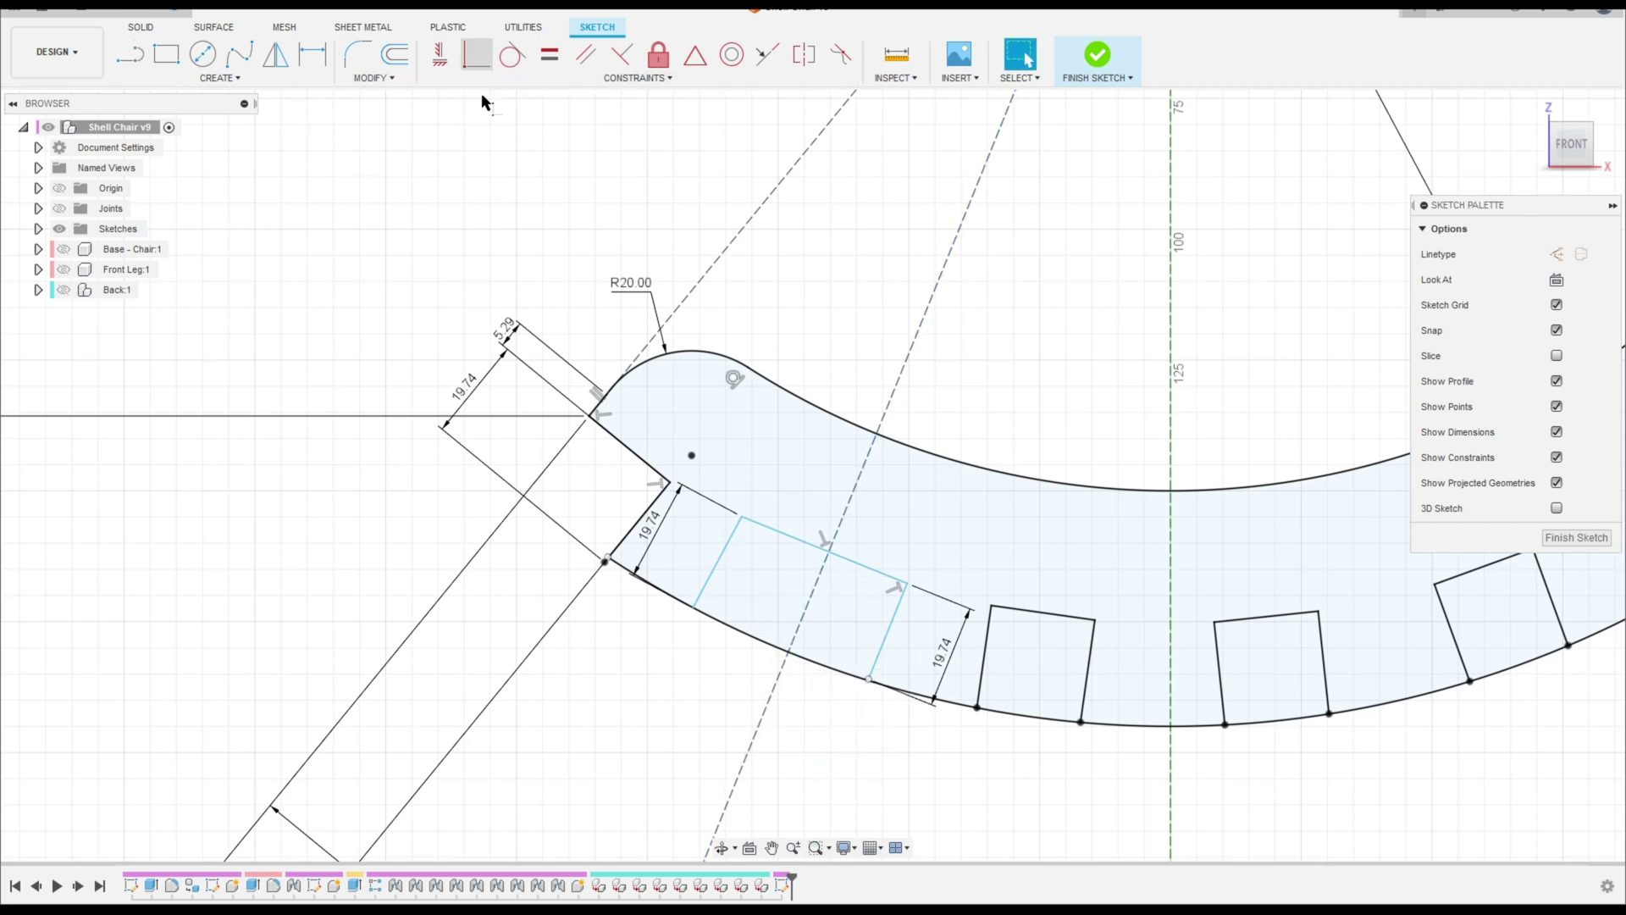
# Step: Make the open end of the wide notch's second side coincident with the outer arc and try the same for the first side
pyautogui.click(476, 56)
pyautogui.scroll(3, 754, 593)
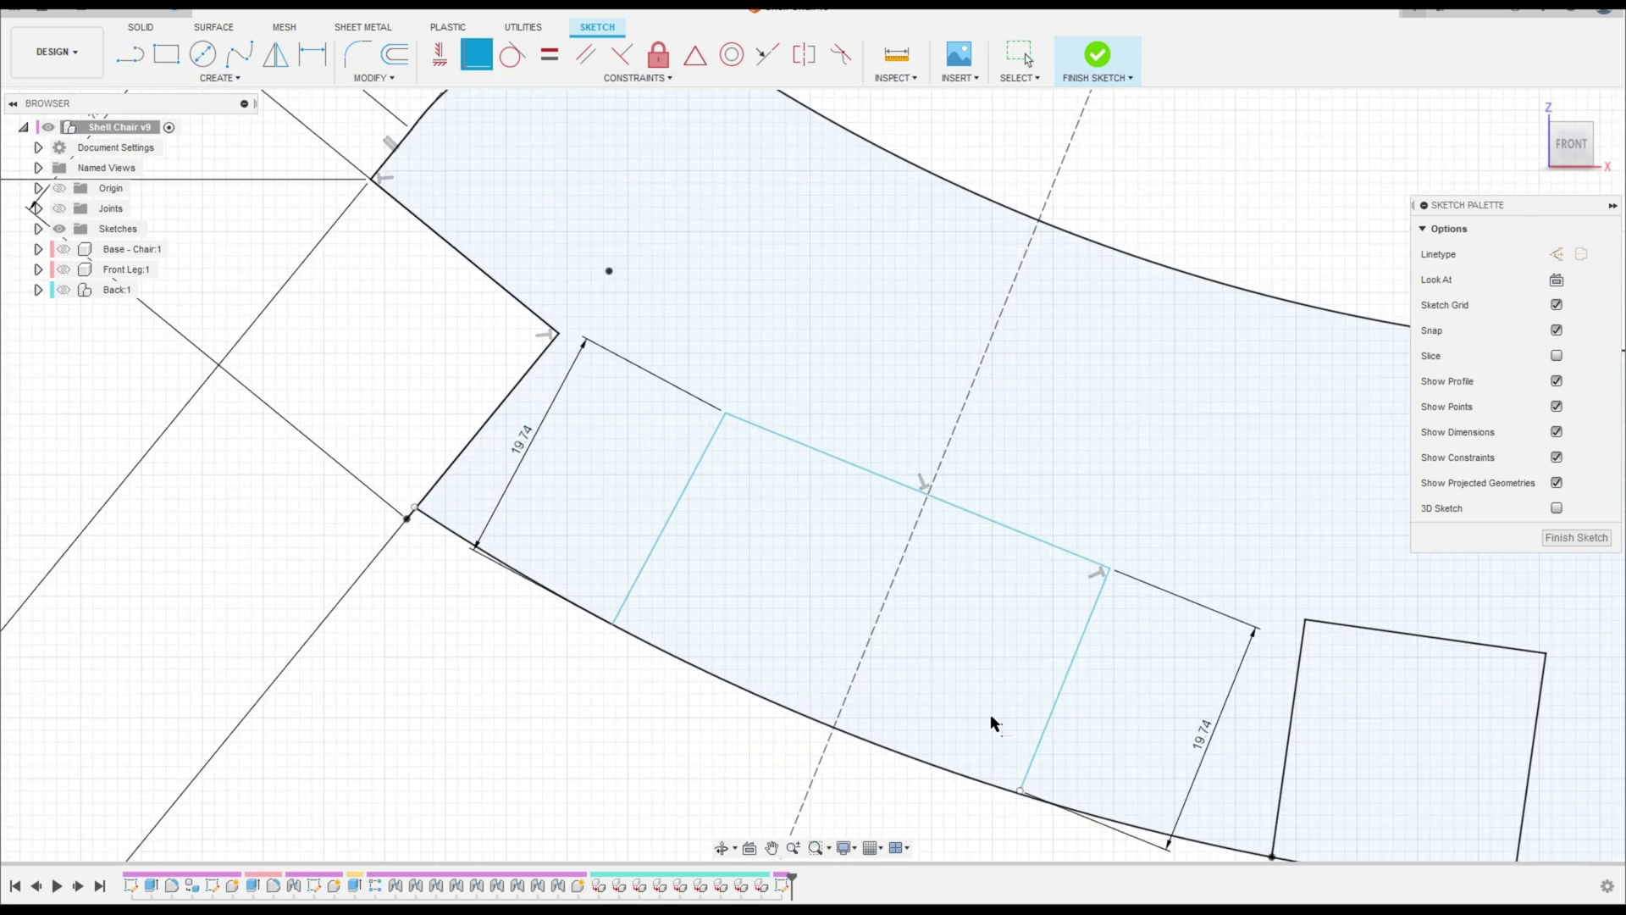
pyautogui.click(982, 780)
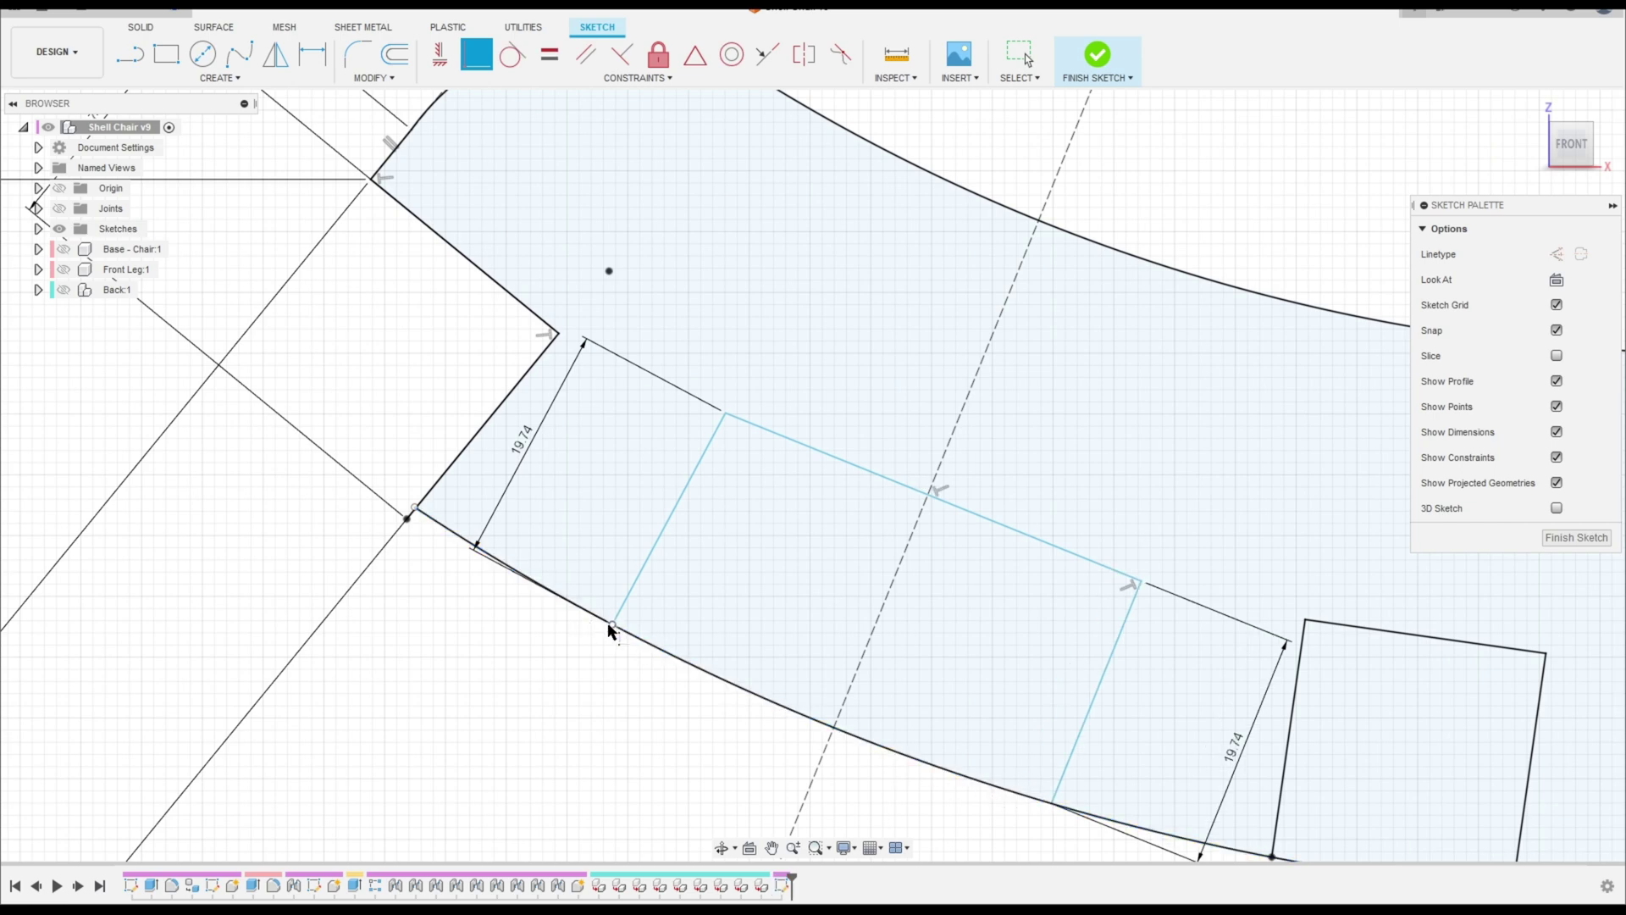
pyautogui.click(635, 639)
pyautogui.scroll(-2, 639, 669)
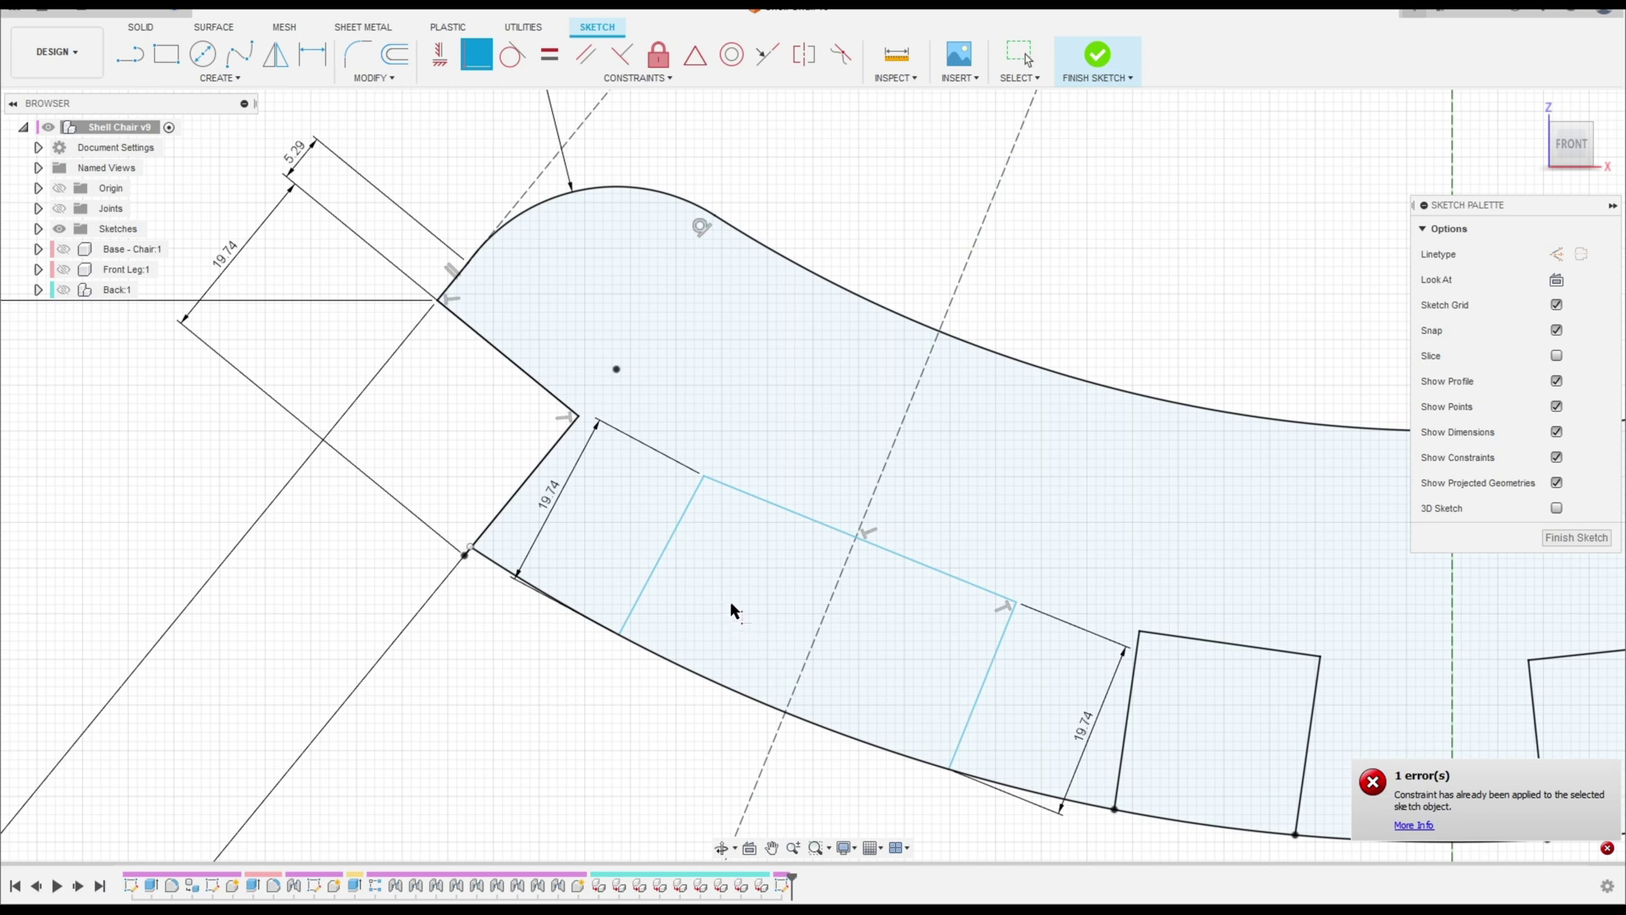
pyautogui.press('Escape')
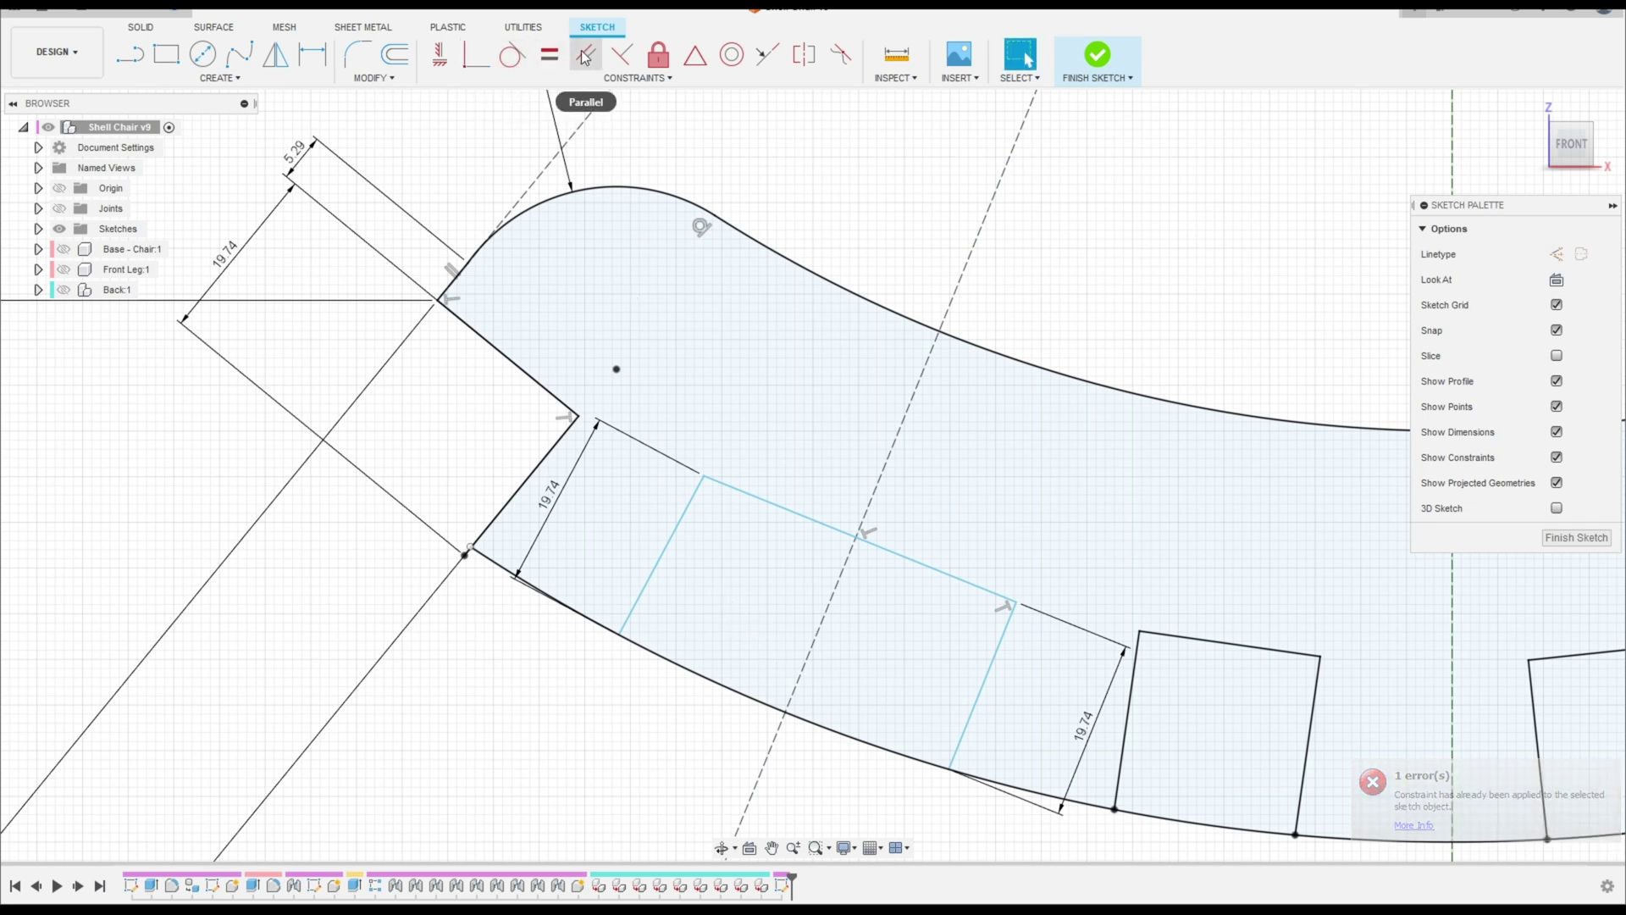
# Step: Constrain the two short sides of the wide notch parallel to each other
pyautogui.click(585, 54)
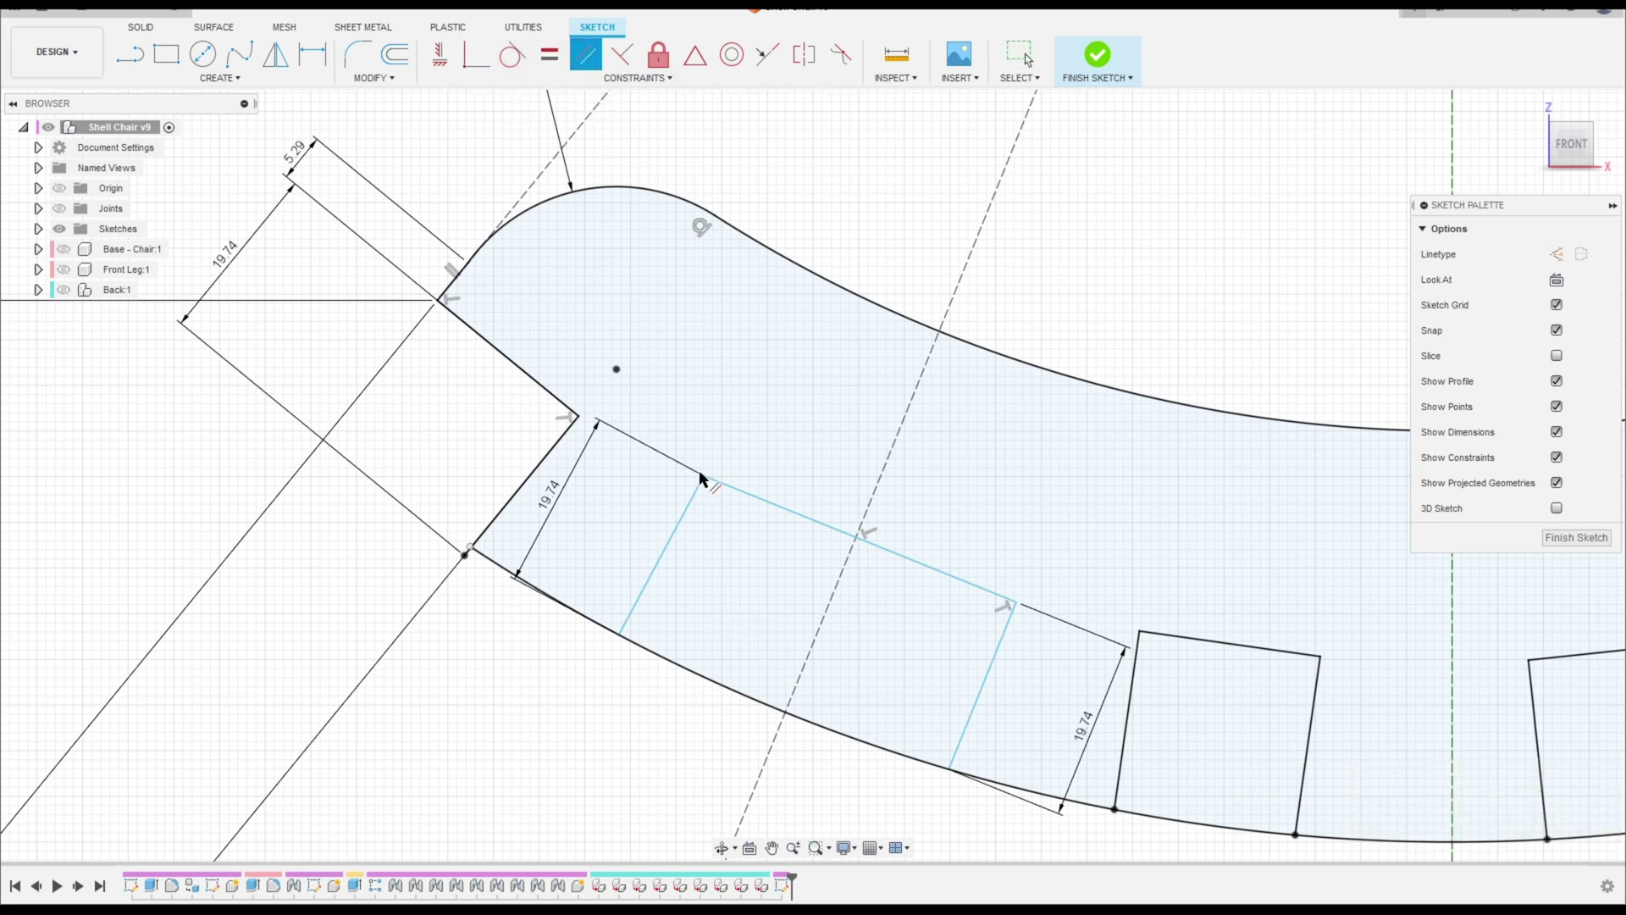
pyautogui.click(668, 546)
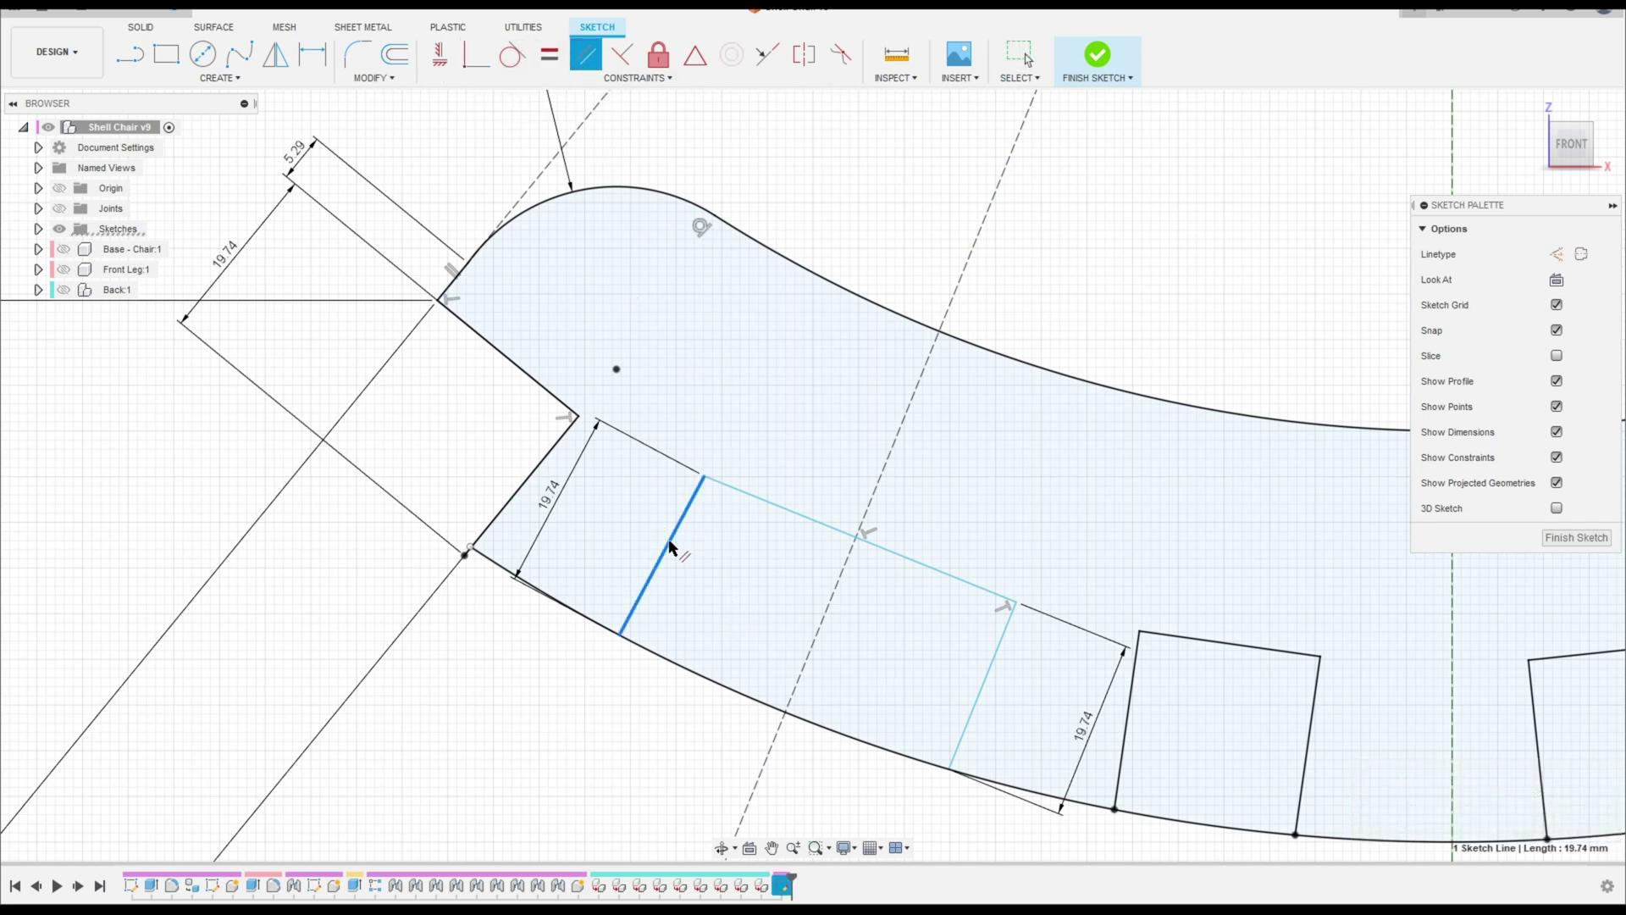
pyautogui.click(983, 682)
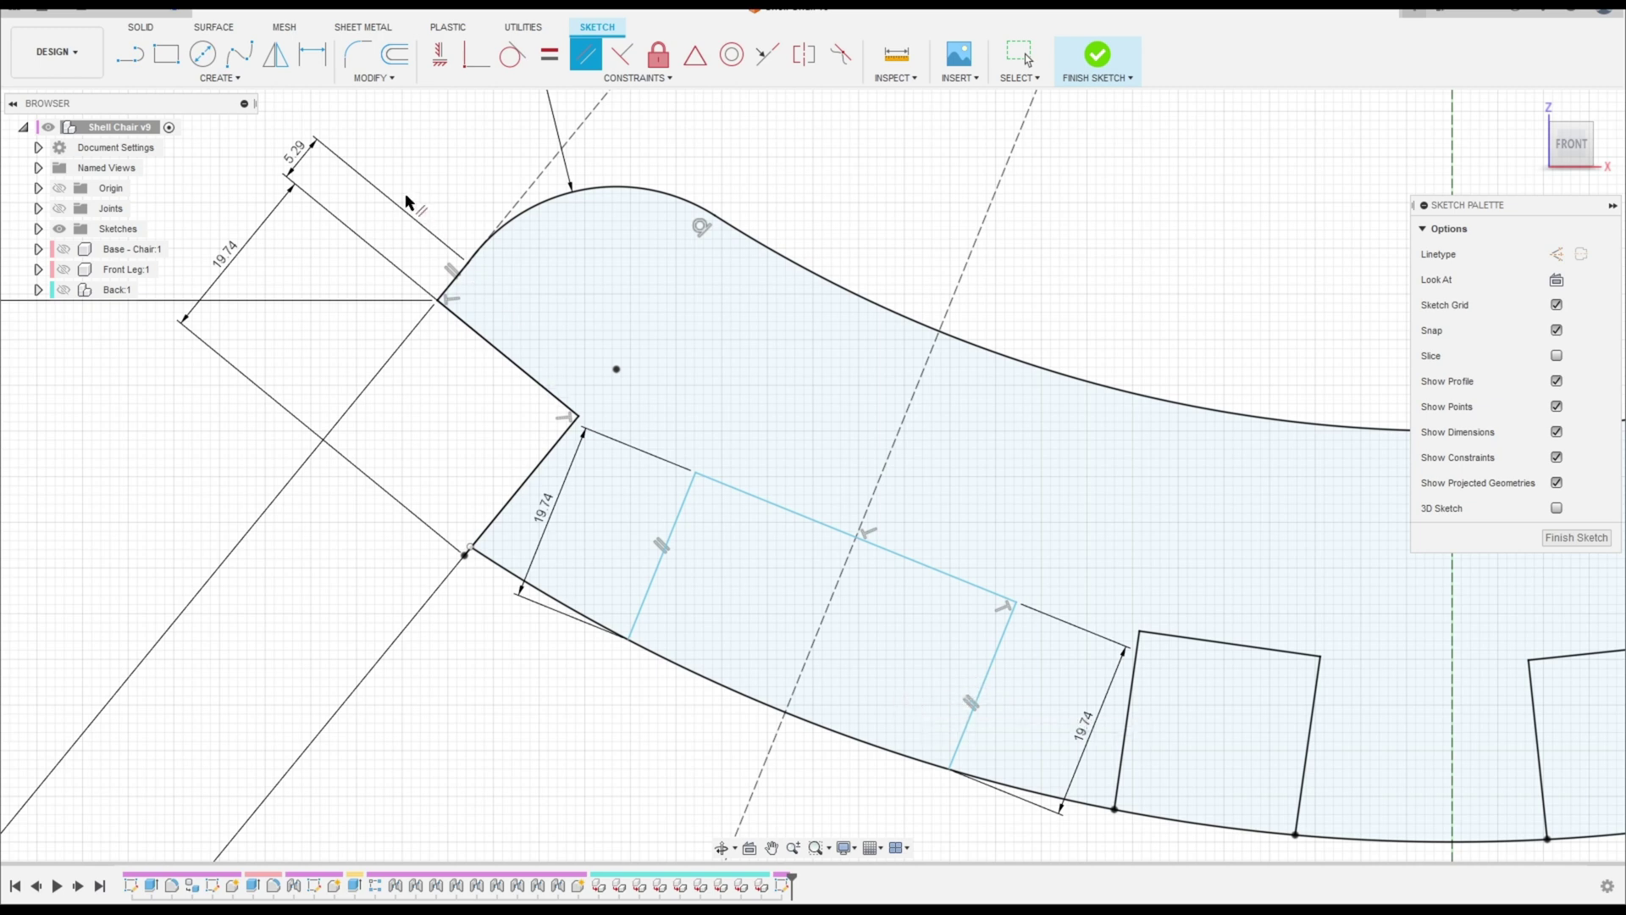
# Step: Dimension the wide notch's inner edge to 40 mm
pyautogui.click(310, 57)
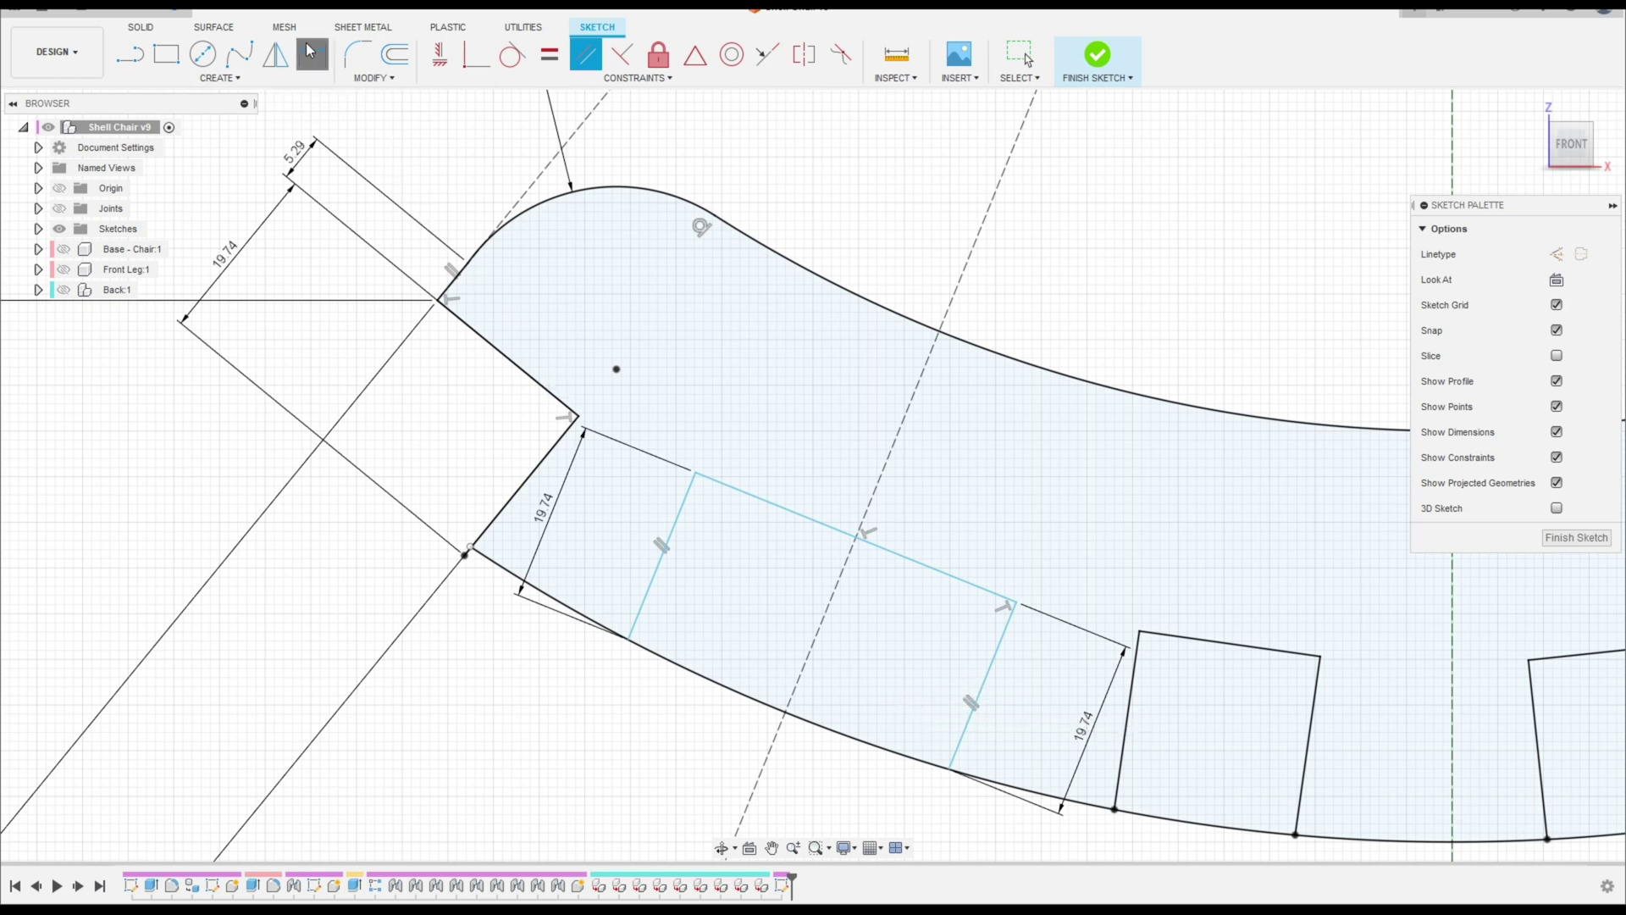
pyautogui.click(816, 521)
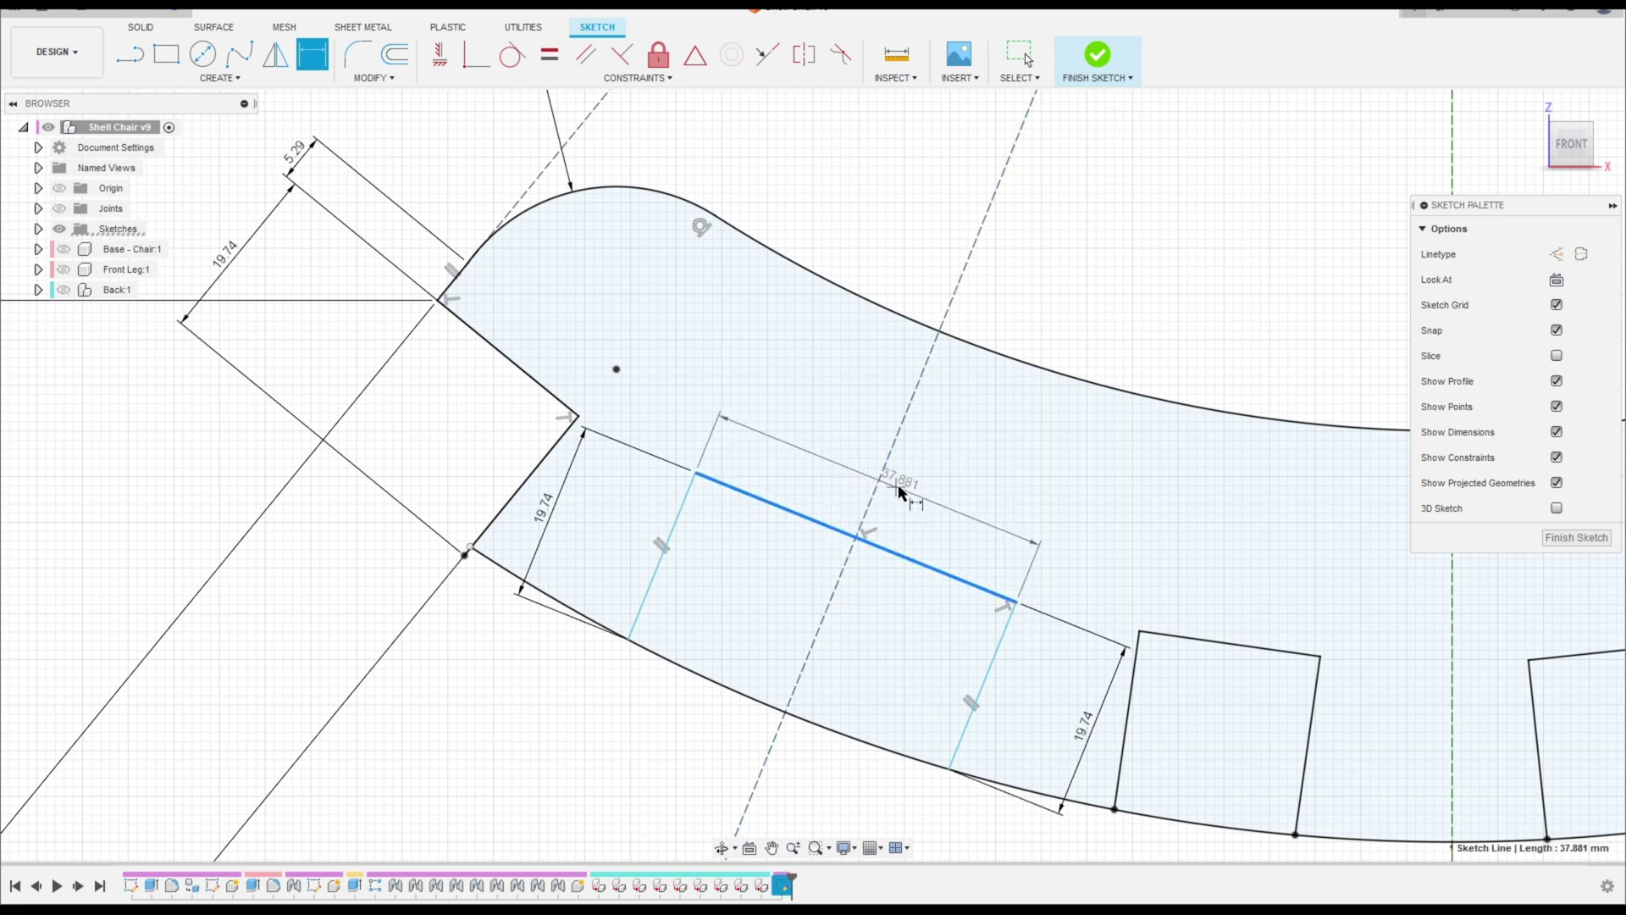
pyautogui.click(994, 519)
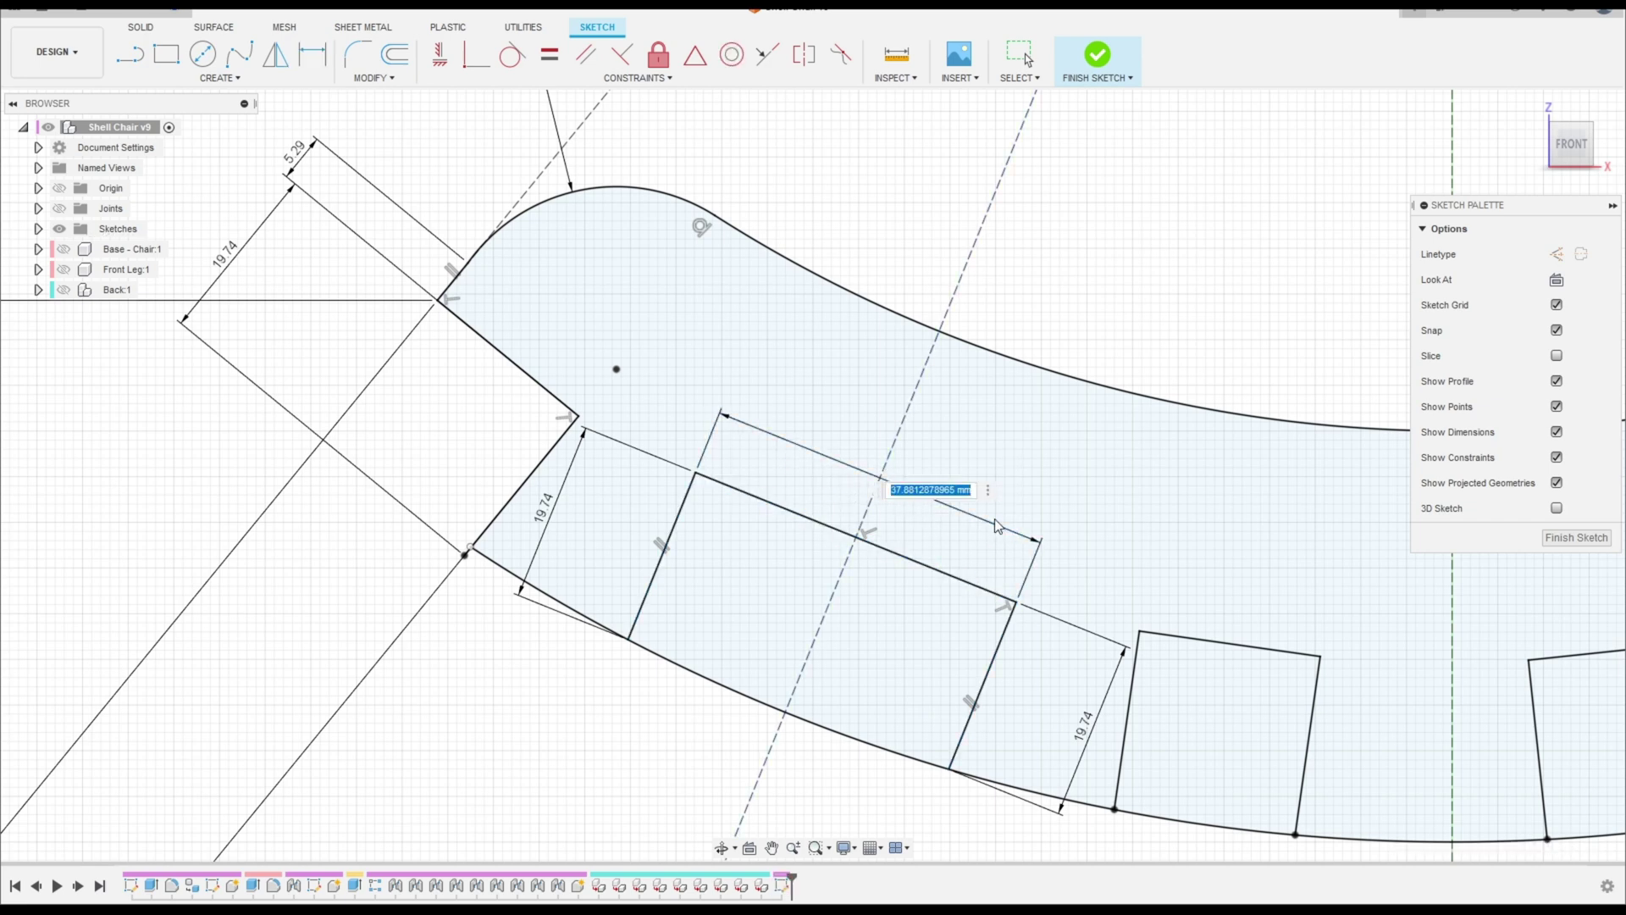
pyautogui.write('40')
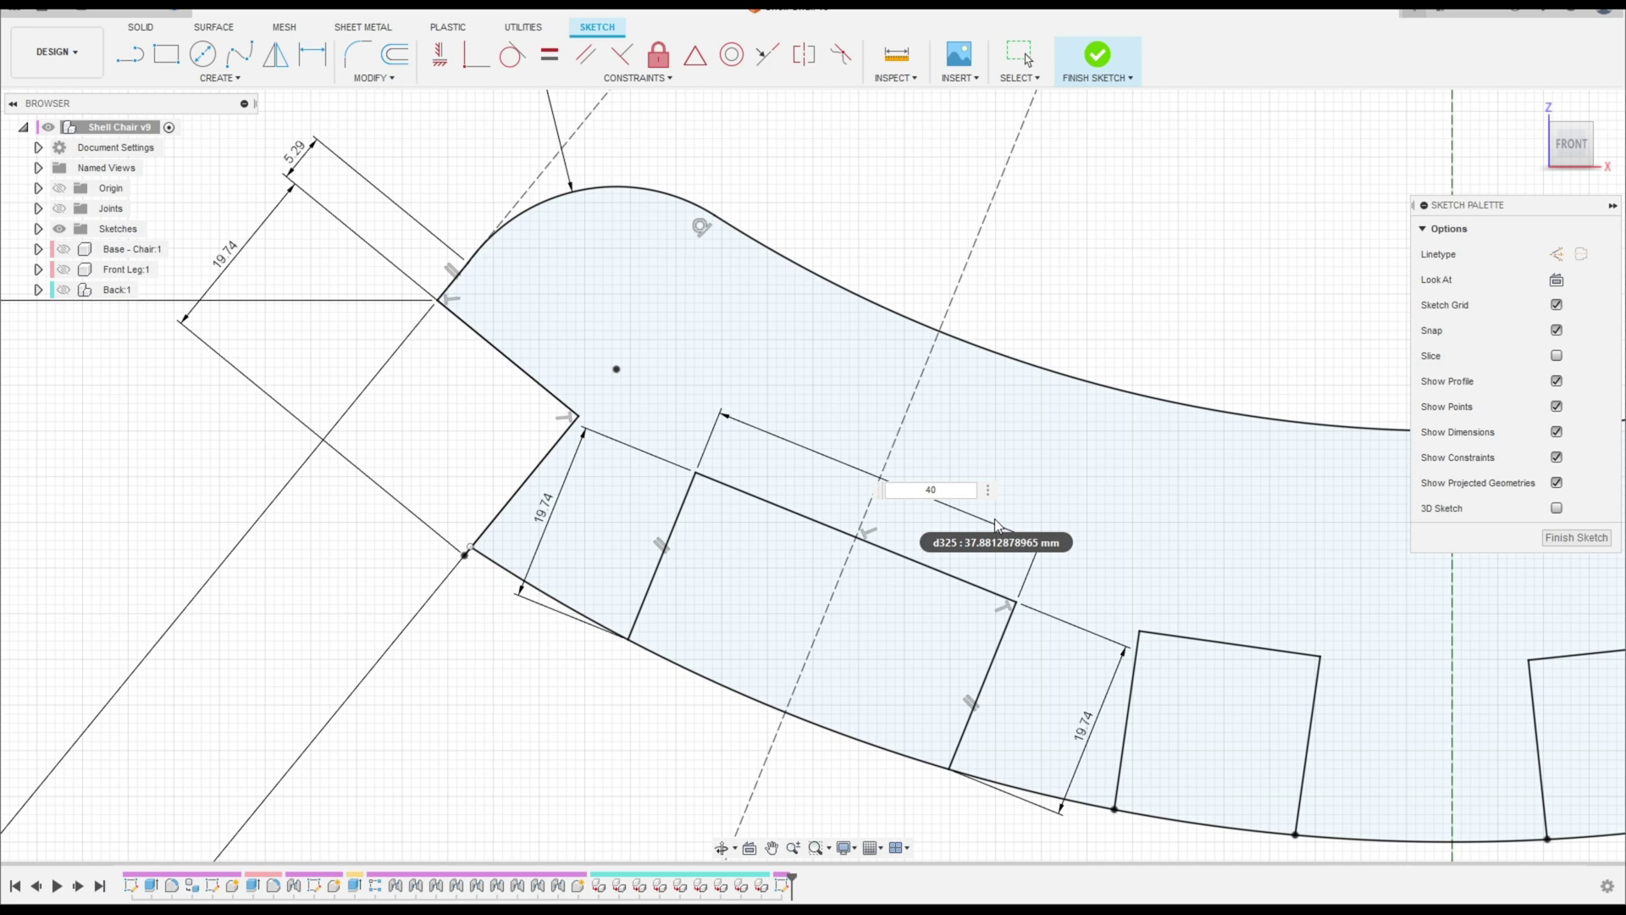
pyautogui.press('Return')
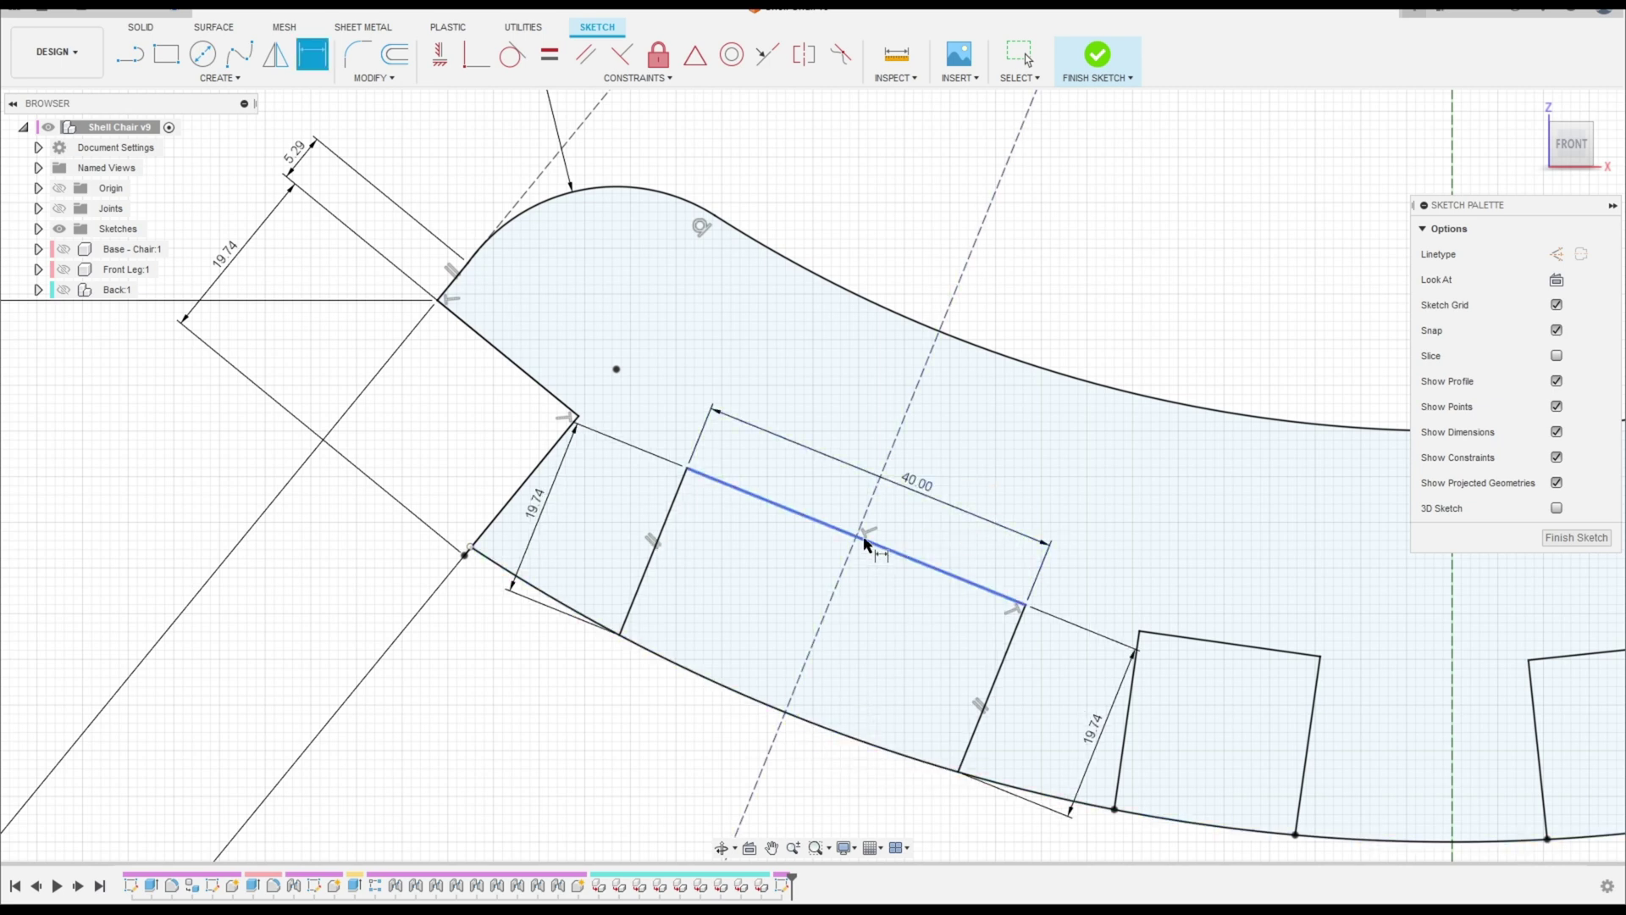
pyautogui.press('Escape')
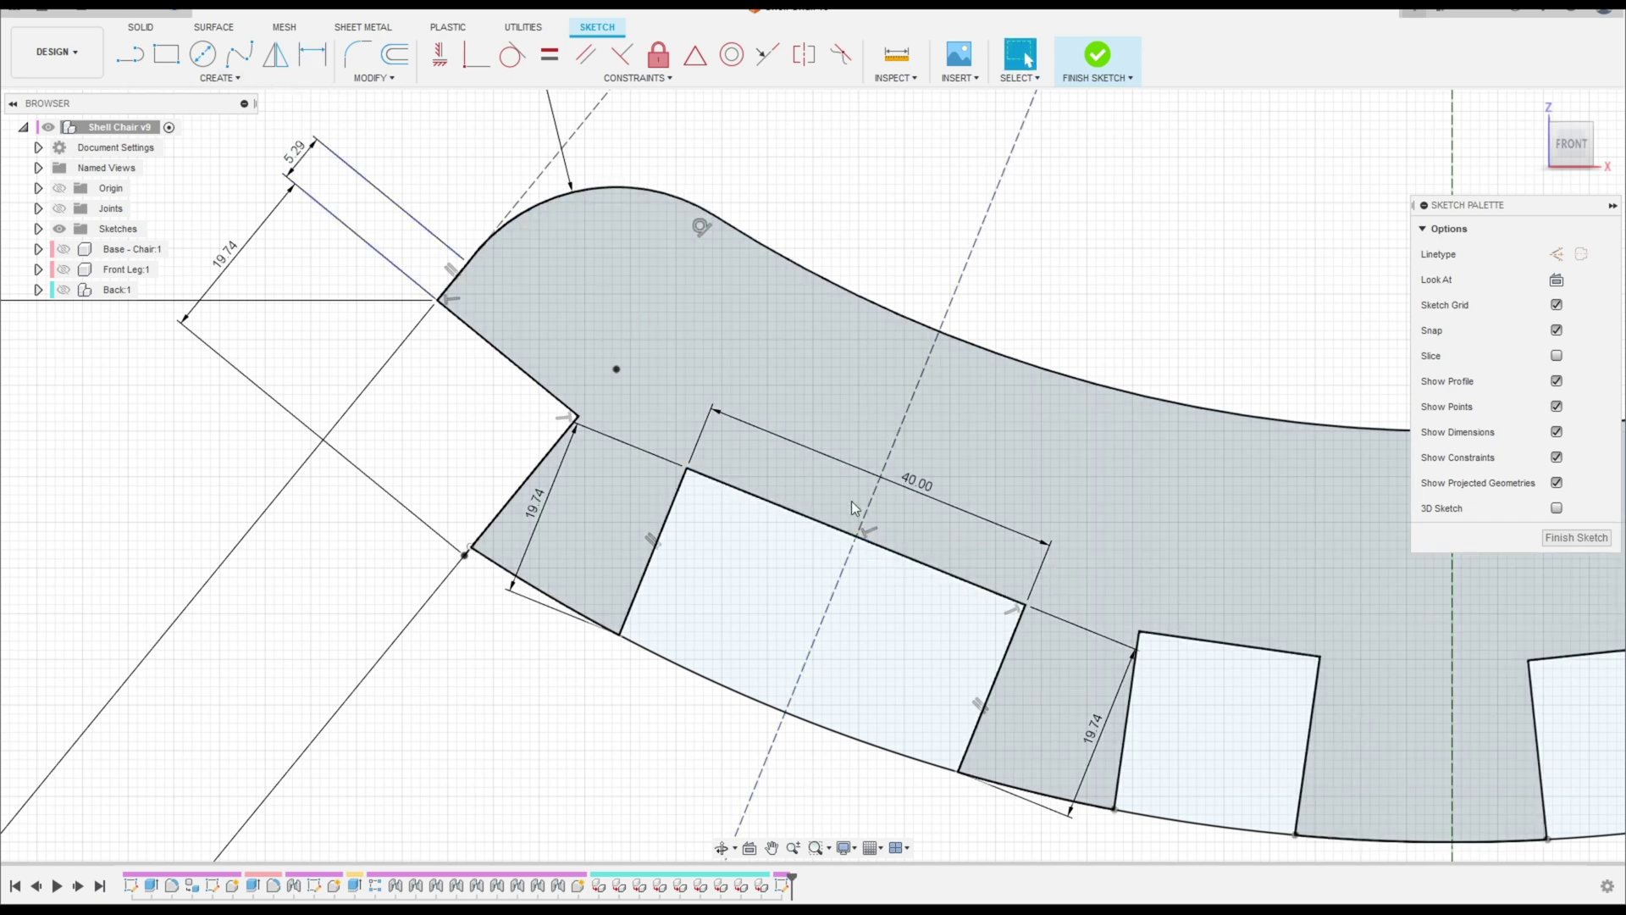
# Step: Add a driven dimension from the wide notch's upper-left corner to the slanted dashed construction line
pyautogui.click(314, 56)
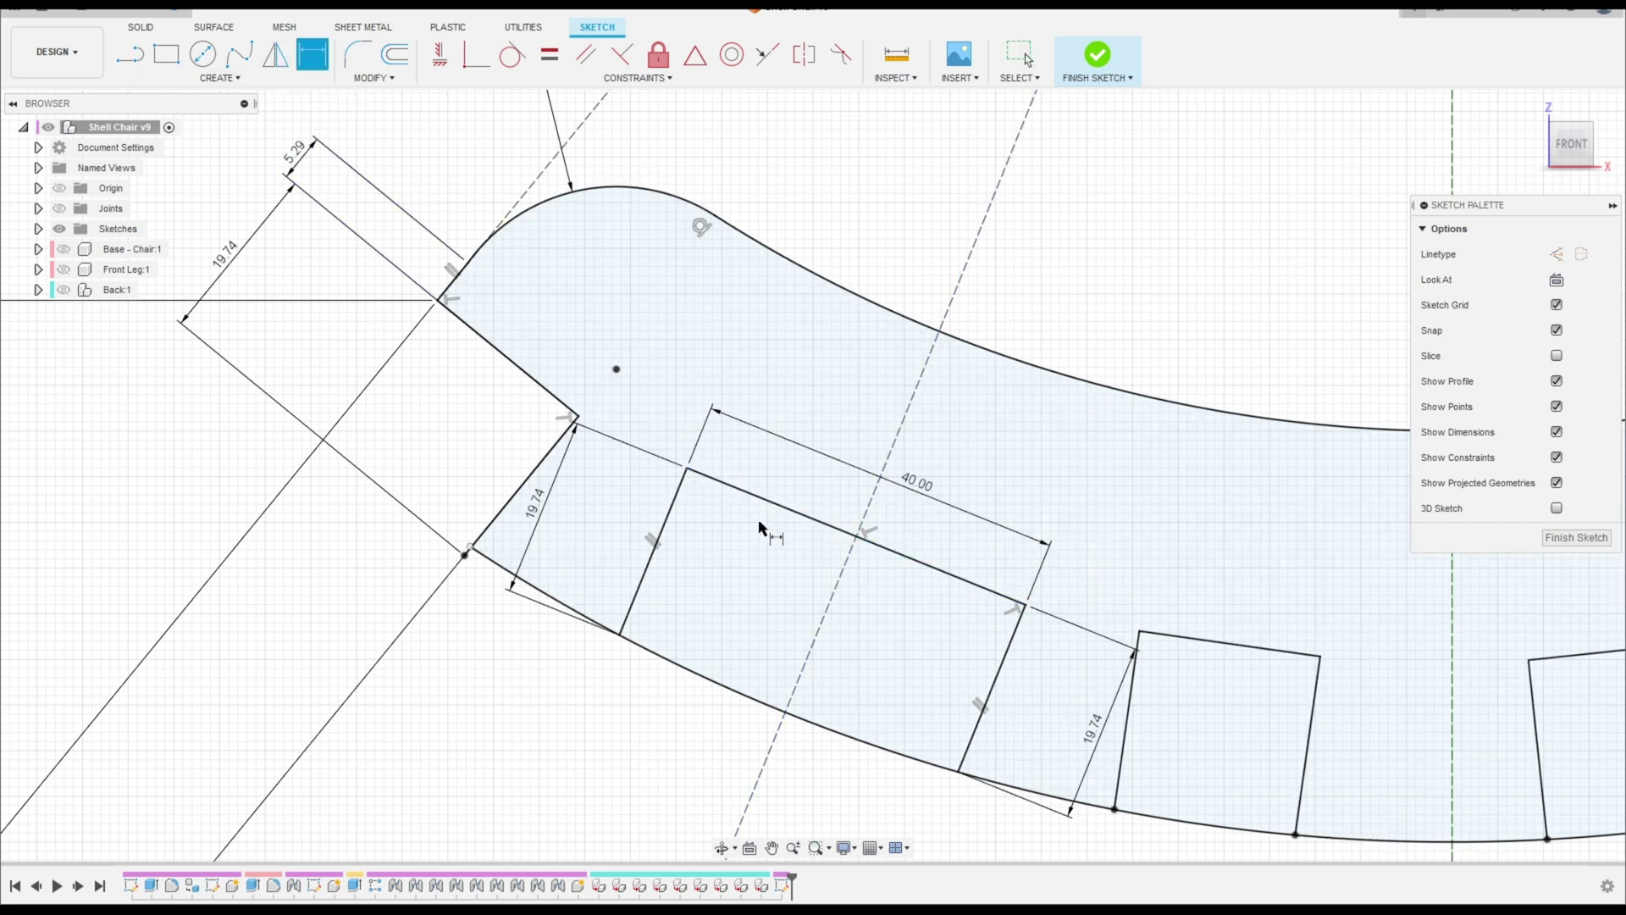
pyautogui.click(687, 467)
pyautogui.click(866, 505)
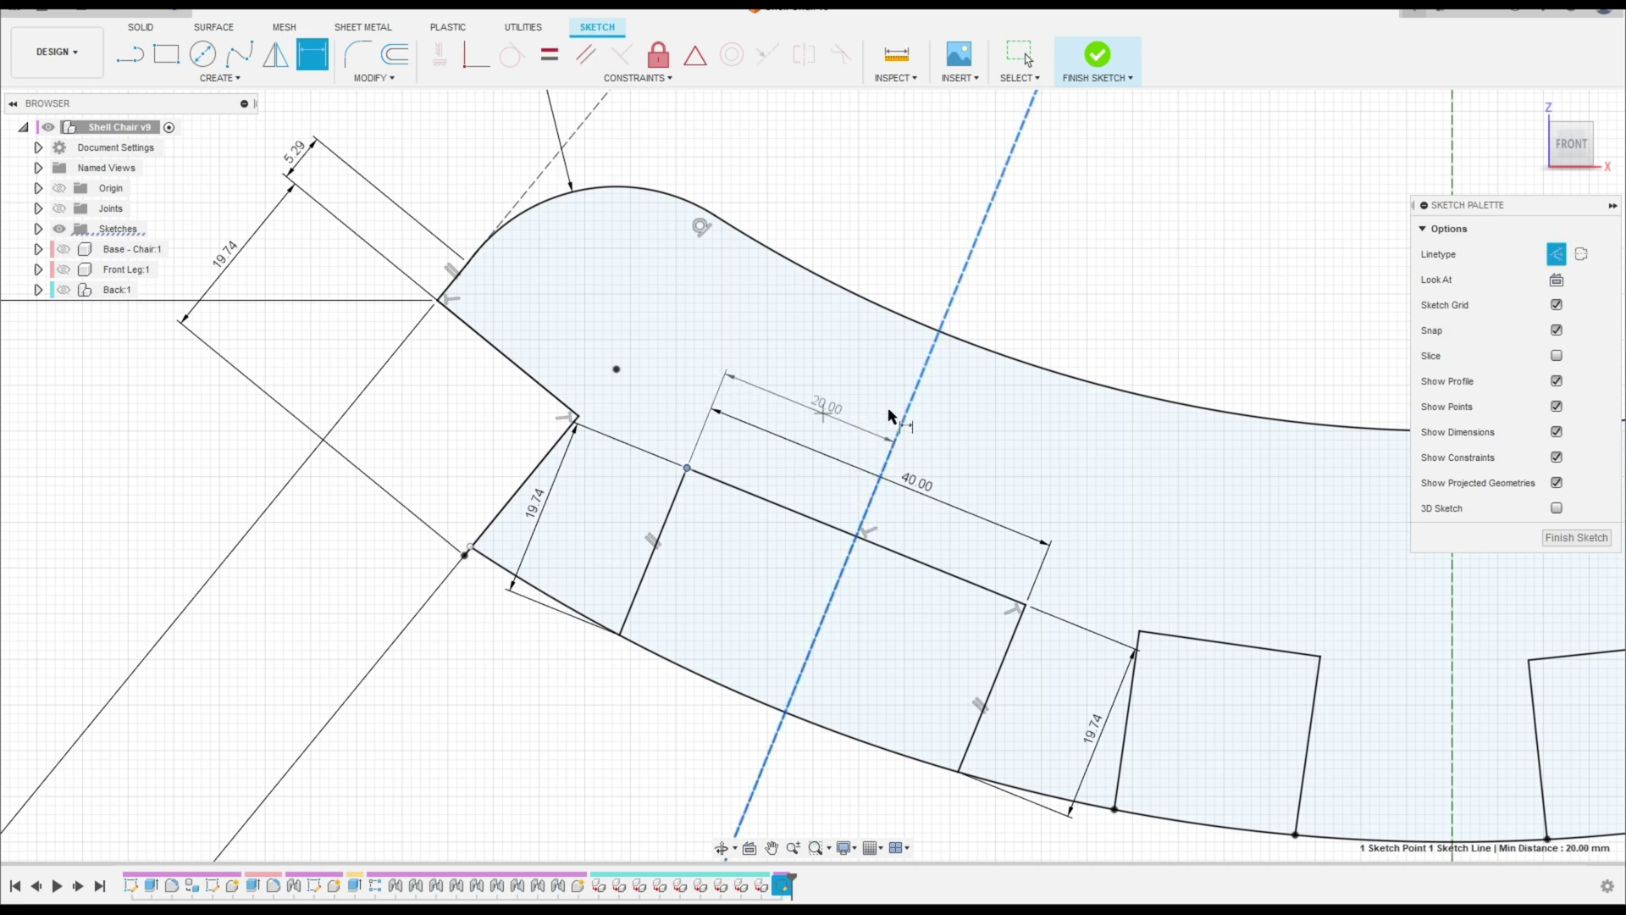
pyautogui.click(862, 464)
pyautogui.click(892, 489)
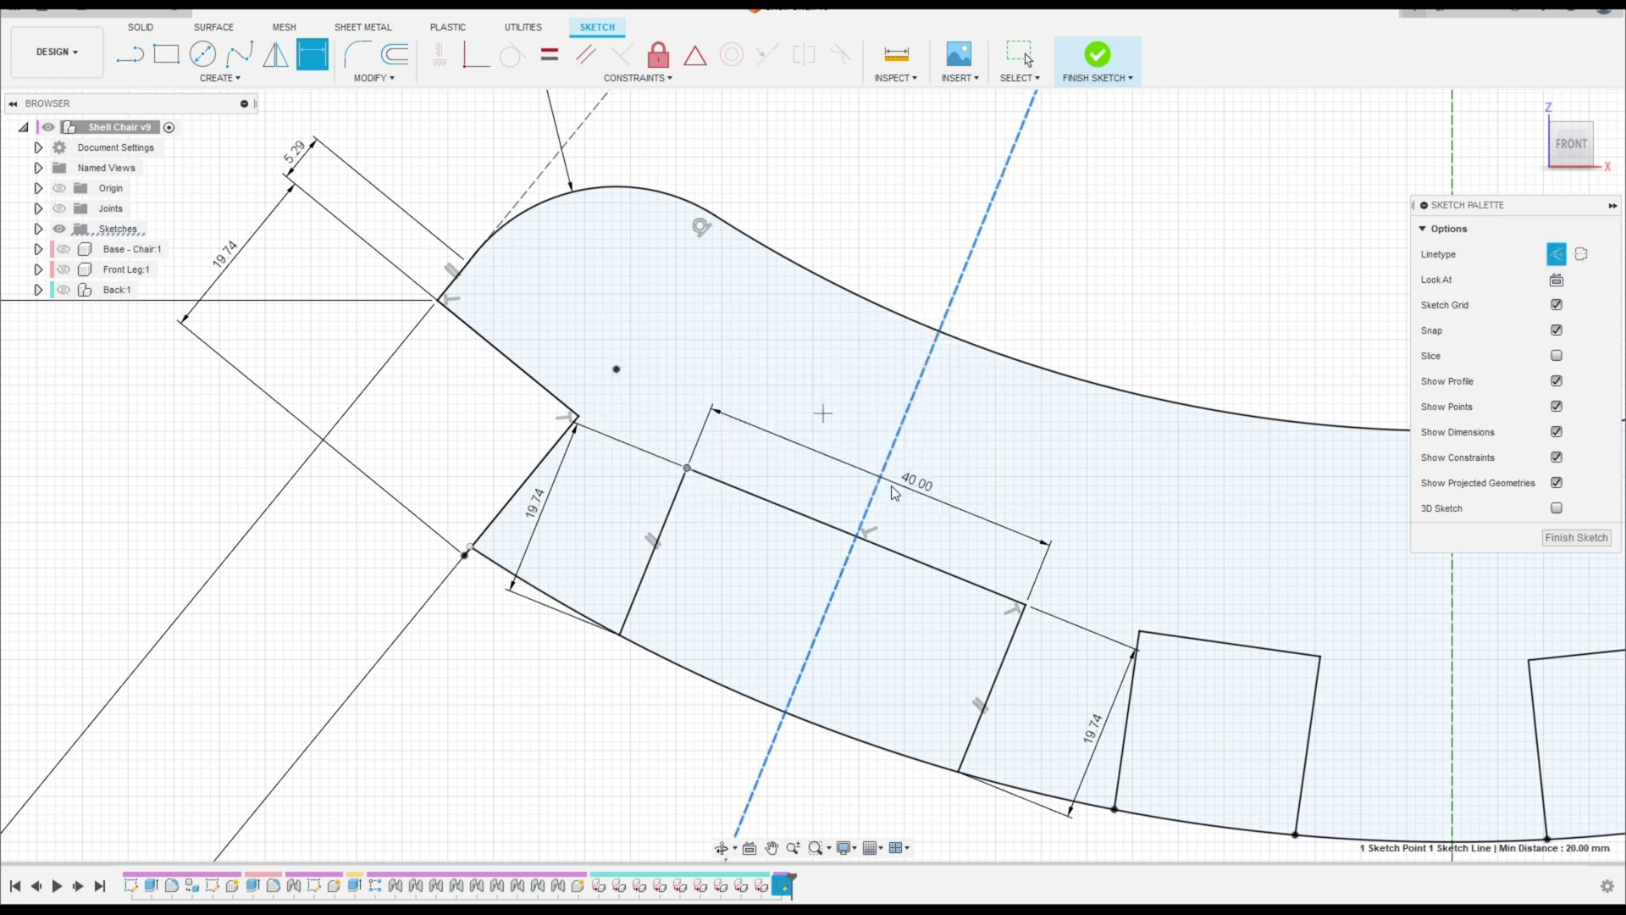
# Step: Finish the sketch of the notched arm profile
pyautogui.scroll(-3, 826, 623)
pyautogui.scroll(-2, 826, 622)
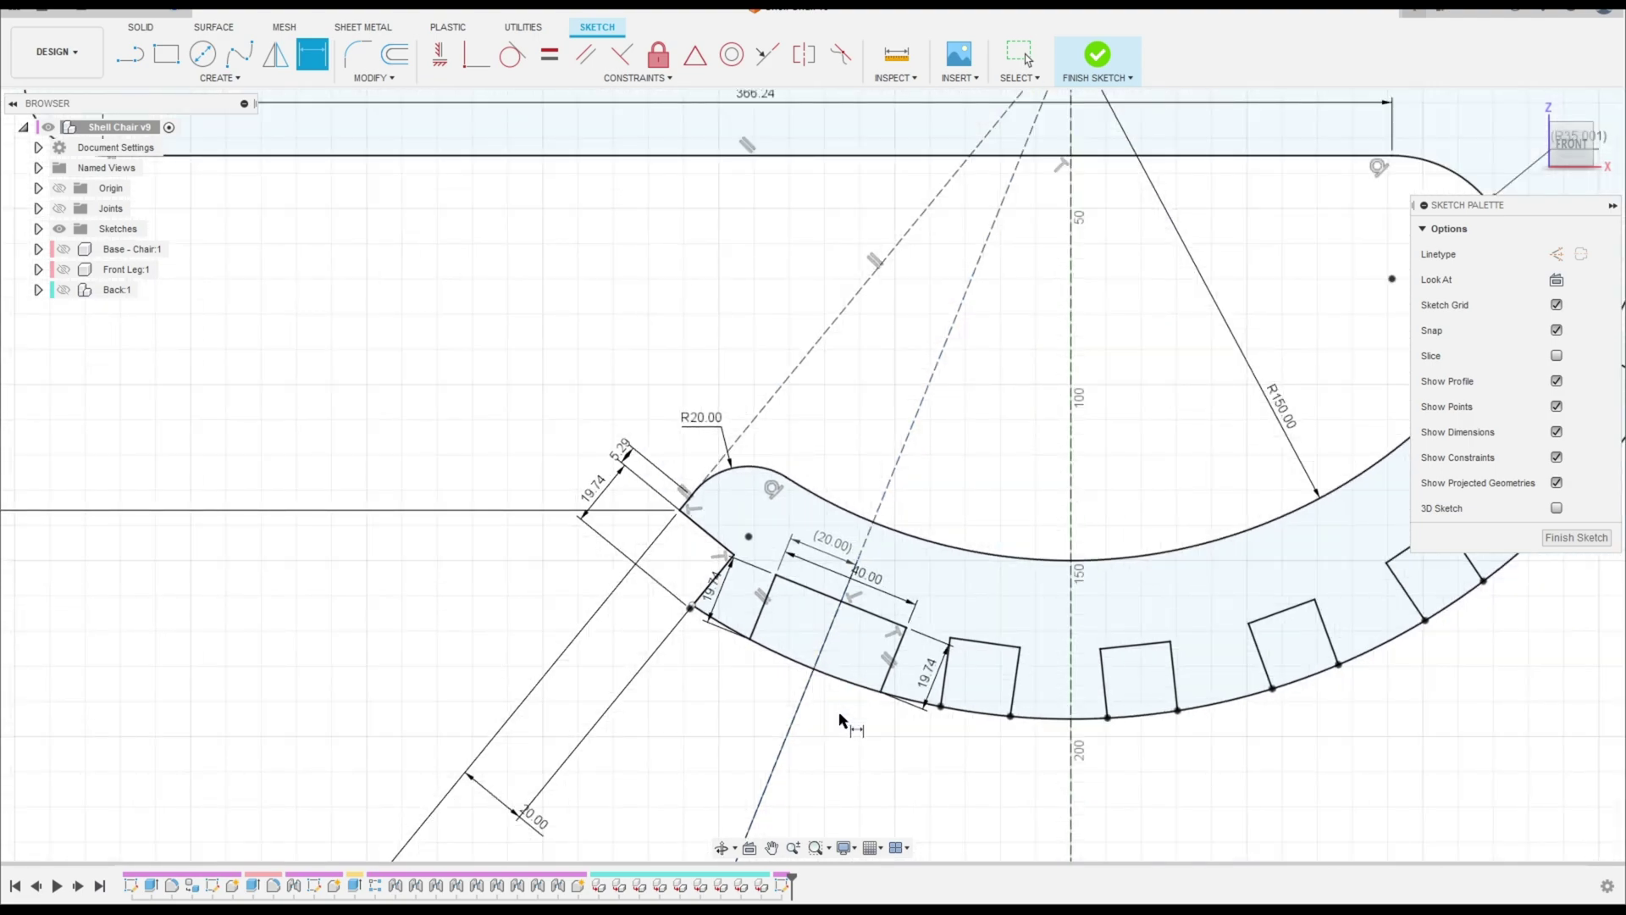
pyautogui.scroll(-5, 840, 718)
pyautogui.keyDown('shift'); pyautogui.moveTo(1186, 706); pyautogui.dragTo(1135, 726, button='middle'); pyautogui.keyUp('shift')
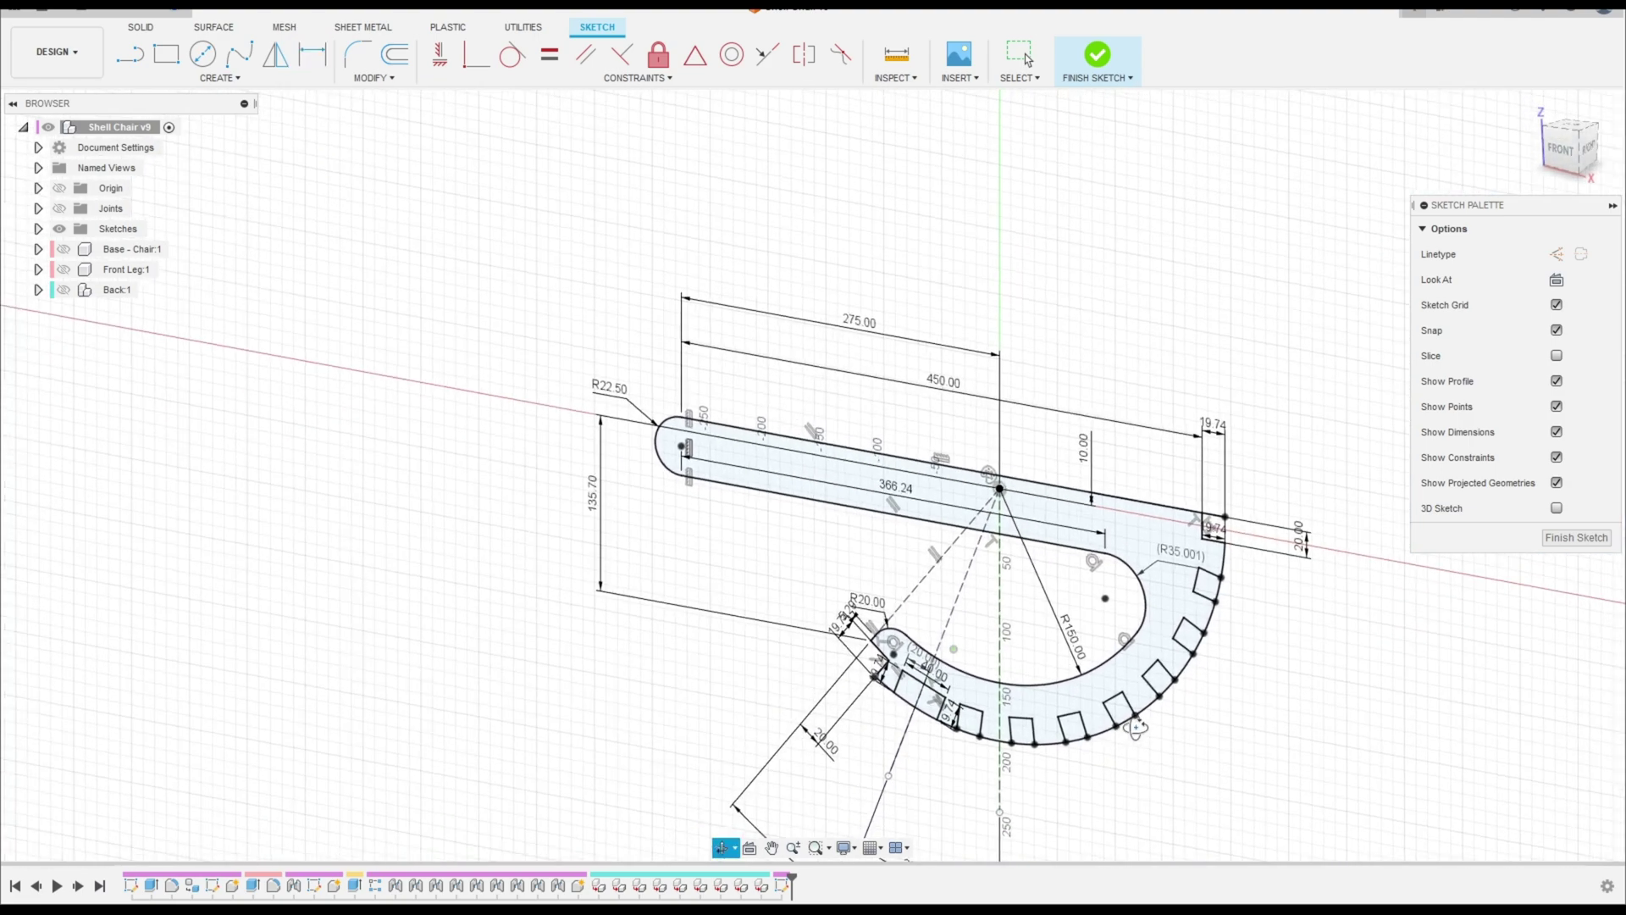
pyautogui.press('d')
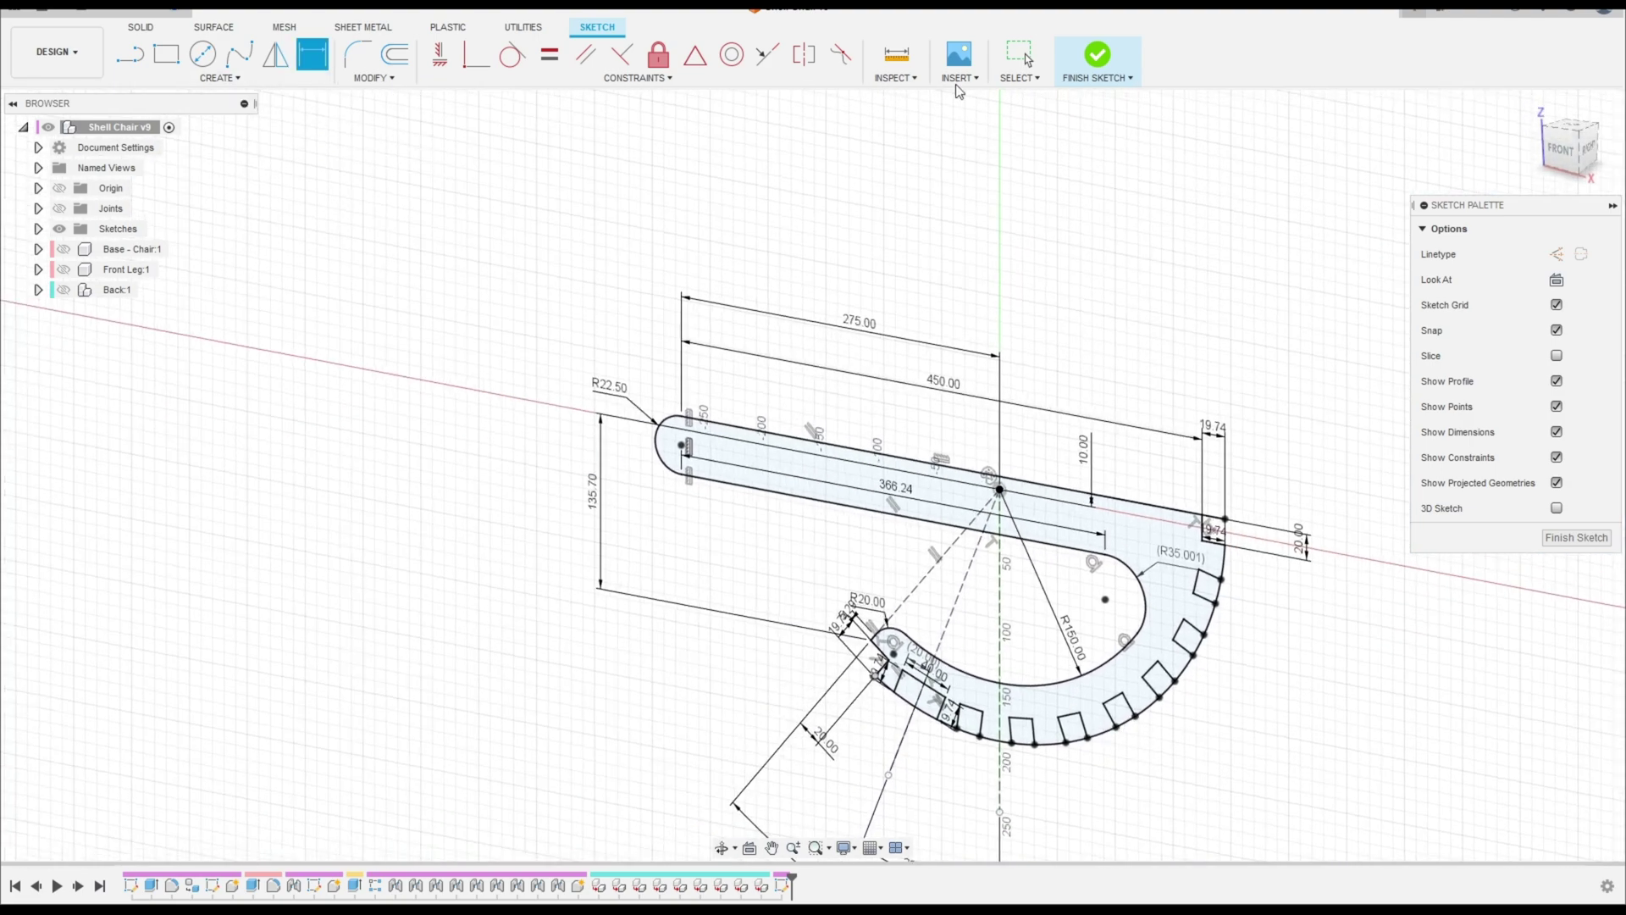
pyautogui.click(1099, 56)
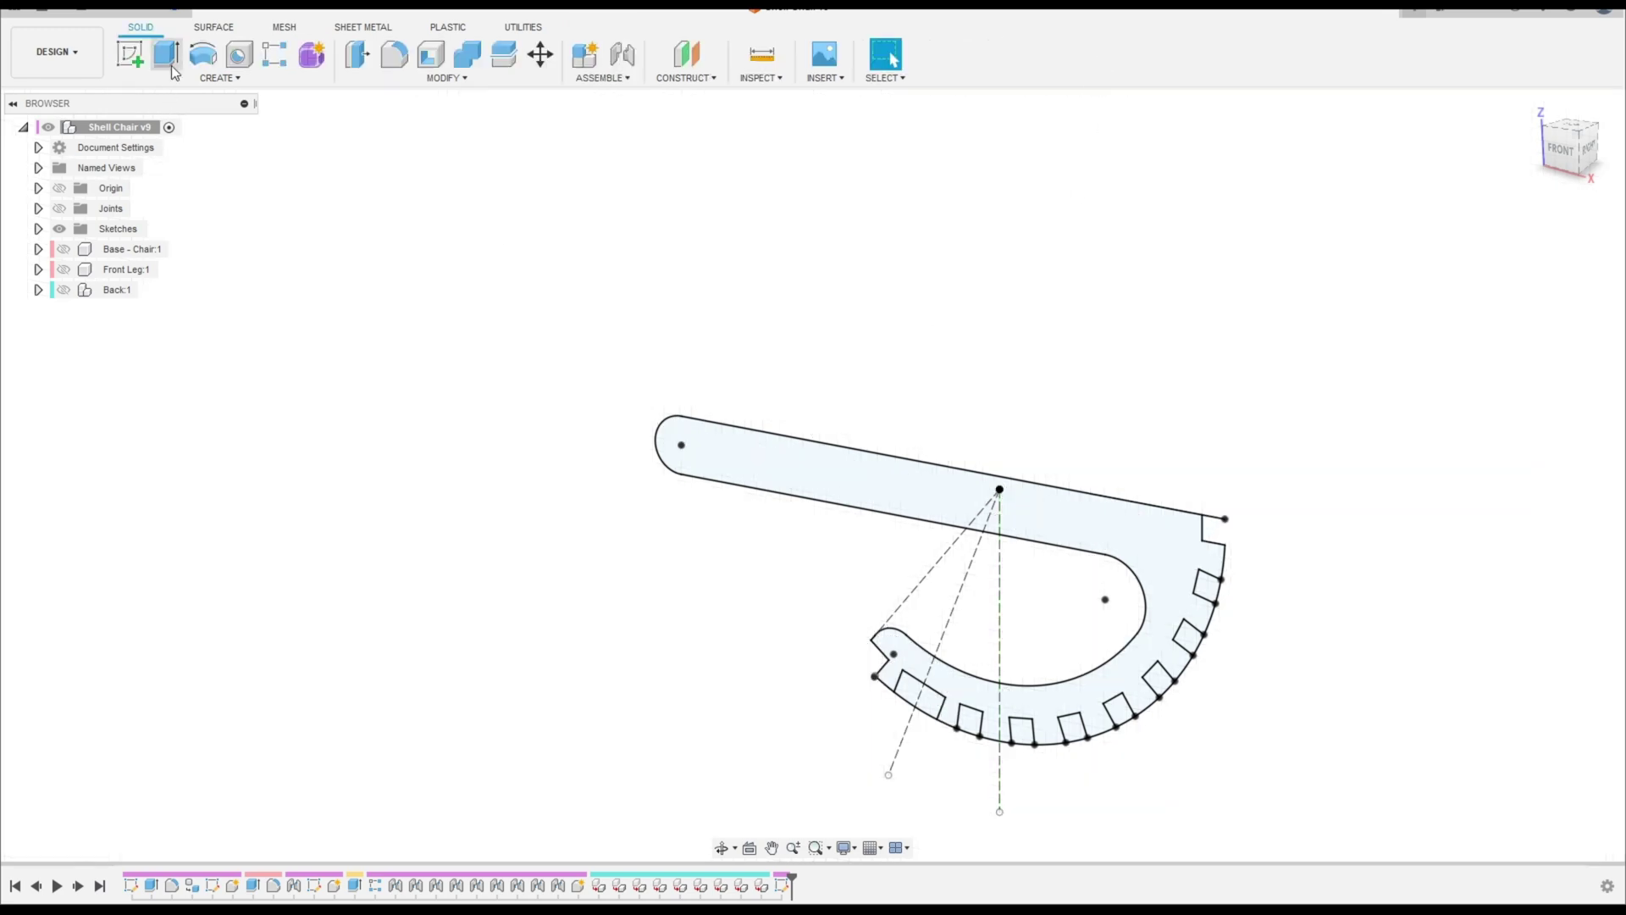
# Step: Extrude the notched arm profile symmetrically as a new body, with a whole-length distance of 20 mm
pyautogui.click(168, 59)
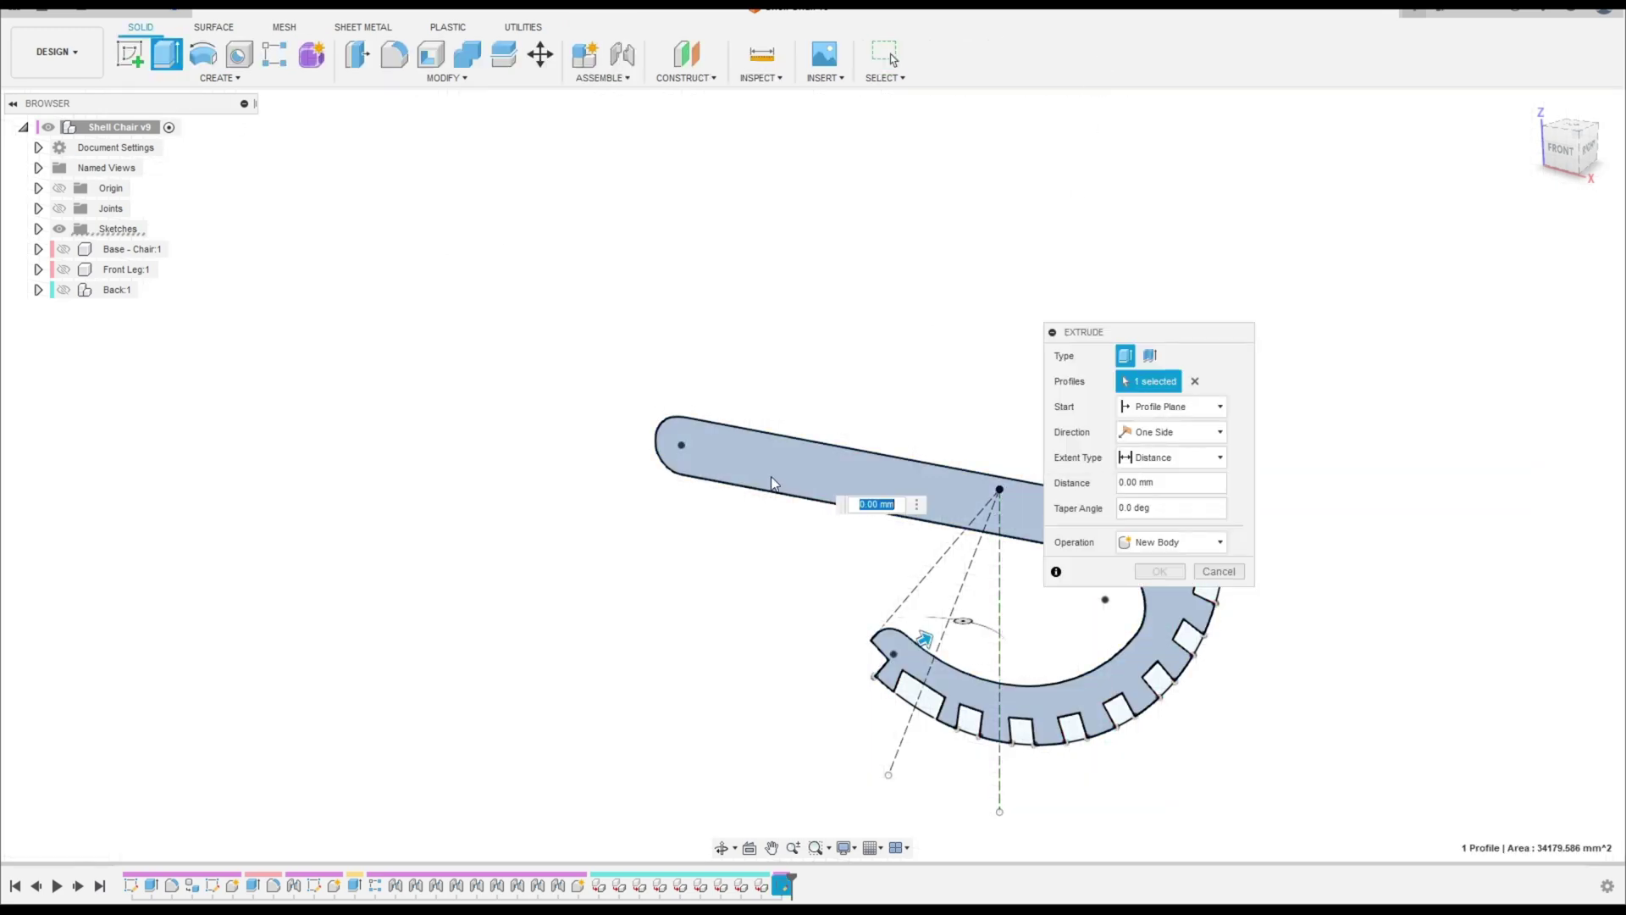
pyautogui.keyDown('shift'); pyautogui.moveTo(770, 483); pyautogui.dragTo(928, 403, button='middle'); pyautogui.keyUp('shift')
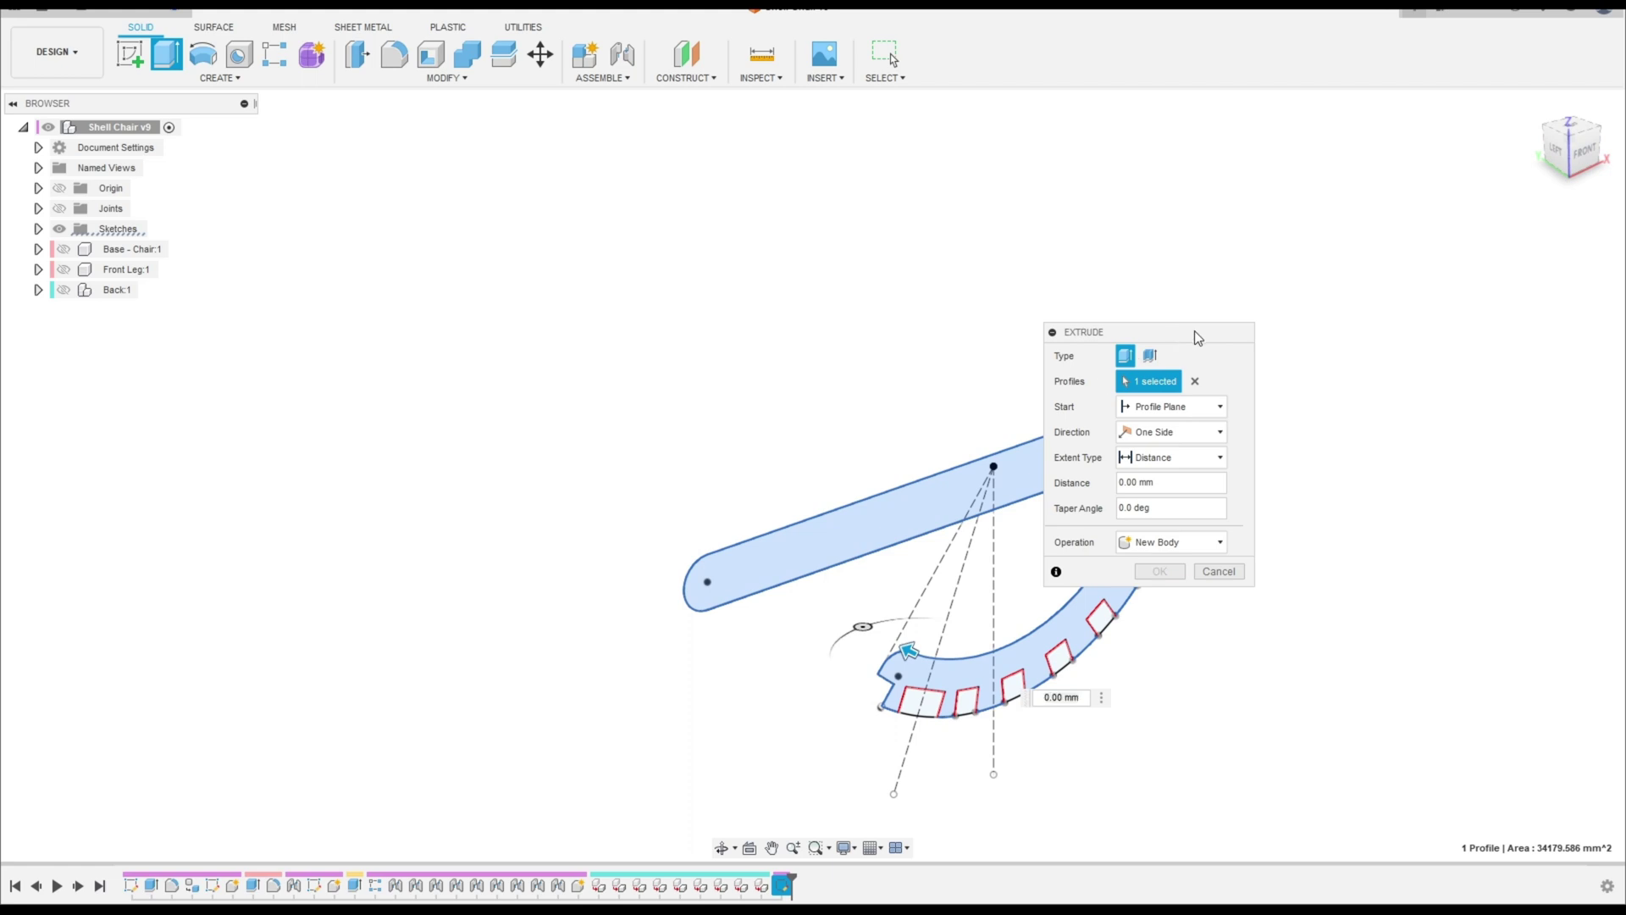
pyautogui.moveTo(1196, 337); pyautogui.dragTo(1431, 297)
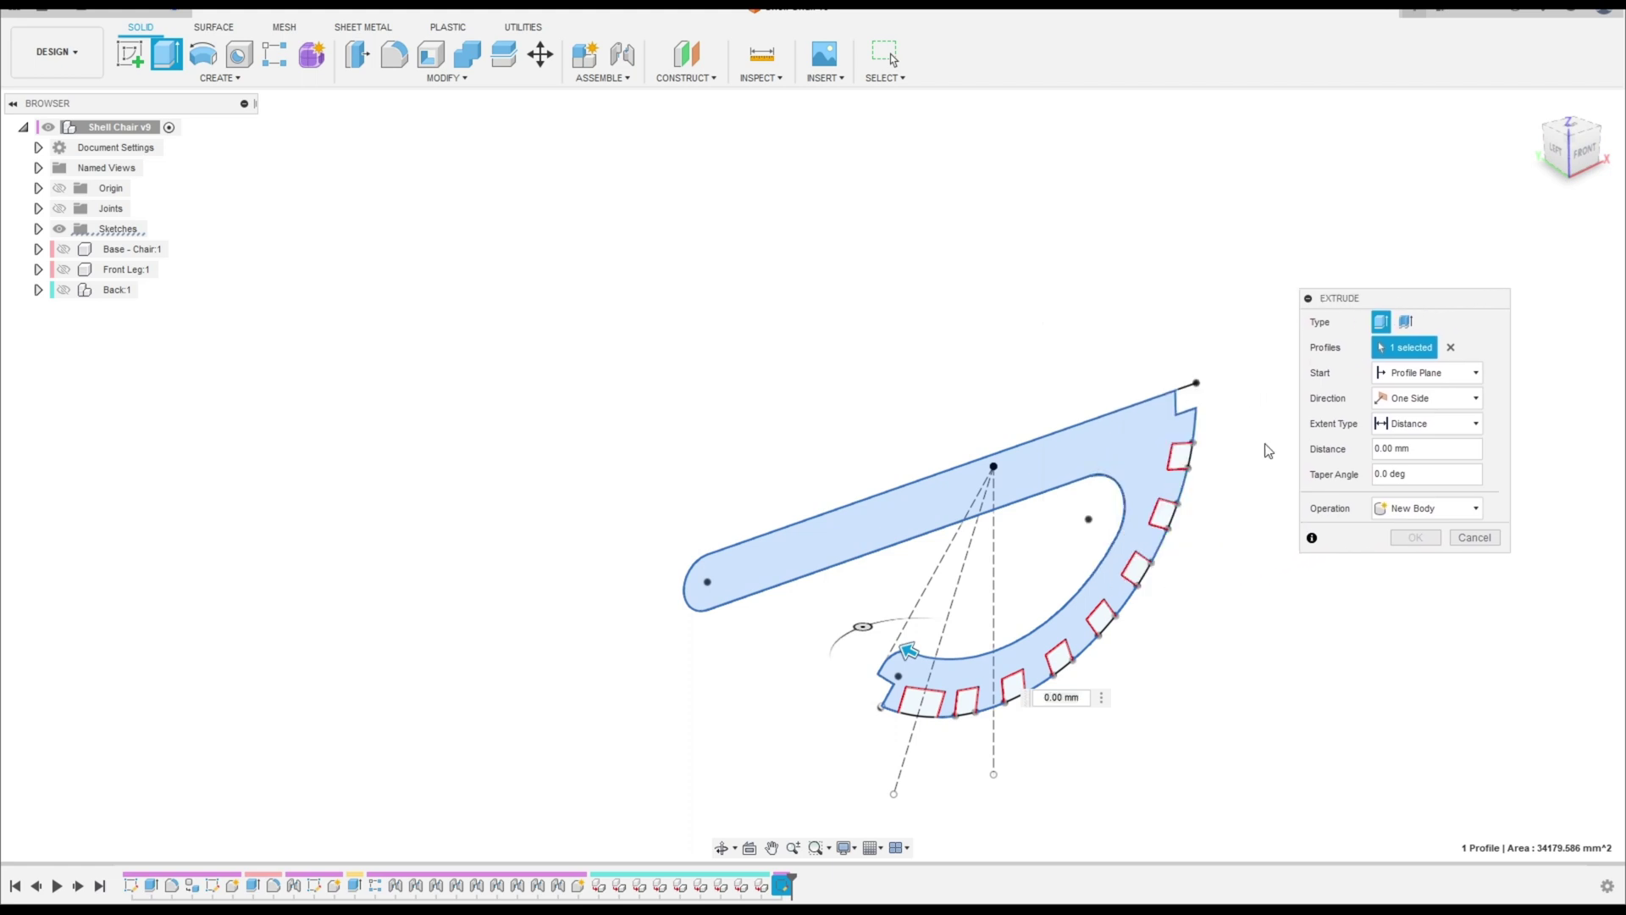
pyautogui.click(1423, 400)
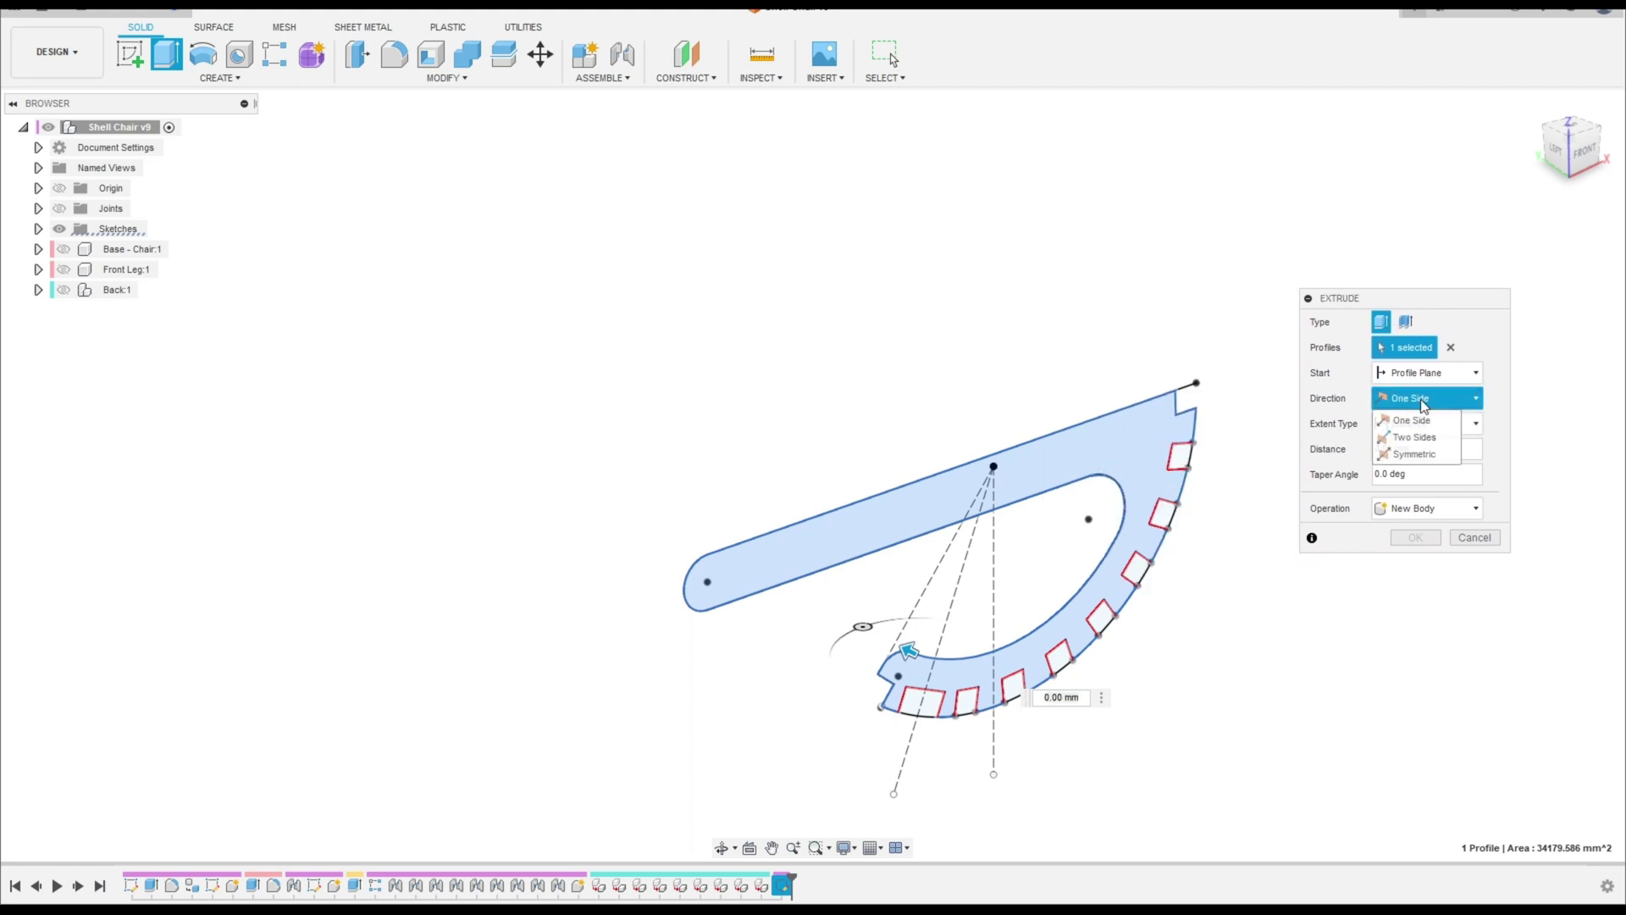
pyautogui.click(1413, 455)
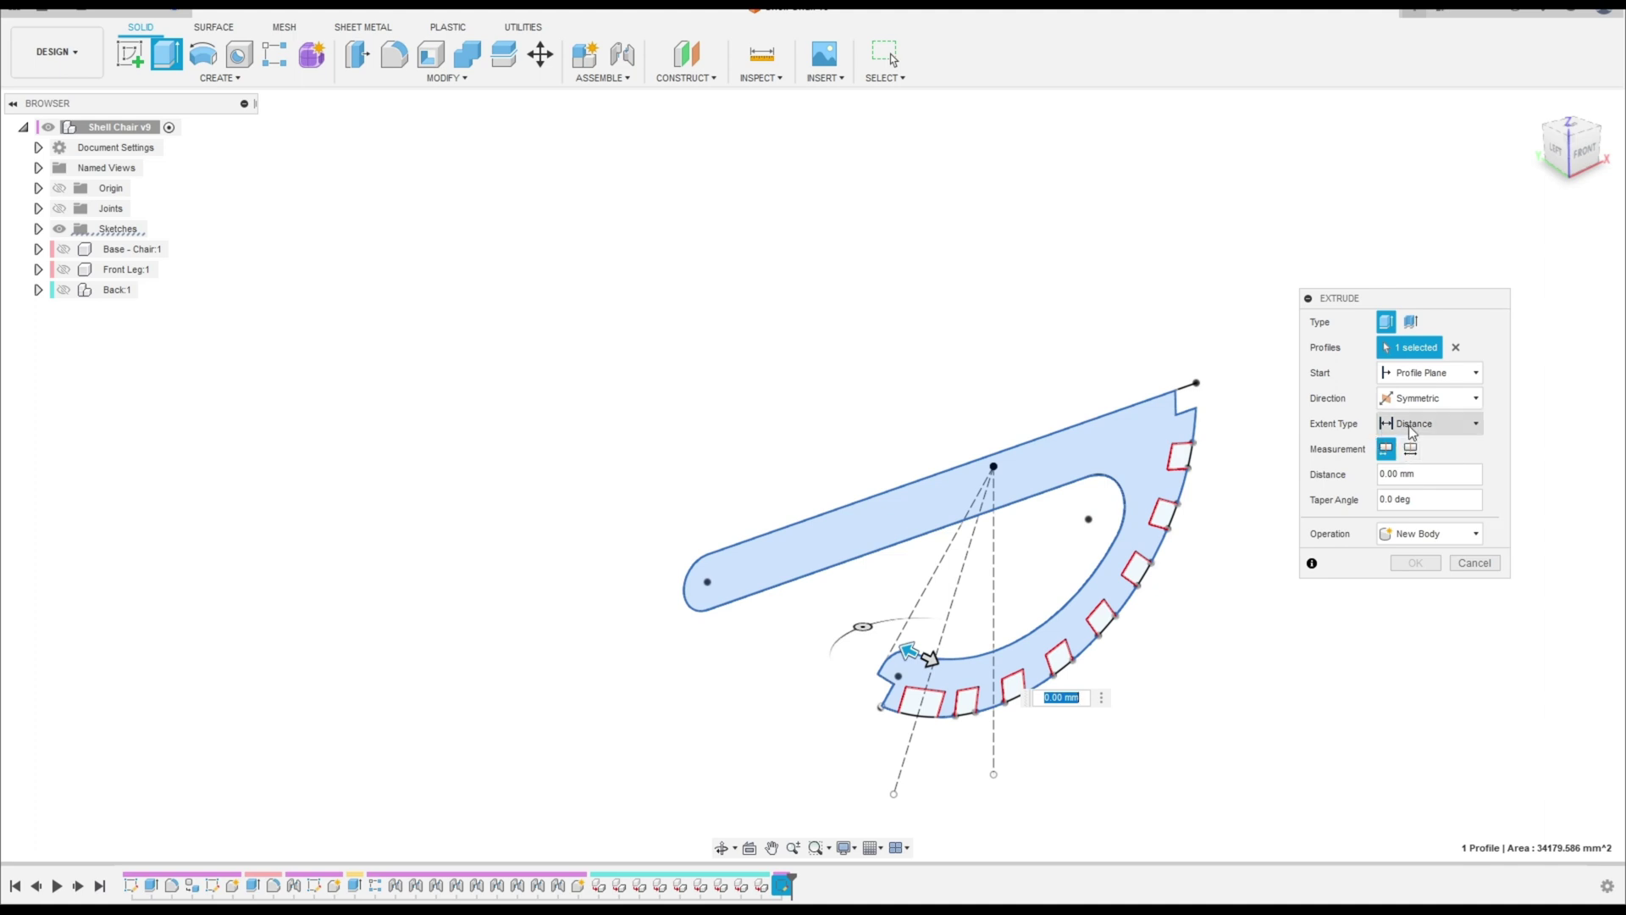
pyautogui.click(1412, 455)
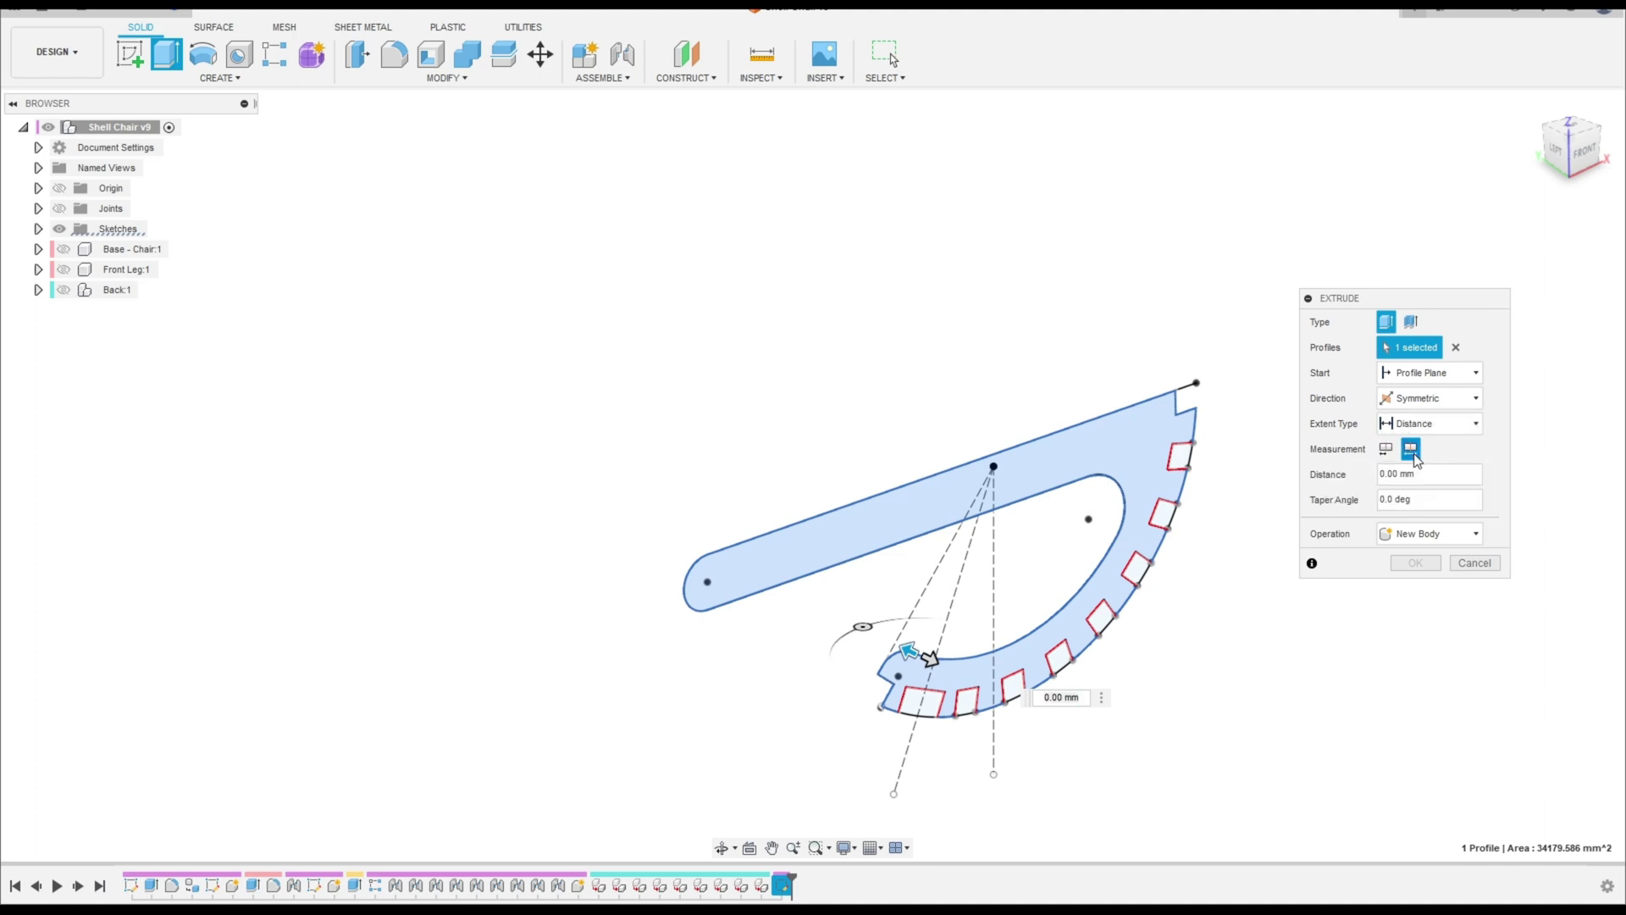
pyautogui.moveTo(1434, 474); pyautogui.dragTo(1382, 473)
pyautogui.write('20')
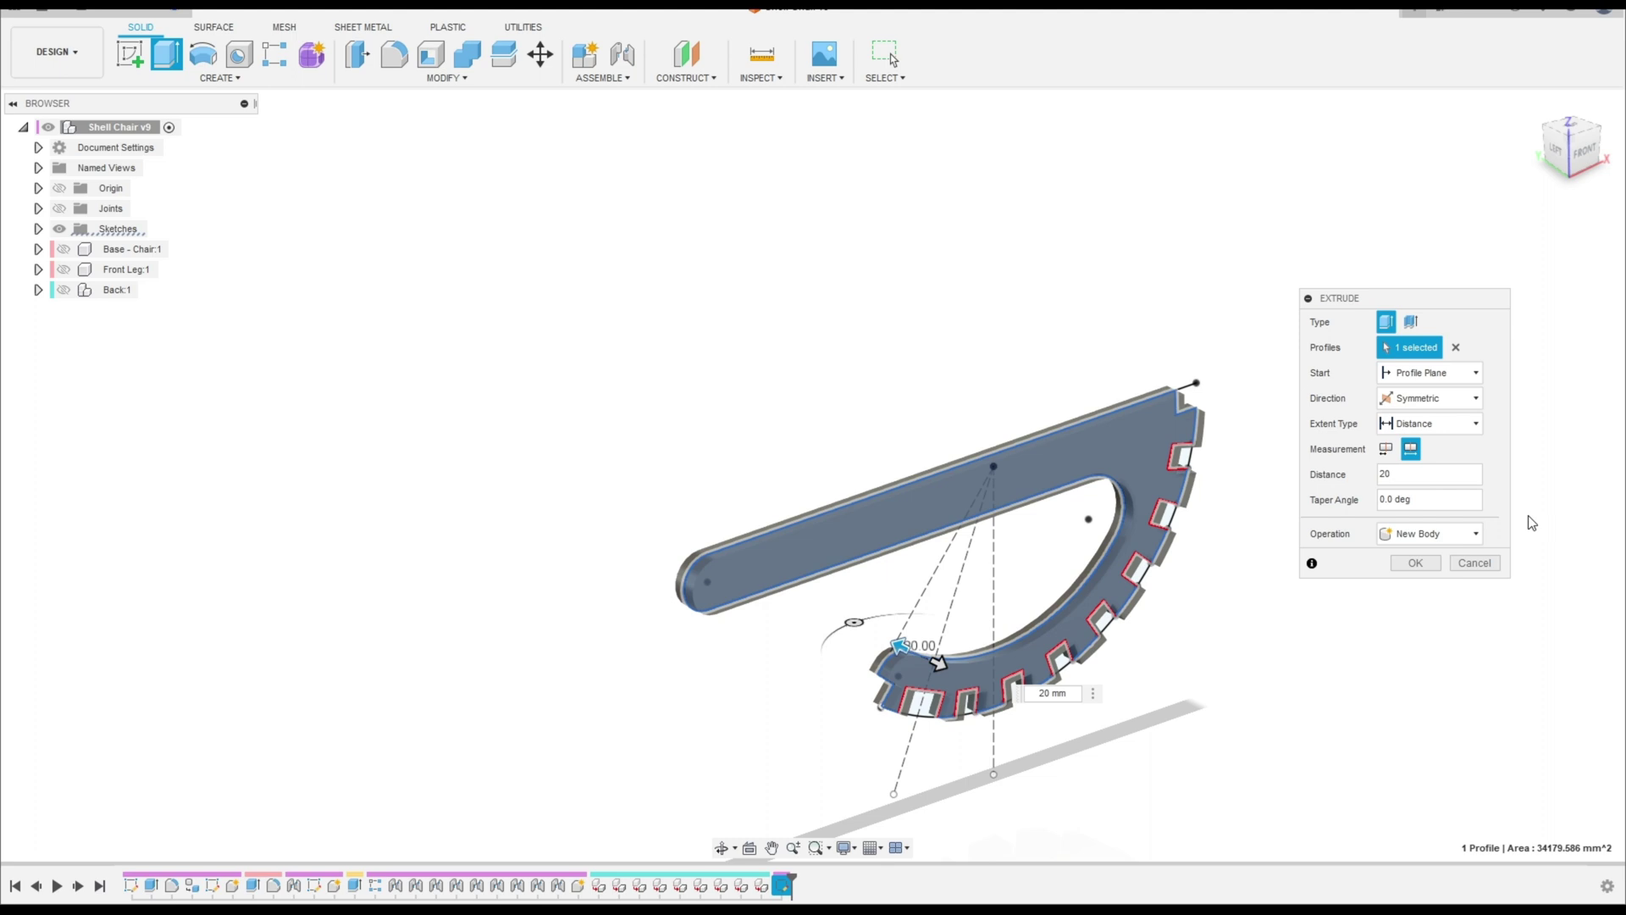
pyautogui.press('Return')
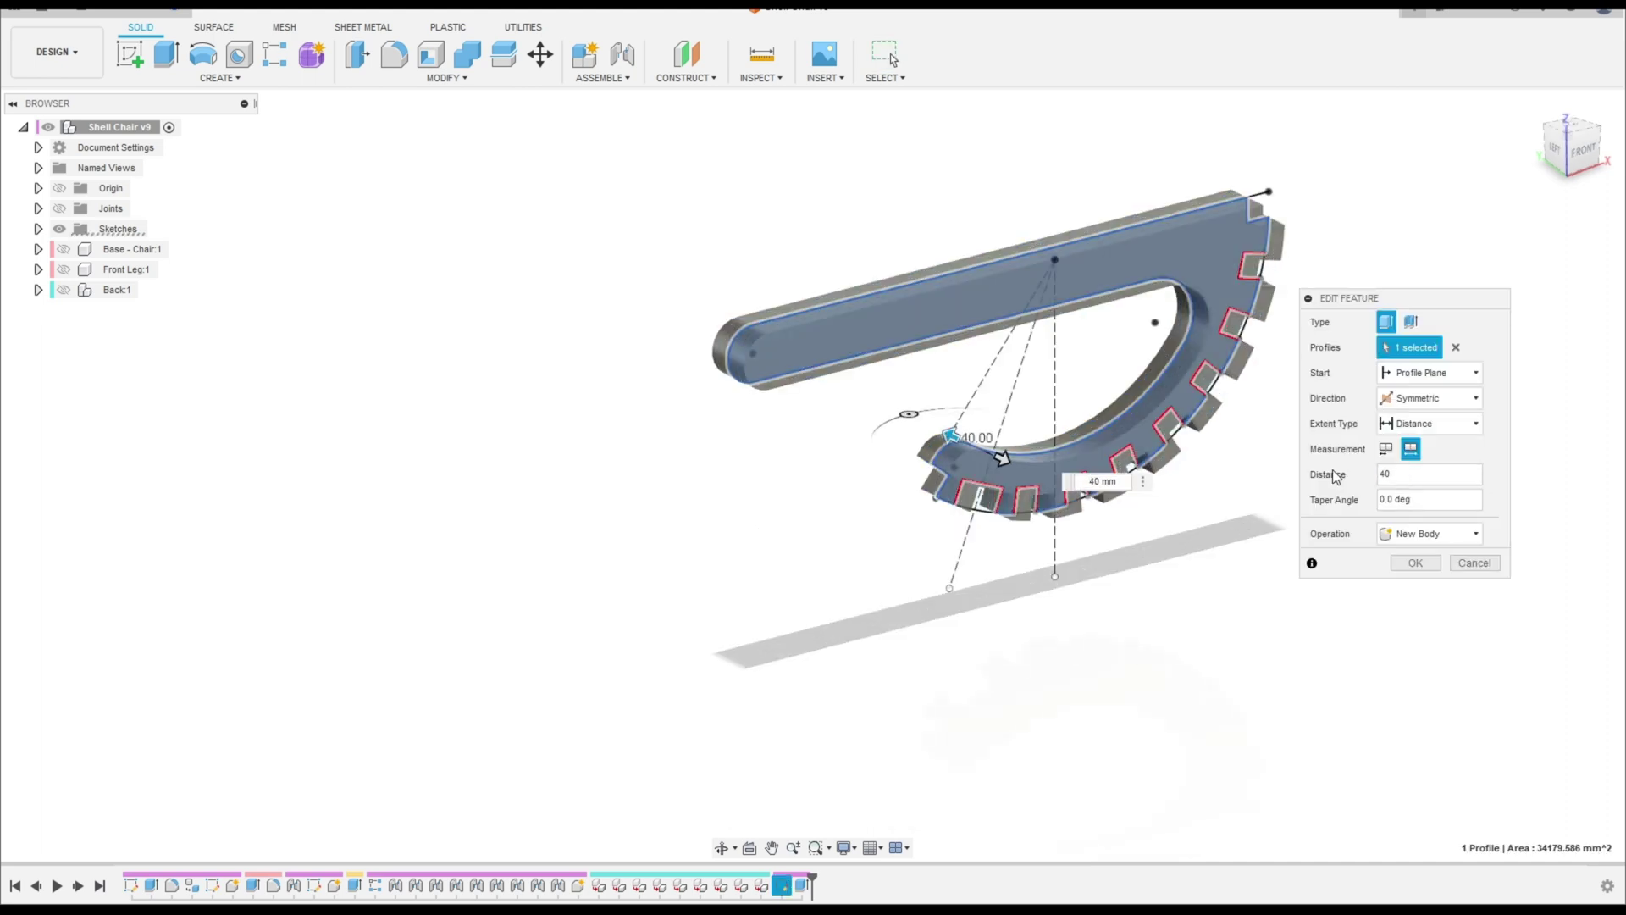
# Step: Edit the arm extrusion to a symmetric distance of 40 mm, keeping the operation as New Body
pyautogui.click(1416, 535)
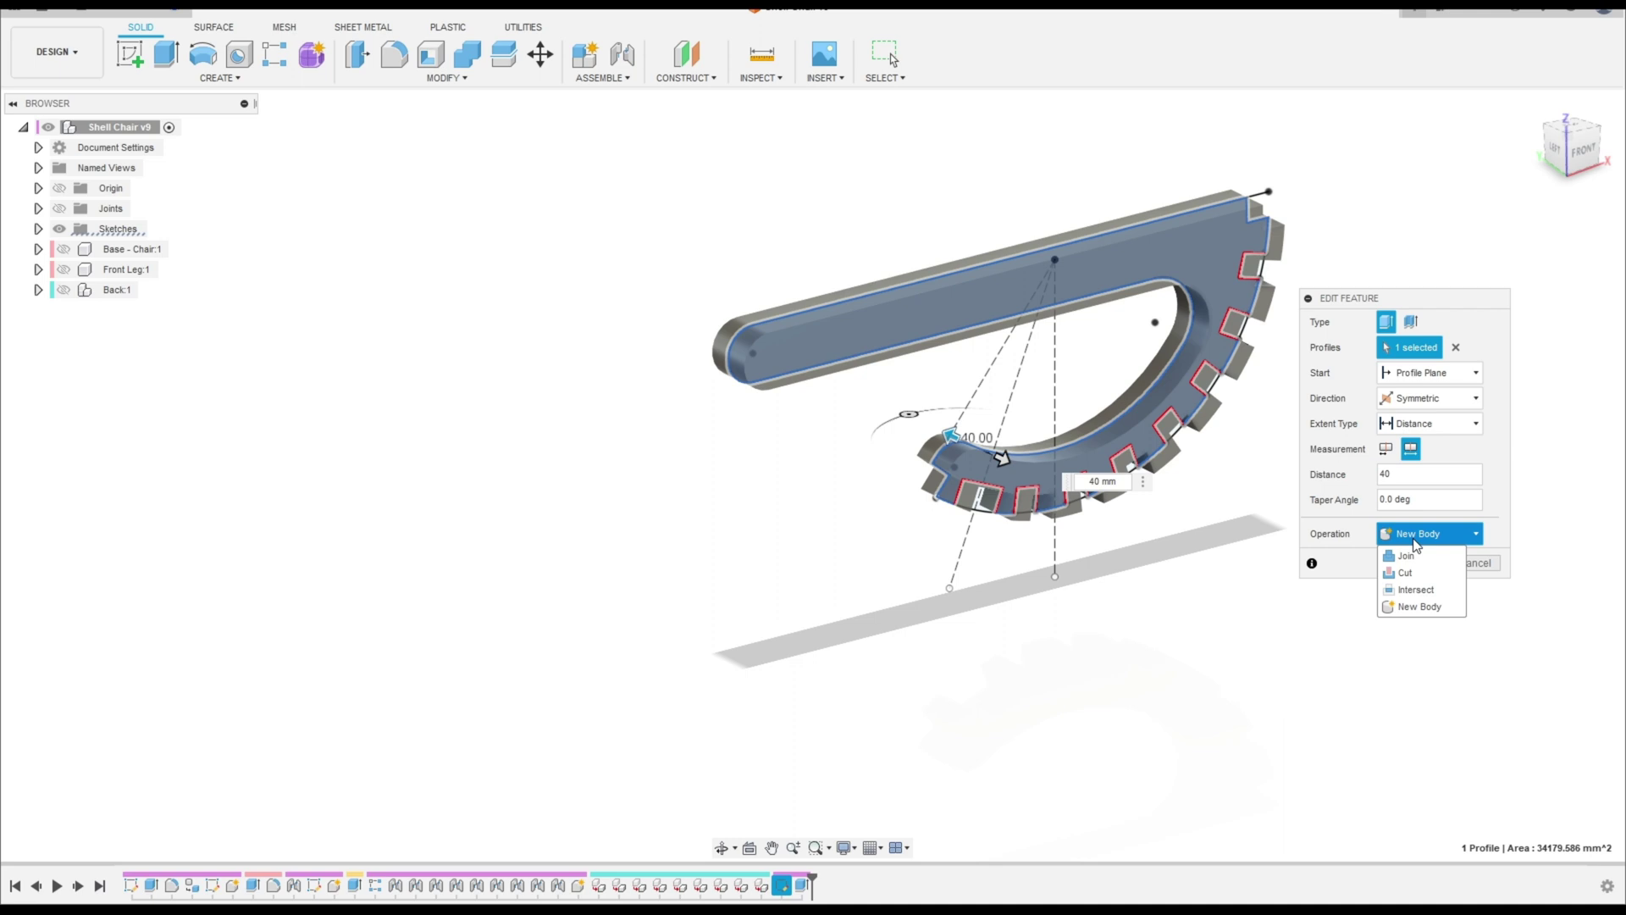
pyautogui.click(1432, 607)
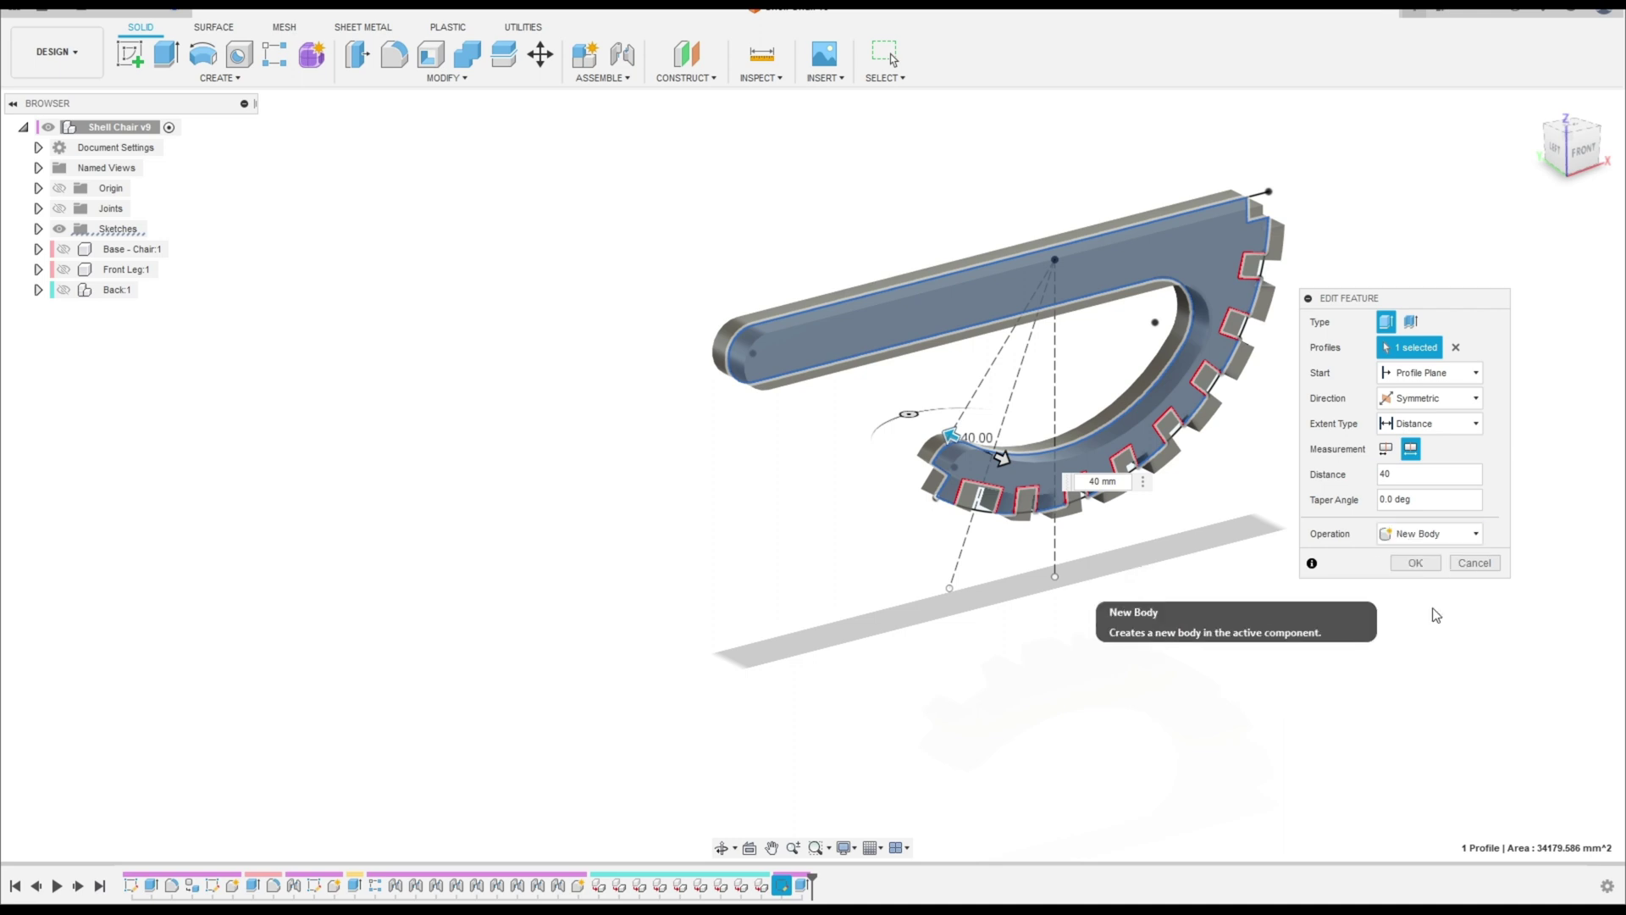
pyautogui.click(1414, 563)
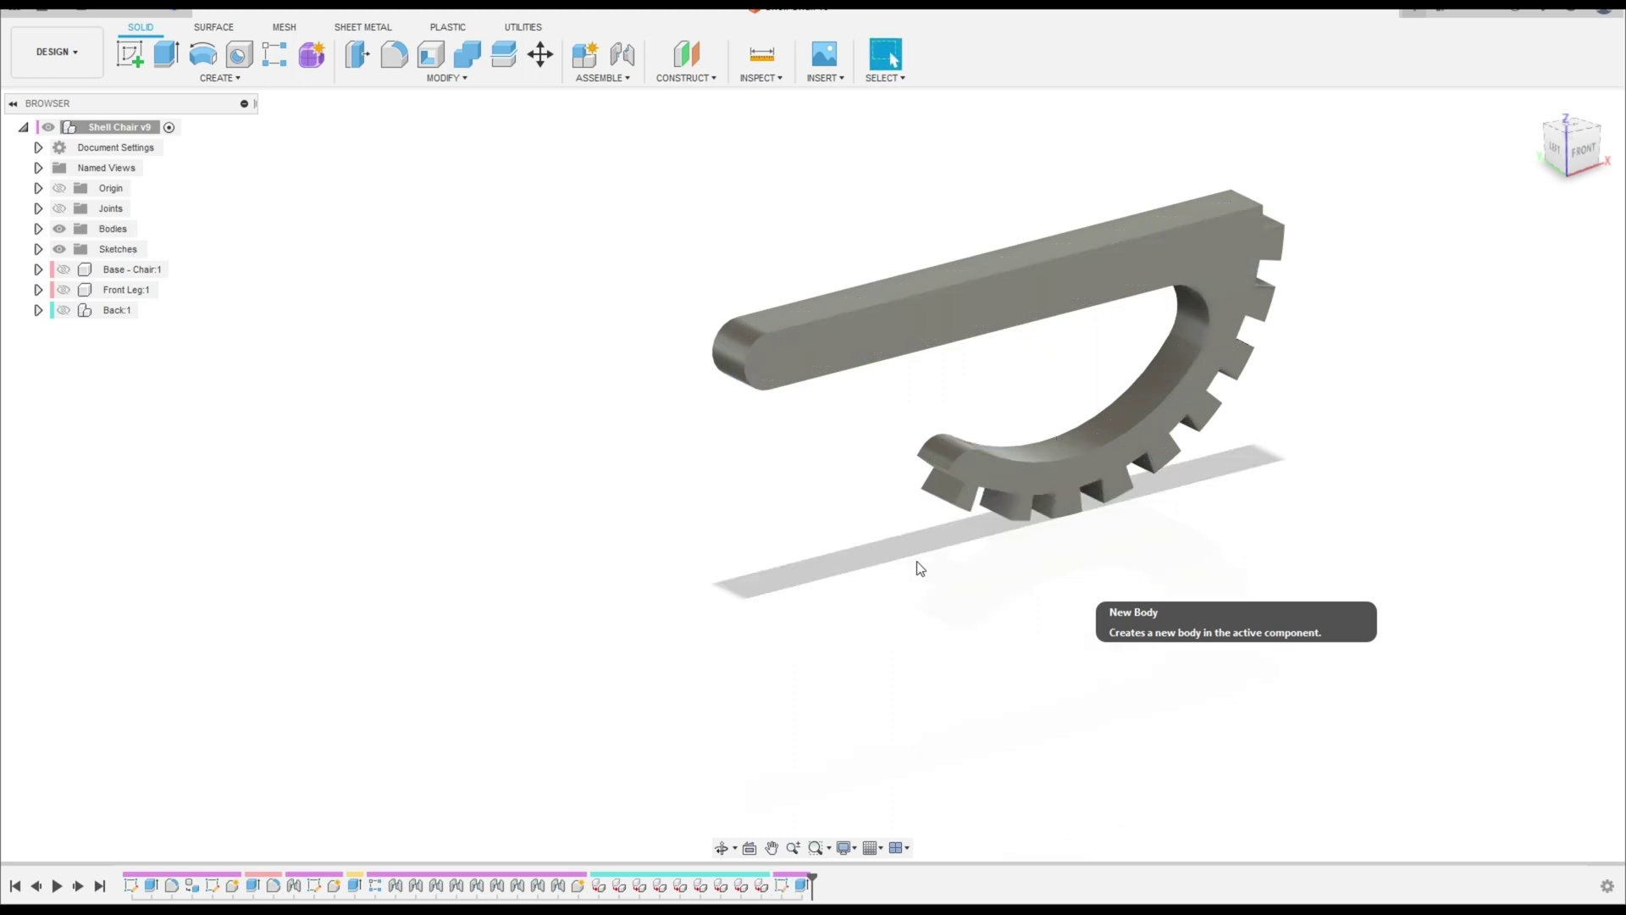
# Step: Create a component from the extruded arm body and rename it Arm
pyautogui.keyDown('shift'); pyautogui.moveTo(921, 567); pyautogui.dragTo(888, 562, button='middle'); pyautogui.keyUp('shift')
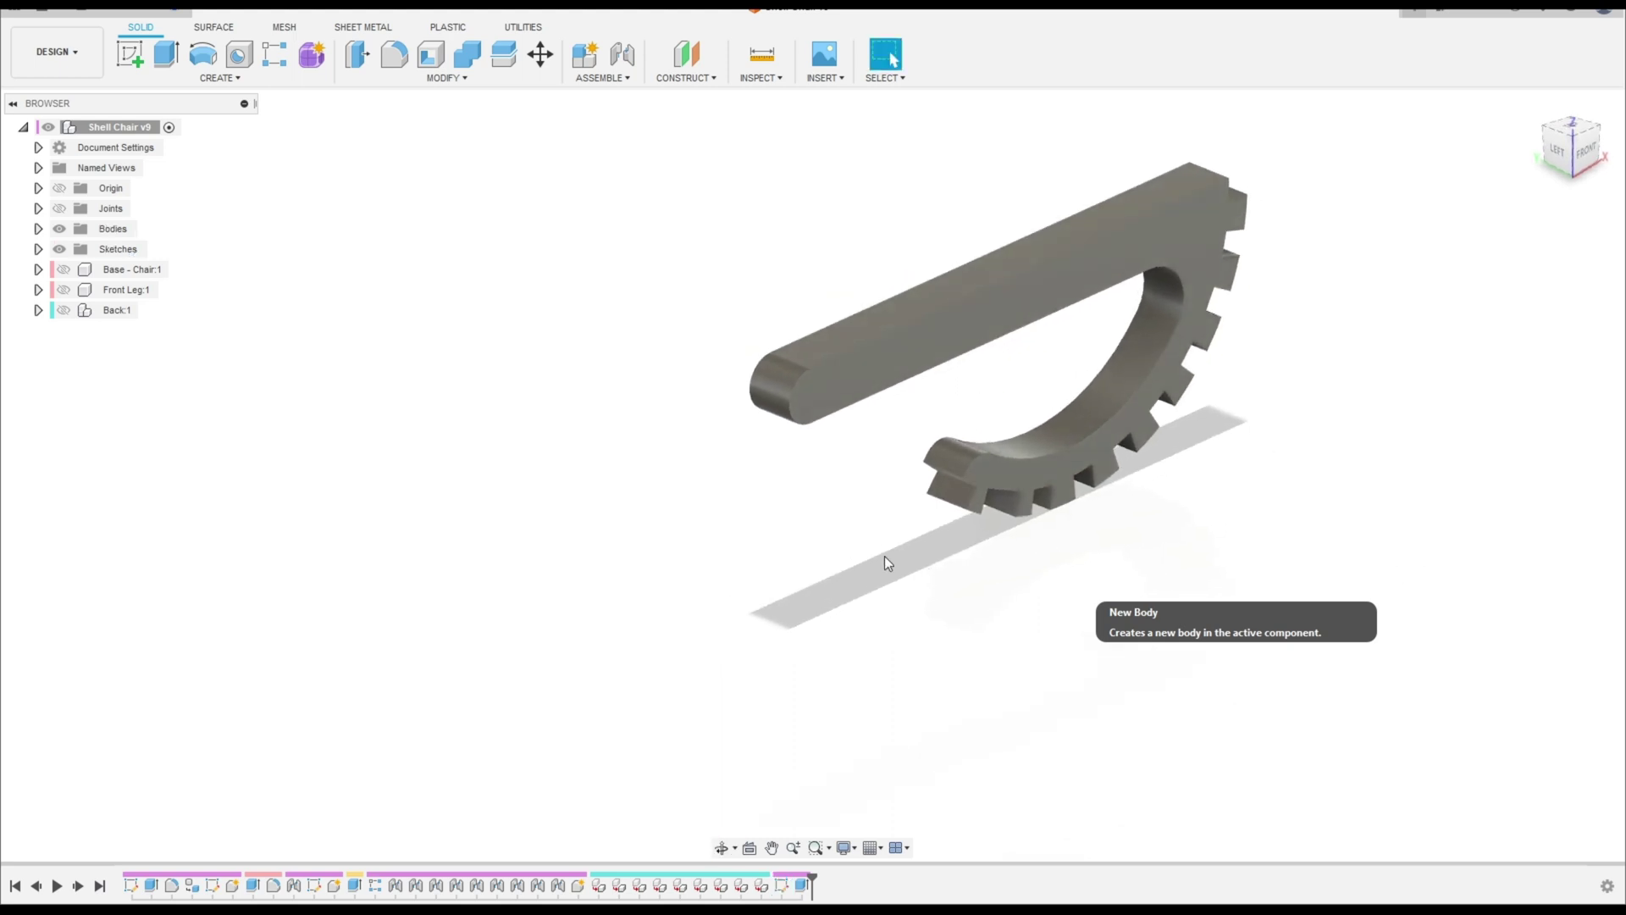
pyautogui.click(37, 229)
pyautogui.rightClick(124, 249)
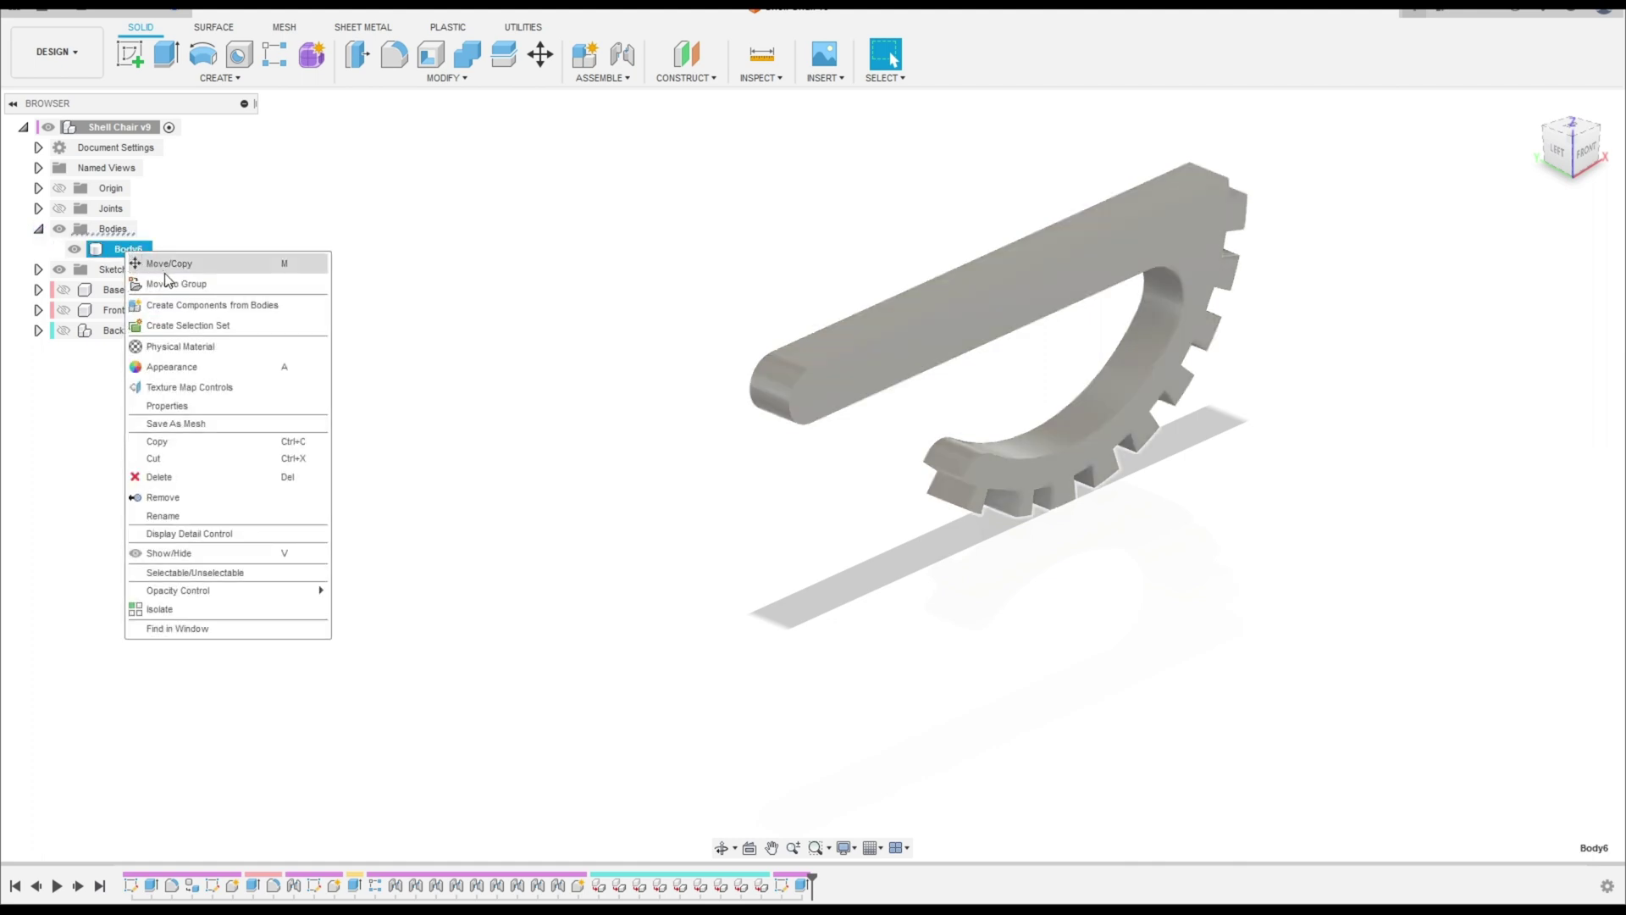
pyautogui.click(193, 307)
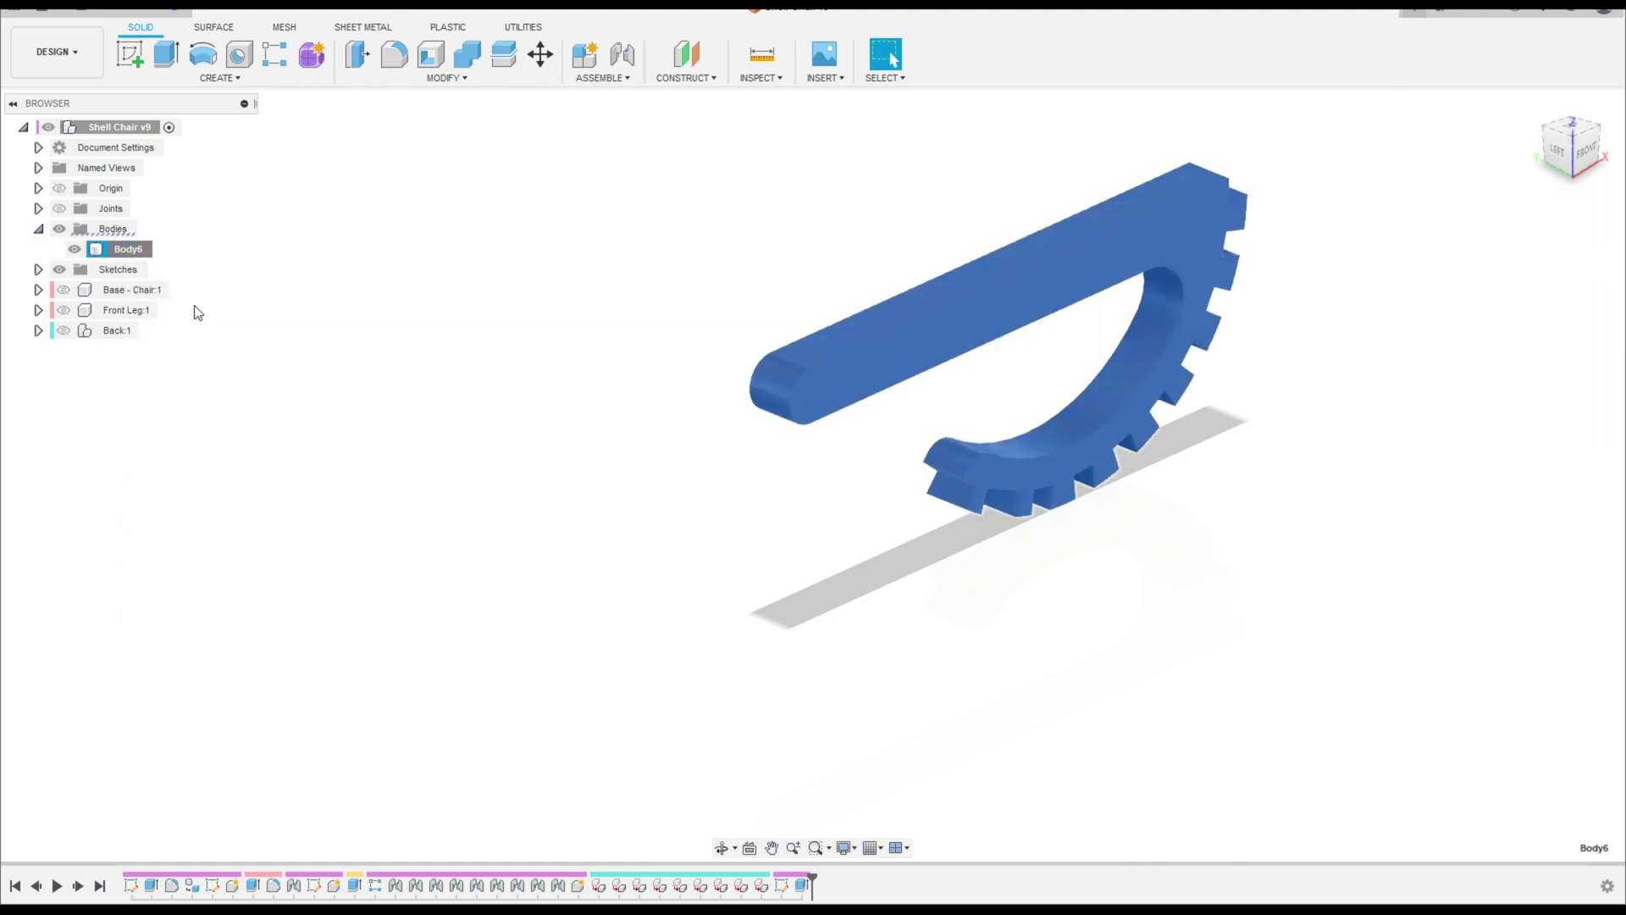
pyautogui.rightClick(127, 311)
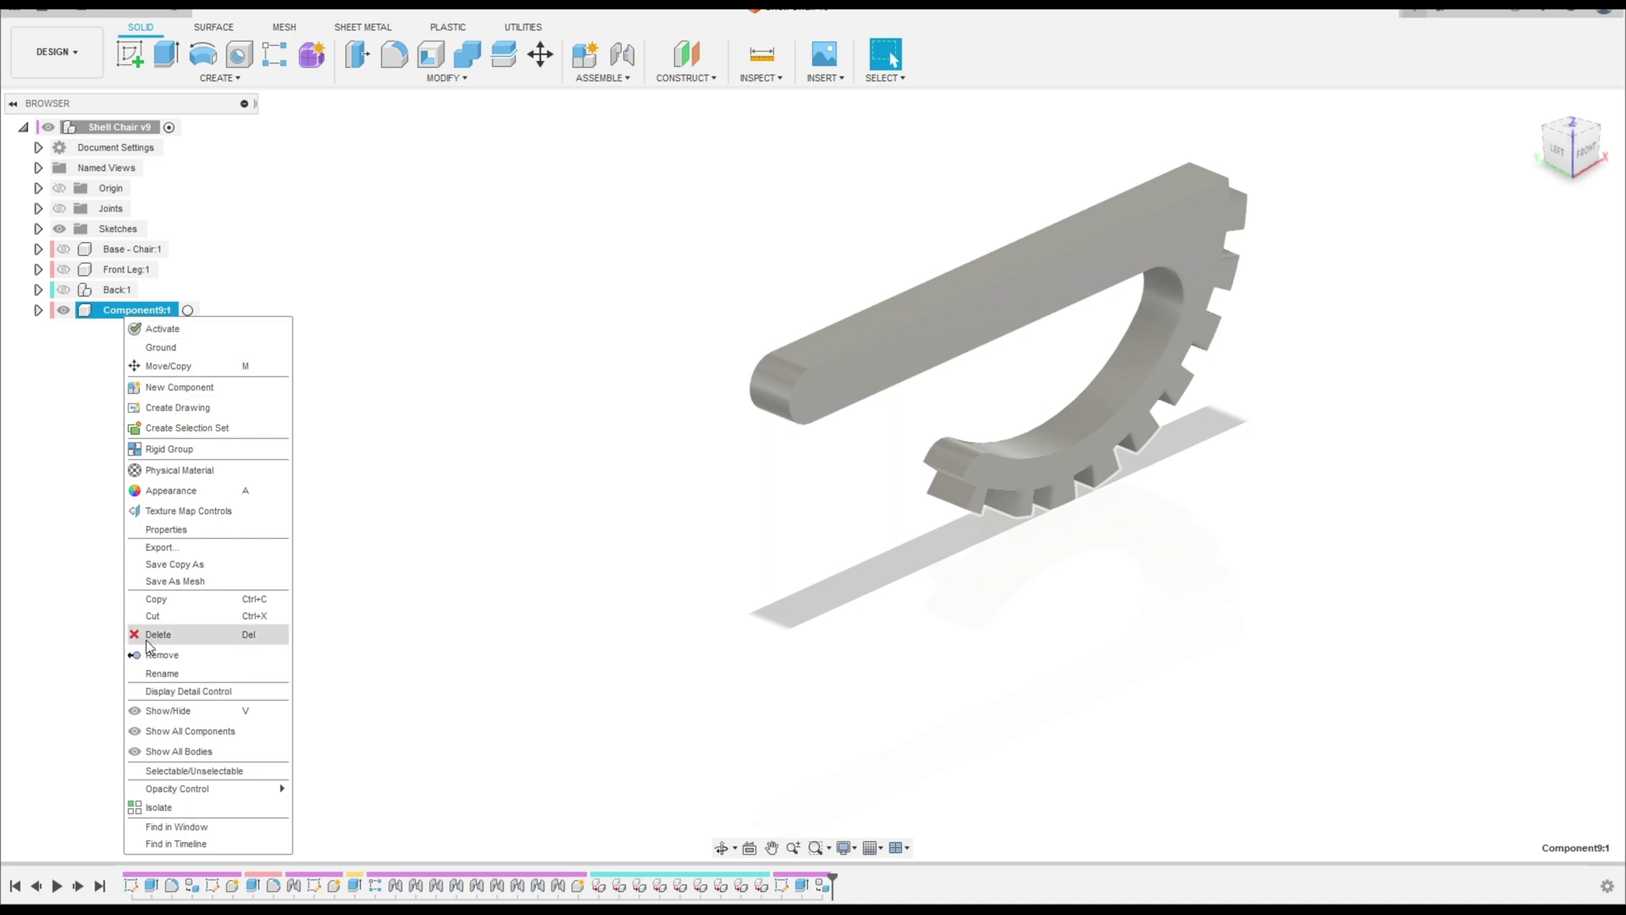
pyautogui.click(178, 674)
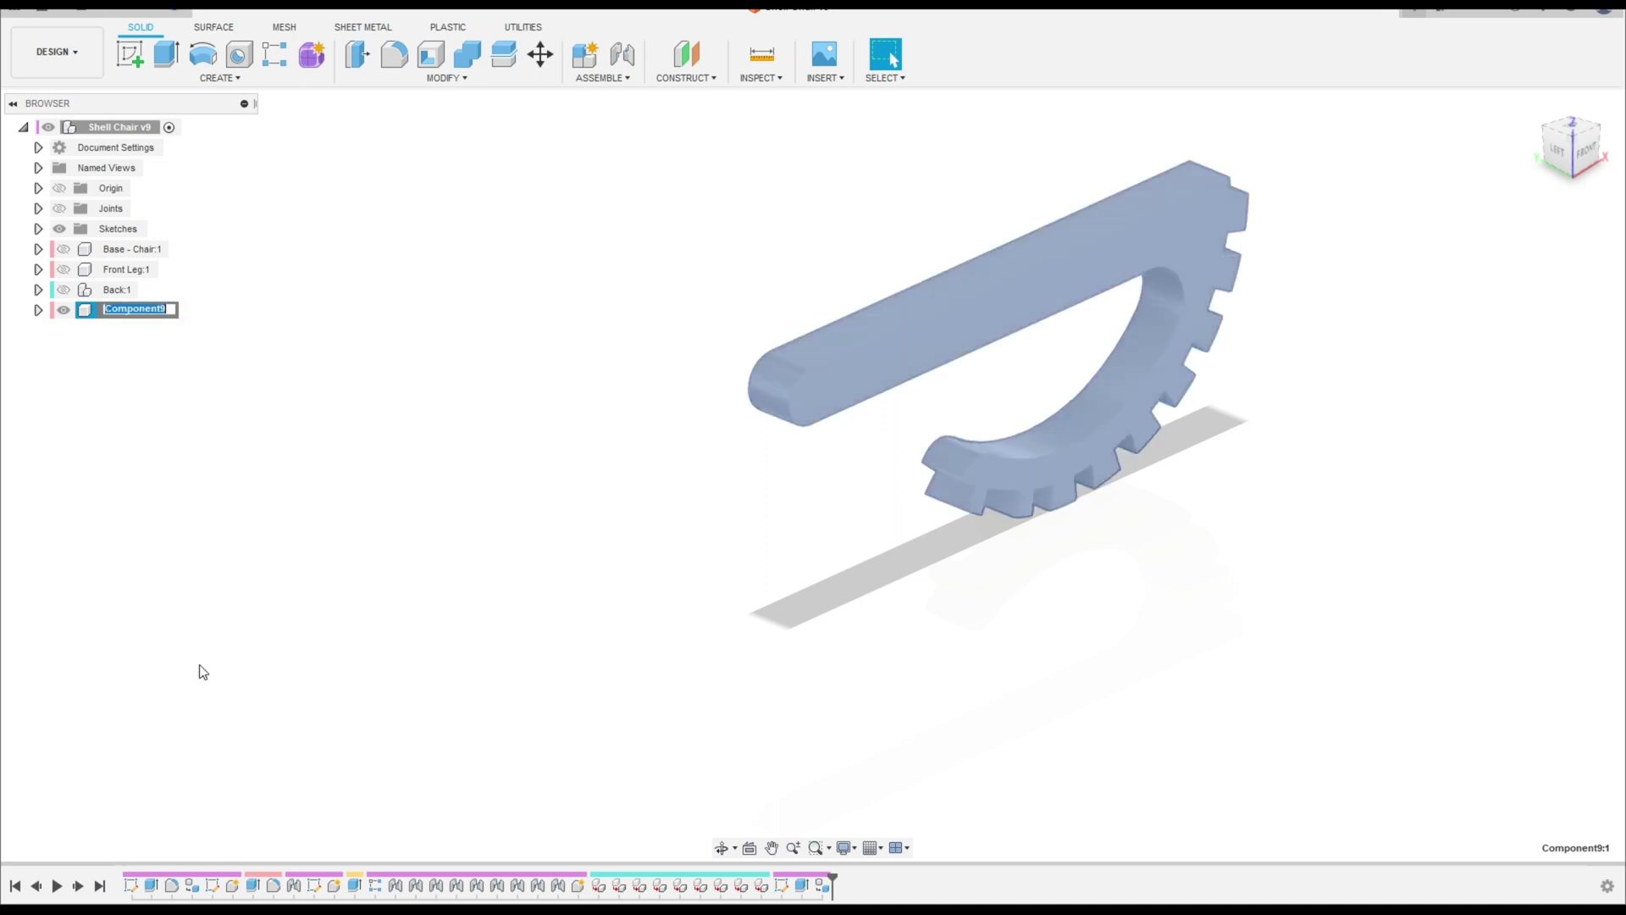
pyautogui.write('Arm')
pyautogui.press('Return')
pyautogui.click(169, 373)
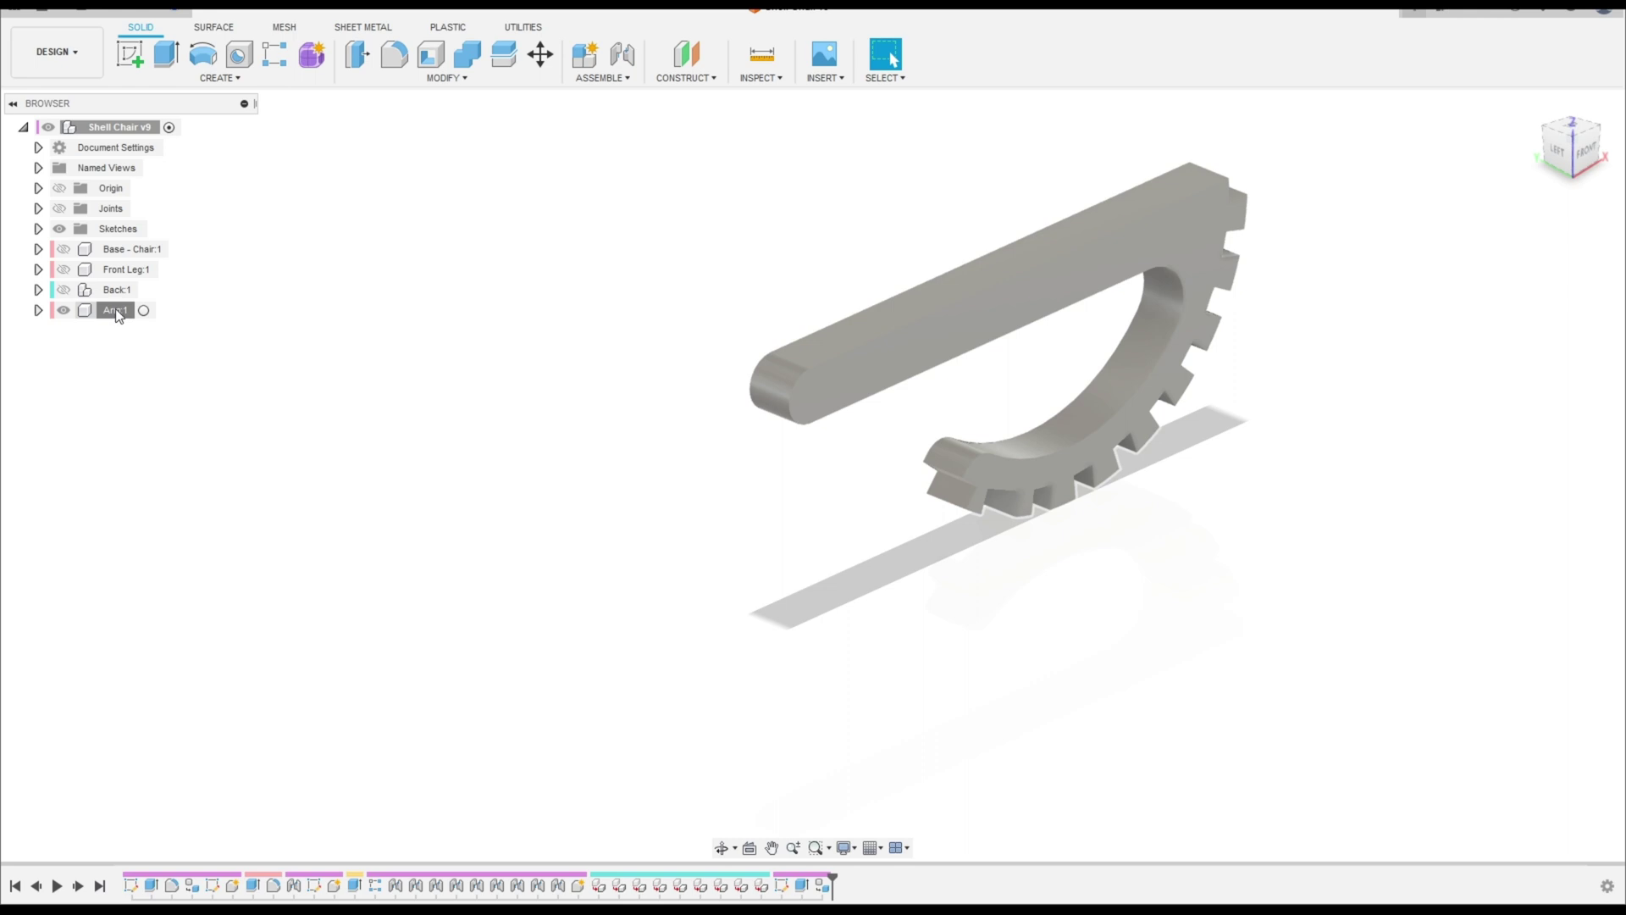
# Step: Copy the Arm component and paste it into the Shell Chair assembly as a new, independent component
pyautogui.rightClick(110, 133)
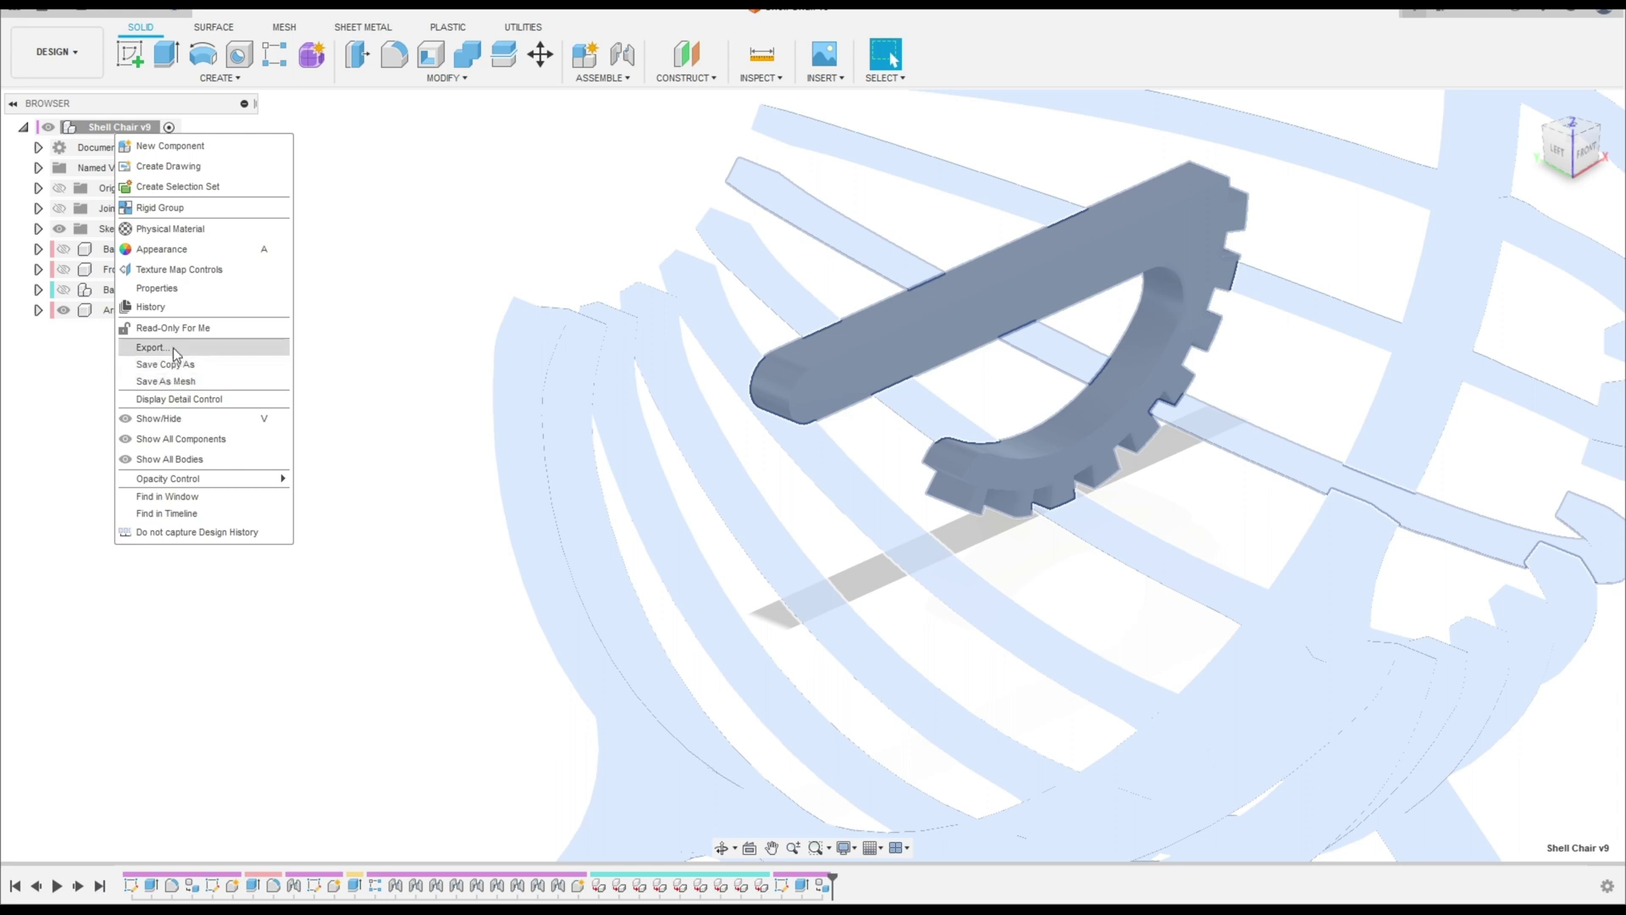
pyautogui.rightClick(101, 312)
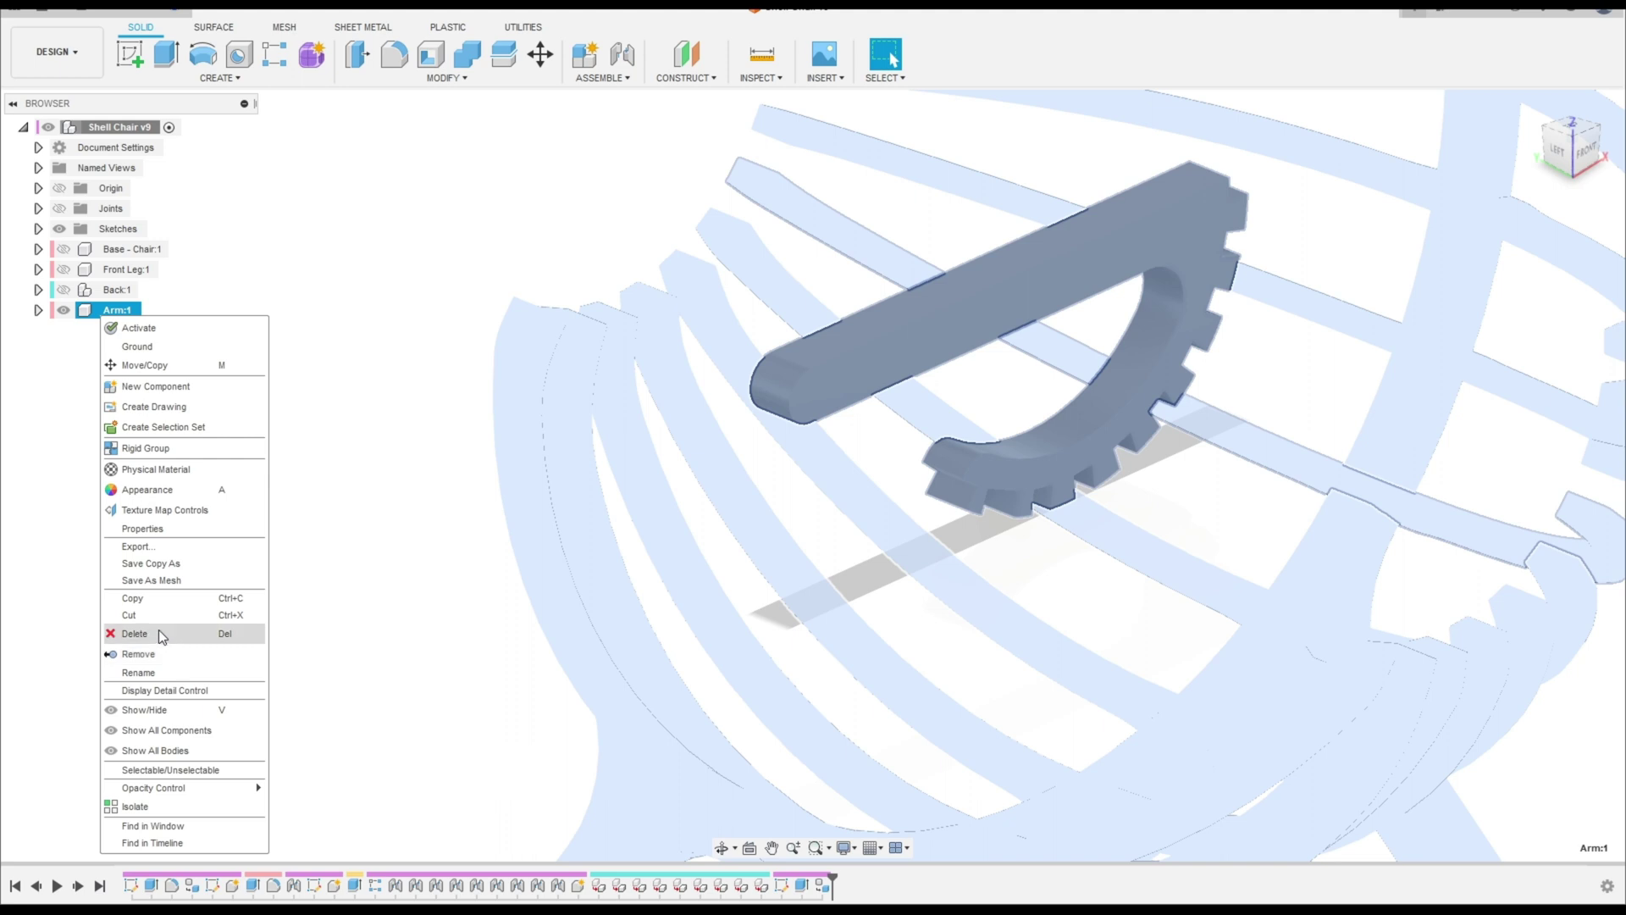
pyautogui.click(175, 600)
pyautogui.rightClick(122, 318)
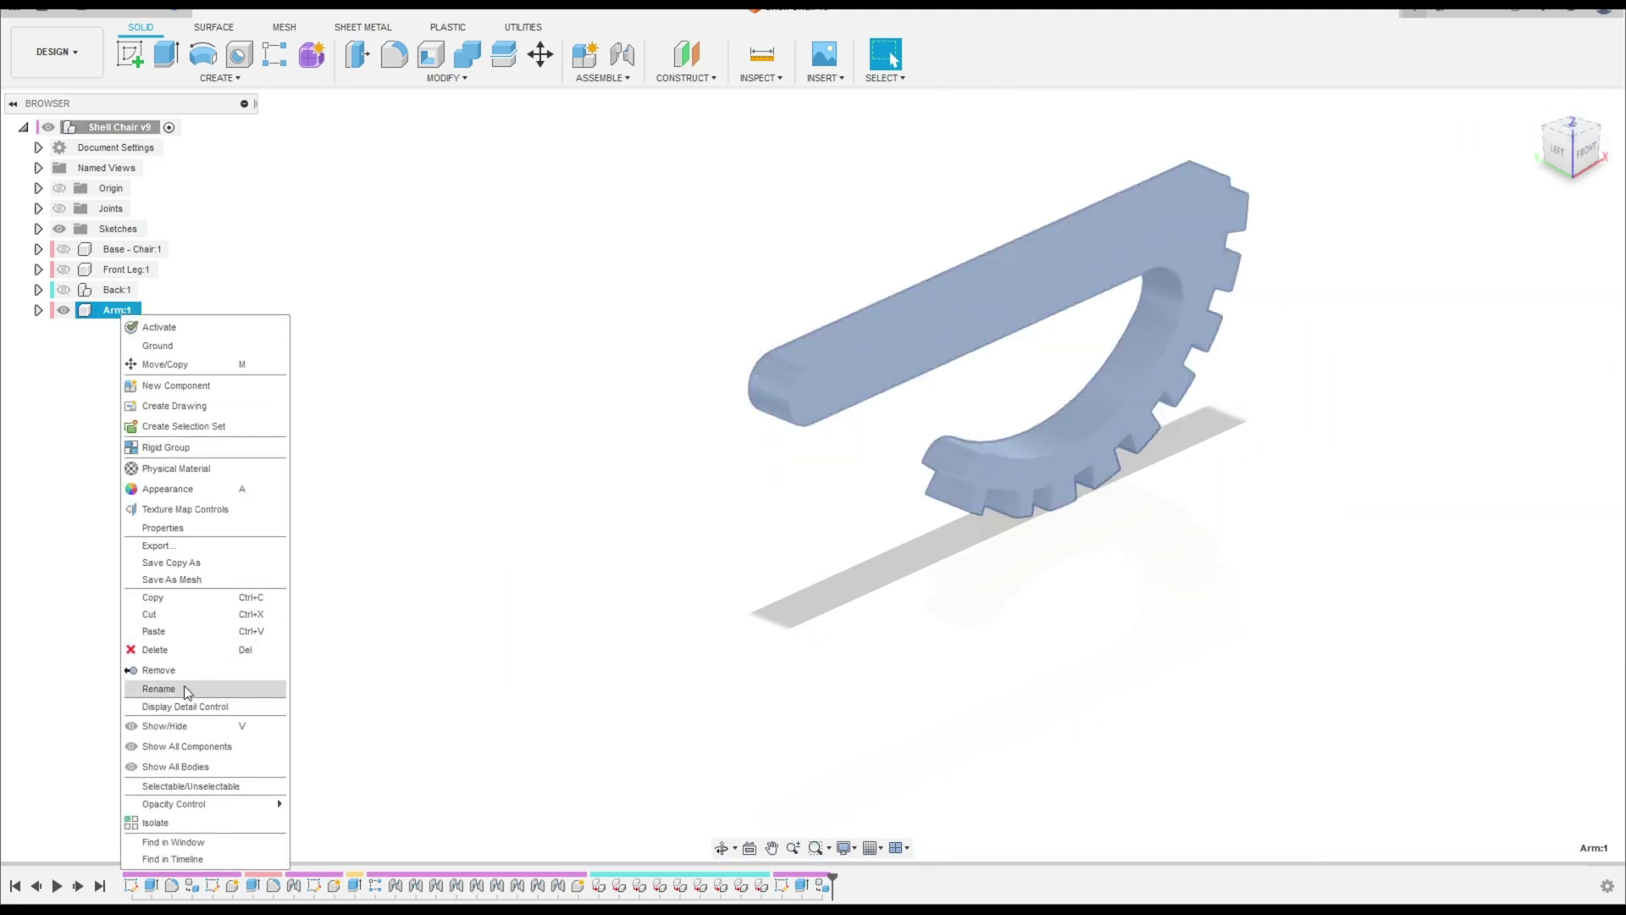
pyautogui.rightClick(107, 137)
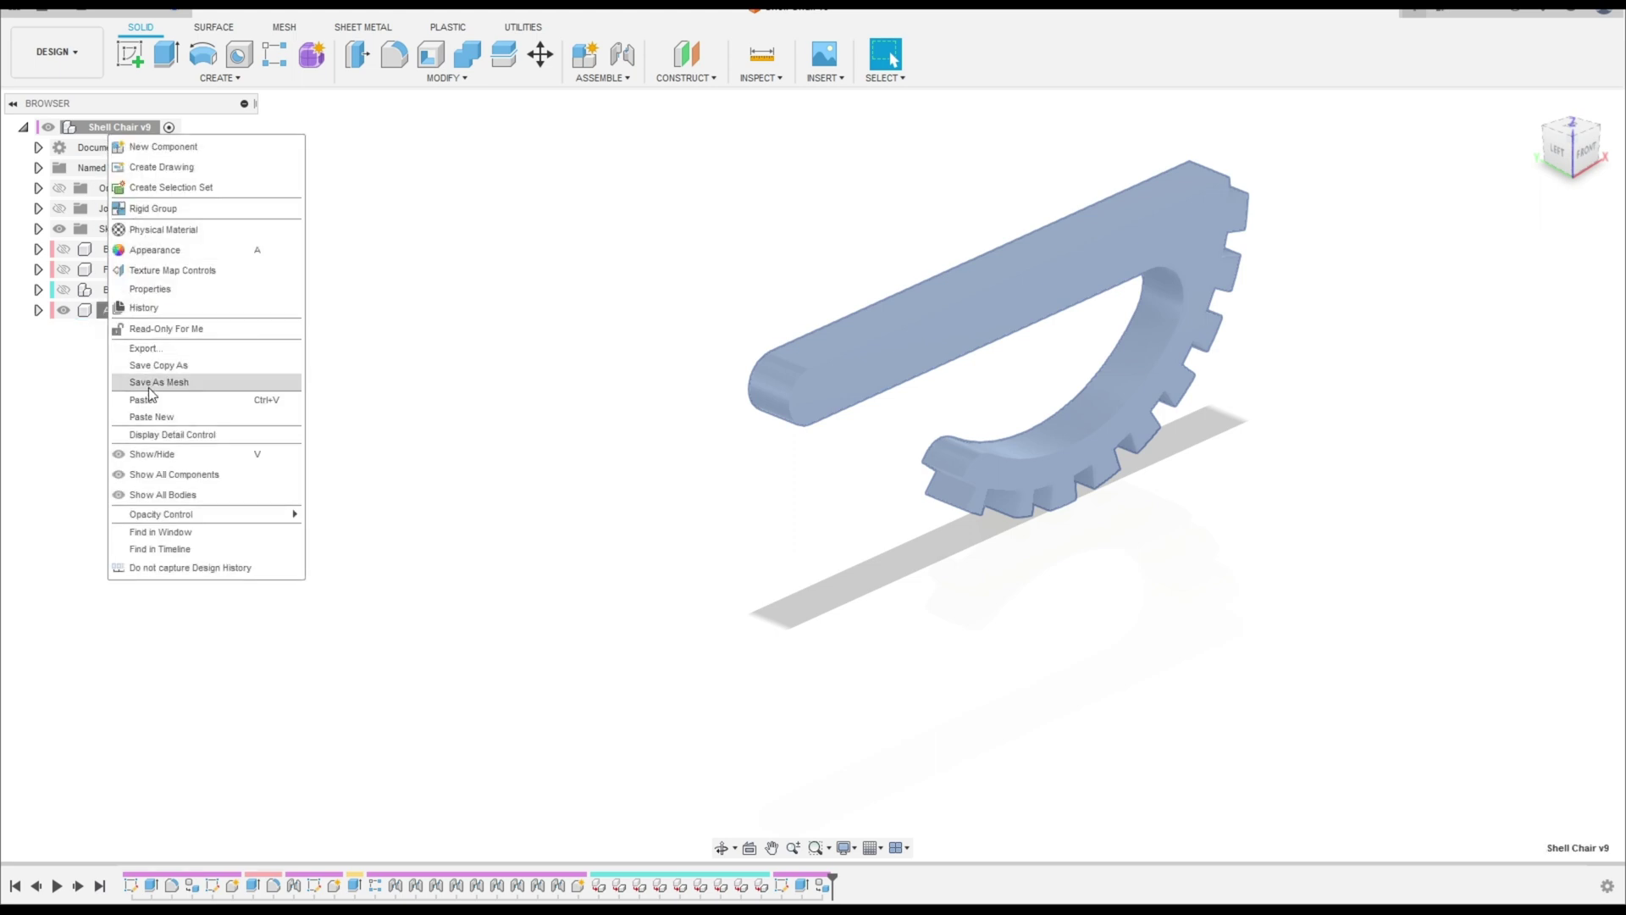
pyautogui.click(161, 421)
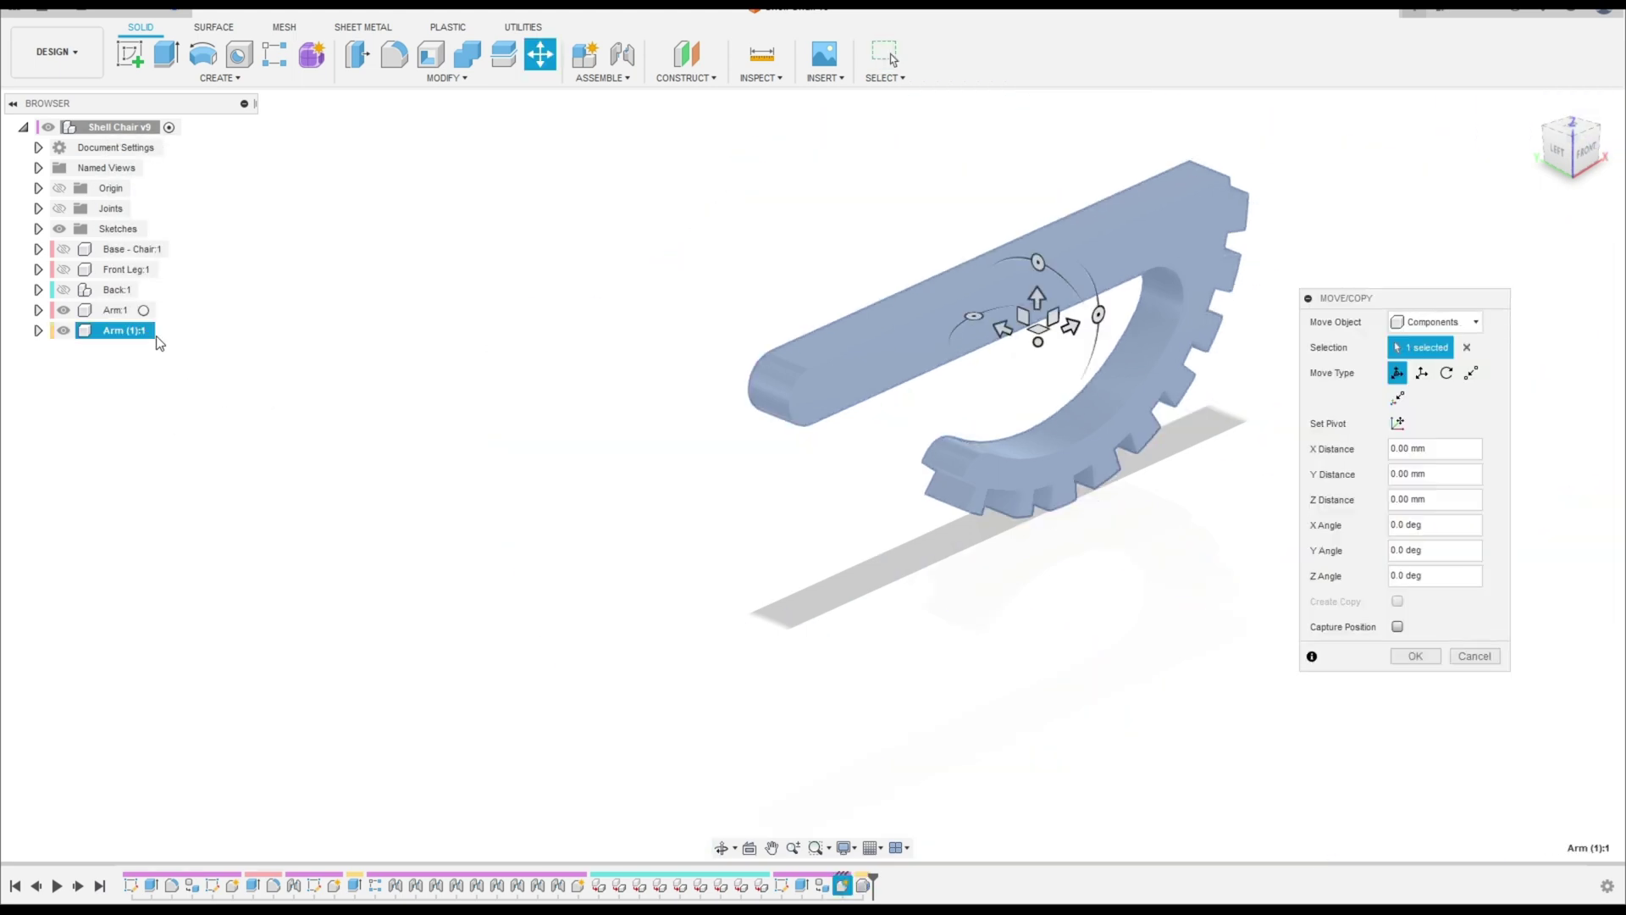
# Step: Move the pasted arm copy sideways along its thickness direction, clear of the original arm
pyautogui.click(1005, 329)
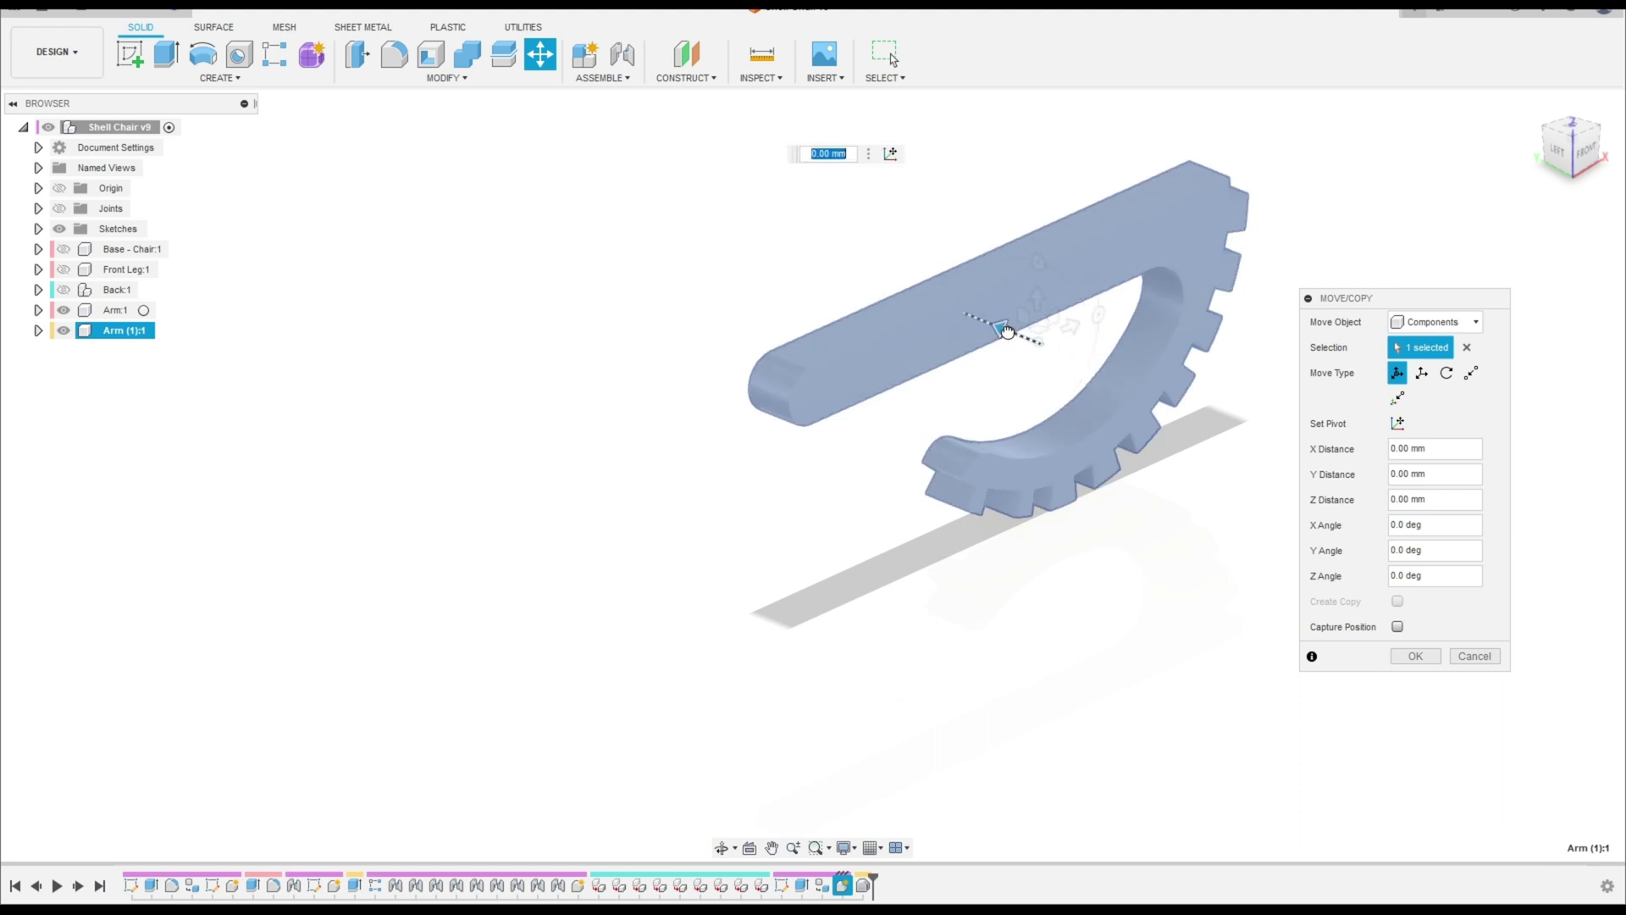
pyautogui.moveTo(1006, 331); pyautogui.dragTo(858, 271)
pyautogui.click(1415, 655)
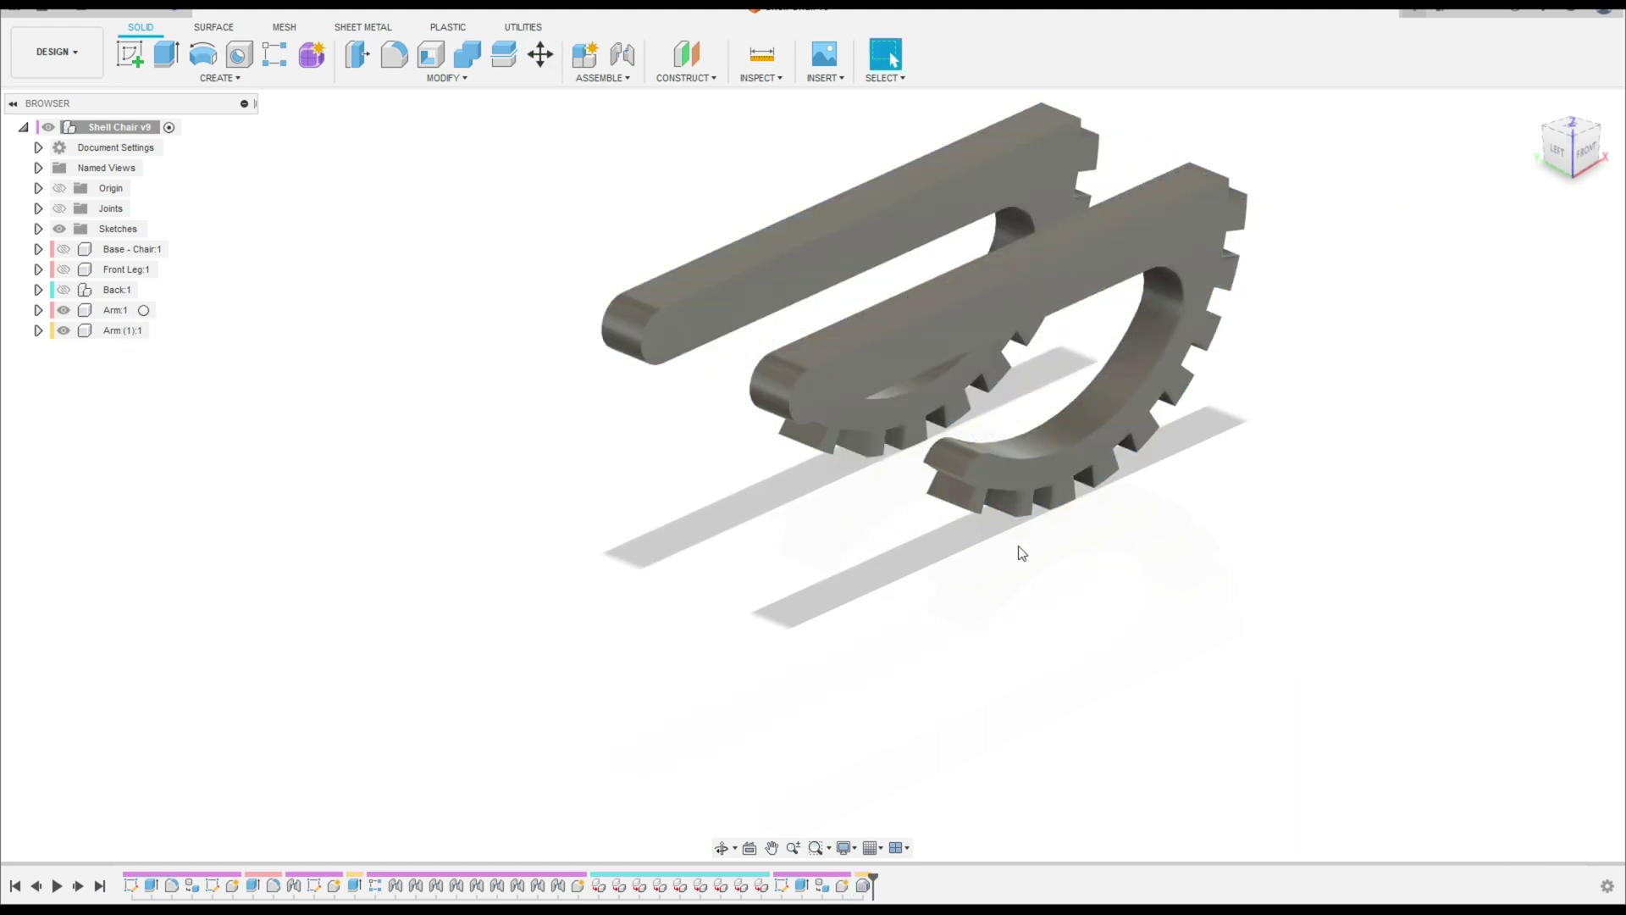
# Step: Show the hidden Back, Front Leg and Base - Chair components
pyautogui.keyDown('shift'); pyautogui.moveTo(729, 504); pyautogui.dragTo(769, 519, button='middle'); pyautogui.keyUp('shift')
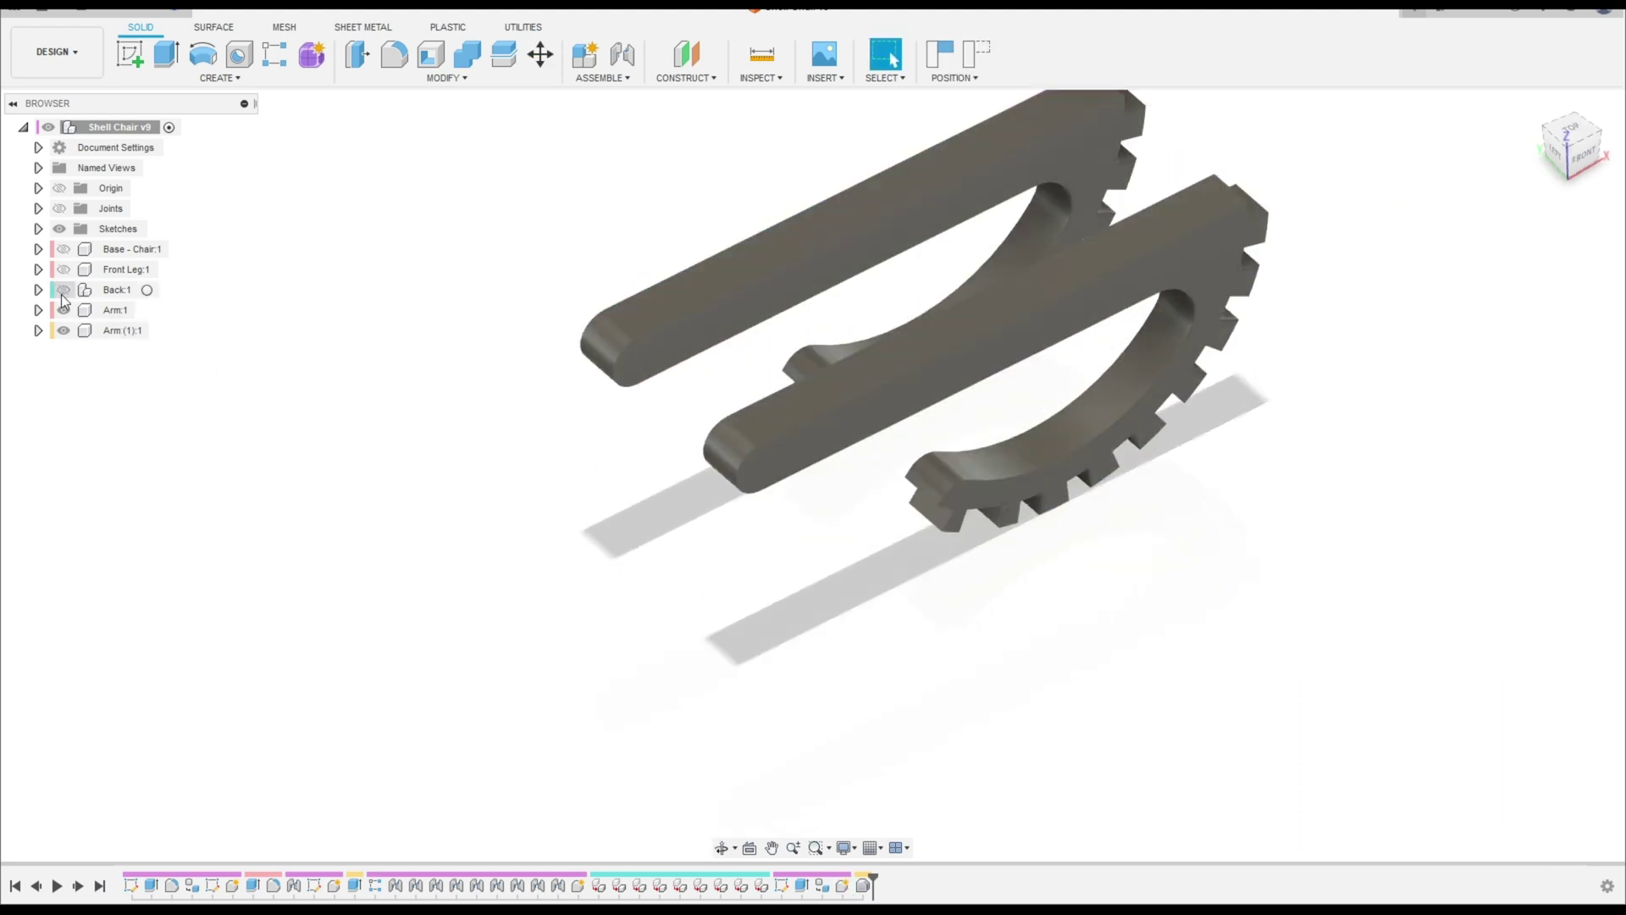
pyautogui.click(64, 289)
pyautogui.click(63, 269)
pyautogui.click(64, 249)
# Step: Join the notched rear end of the original Arm to the end face of the back's uppermost slat, with zero angle and offsets
pyautogui.moveTo(254, 356)
pyautogui.keyDown('shift'); pyautogui.mouseDown(button='middle')
pyautogui.moveTo(322, 400)
pyautogui.moveTo(313, 322)
pyautogui.moveTo(262, 327)
pyautogui.mouseUp(button='middle'); pyautogui.keyUp('shift')
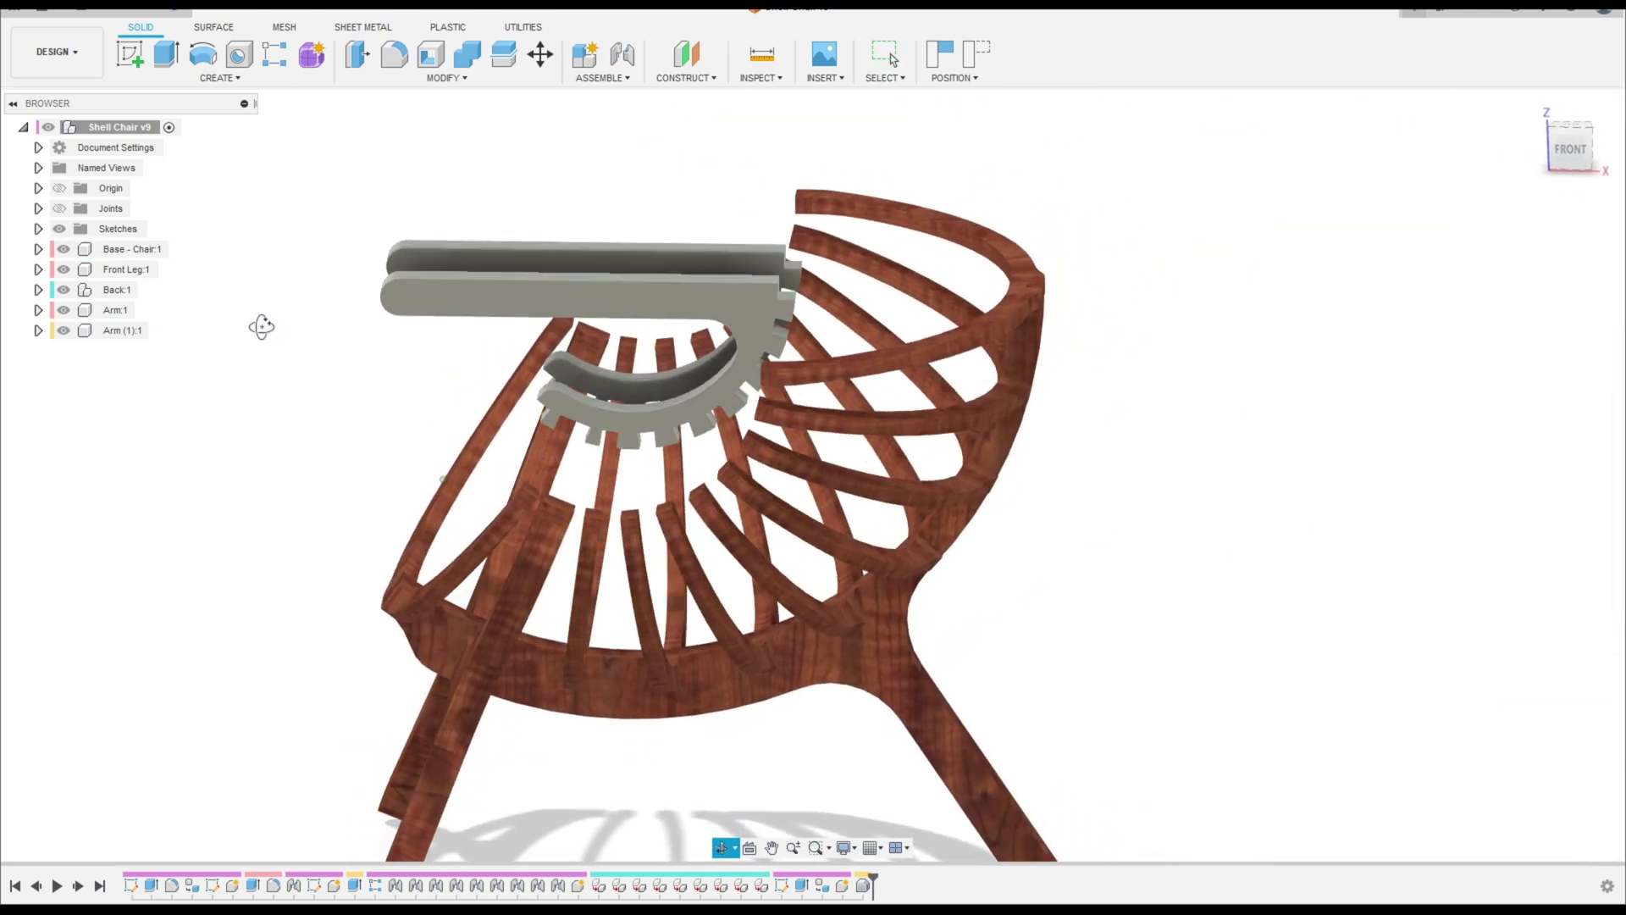
pyautogui.keyDown('shift'); pyautogui.moveTo(330, 239); pyautogui.dragTo(282, 236, button='middle'); pyautogui.keyUp('shift')
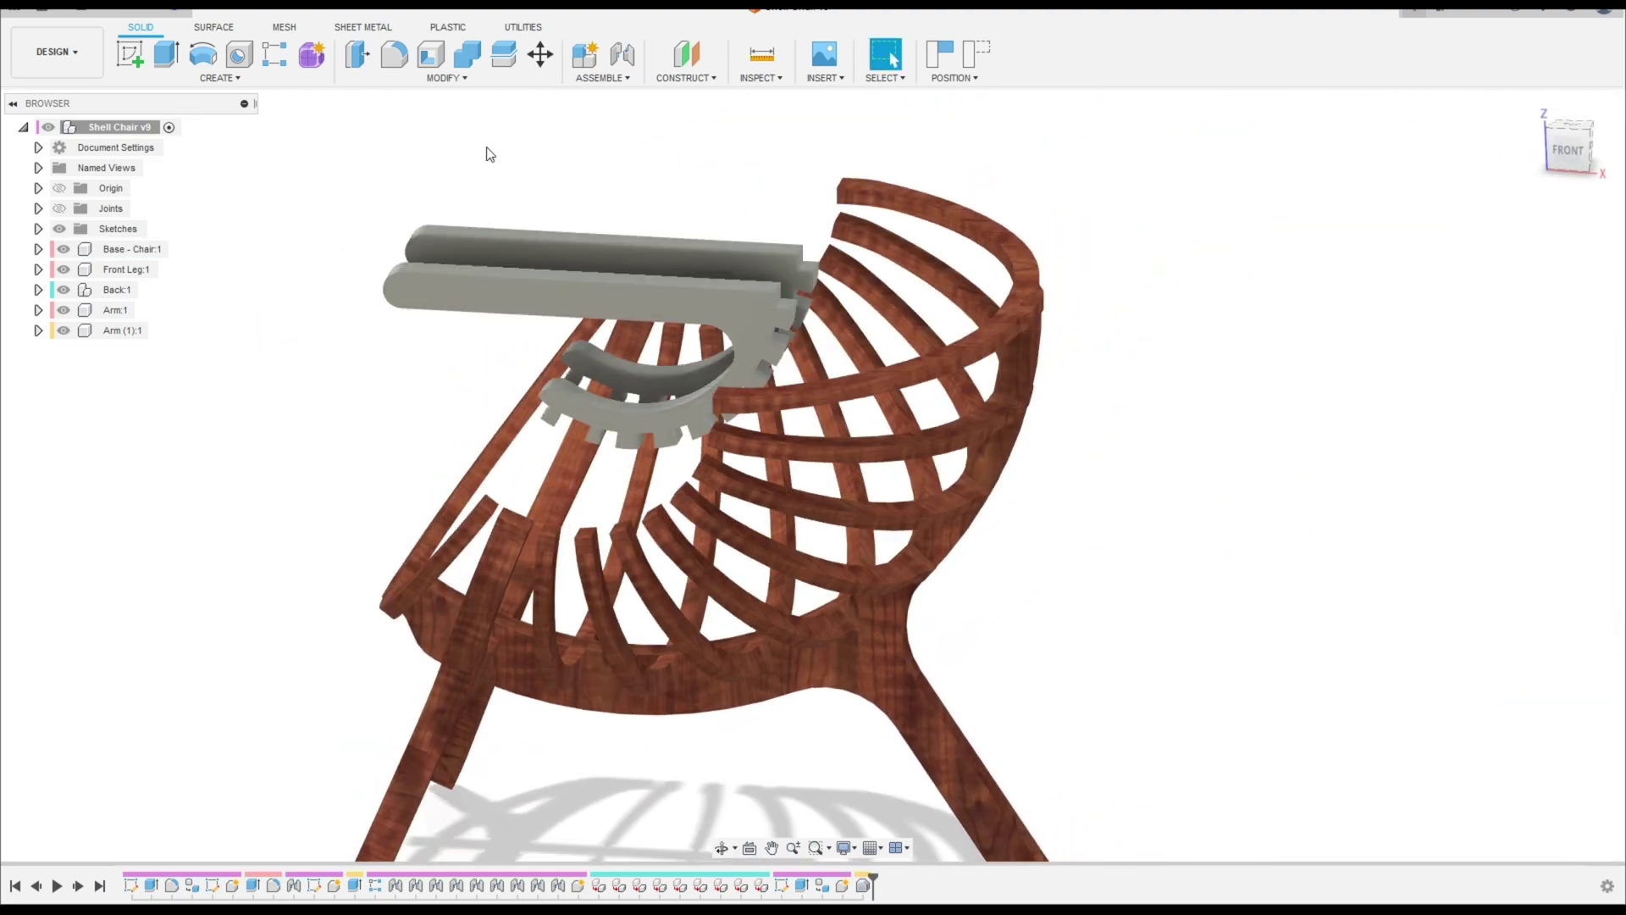
pyautogui.keyDown('shift'); pyautogui.moveTo(489, 154); pyautogui.dragTo(425, 145, button='middle'); pyautogui.keyUp('shift')
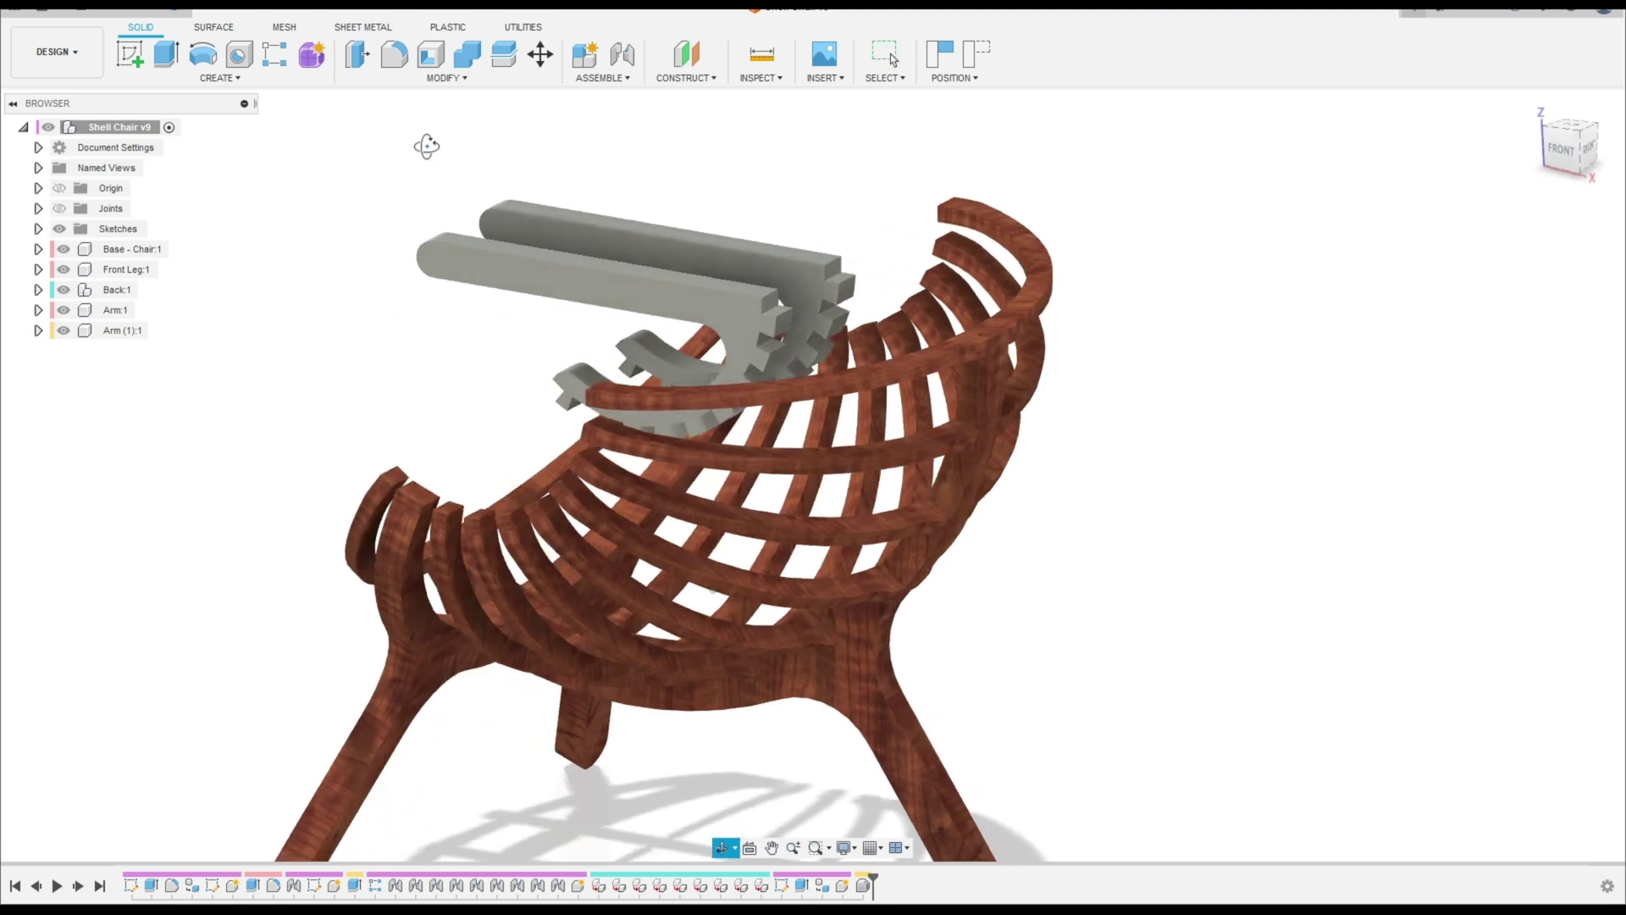
pyautogui.click(628, 56)
pyautogui.keyDown('shift'); pyautogui.moveTo(804, 288); pyautogui.dragTo(676, 256, button='middle'); pyautogui.keyUp('shift')
pyautogui.scroll(5, 722, 287)
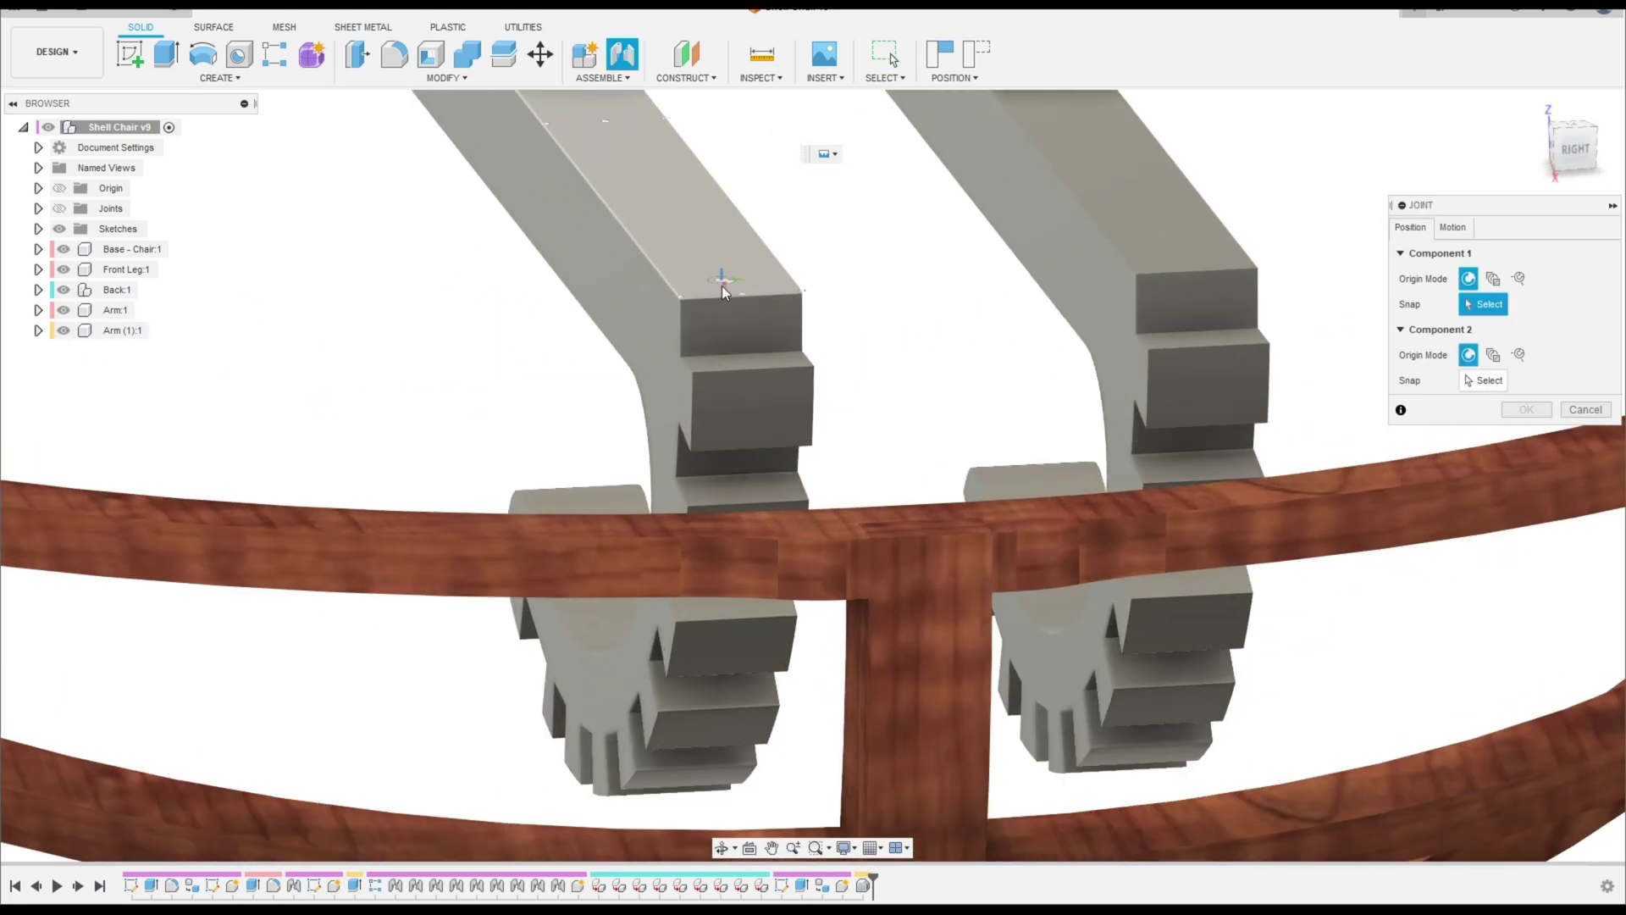
pyautogui.click(740, 322)
pyautogui.scroll(-5, 339, 333)
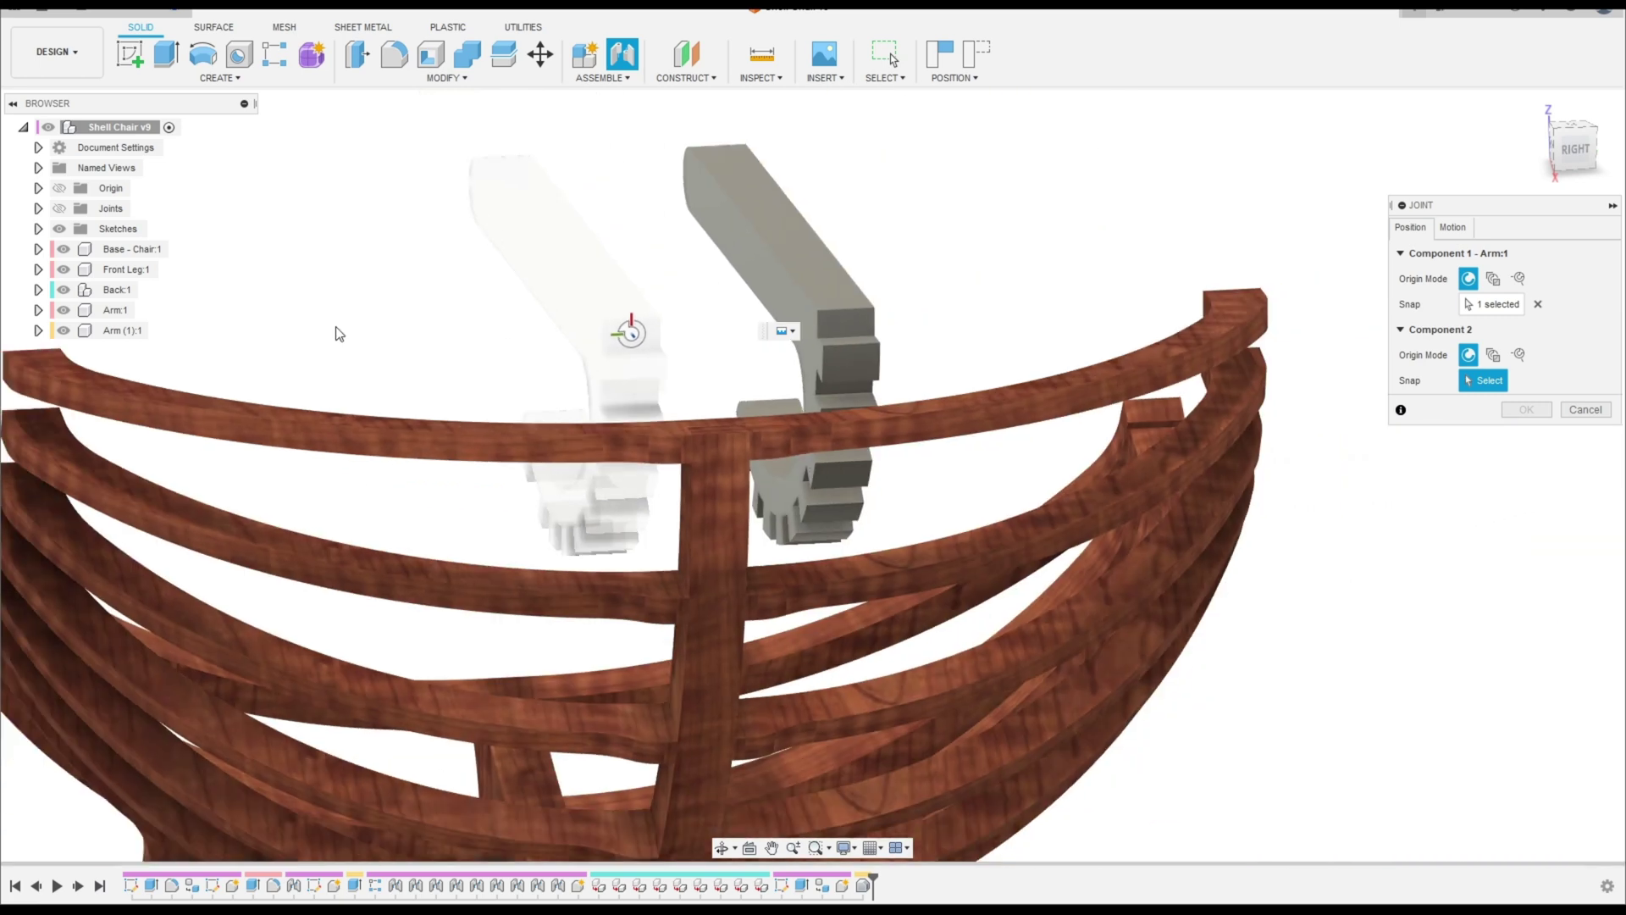
pyautogui.keyDown('shift'); pyautogui.moveTo(320, 355); pyautogui.dragTo(404, 426, button='middle'); pyautogui.keyUp('shift')
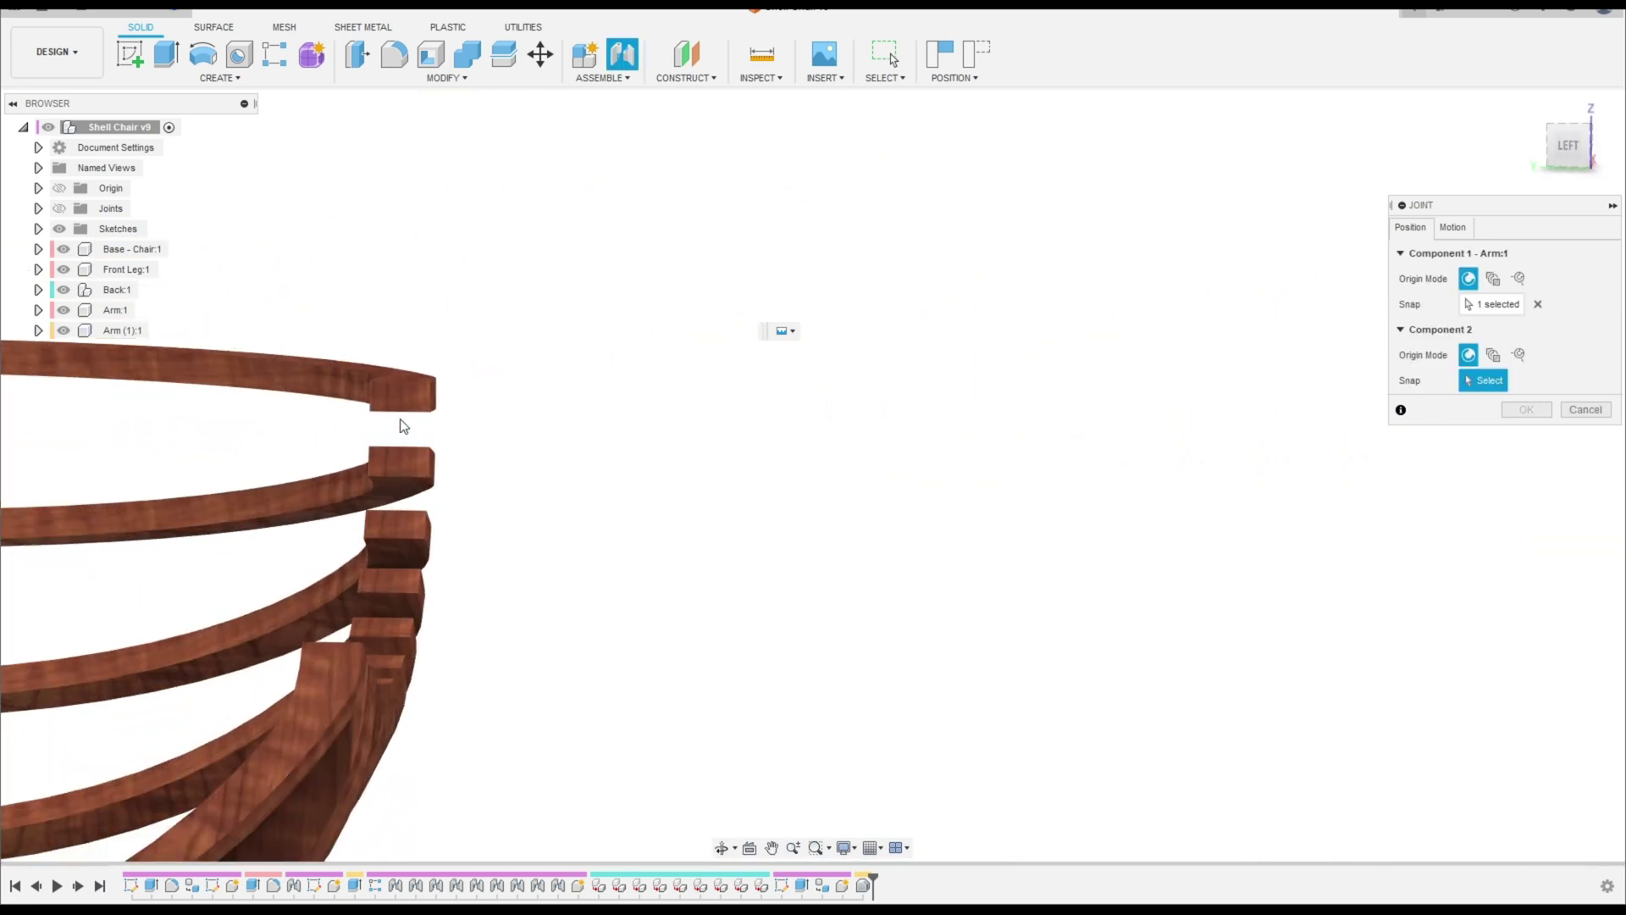
pyautogui.click(400, 388)
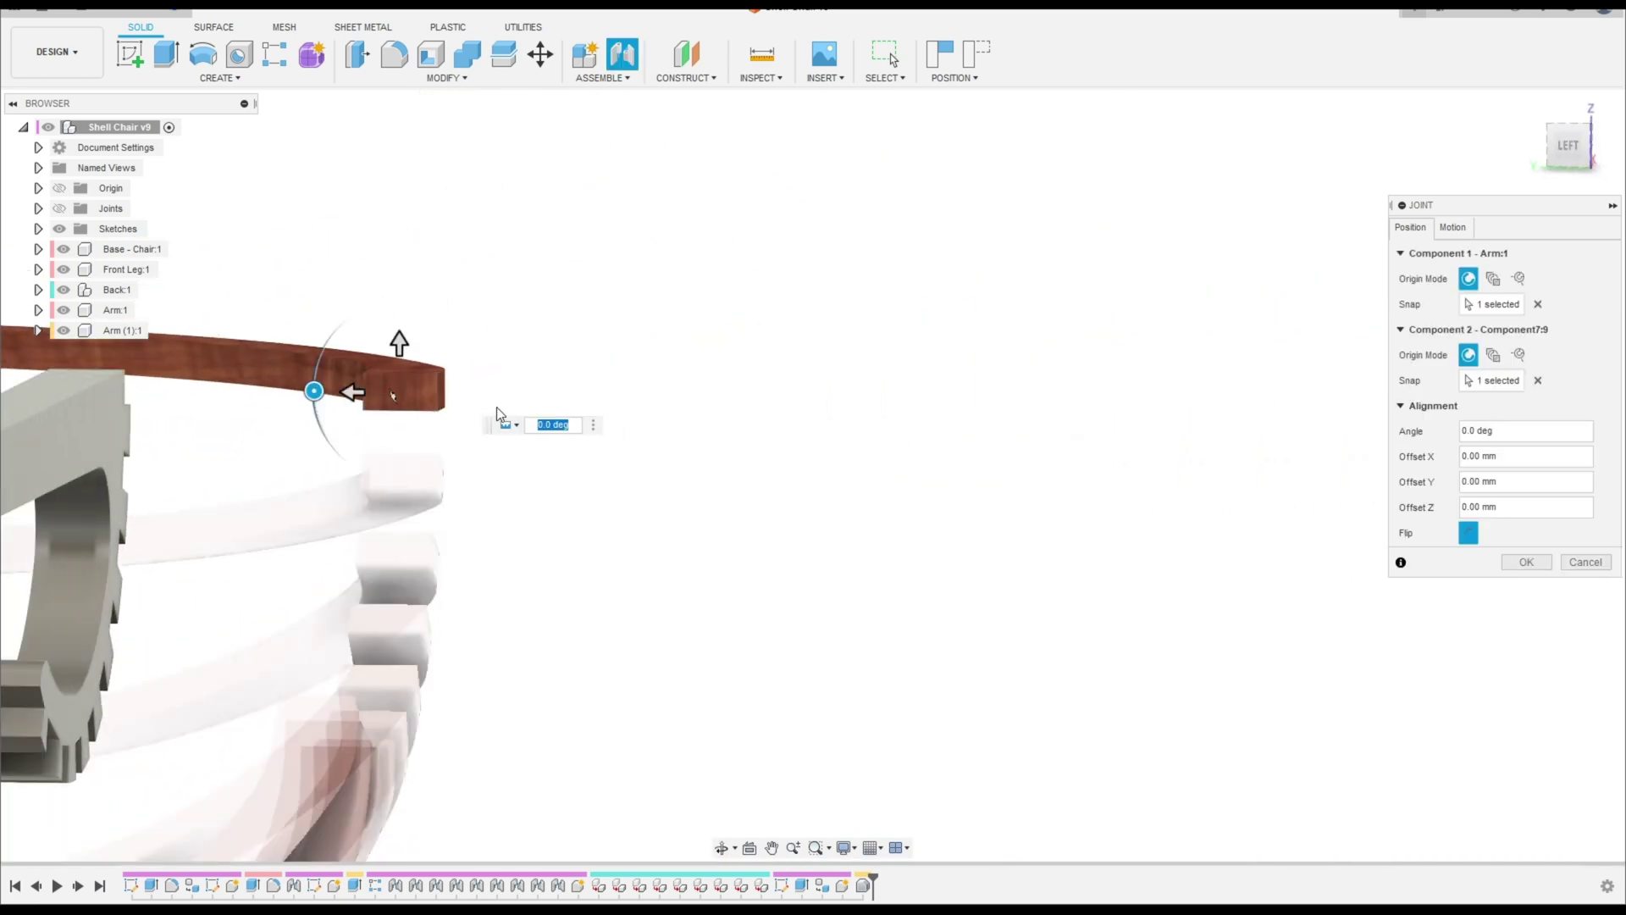
pyautogui.keyDown('shift'); pyautogui.moveTo(639, 425); pyautogui.dragTo(523, 435, button='middle'); pyautogui.keyUp('shift')
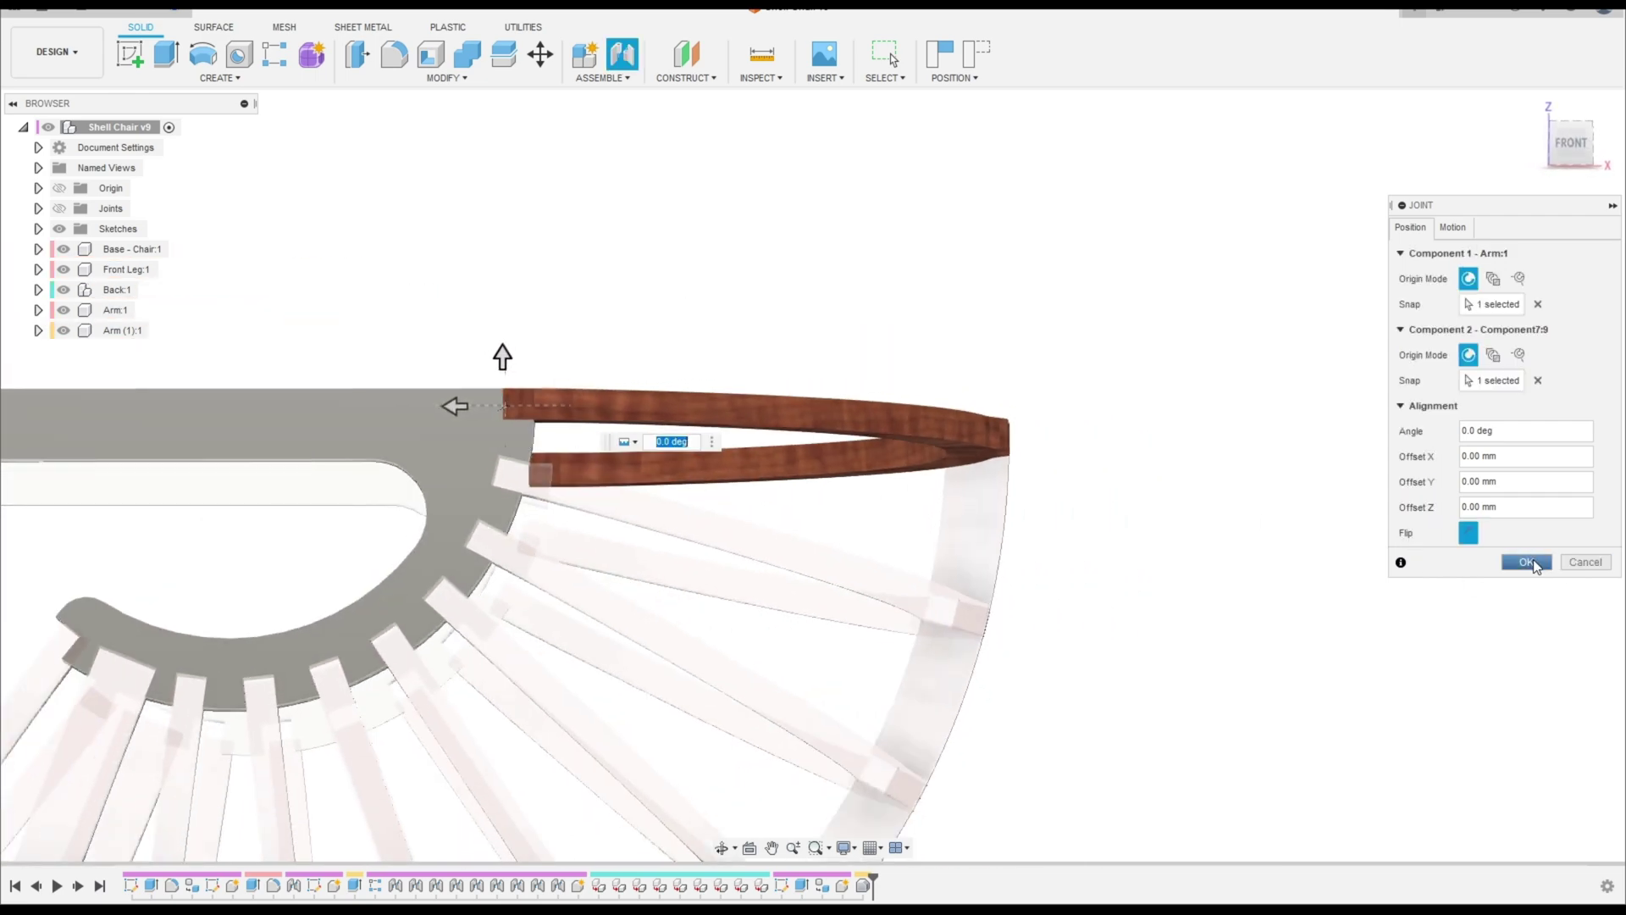
pyautogui.click(1531, 562)
# Step: Examine how the joined arm's notches line up with the slat ends and the front leg along its curved underside
pyautogui.keyDown('shift'); pyautogui.moveTo(697, 533); pyautogui.dragTo(552, 480, button='middle'); pyautogui.keyUp('shift')
pyautogui.scroll(2, 98, 624)
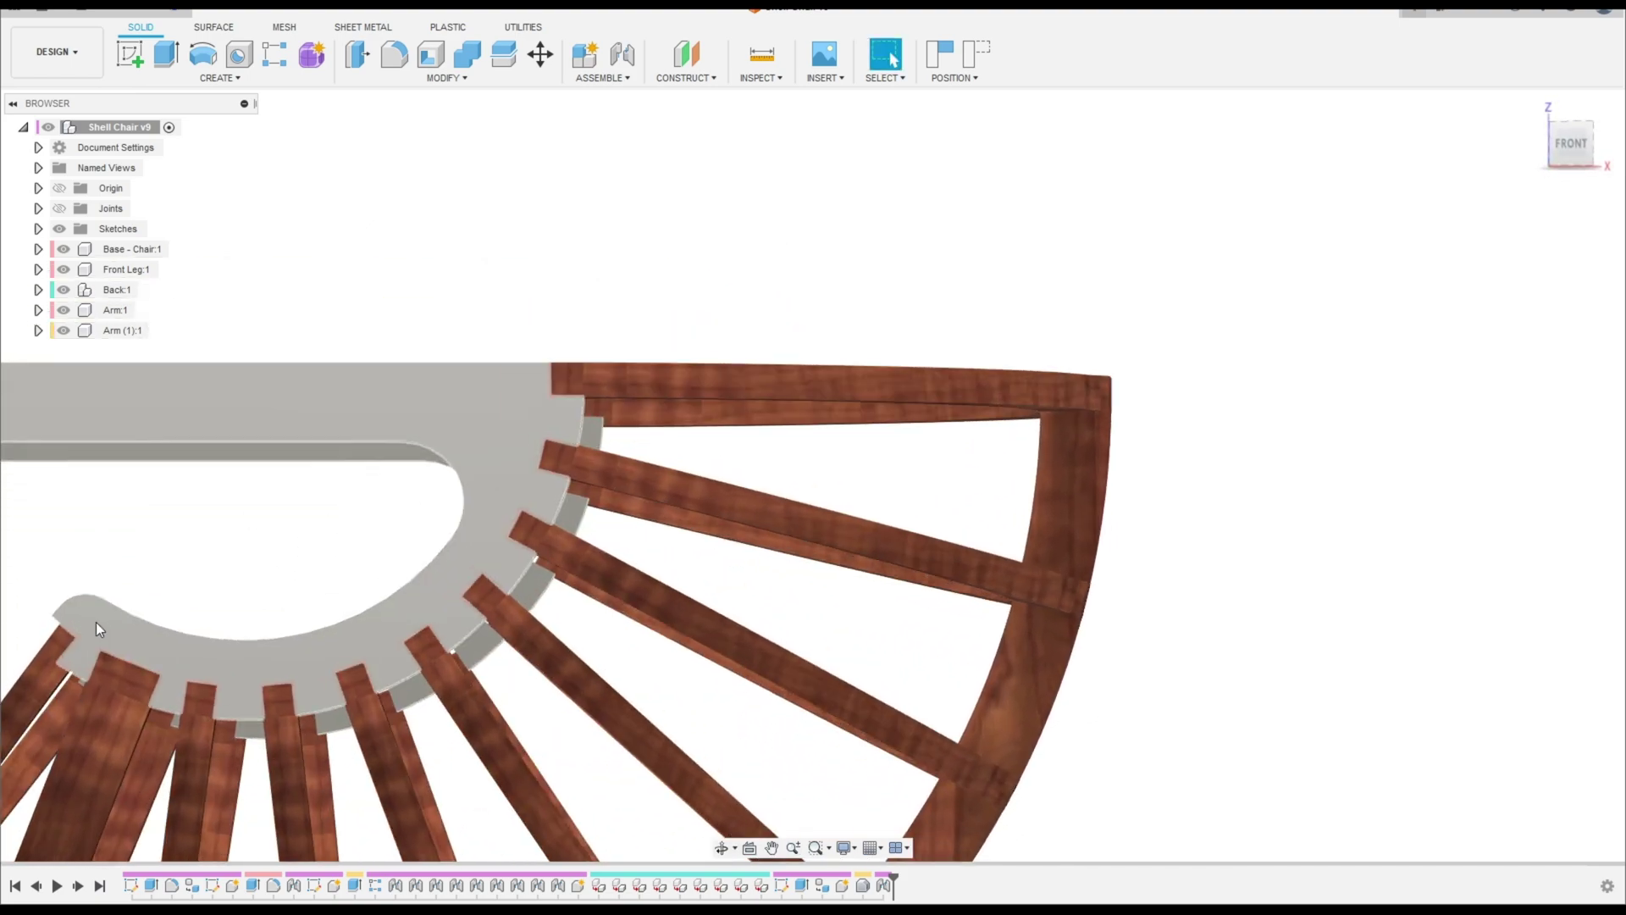
pyautogui.moveTo(98, 624); pyautogui.dragTo(373, 441, button='middle')
pyautogui.scroll(5, 393, 446)
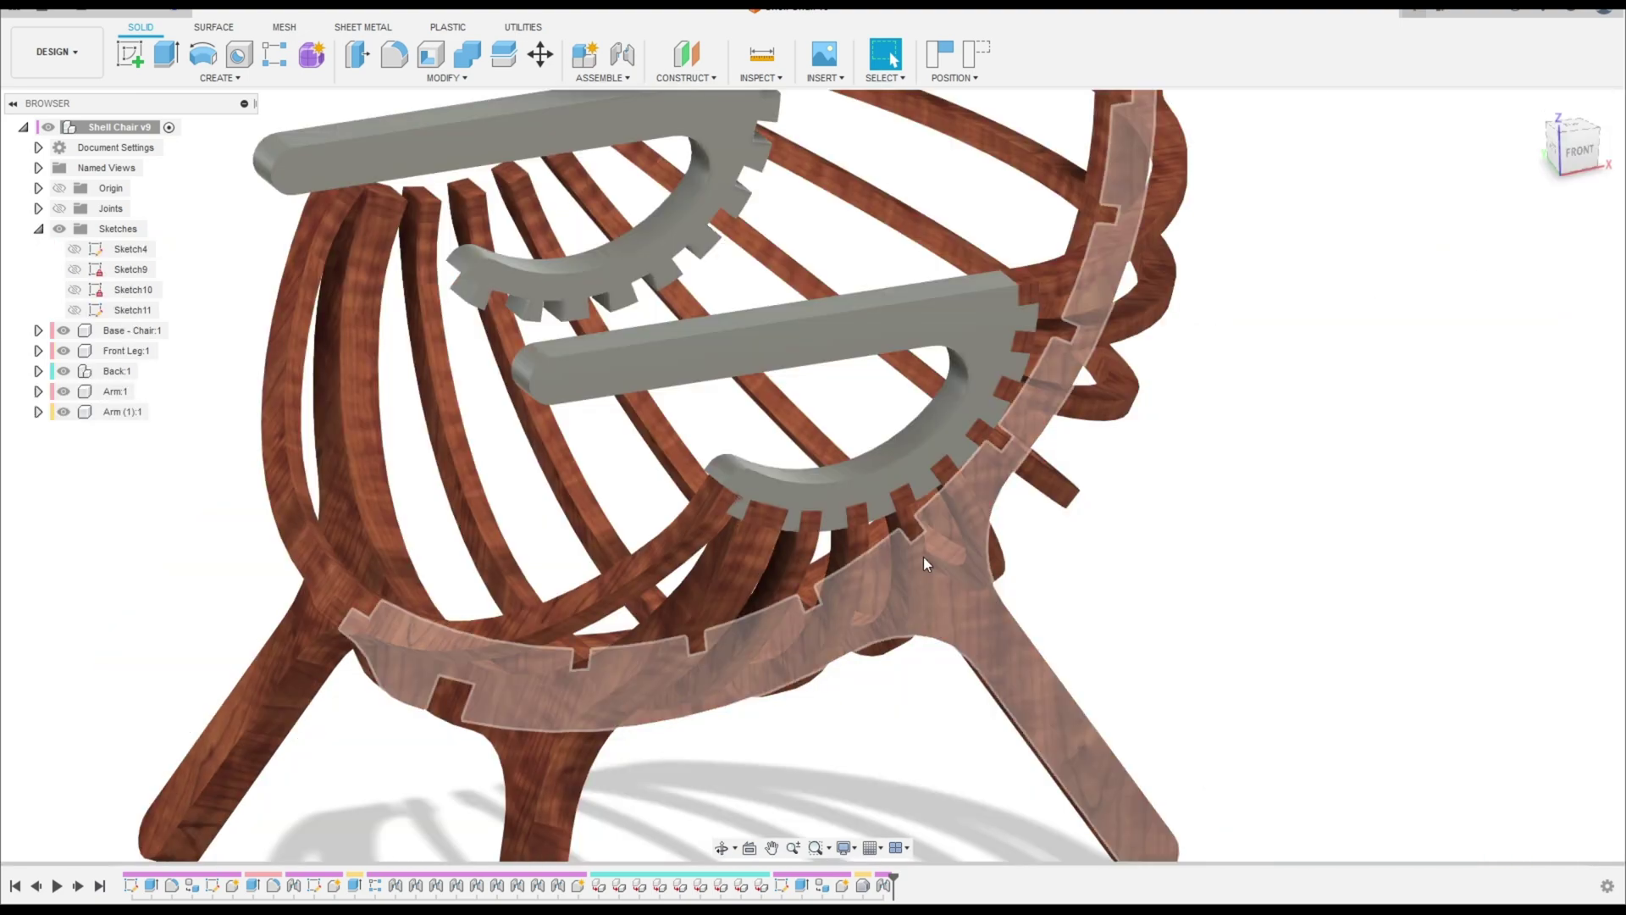
pyautogui.keyDown('shift'); pyautogui.moveTo(924, 556); pyautogui.dragTo(1259, 540, button='middle'); pyautogui.keyUp('shift')
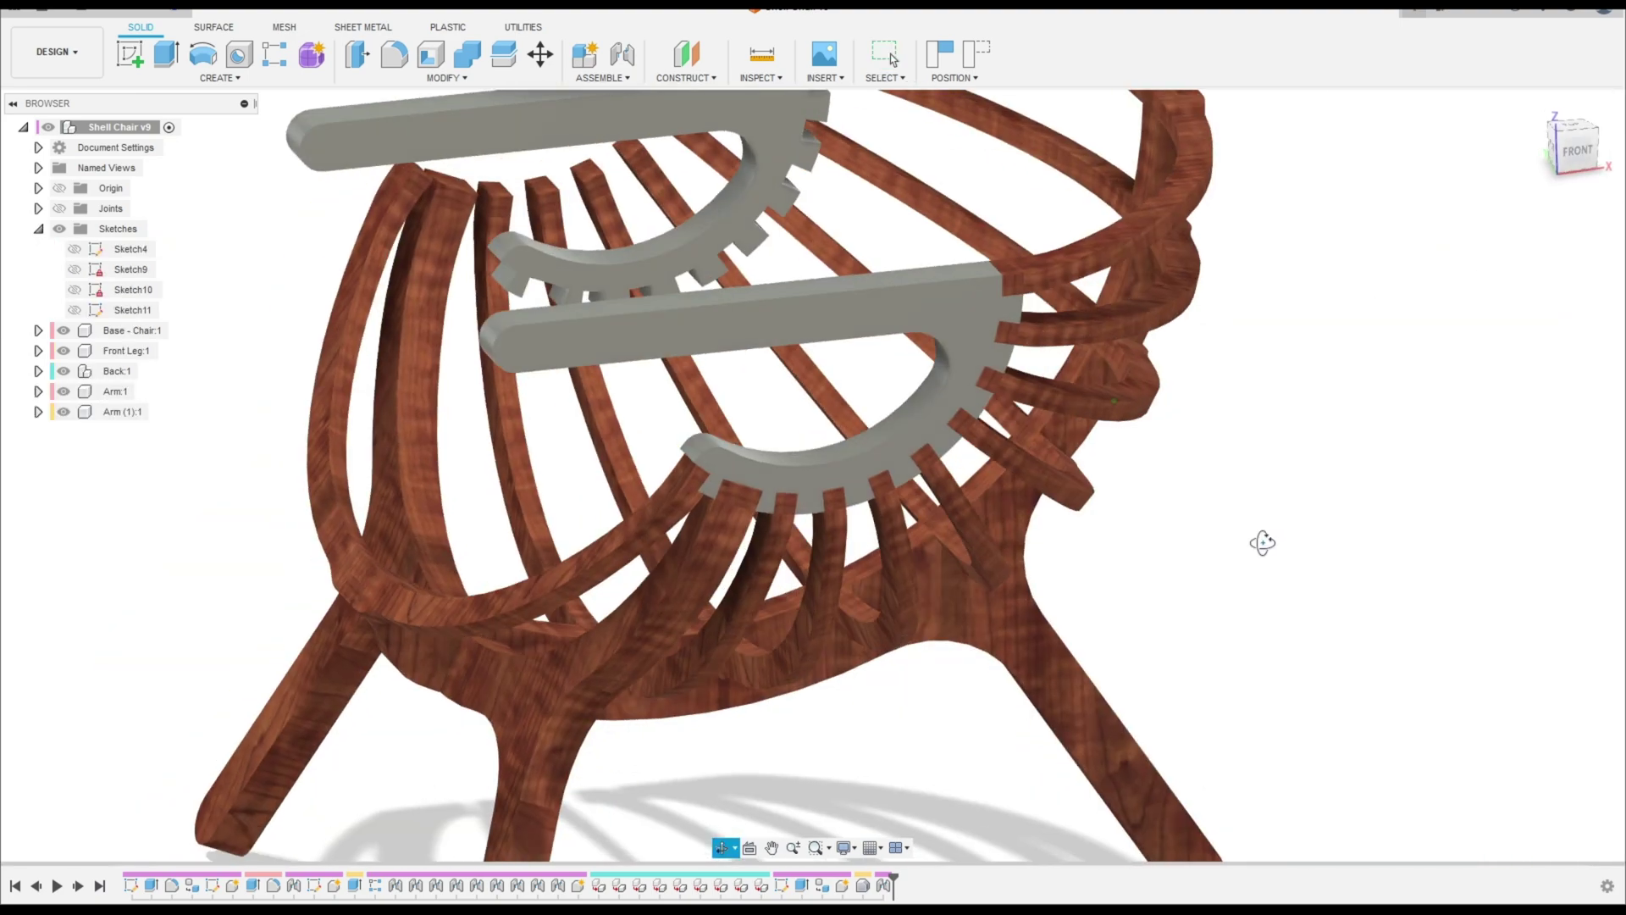
pyautogui.scroll(2, 1204, 529)
pyautogui.scroll(5, 639, 399)
pyautogui.scroll(-4, 688, 401)
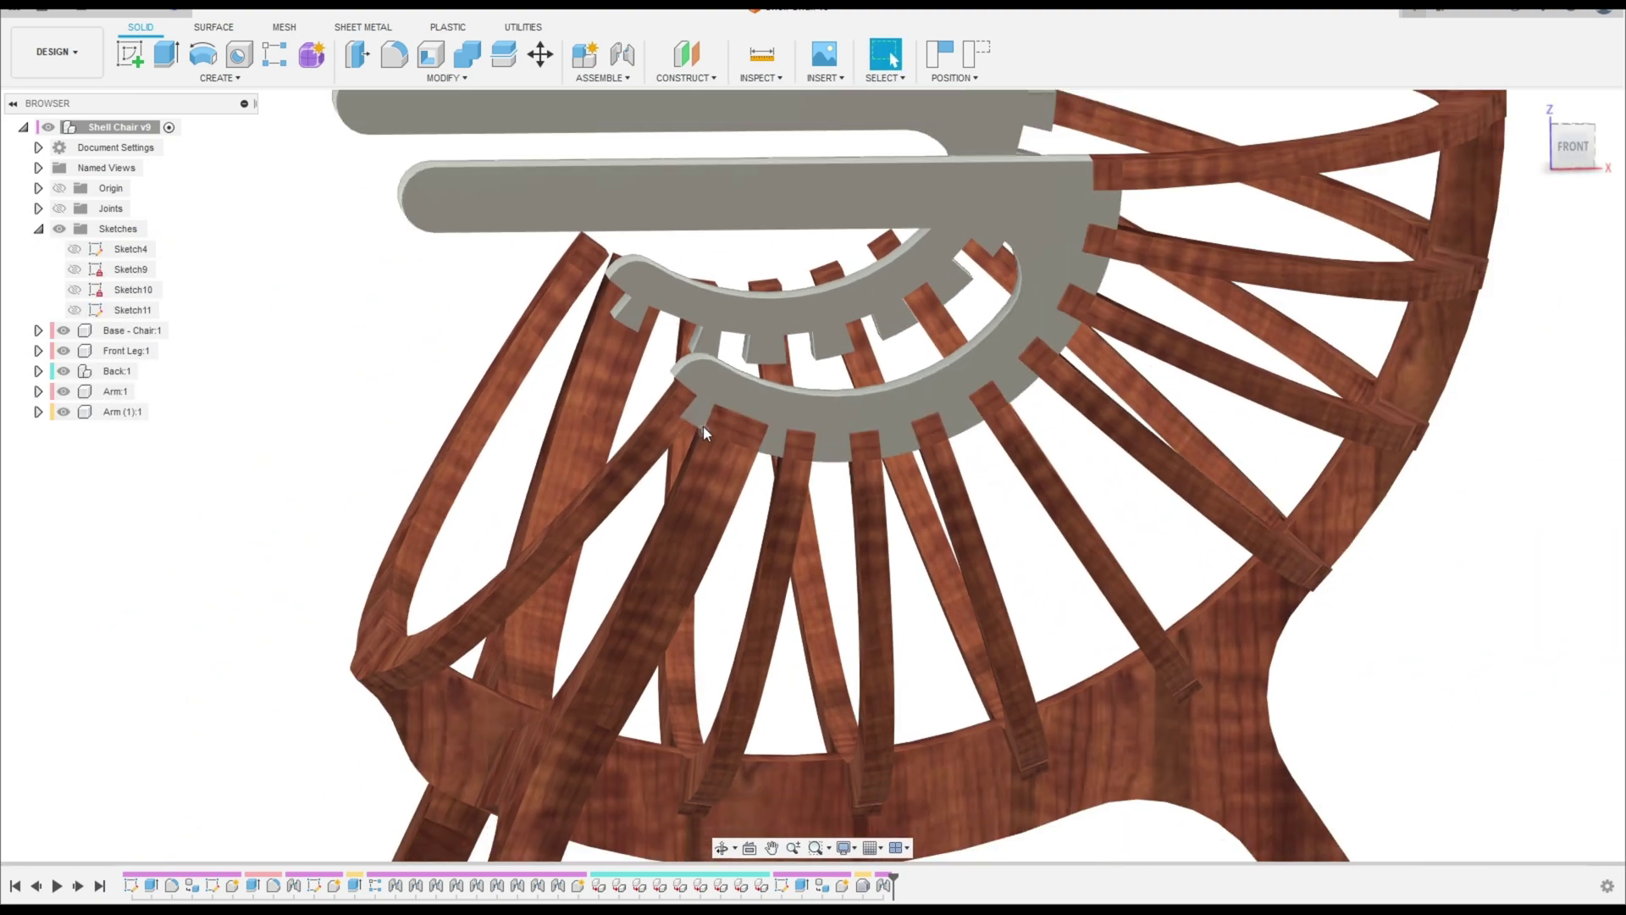
pyautogui.scroll(2, 703, 425)
pyautogui.keyDown('shift'); pyautogui.moveTo(766, 523); pyautogui.dragTo(979, 506, button='middle'); pyautogui.keyUp('shift')
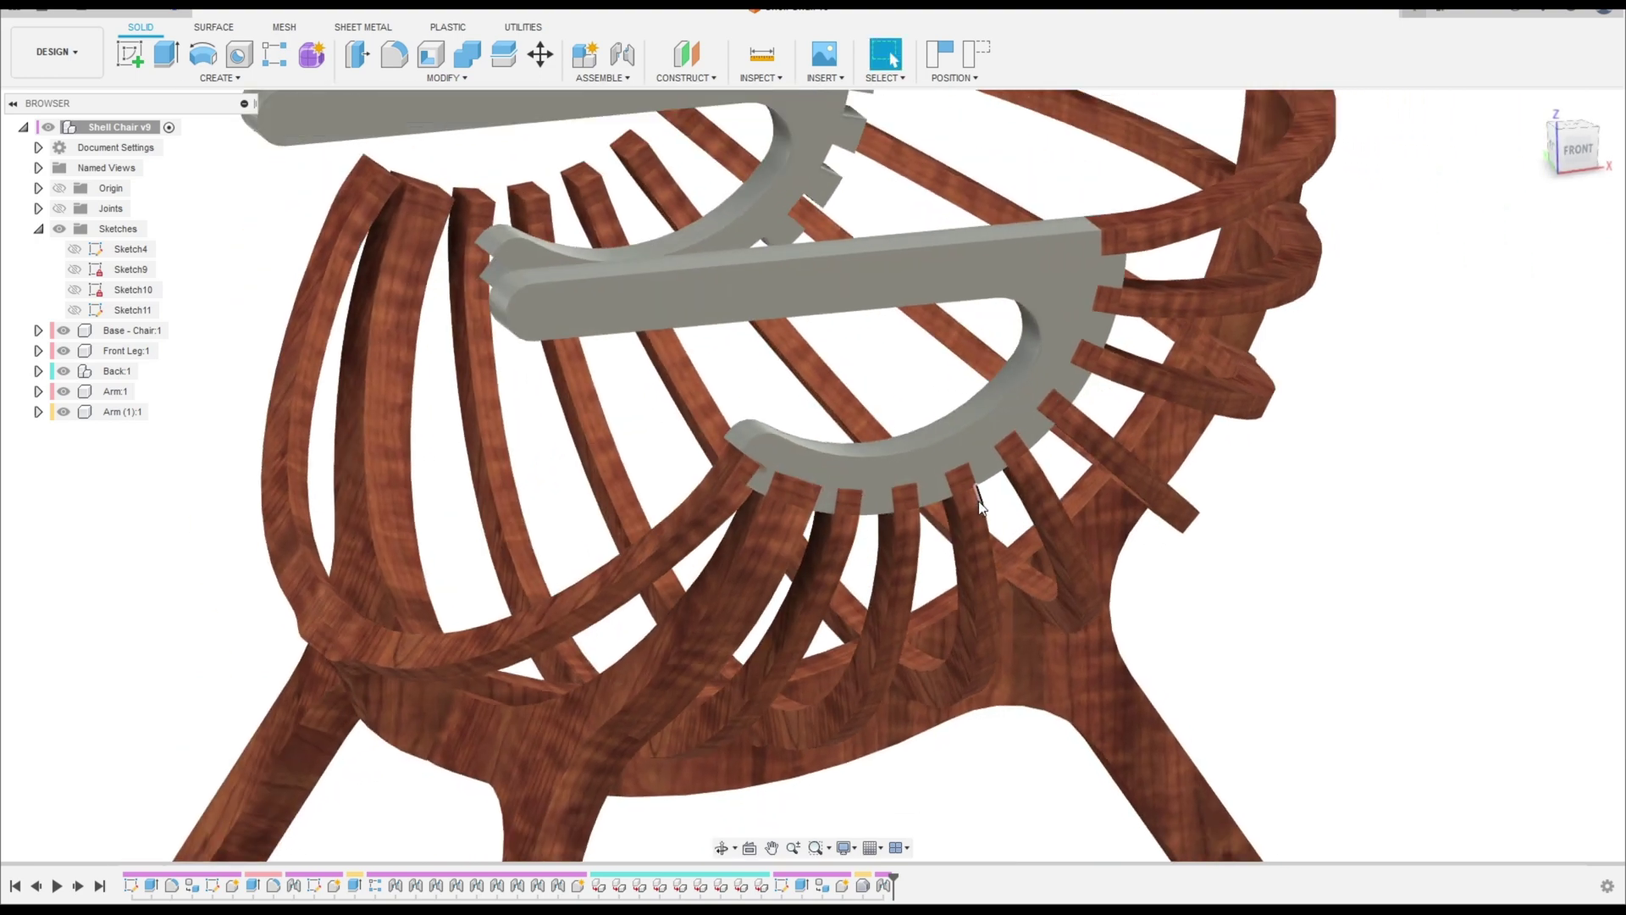
# Step: Create a section analysis from the joined arm's side face at a distance of -10 mm
pyautogui.click(778, 85)
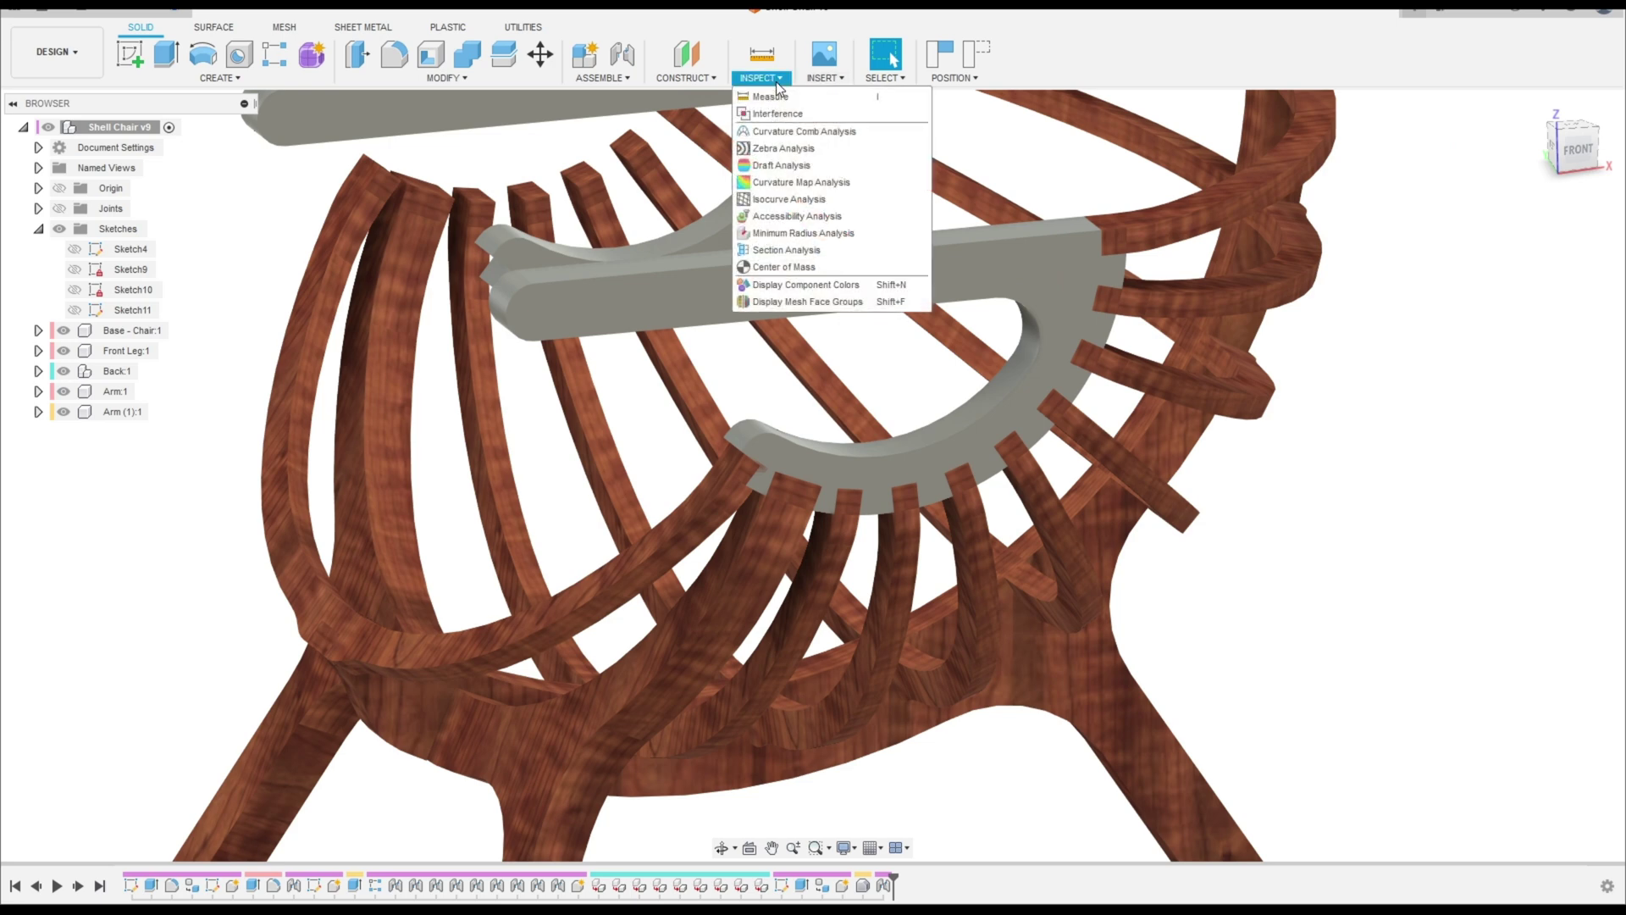
pyautogui.click(805, 252)
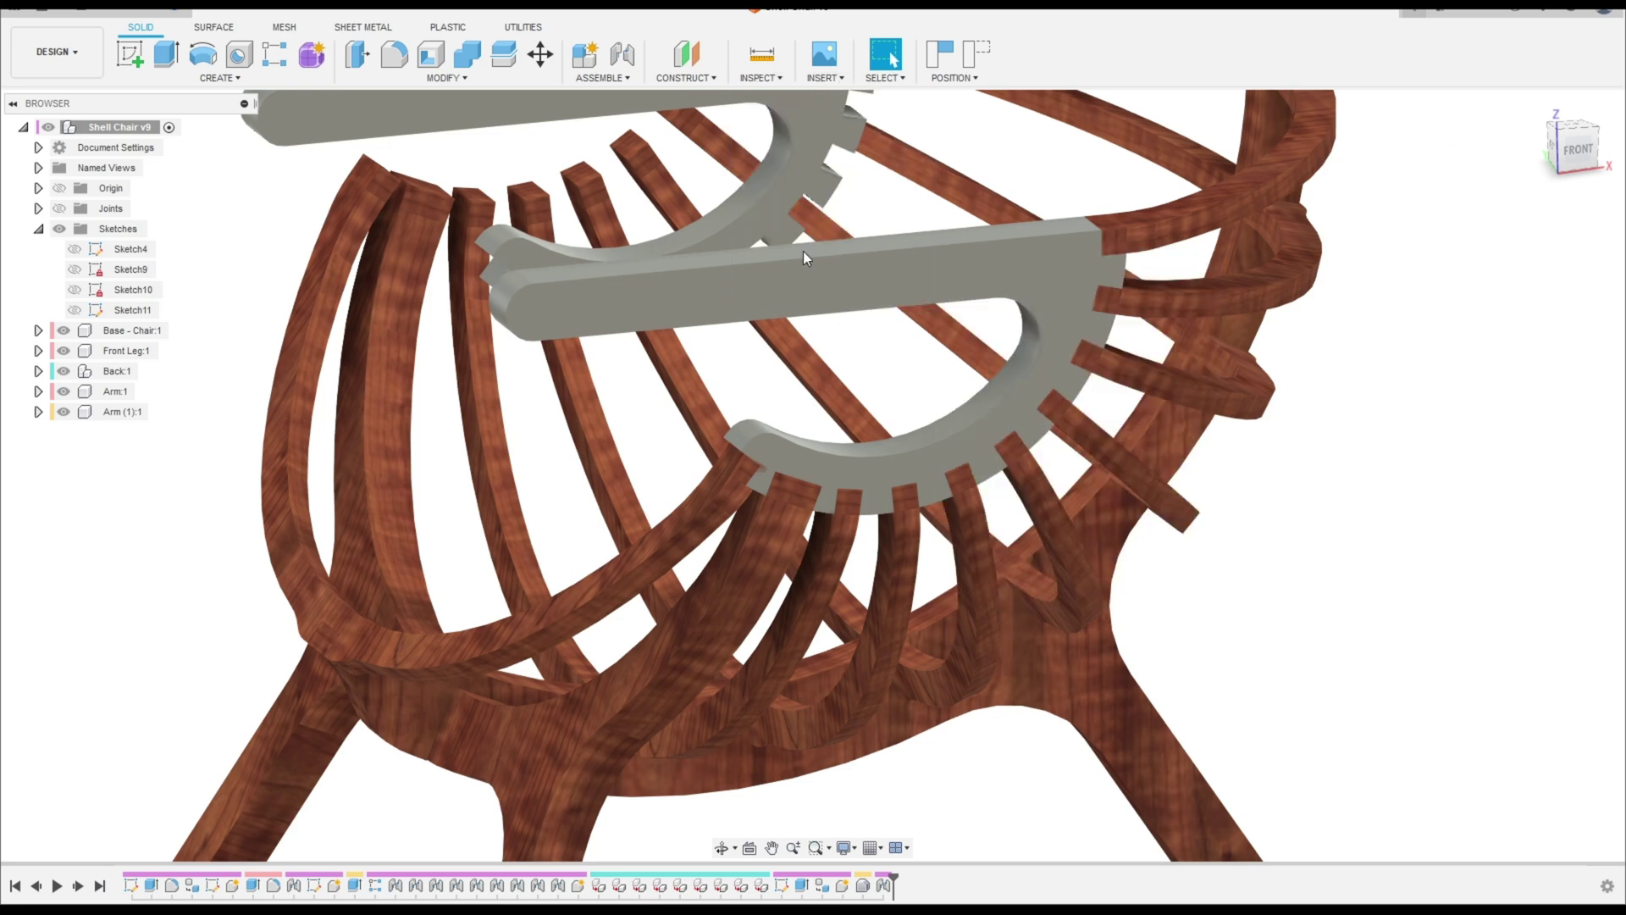
pyautogui.click(1037, 280)
pyautogui.keyDown('shift'); pyautogui.moveTo(1012, 343); pyautogui.dragTo(1104, 307, button='middle'); pyautogui.keyUp('shift')
pyautogui.moveTo(1105, 307); pyautogui.dragTo(1101, 310)
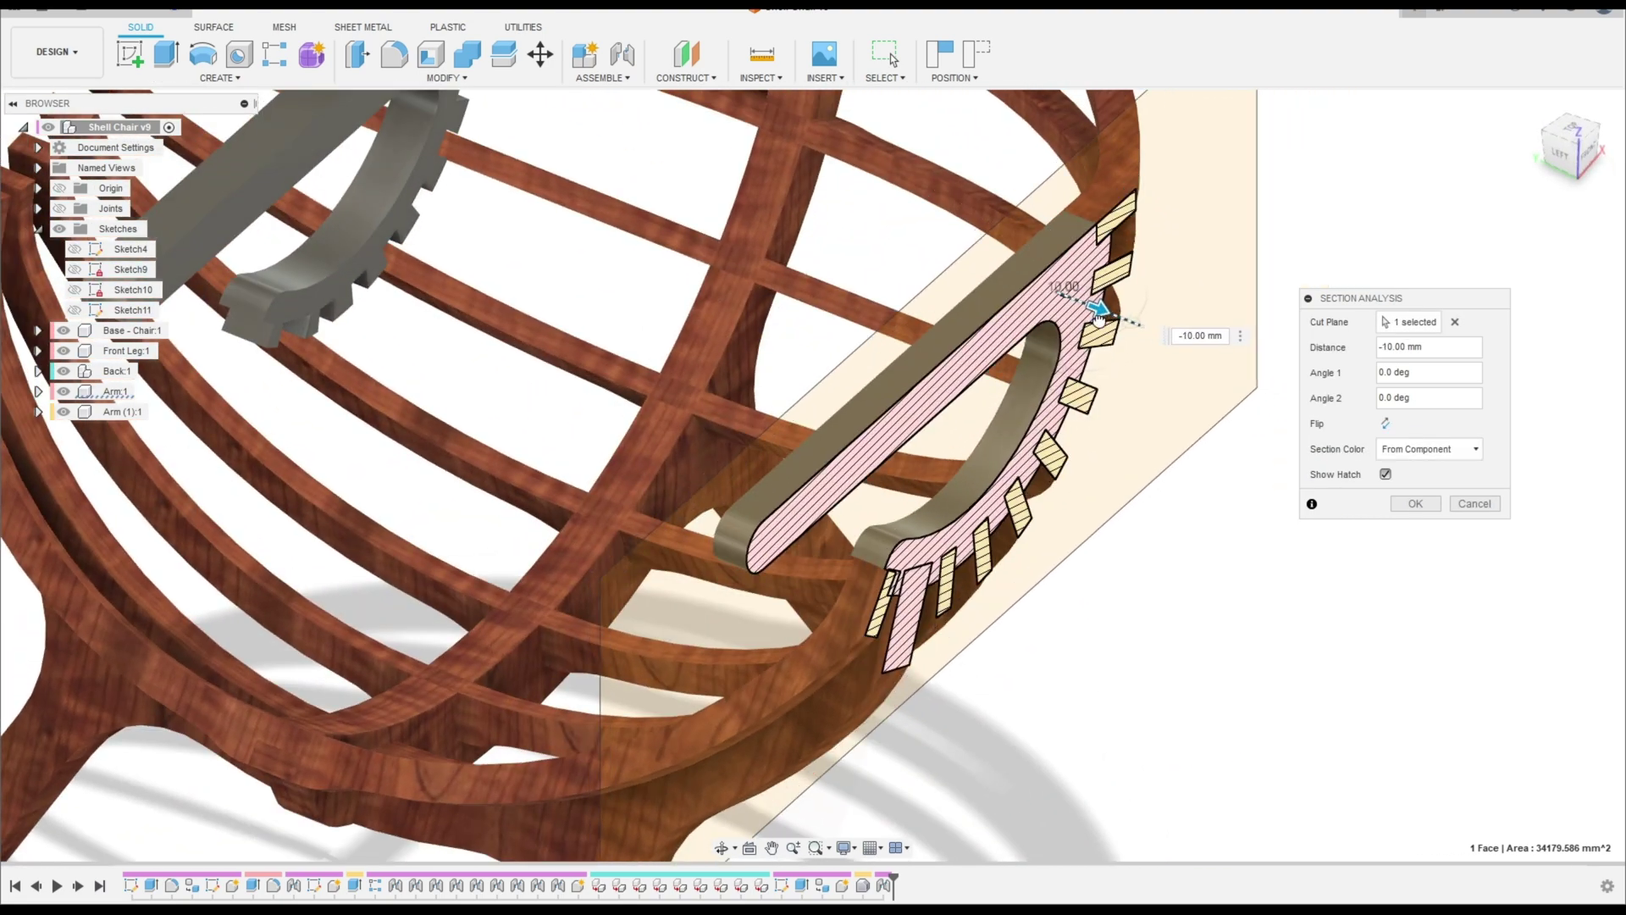
pyautogui.click(1414, 504)
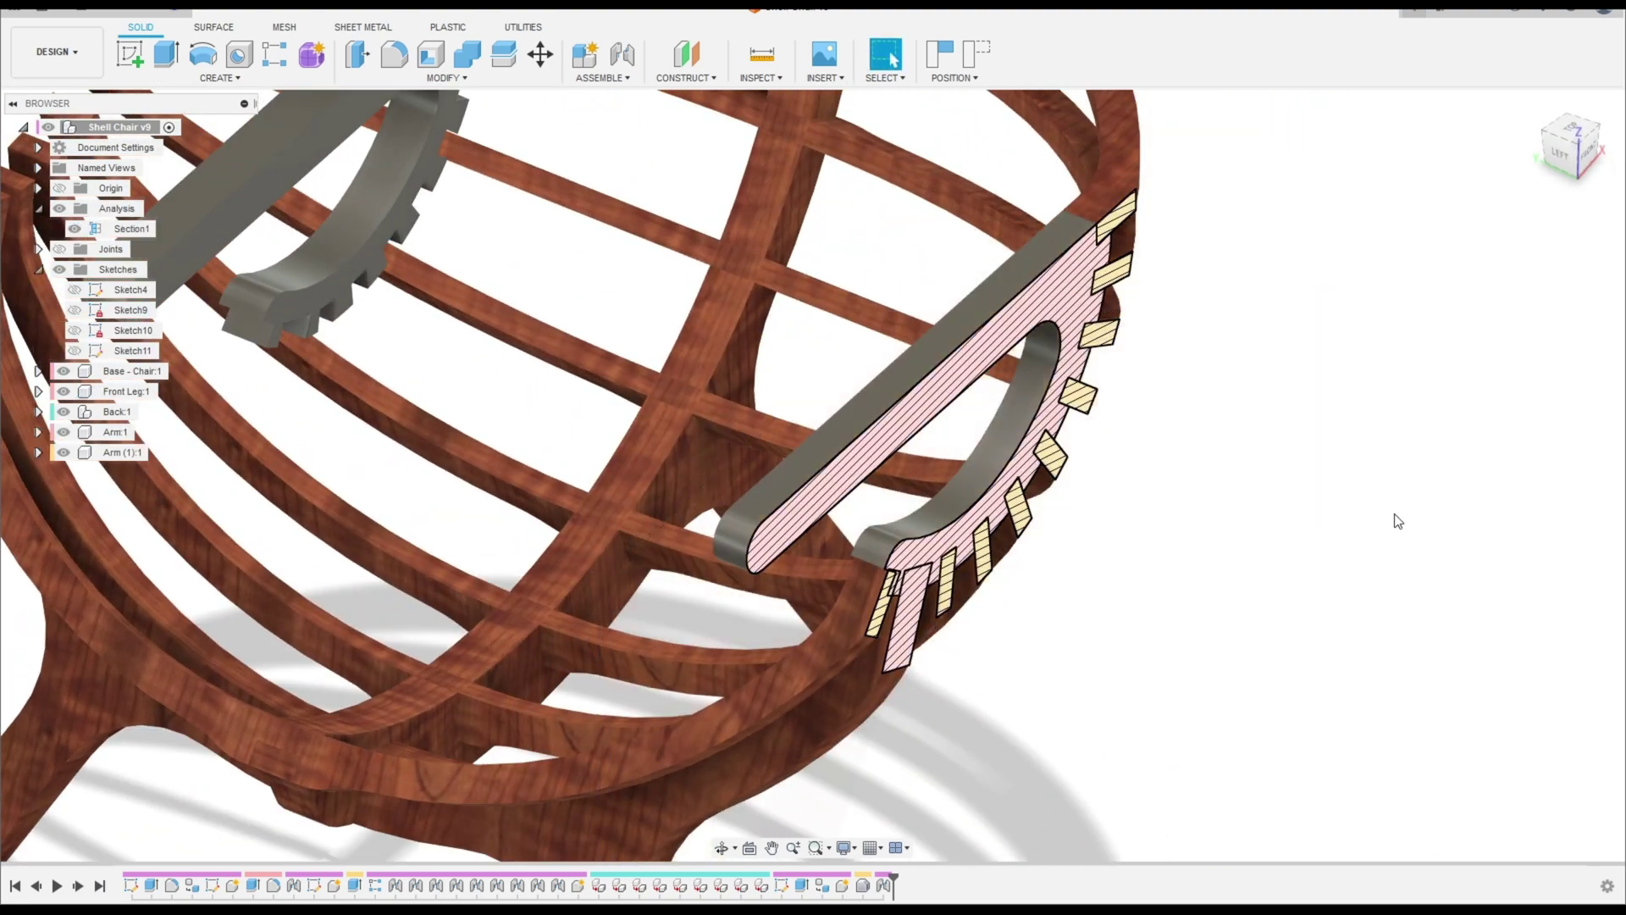
# Step: Inspect the sectioned frontmost slat notch, open the arm's profile sketch for editing and move that notch's angle dimension closer to the arm
pyautogui.press('F6')
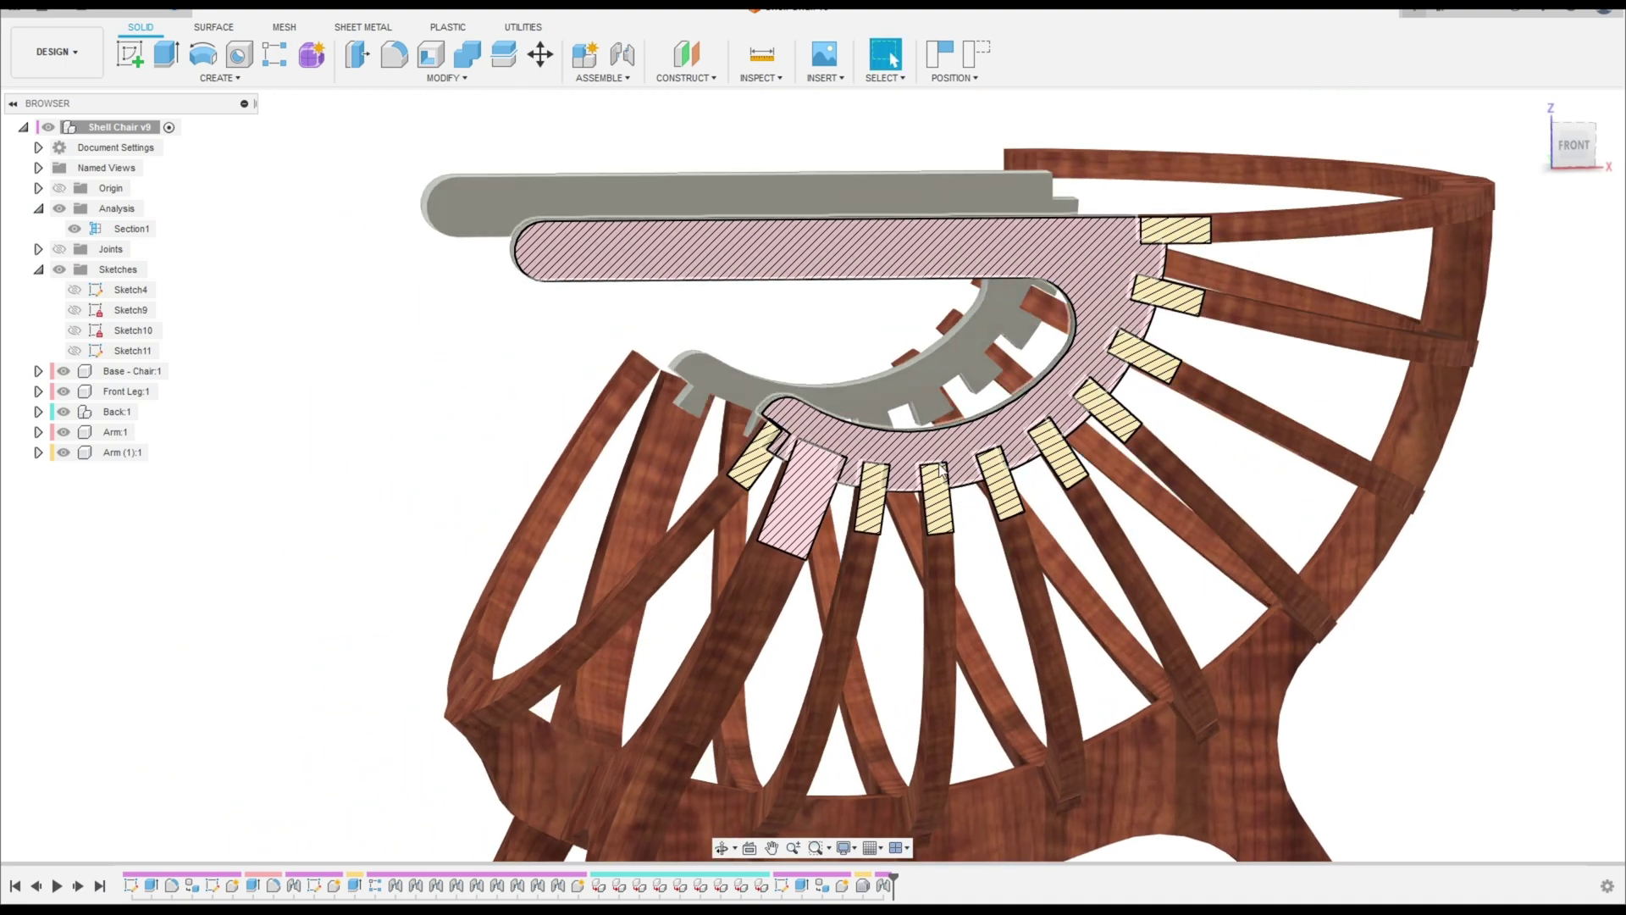
pyautogui.scroll(5, 792, 440)
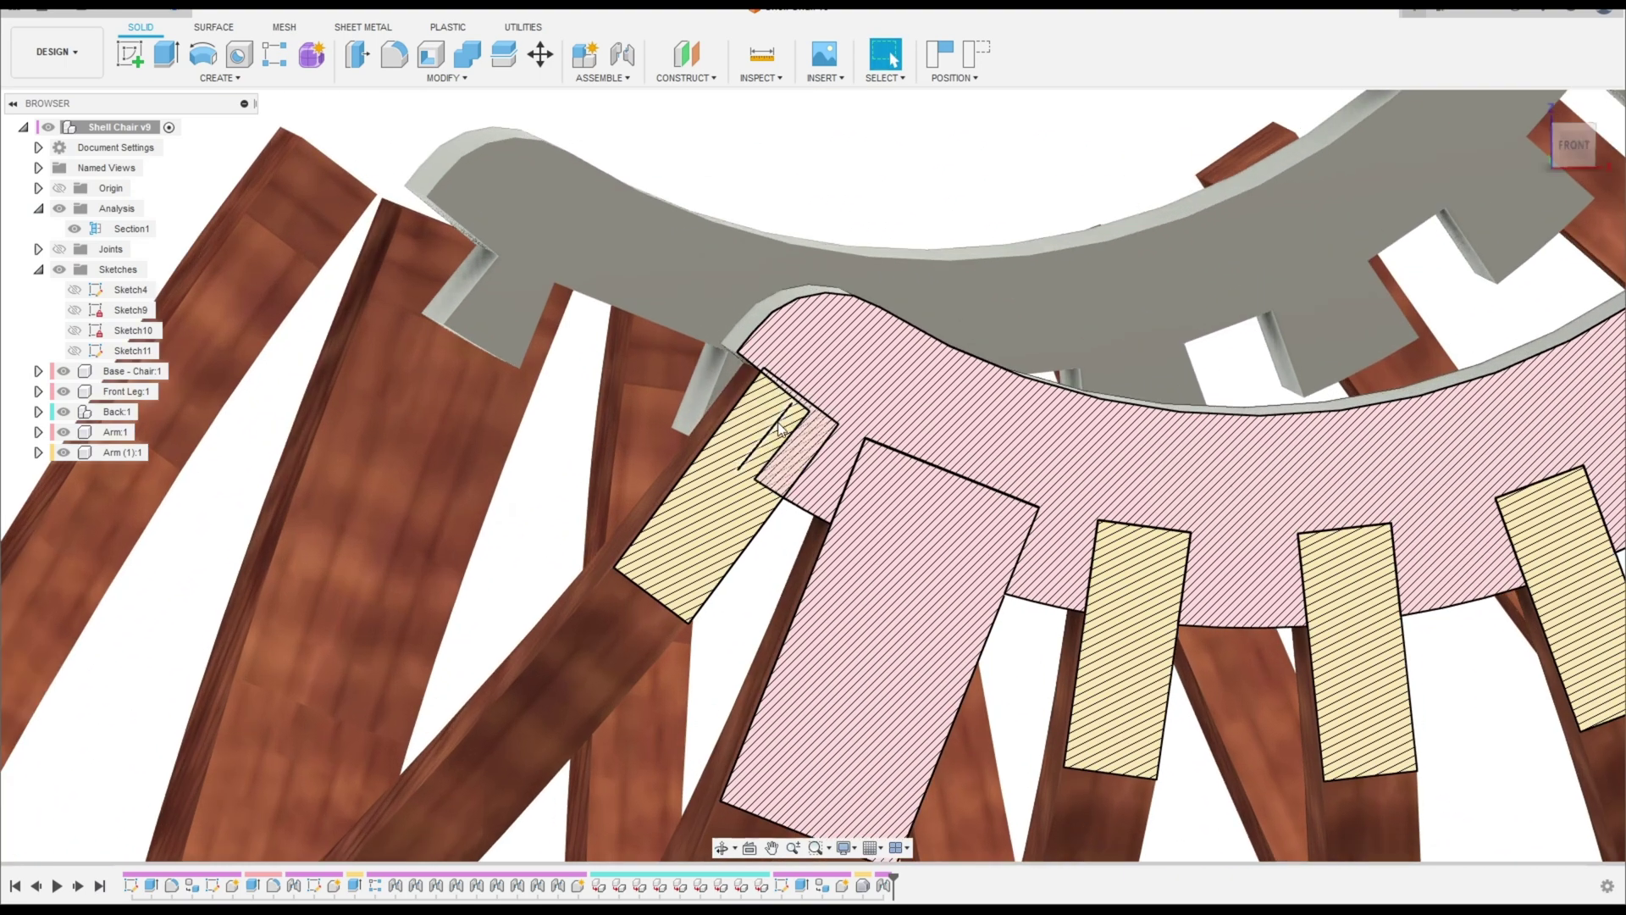
pyautogui.scroll(-6, 779, 428)
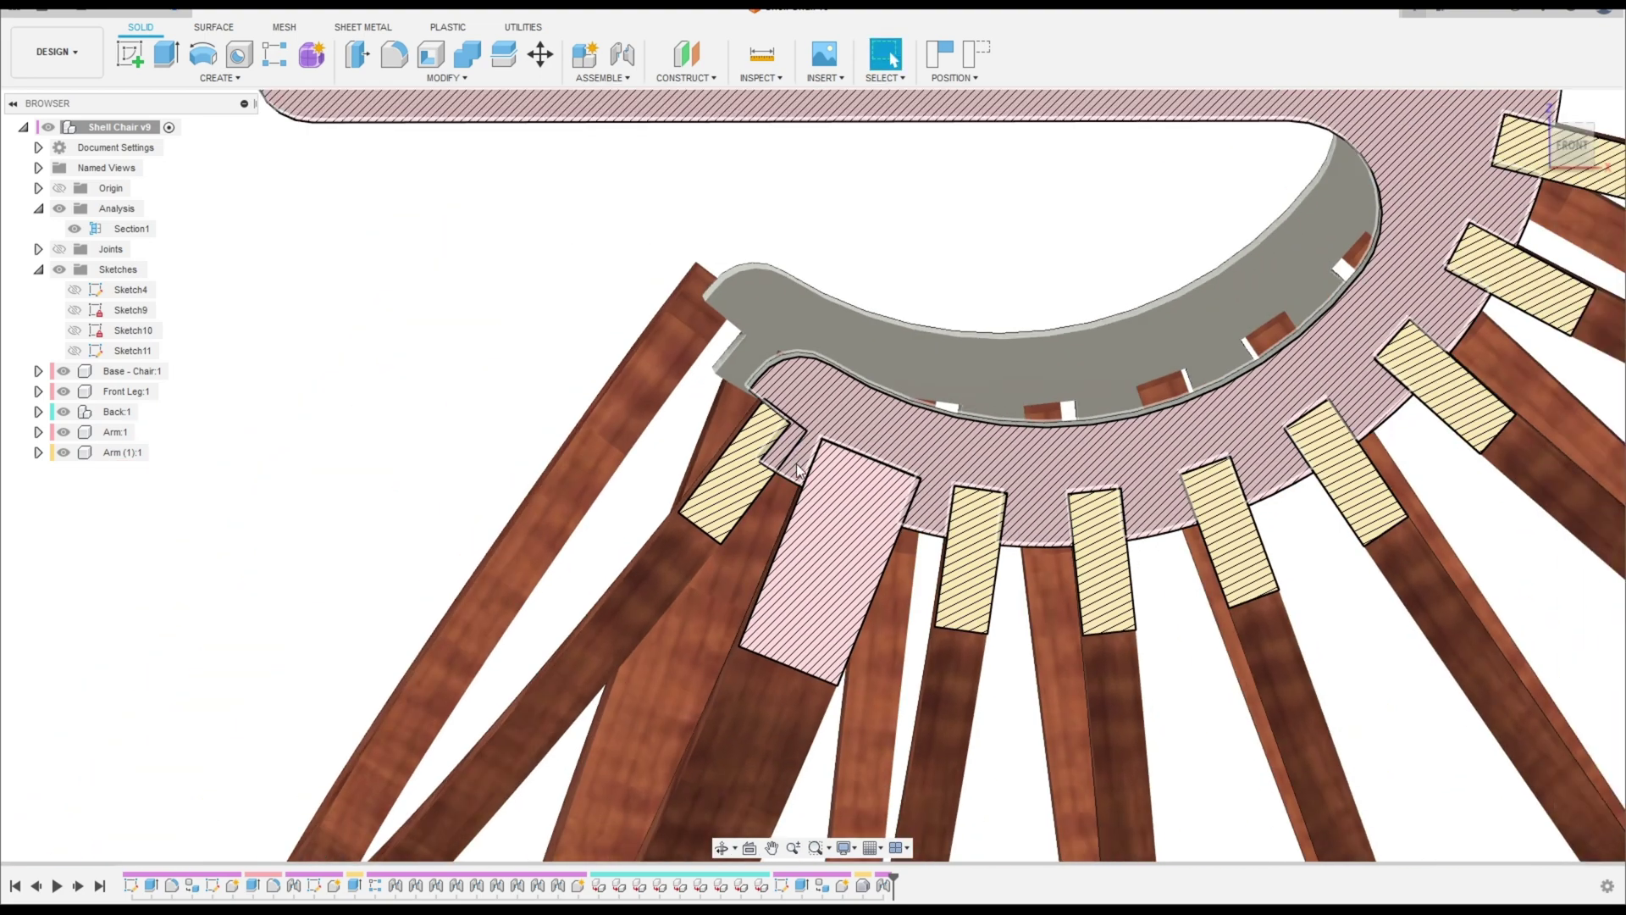
pyautogui.doubleClick(782, 886)
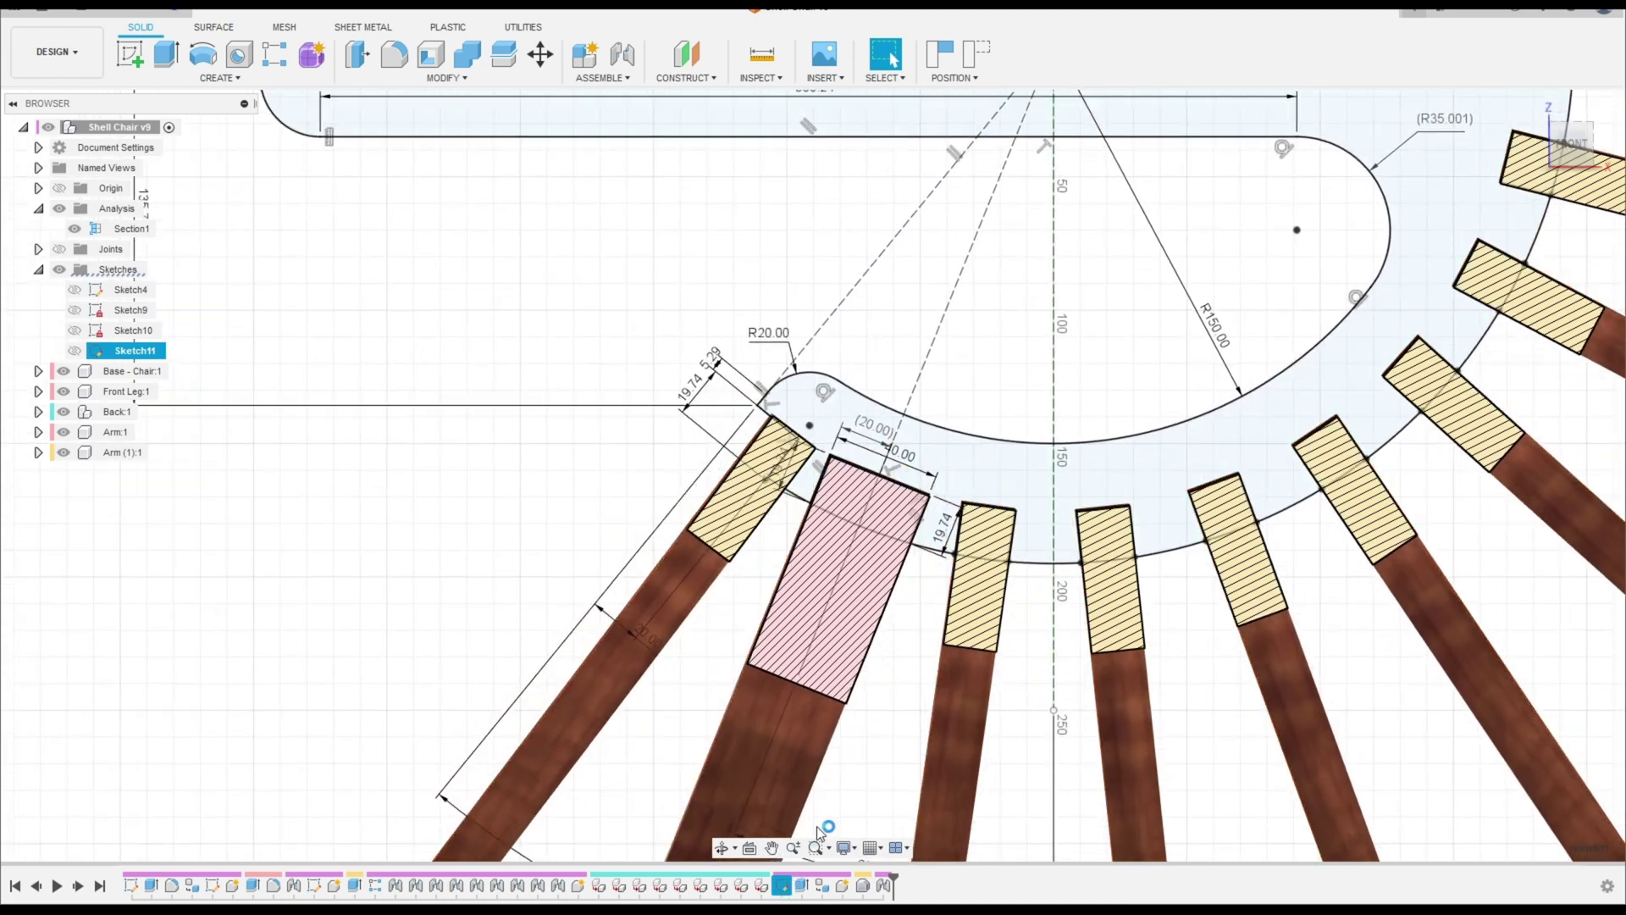
pyautogui.moveTo(837, 669); pyautogui.dragTo(868, 512, button='middle')
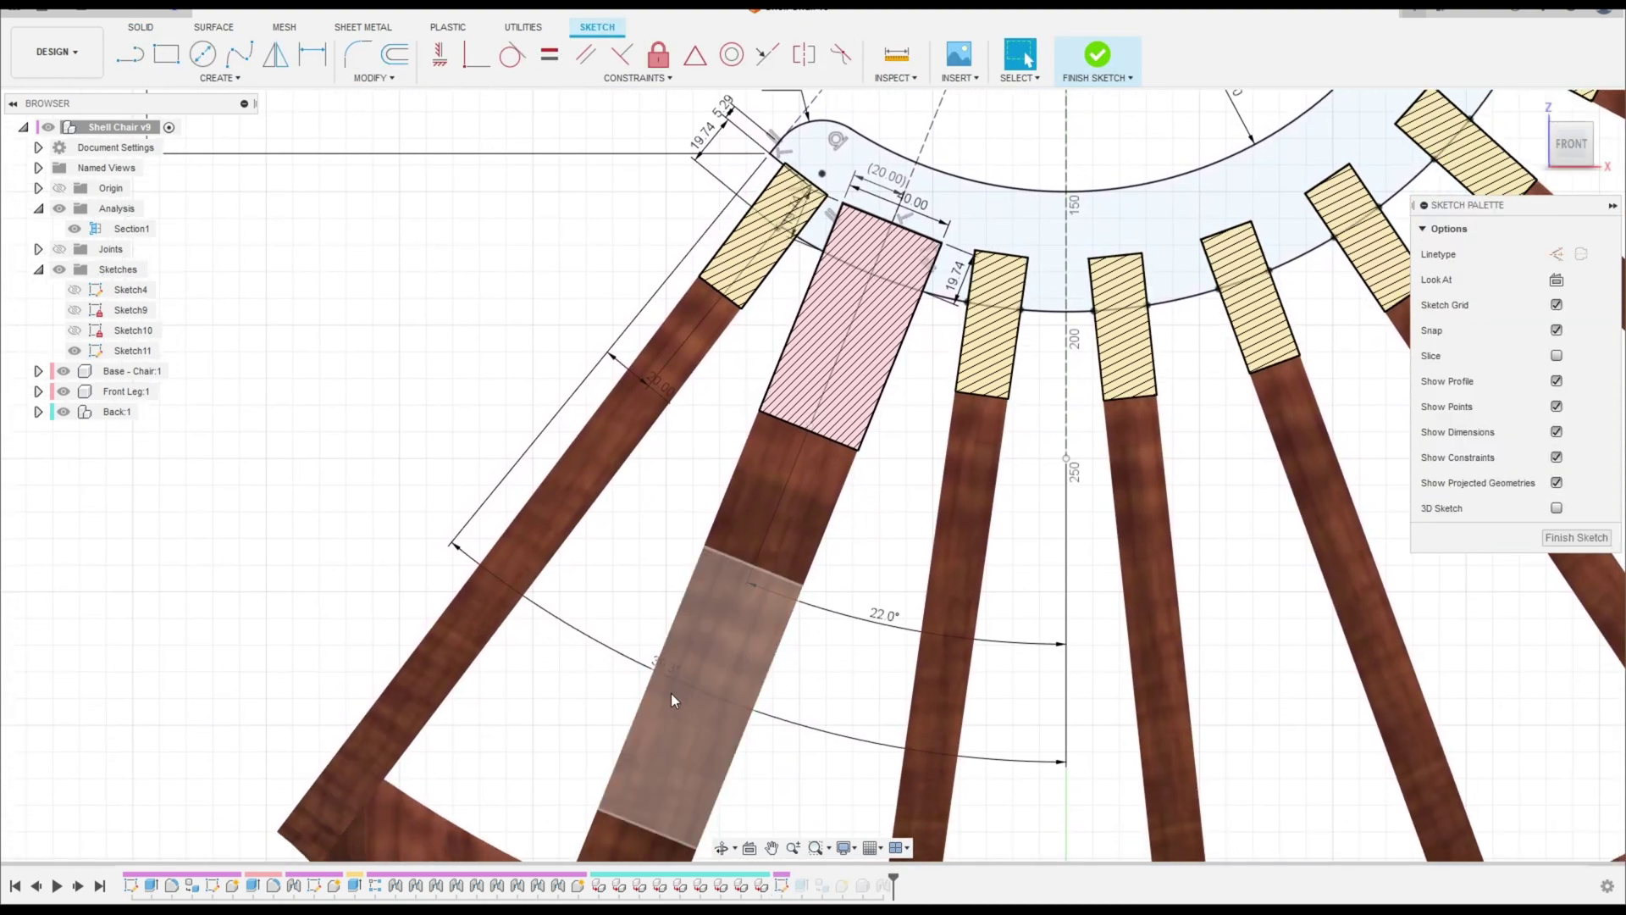
pyautogui.moveTo(634, 565); pyautogui.dragTo(684, 480)
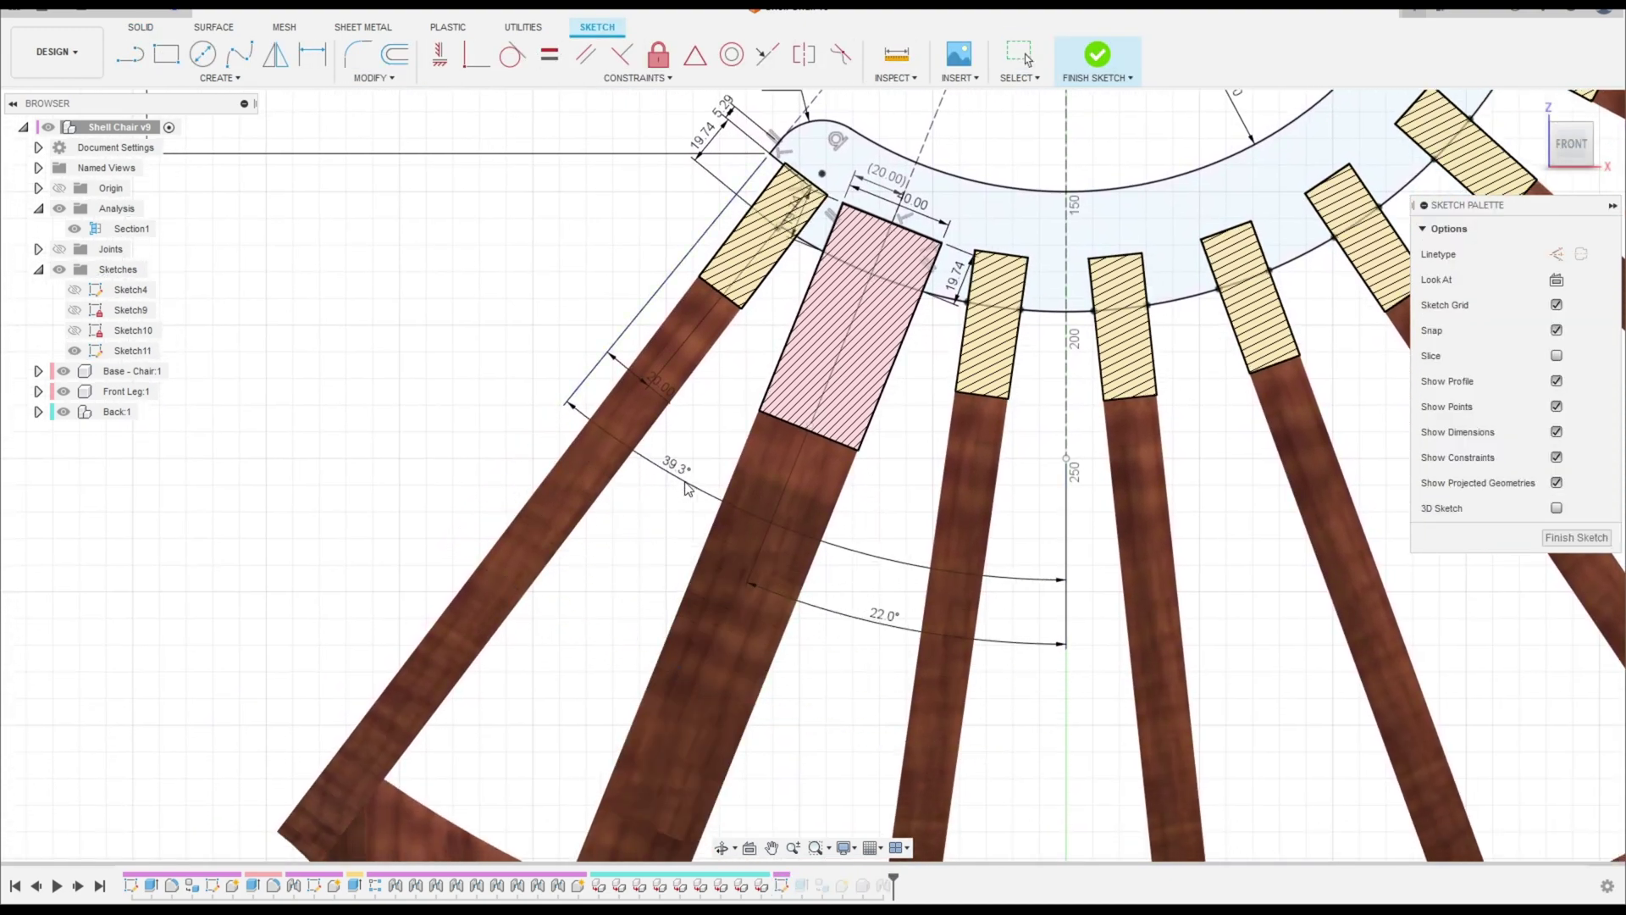
# Step: Hide the Base - Chair, Front Leg and Back components and set the frontmost notch's angle from the vertical centerline to 37.2°
pyautogui.click(63, 372)
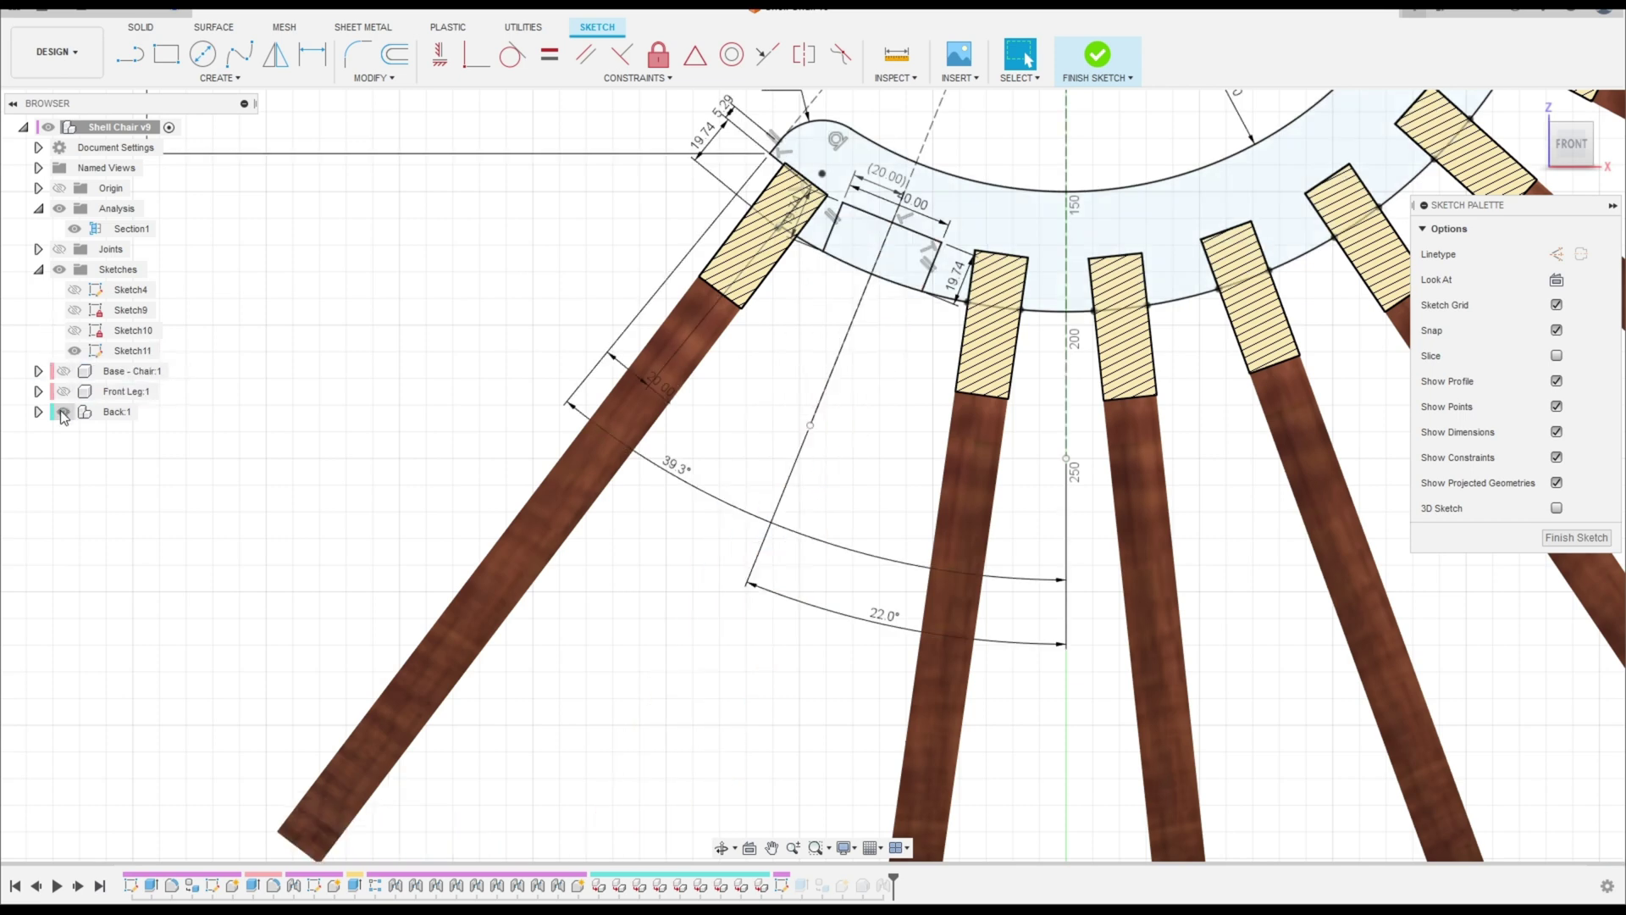
pyautogui.click(63, 413)
pyautogui.click(63, 414)
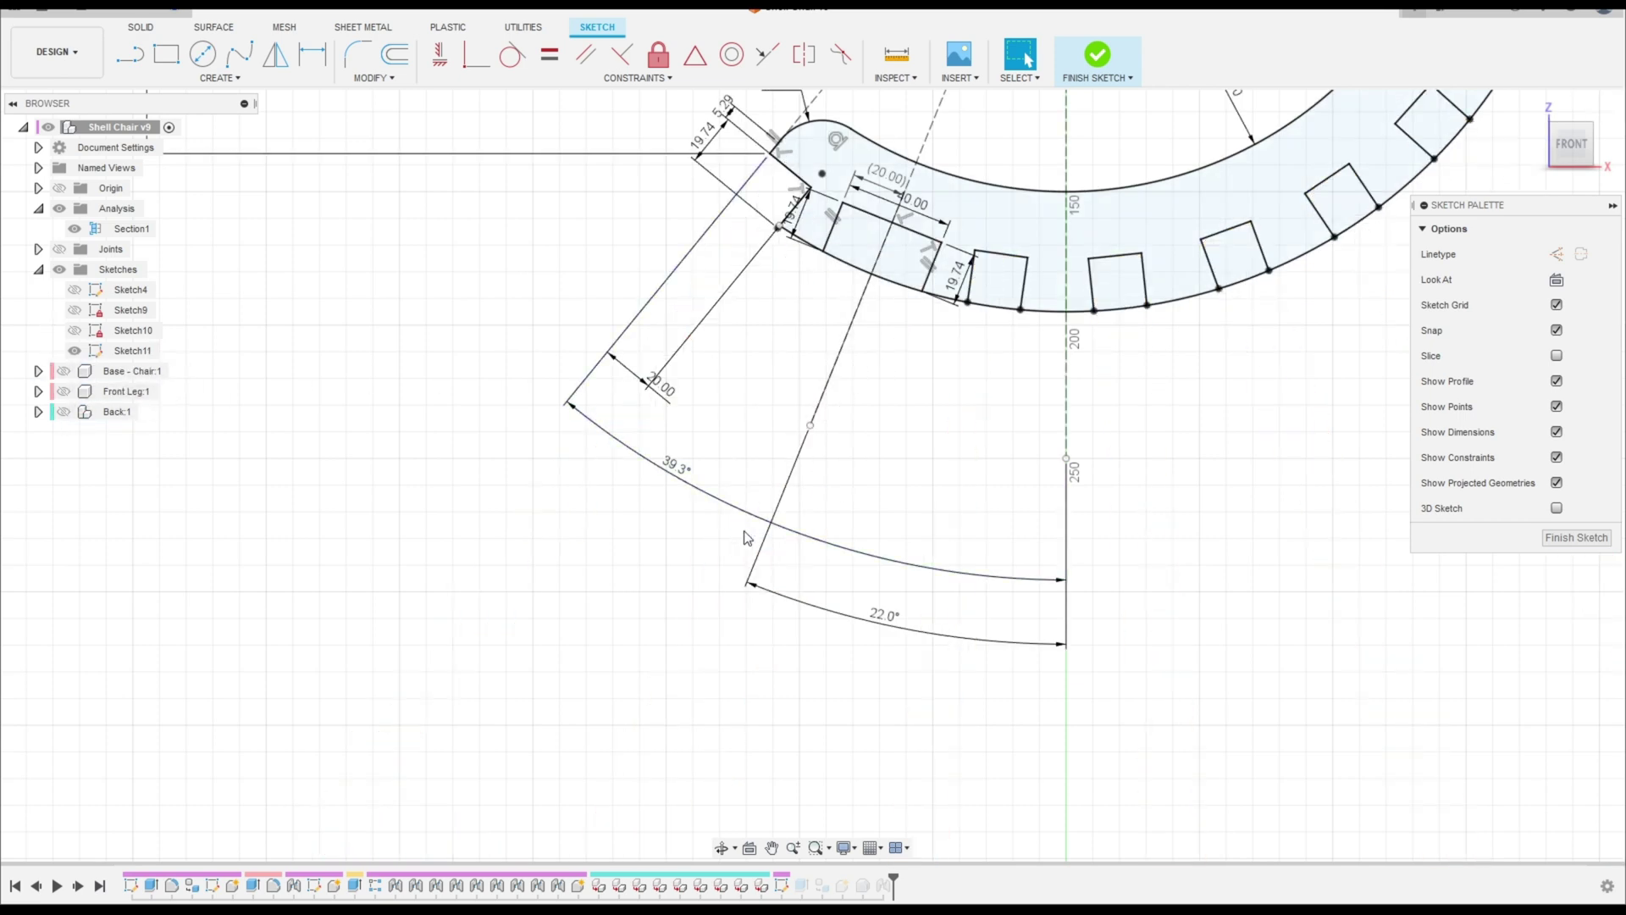
pyautogui.doubleClick(673, 461)
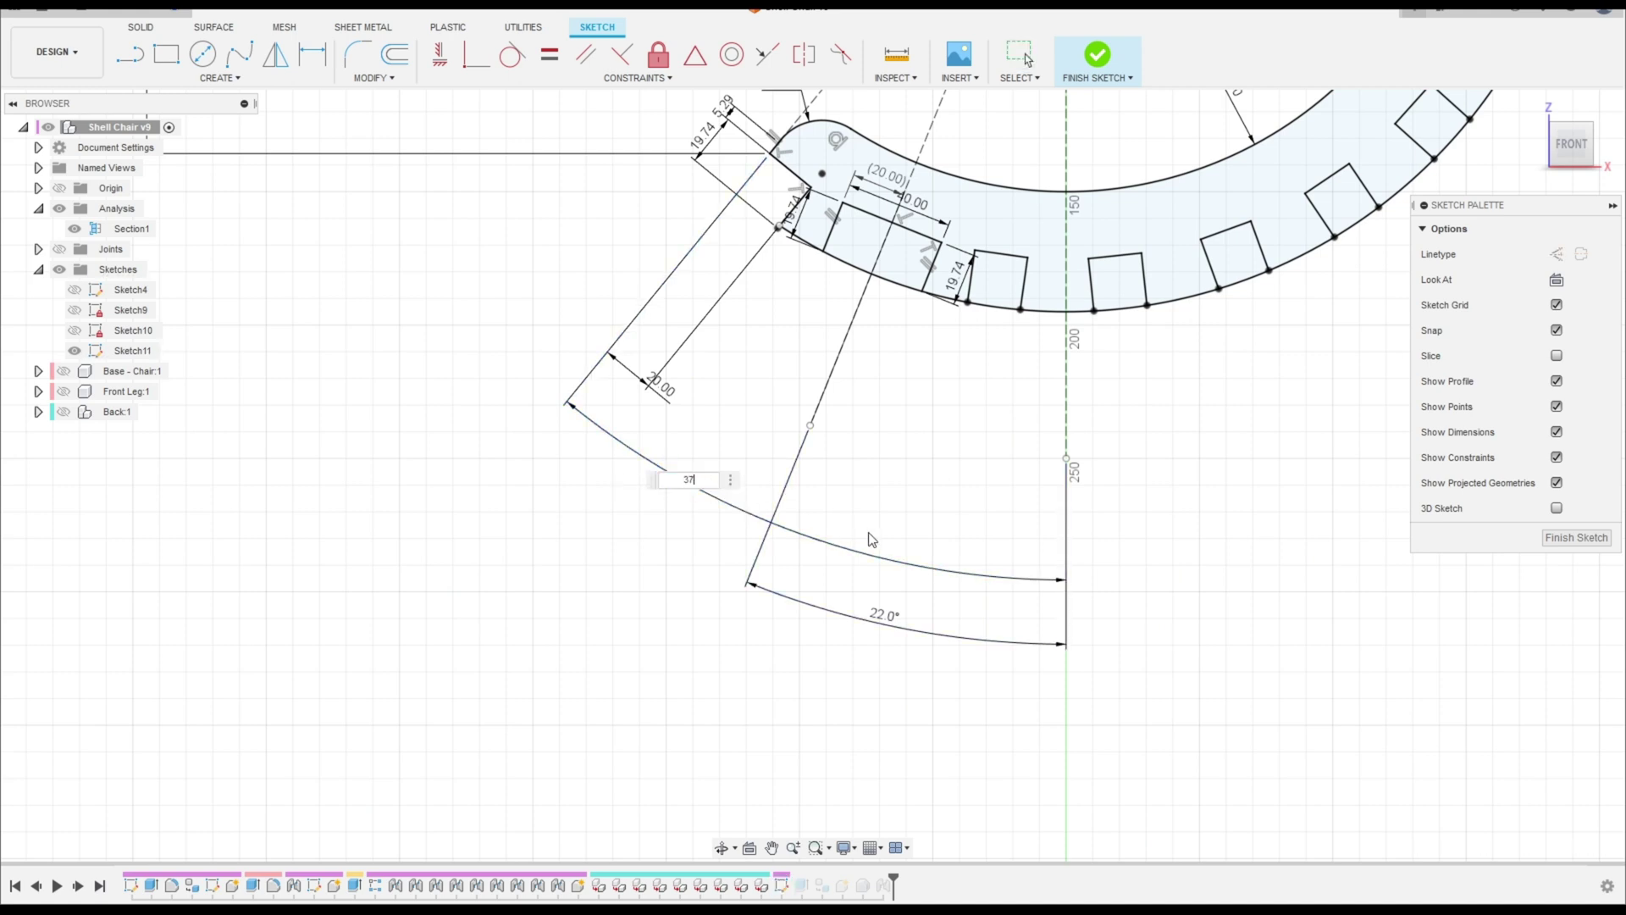
pyautogui.press('Return')
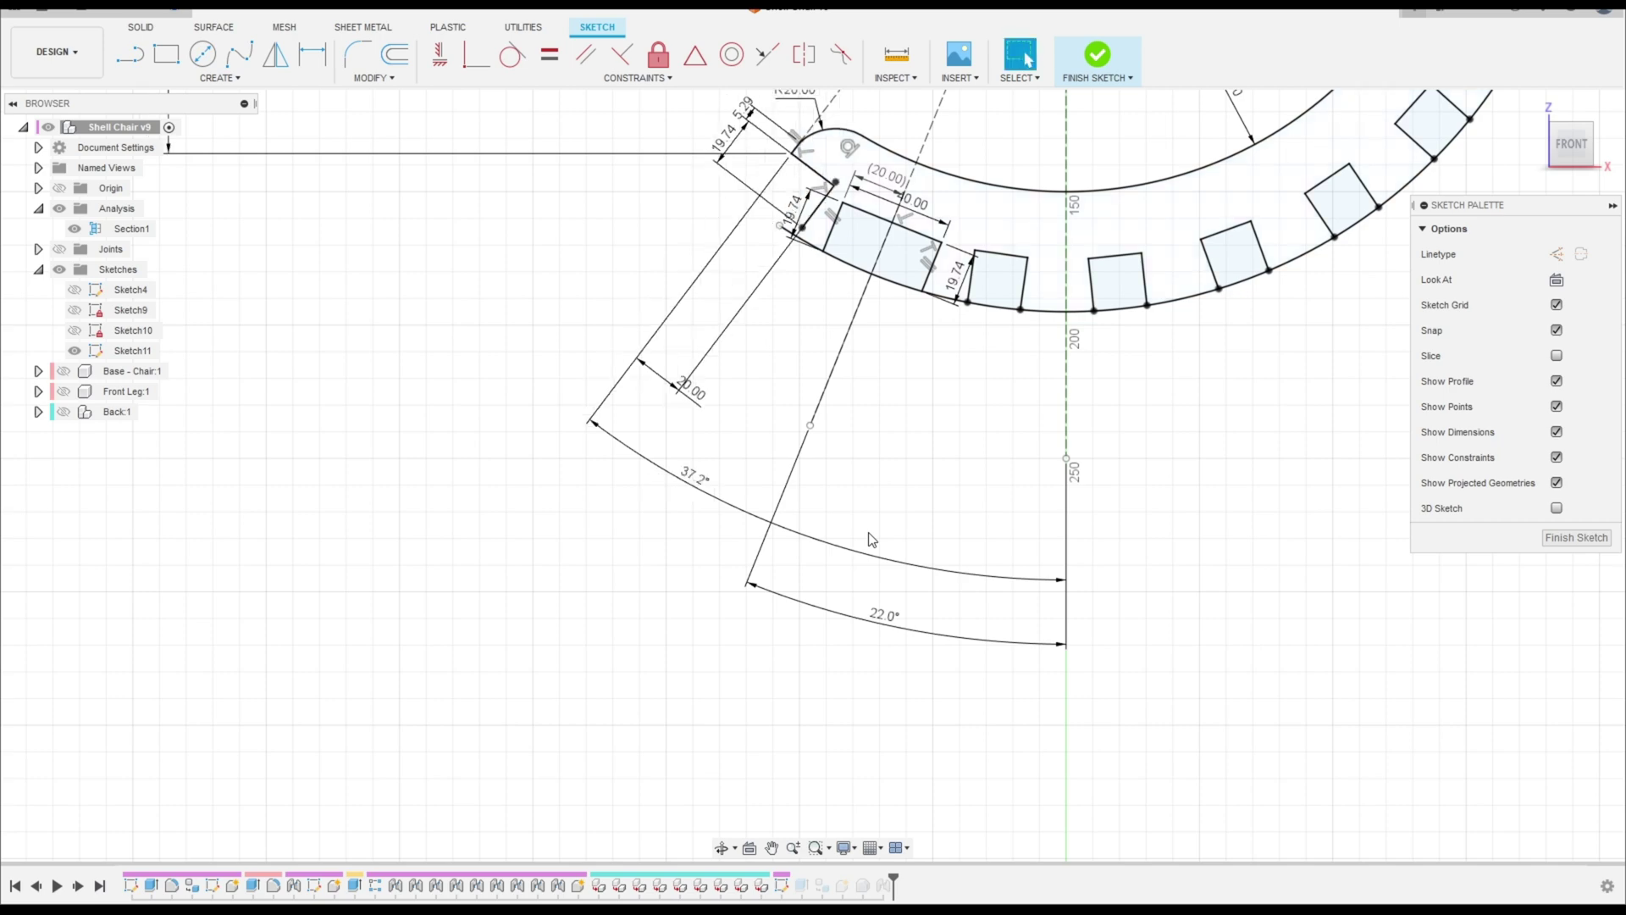
# Step: Set the vertical distance from the sketch origin to the arm's front notch corner to 139 mm
pyautogui.scroll(-3, 545, 465)
pyautogui.scroll(2, 393, 232)
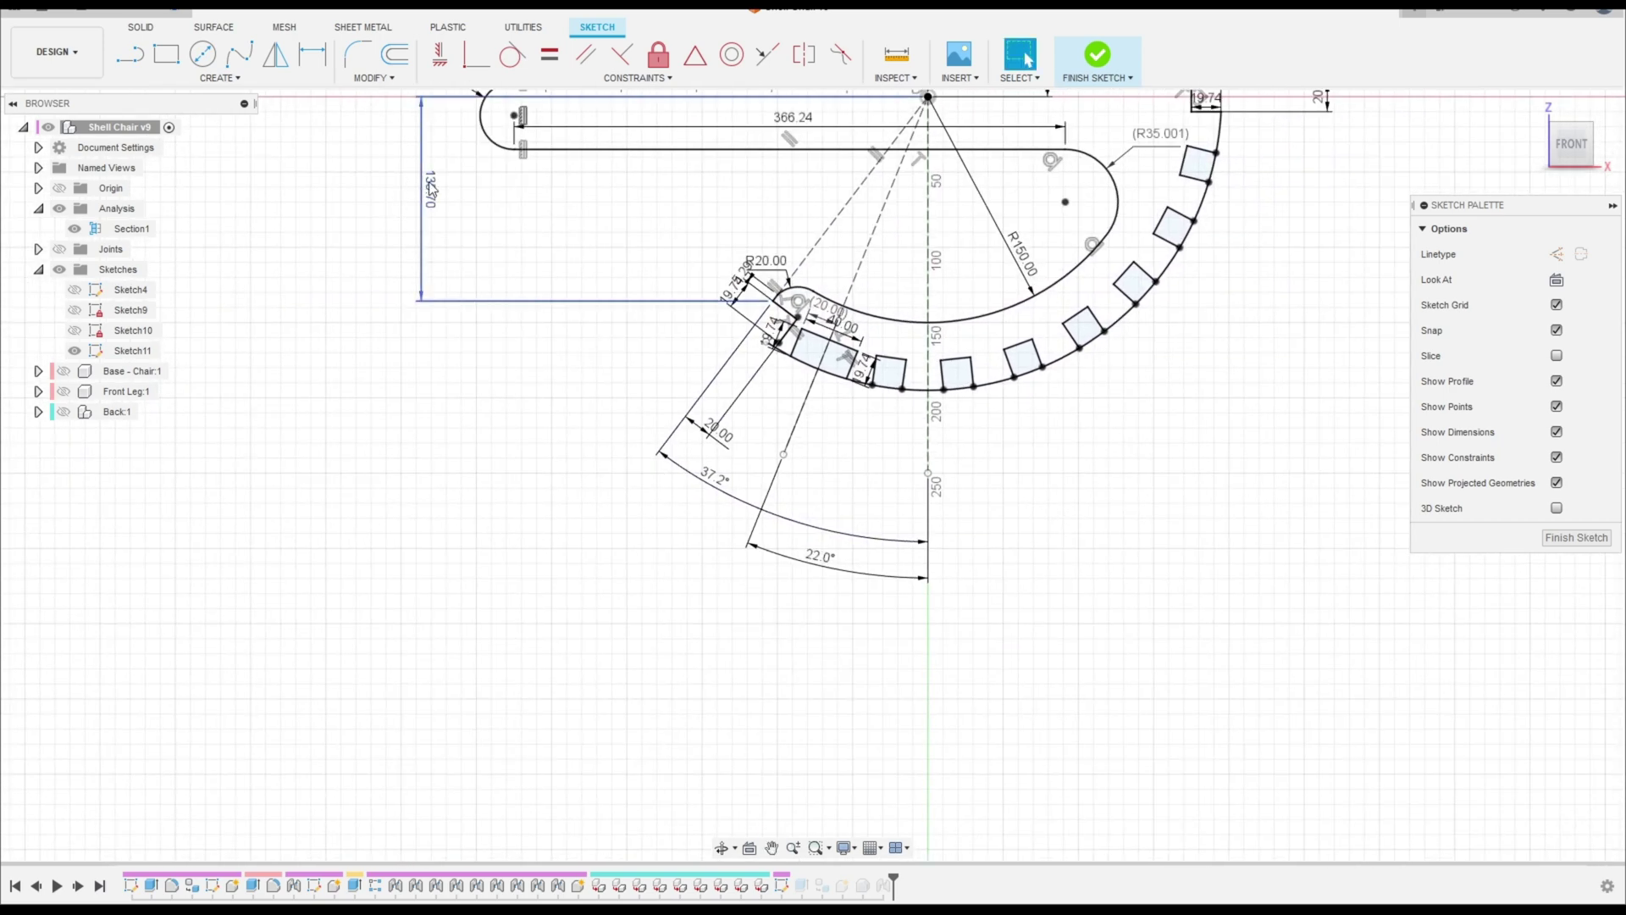
pyautogui.scroll(-3, 519, 344)
pyautogui.scroll(2, 481, 271)
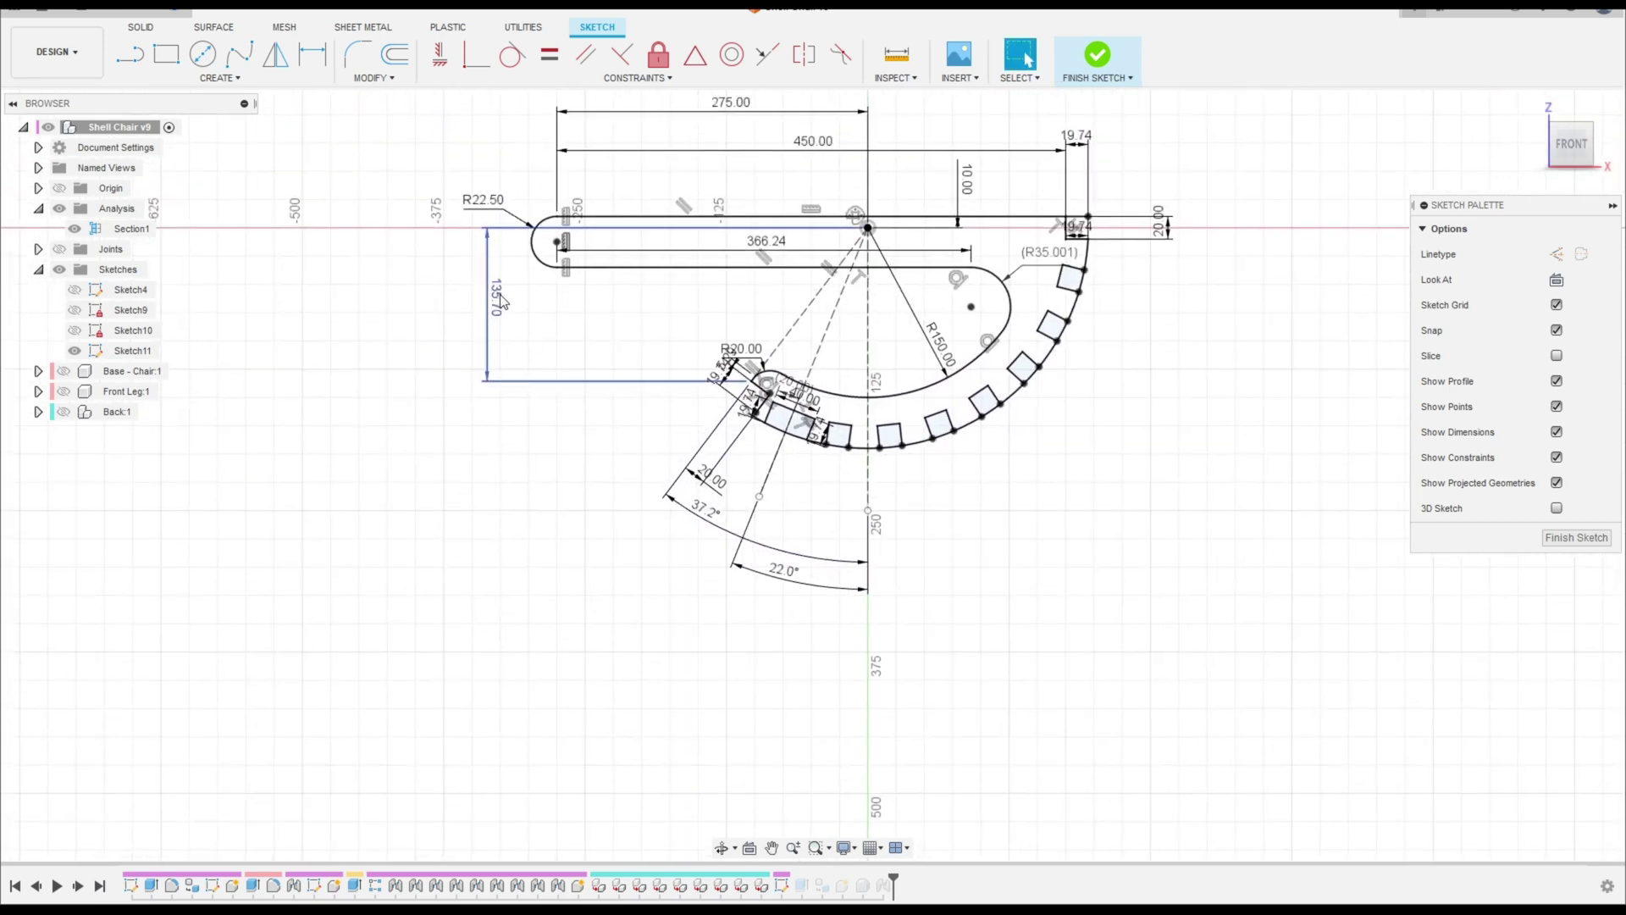
pyautogui.moveTo(500, 300)
pyautogui.mouseDown()
pyautogui.moveTo(722, 313)
pyautogui.moveTo(479, 315)
pyautogui.mouseUp()
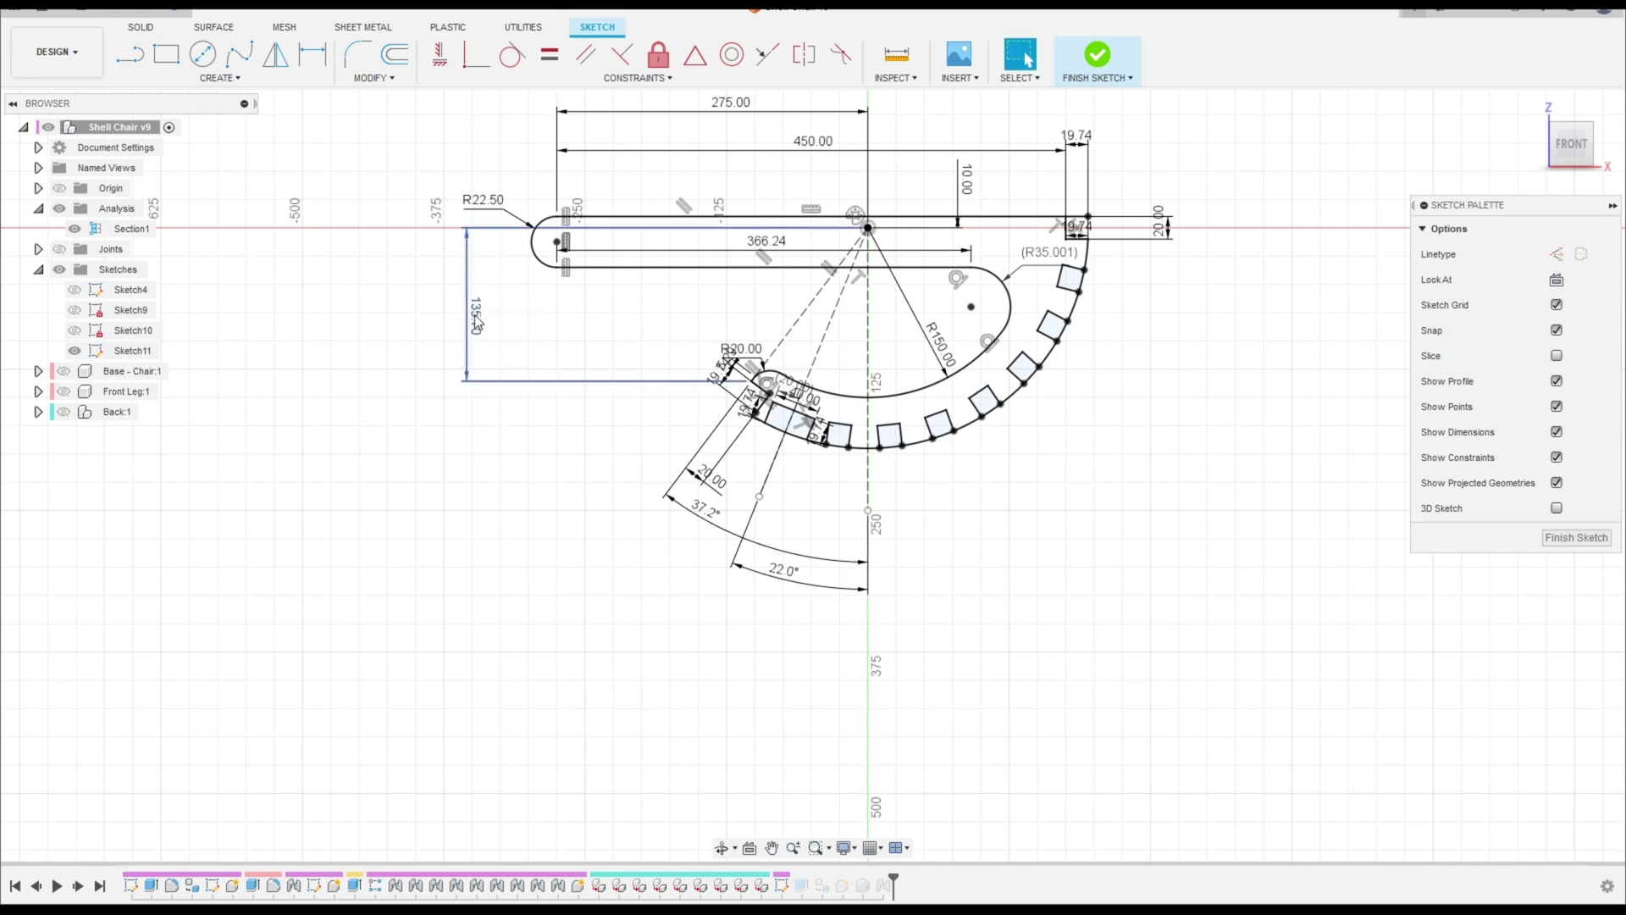
pyautogui.doubleClick(480, 315)
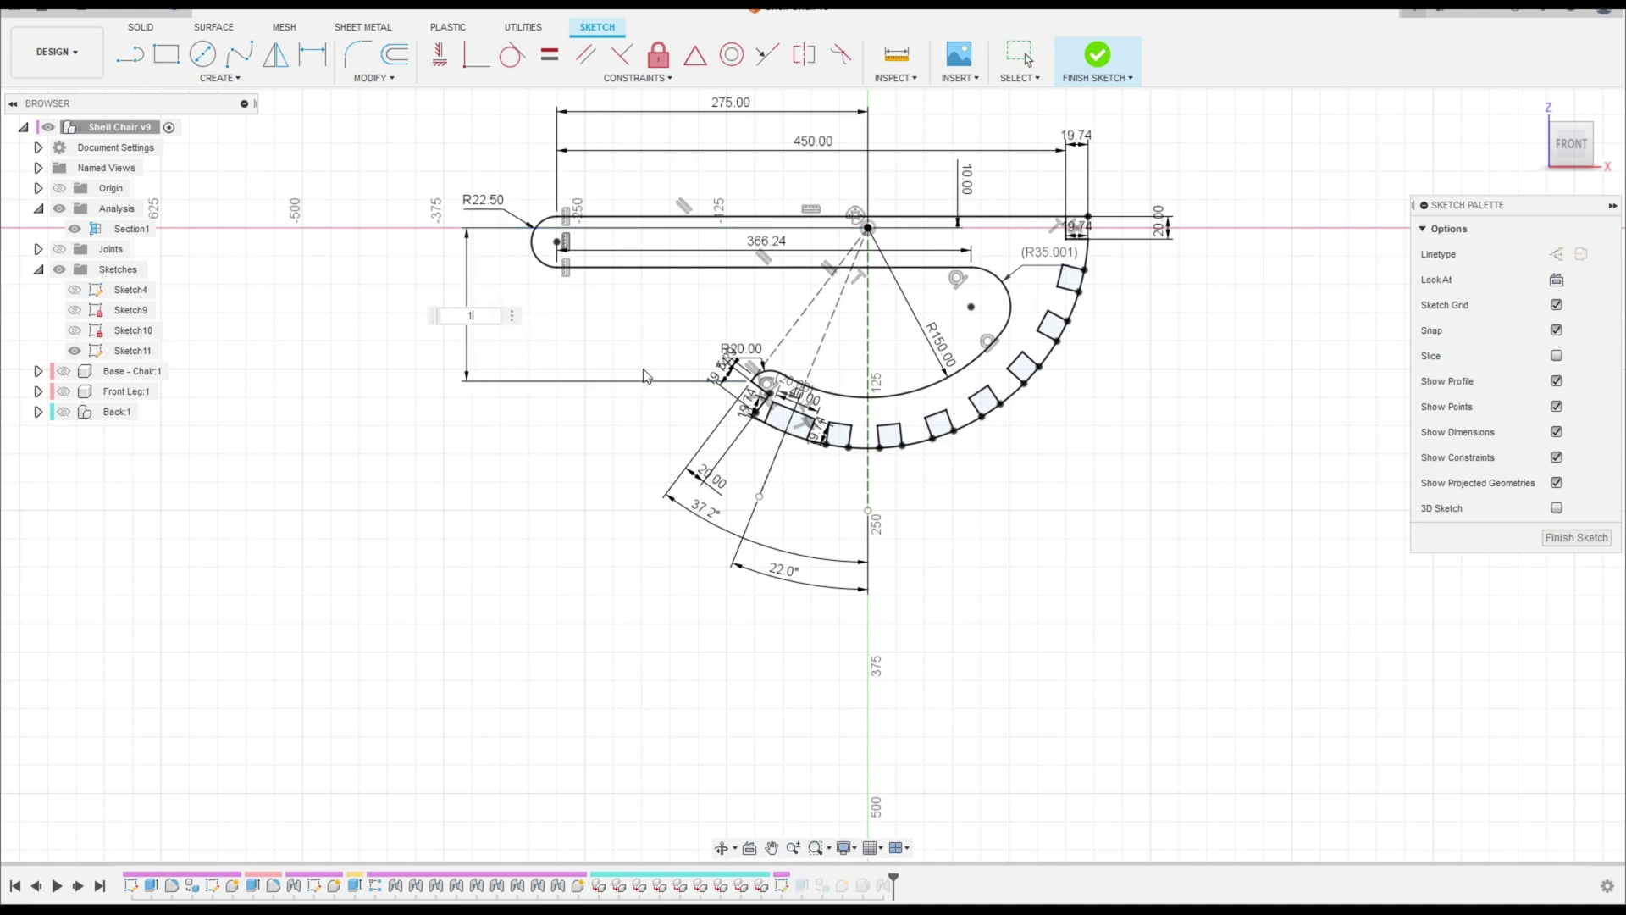
pyautogui.write('139')
pyautogui.press('Return')
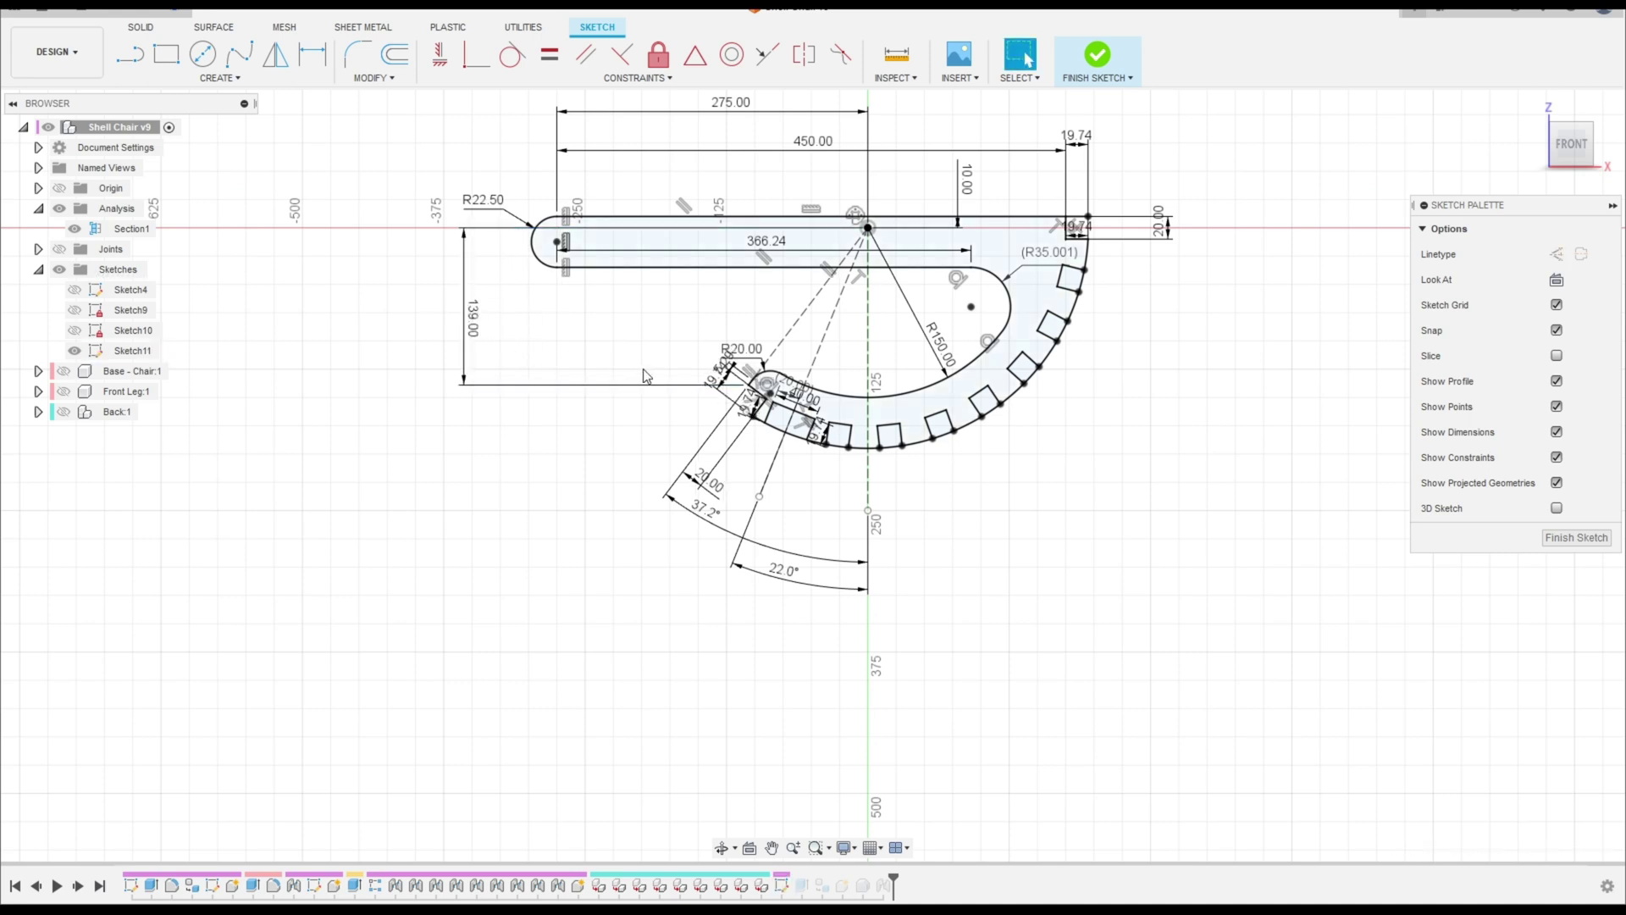
# Step: Show the Back component to check the frontmost notch against its slat, and finish the arm sketch
pyautogui.click(64, 412)
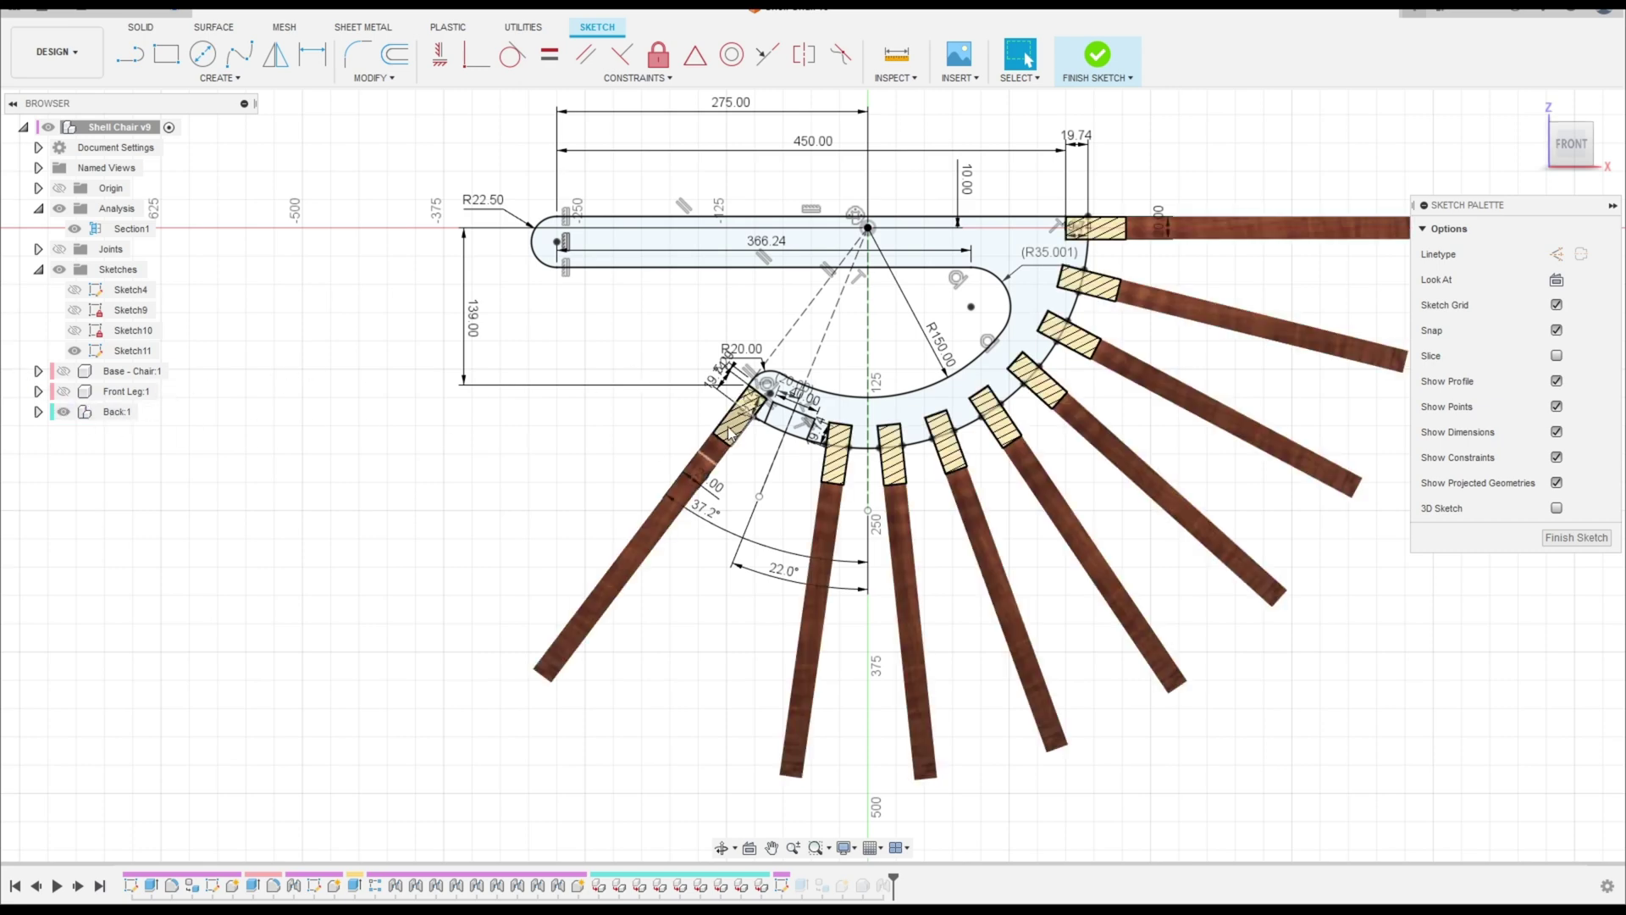
pyautogui.scroll(8, 728, 373)
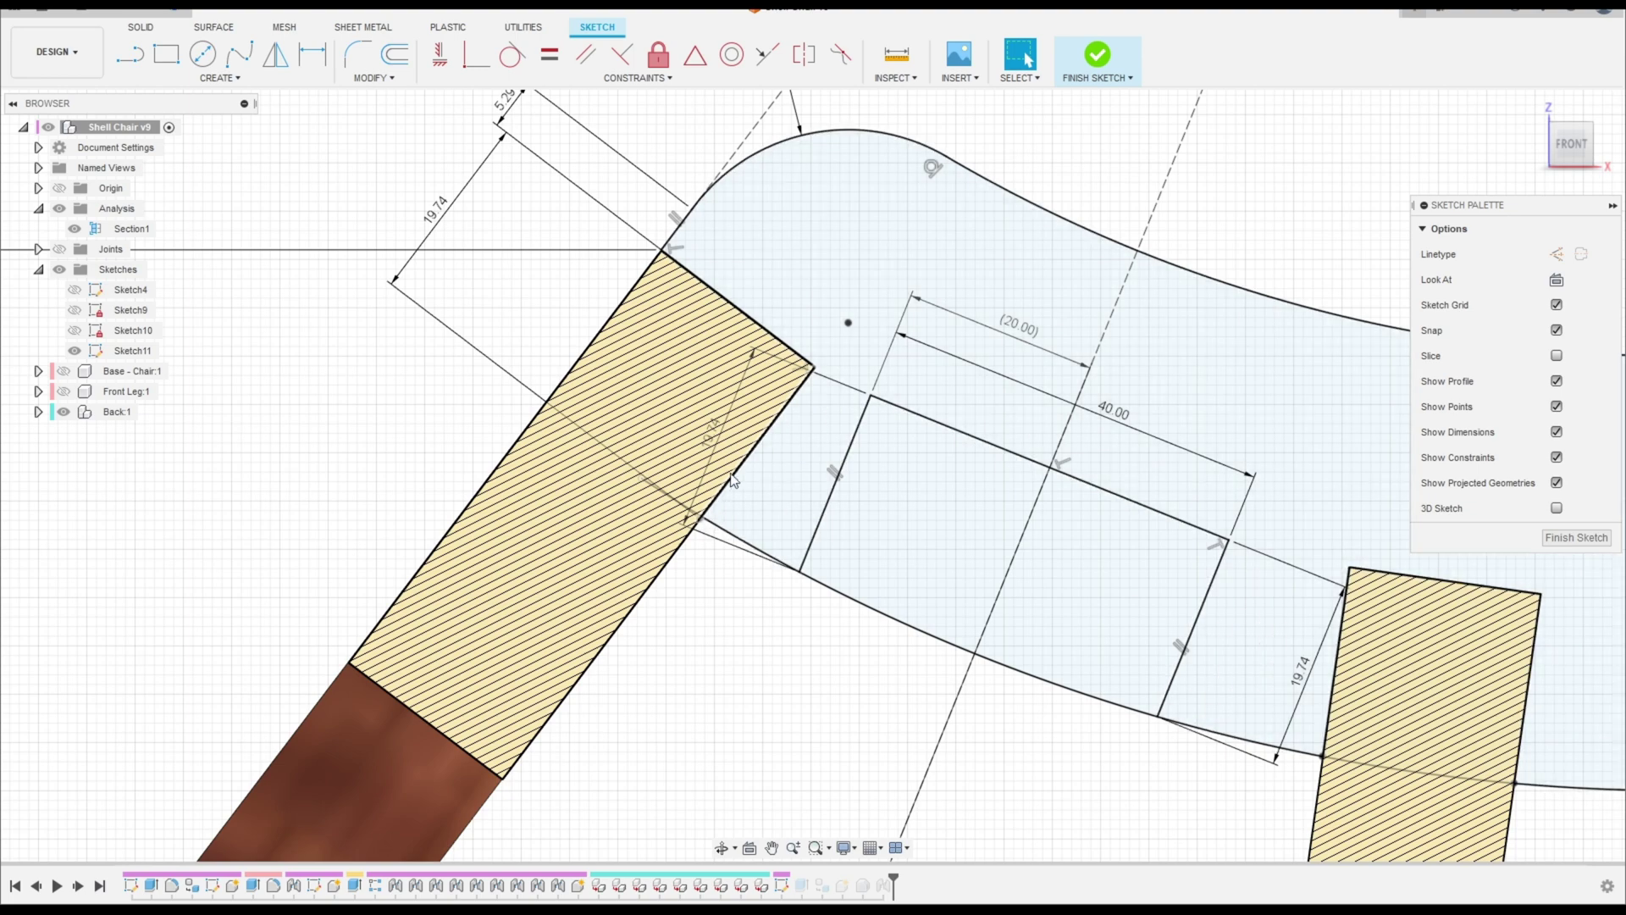
pyautogui.scroll(-3, 847, 510)
pyautogui.click(1560, 539)
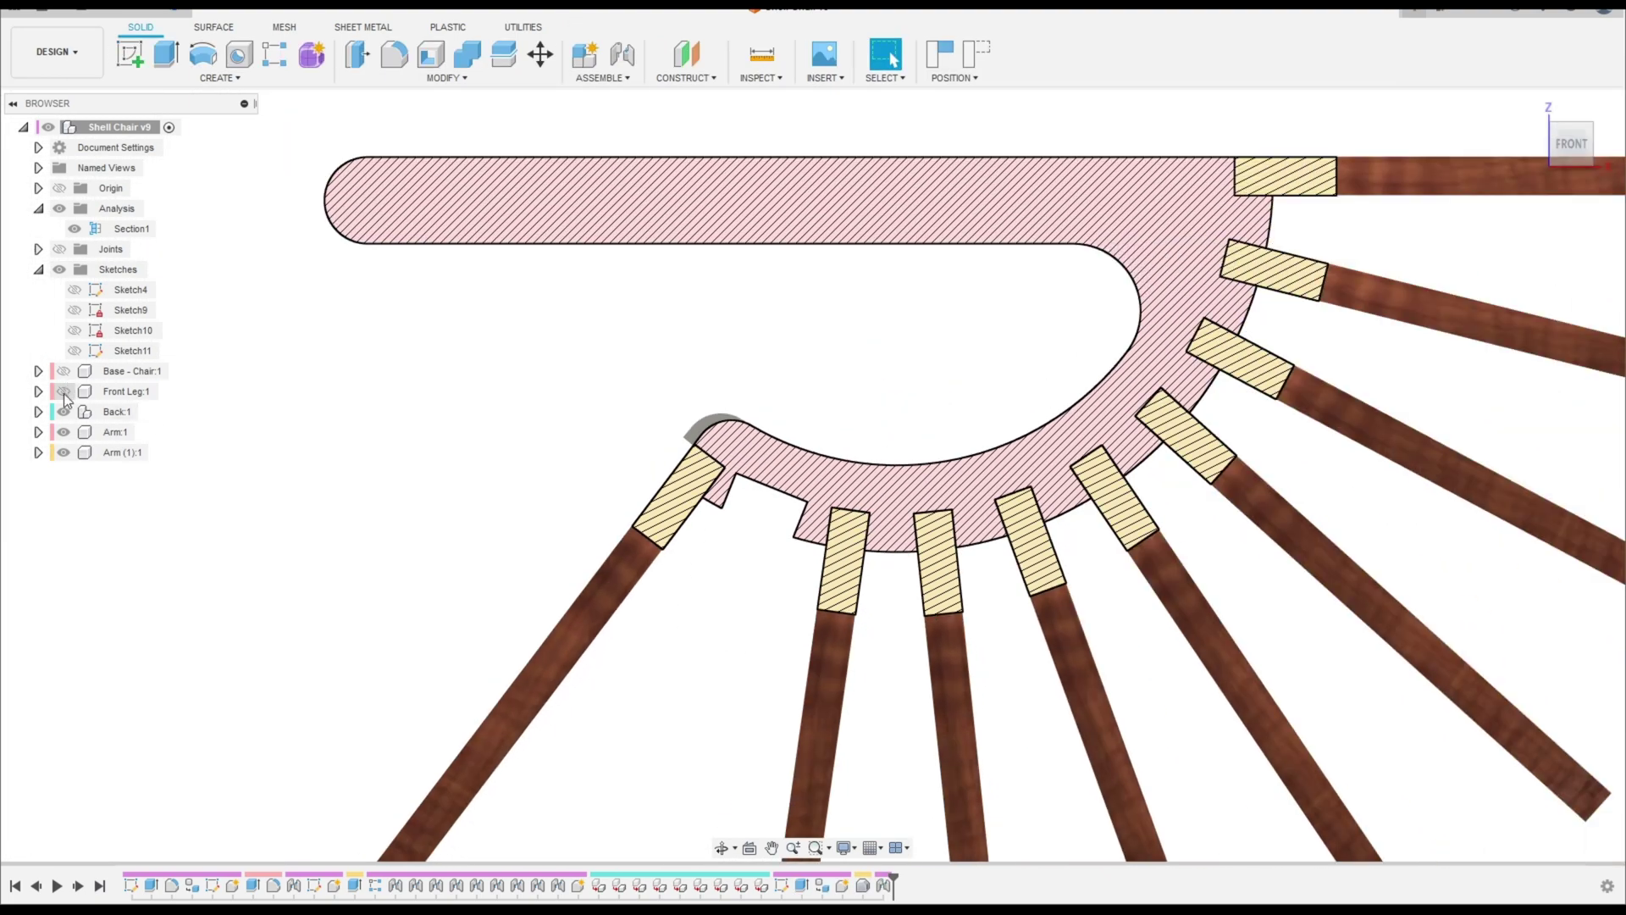
# Step: Show the Front Leg and Base - Chair components and turn off the section analysis to check the arm's notches against the slats
pyautogui.click(64, 391)
pyautogui.click(64, 371)
pyautogui.click(39, 271)
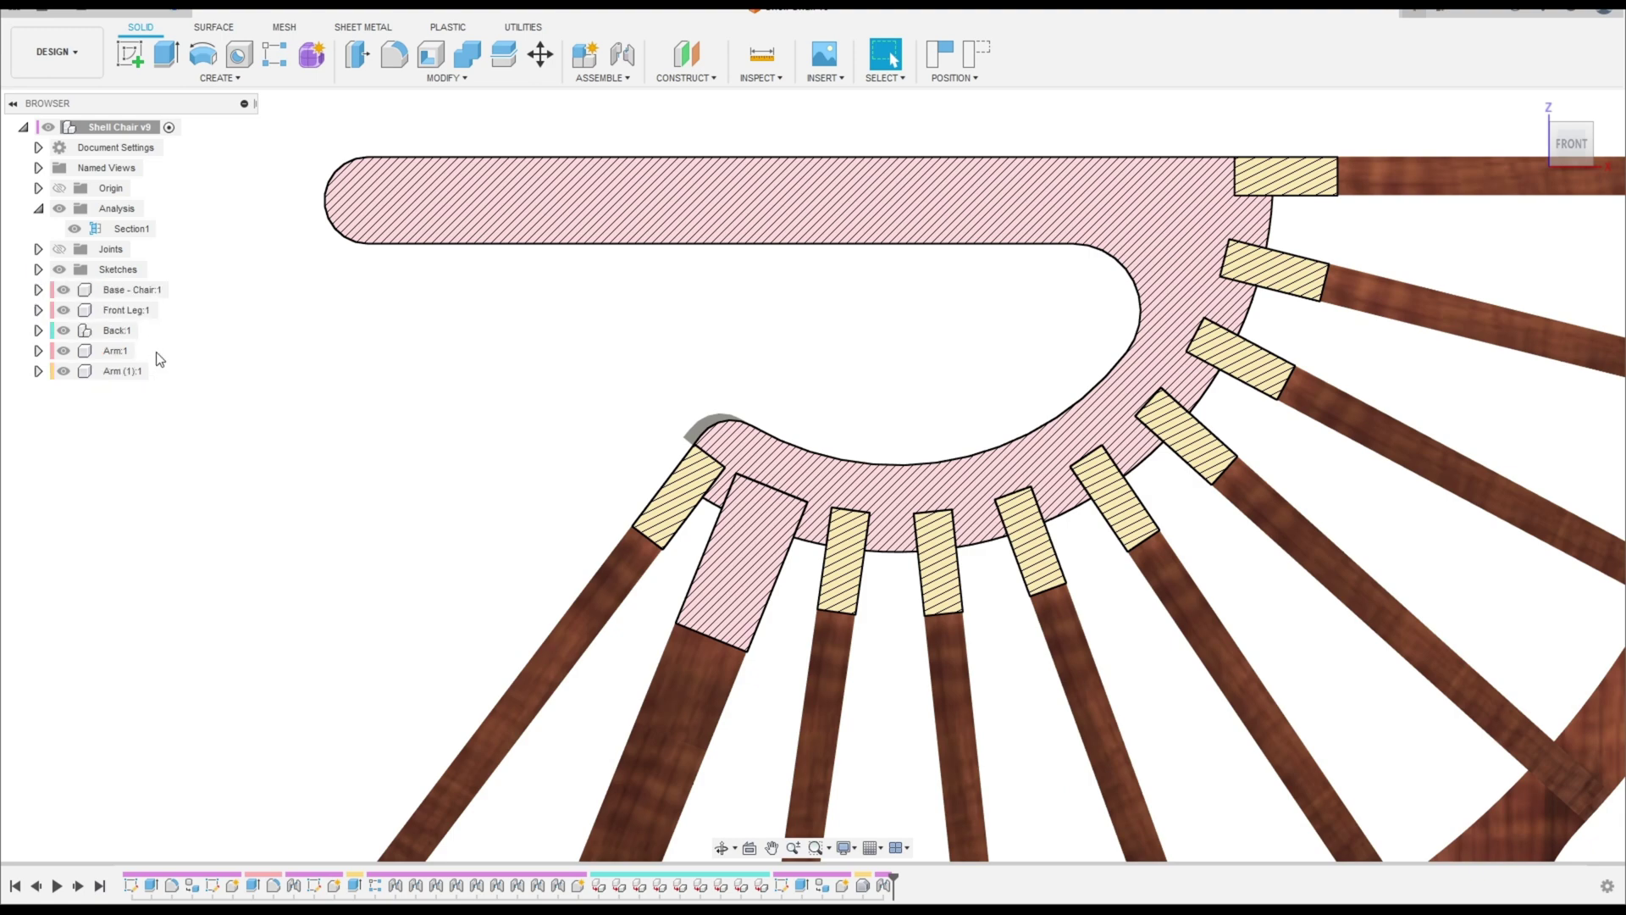
pyautogui.scroll(-3, 392, 425)
pyautogui.keyDown('shift'); pyautogui.moveTo(399, 407); pyautogui.dragTo(450, 428, button='middle'); pyautogui.keyUp('shift')
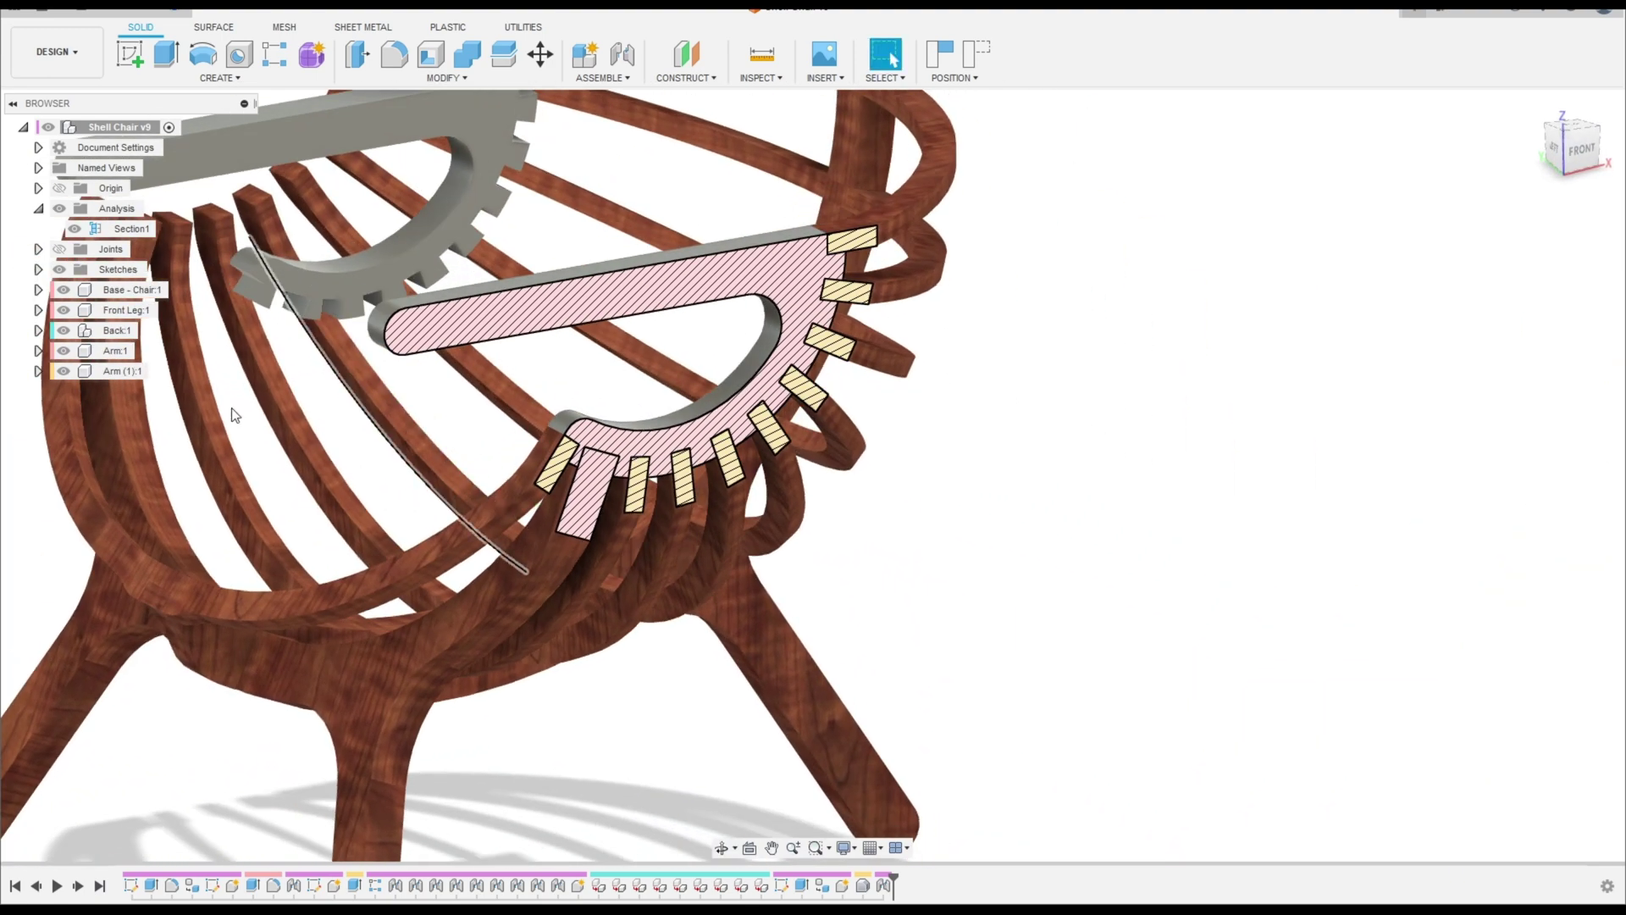
pyautogui.click(59, 209)
pyautogui.scroll(5, 602, 455)
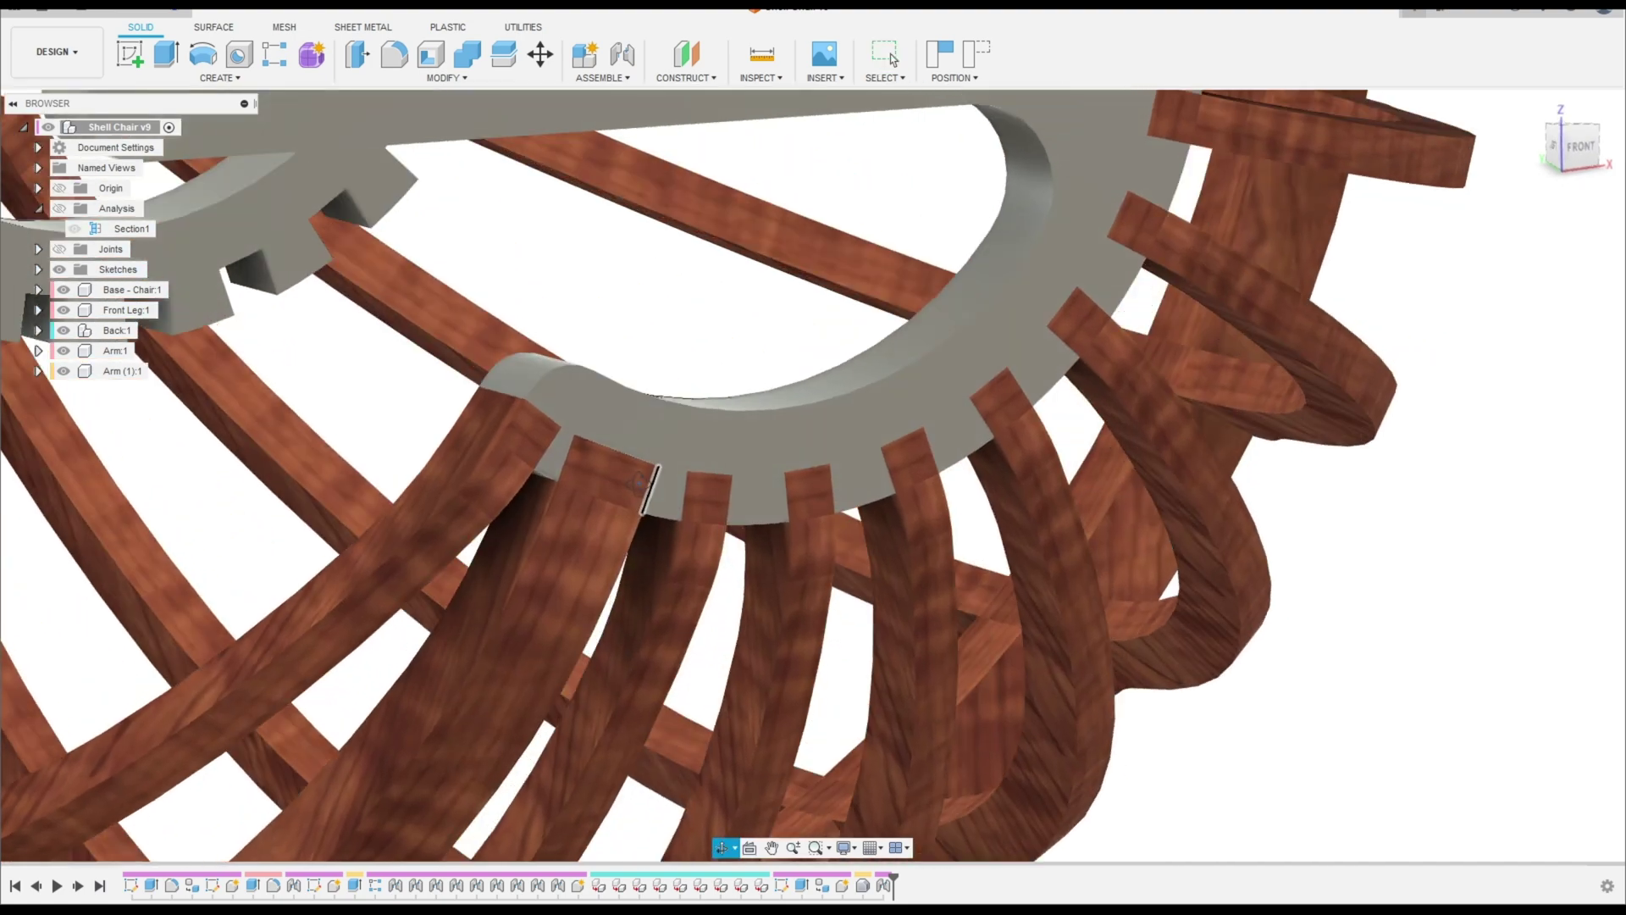
pyautogui.keyDown('shift'); pyautogui.moveTo(637, 481); pyautogui.dragTo(138, 450, button='middle'); pyautogui.keyUp('shift')
# Step: Delete the outdated Arm (1) component despite its references in the timeline
pyautogui.scroll(-5, 630, 486)
pyautogui.click(111, 373)
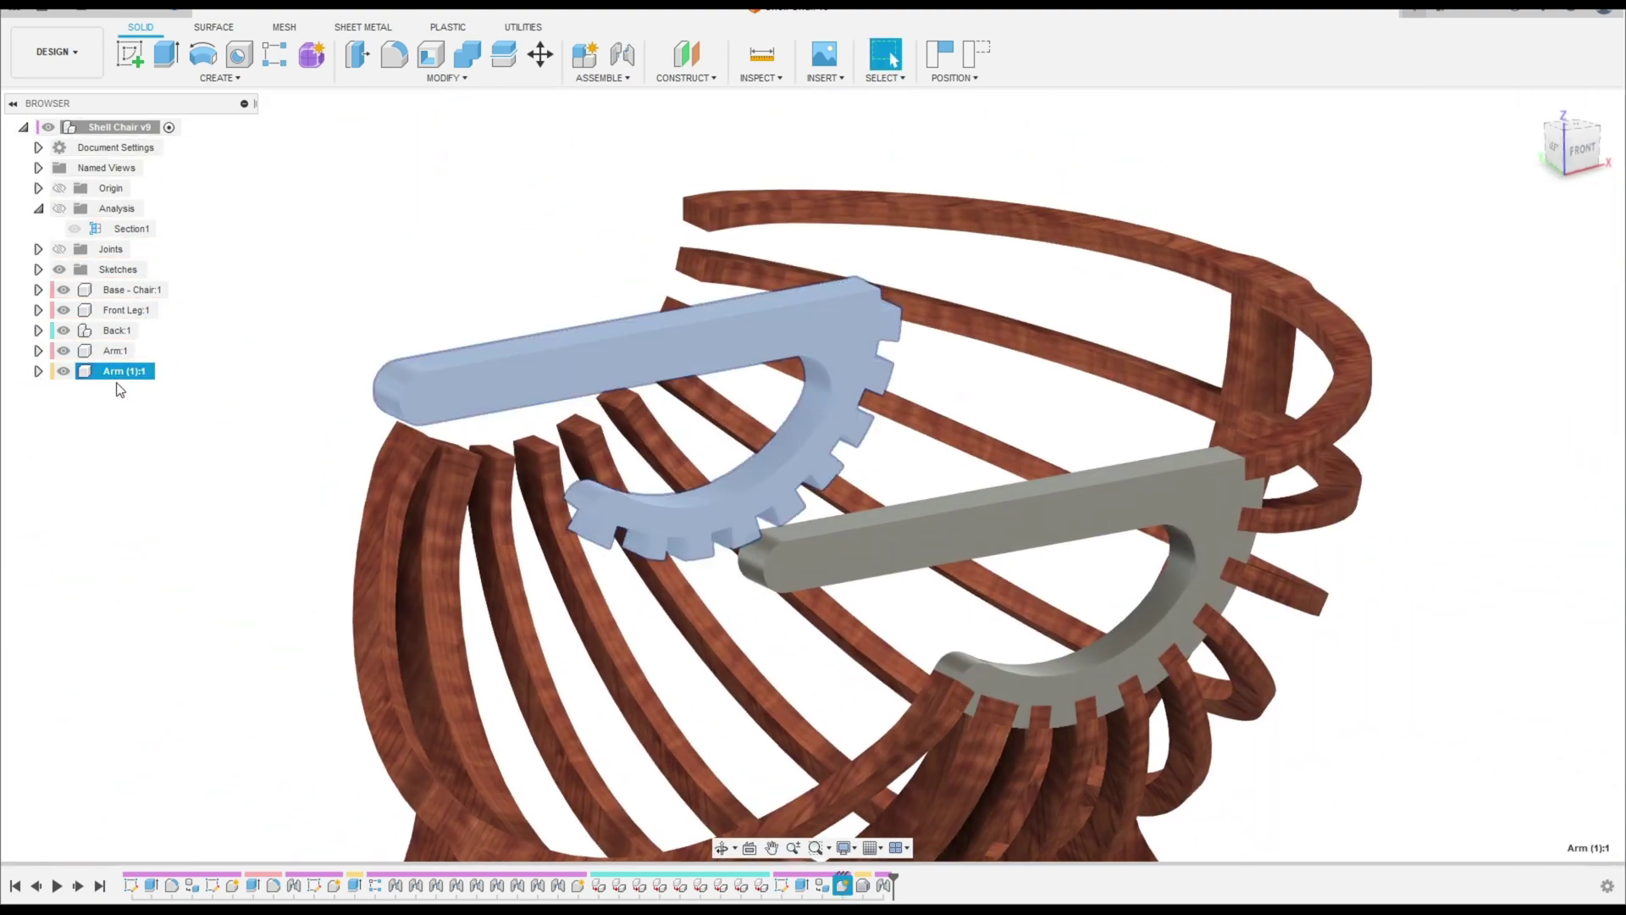
pyautogui.press('Delete')
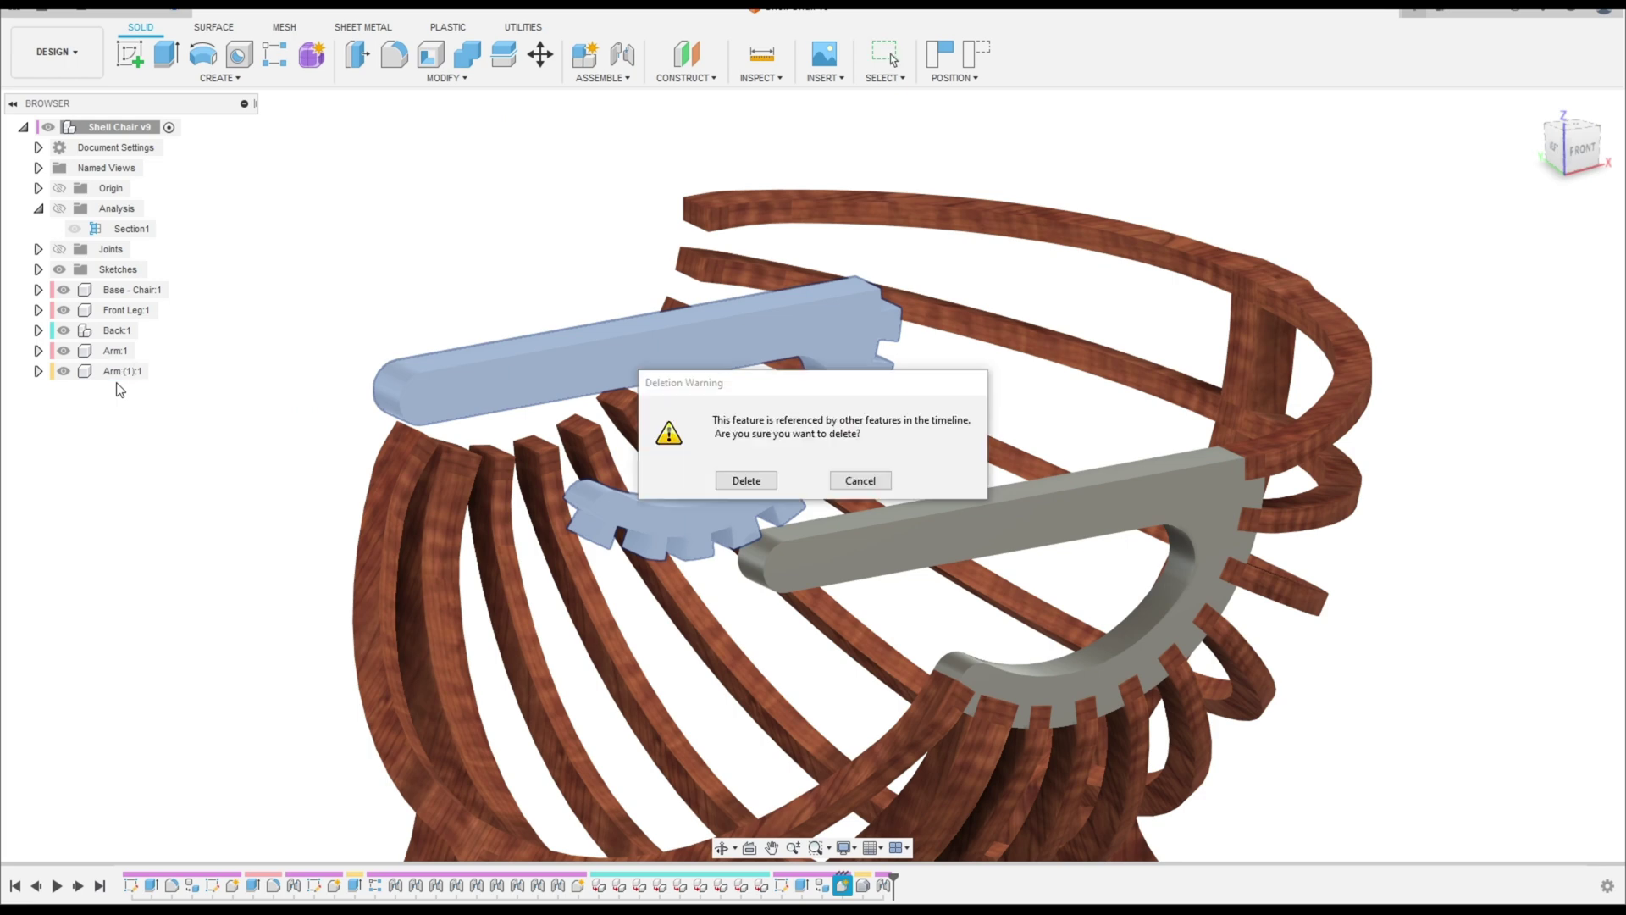
pyautogui.click(736, 481)
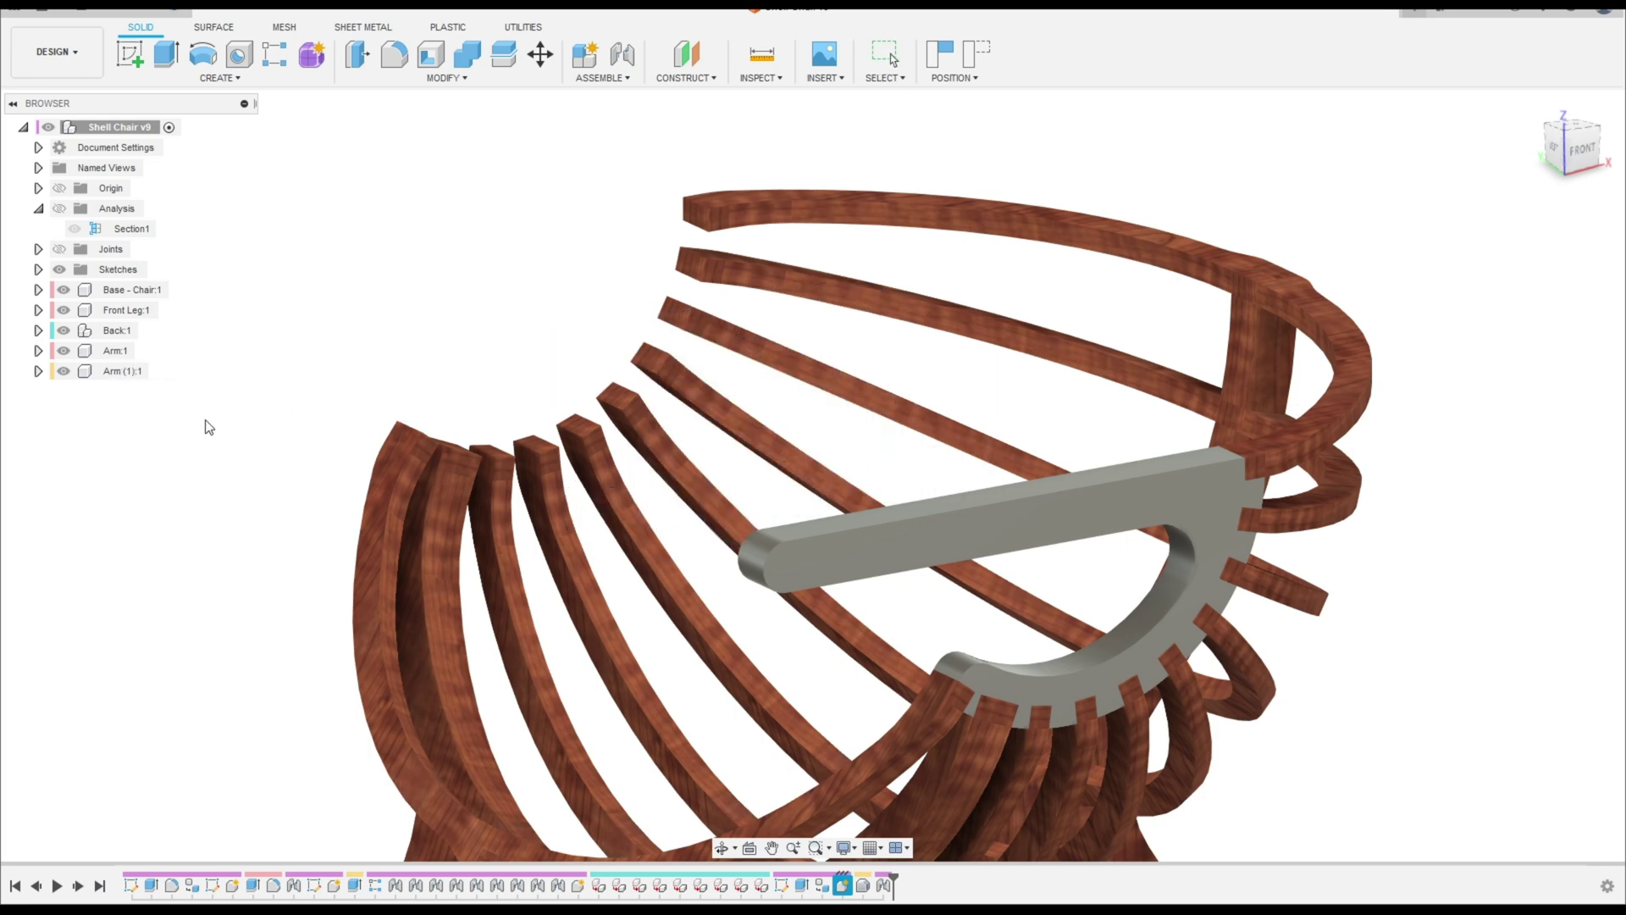
# Step: Copy the corrected Arm component, paste it as a new independent component in the root assembly and move it 375 mm along Y
pyautogui.rightClick(100, 359)
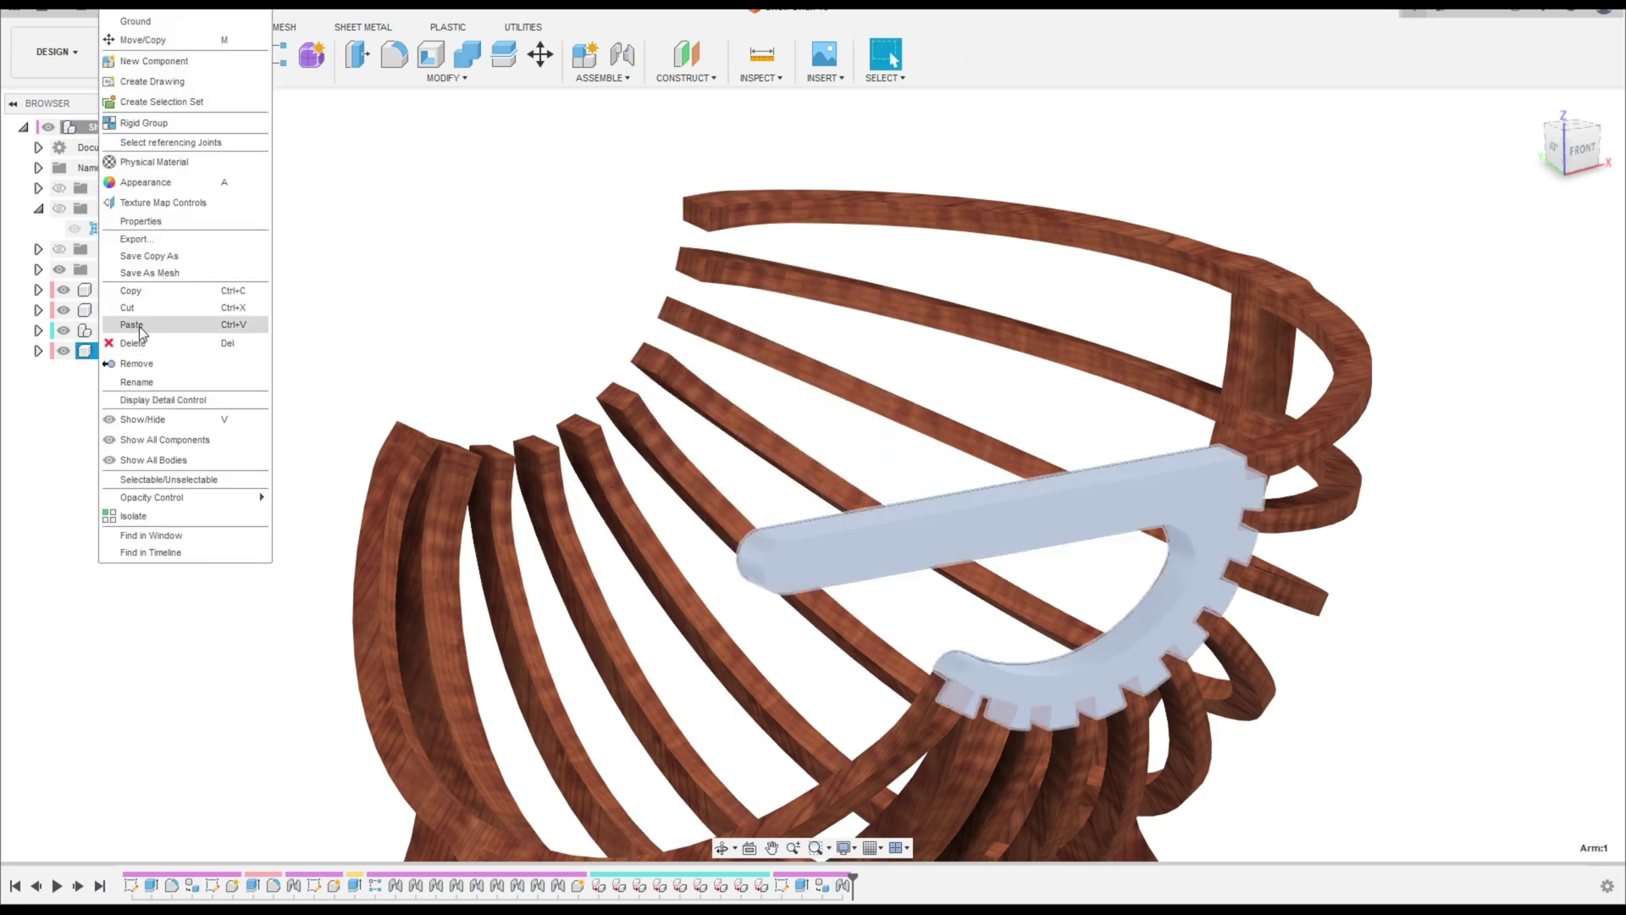
pyautogui.click(83, 232)
pyautogui.rightClick(88, 130)
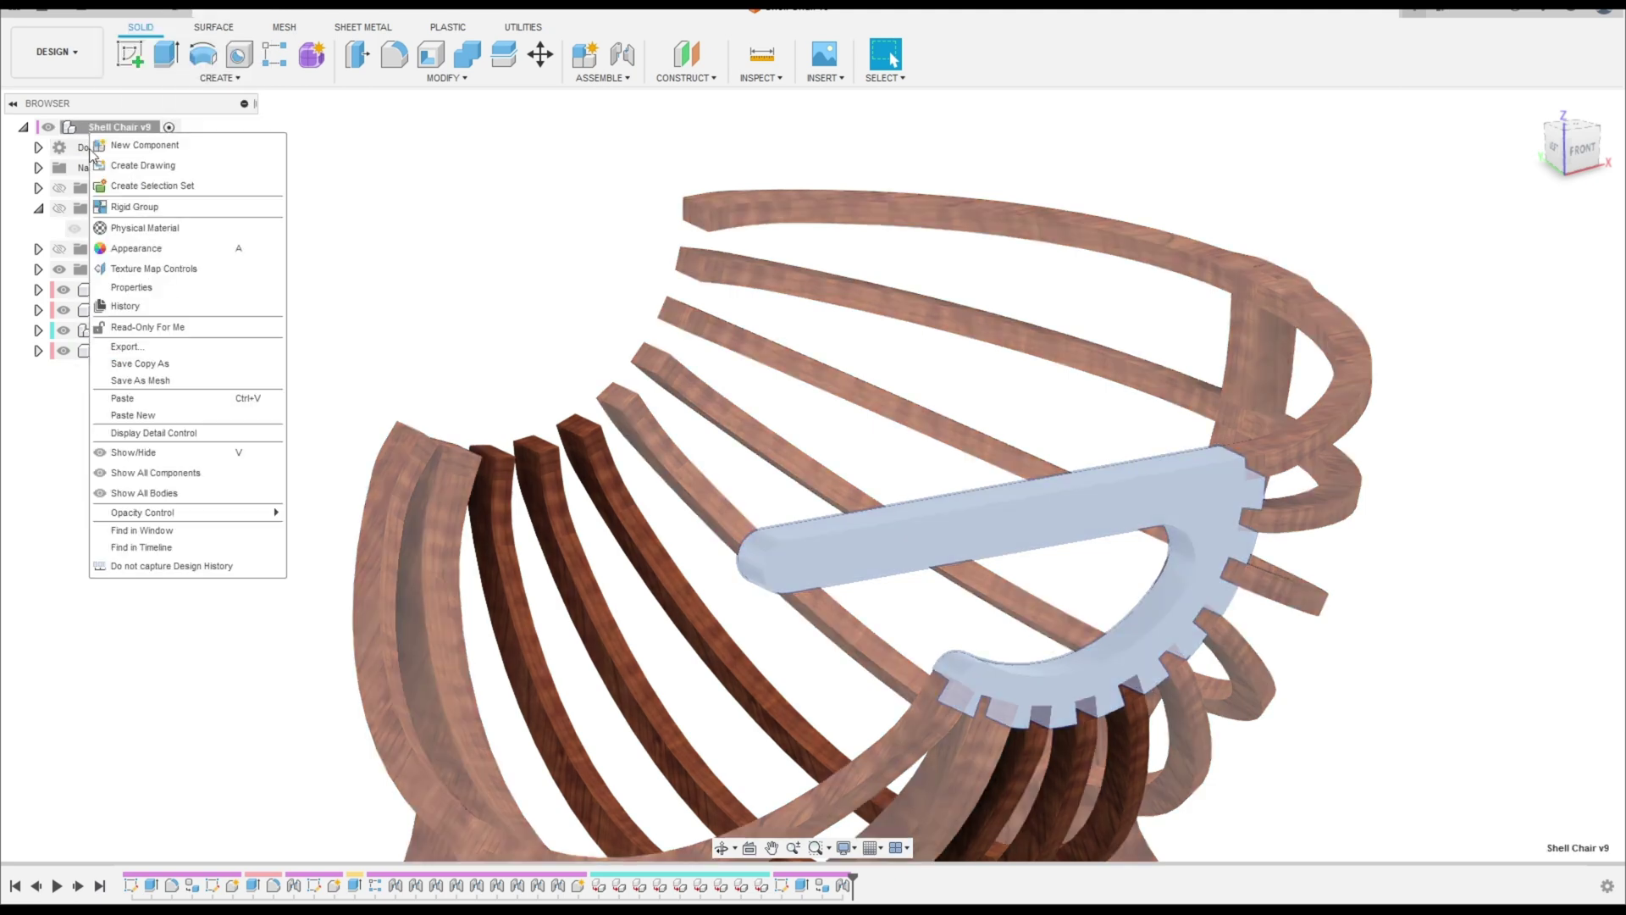
pyautogui.click(173, 409)
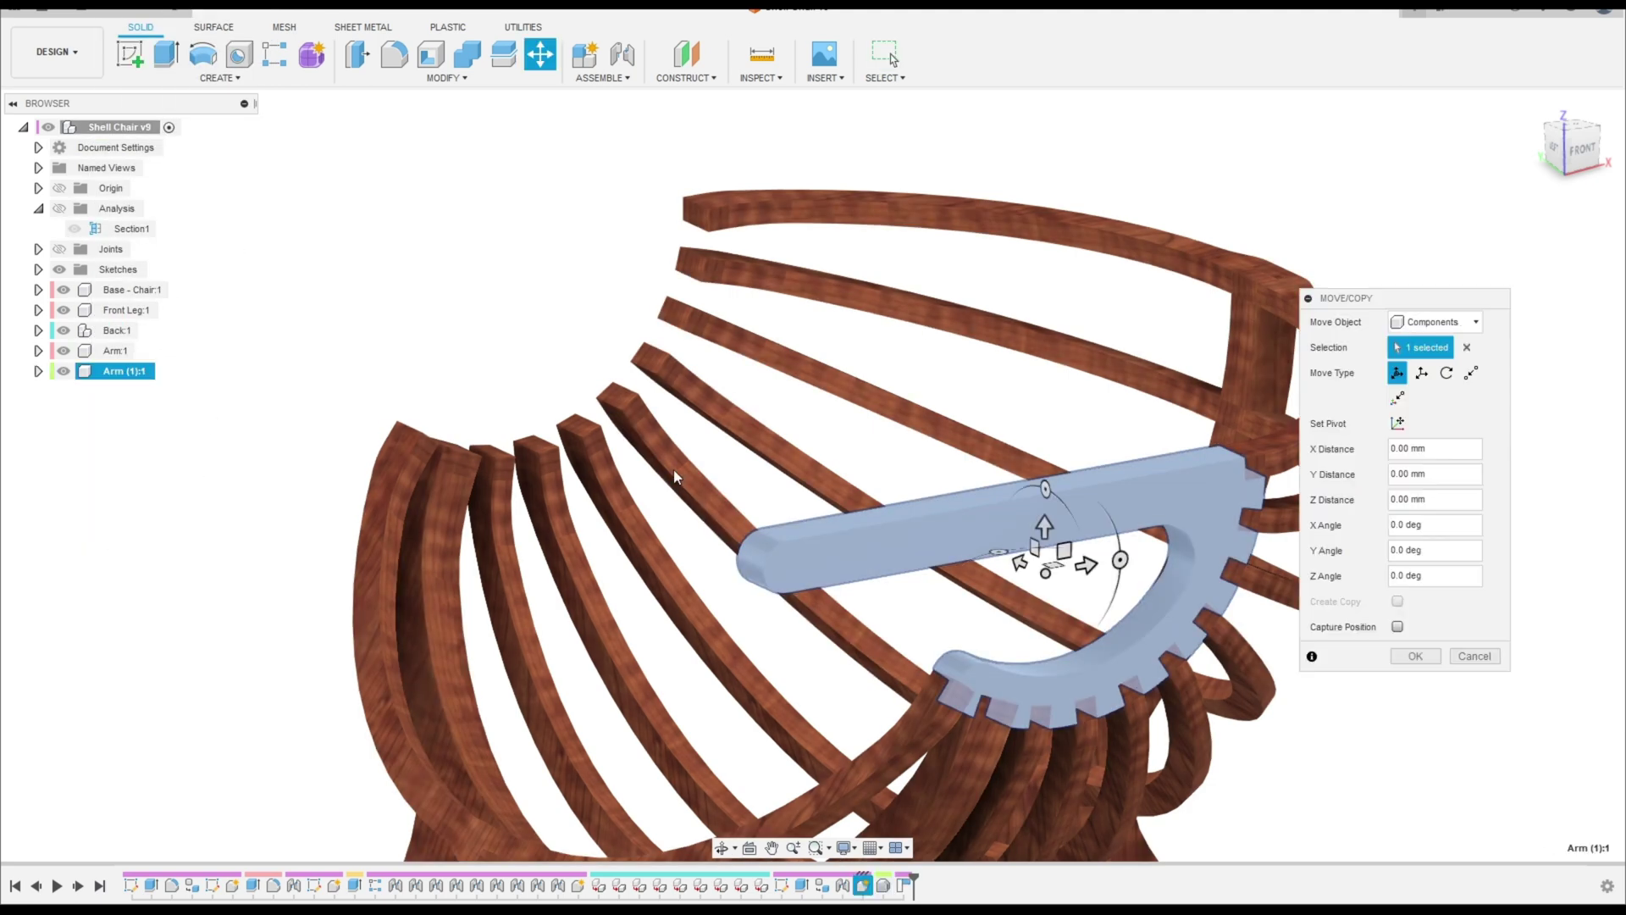
pyautogui.moveTo(1022, 564); pyautogui.dragTo(1086, 500)
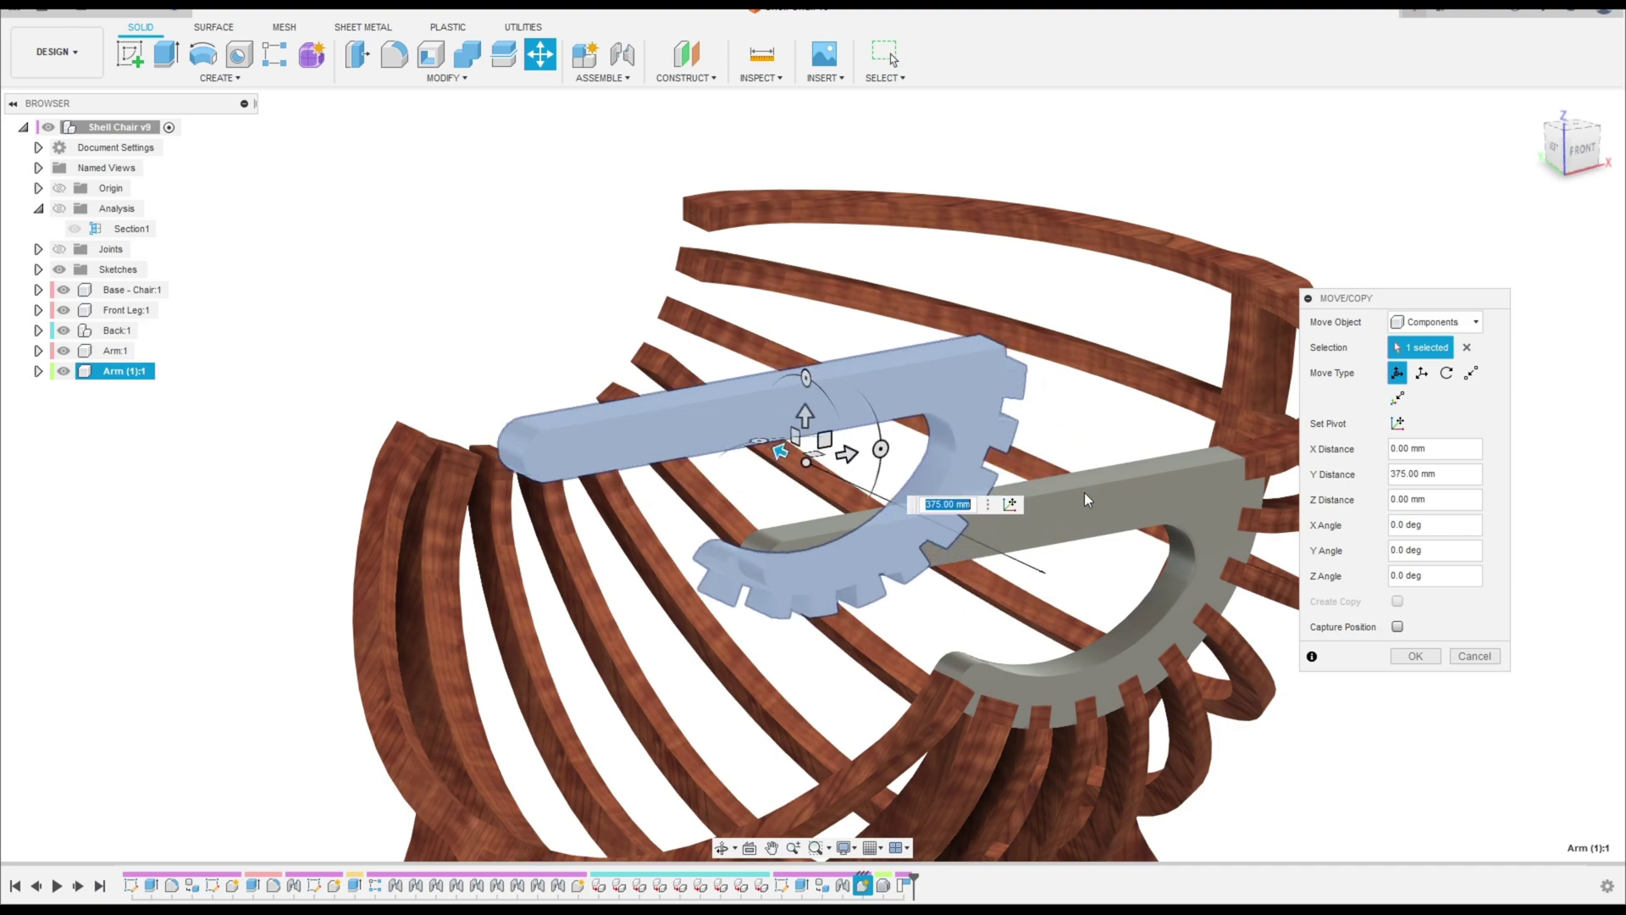
pyautogui.click(1415, 657)
# Step: Join the copied arm's uppermost notch face to the free end of the top back slat with zero angle and offsets
pyautogui.keyDown('shift'); pyautogui.moveTo(1517, 496); pyautogui.dragTo(604, 281, button='middle'); pyautogui.keyUp('shift')
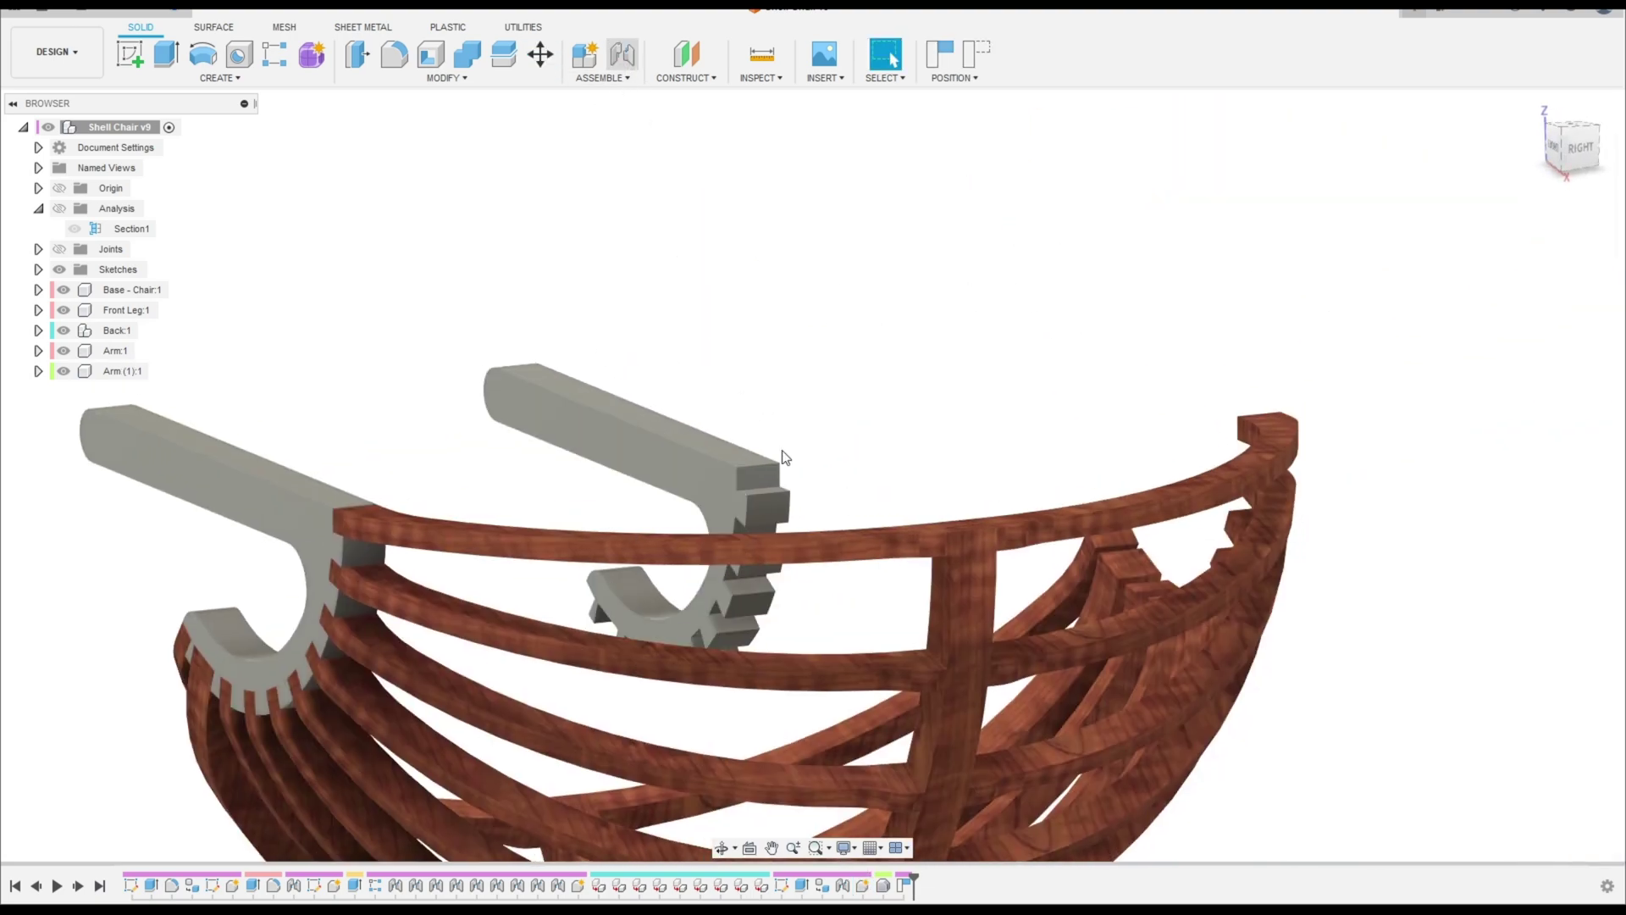
pyautogui.press('j')
pyautogui.scroll(5, 785, 457)
pyautogui.click(719, 483)
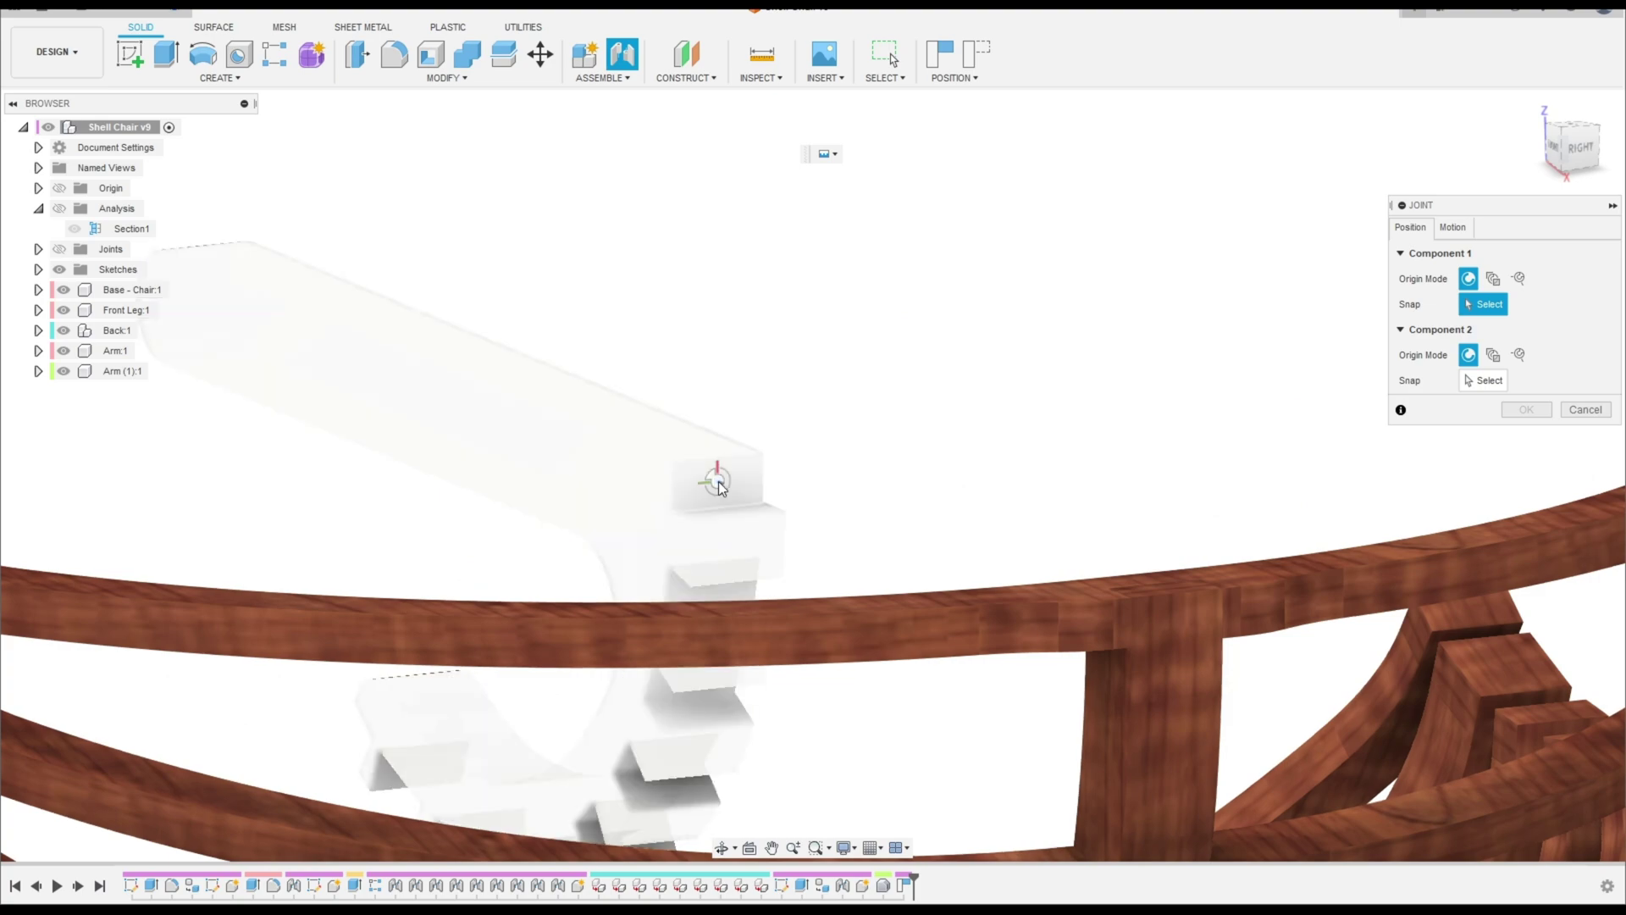
pyautogui.keyDown('shift'); pyautogui.moveTo(719, 484); pyautogui.dragTo(811, 459, button='middle'); pyautogui.keyUp('shift')
pyautogui.click(815, 463)
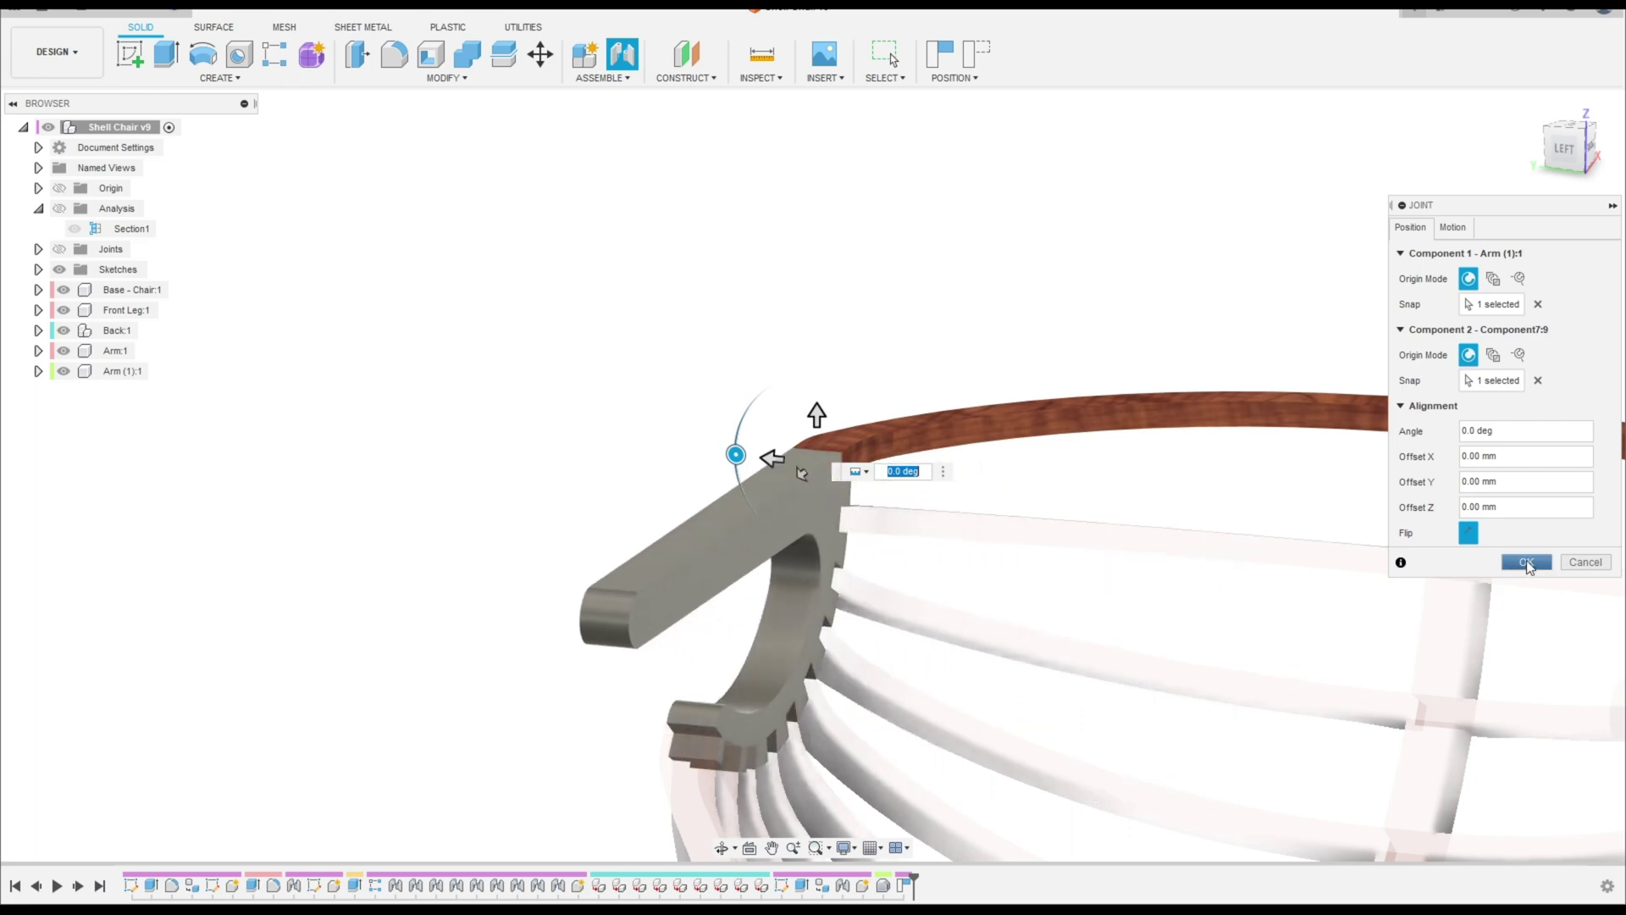
pyautogui.click(1526, 561)
# Step: Apply the chair's existing wood appearance from this design to both arms
pyautogui.scroll(-4, 1190, 599)
pyautogui.keyDown('shift'); pyautogui.moveTo(1191, 599); pyautogui.dragTo(1202, 611, button='middle'); pyautogui.keyUp('shift')
pyautogui.scroll(-4, 887, 413)
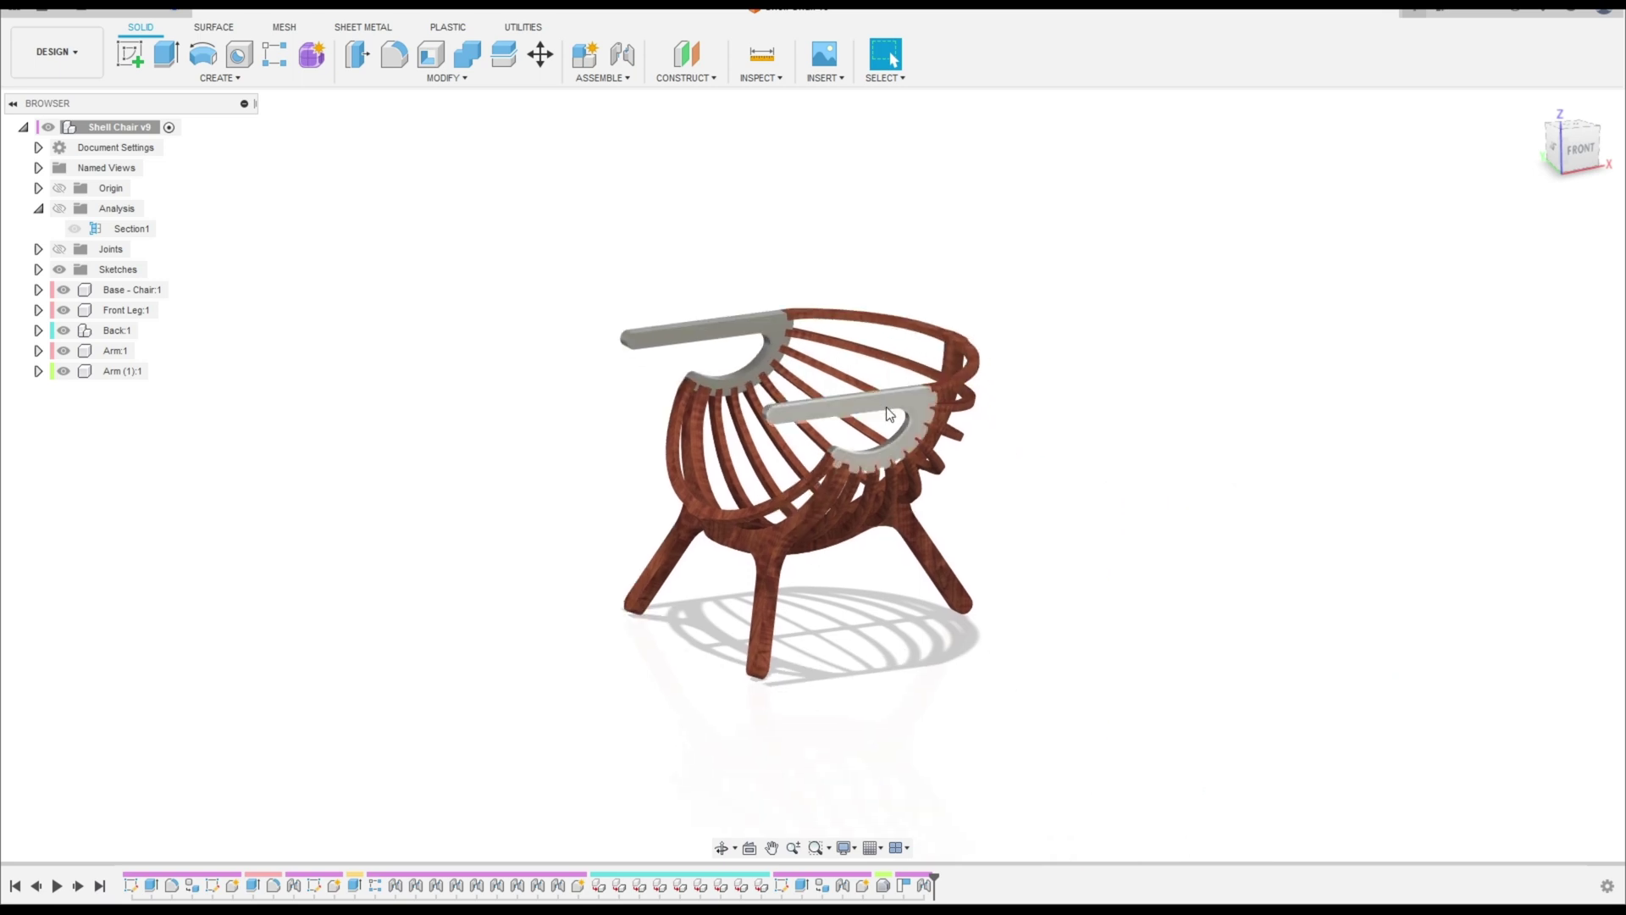
pyautogui.keyDown('shift'); pyautogui.moveTo(886, 406); pyautogui.dragTo(906, 429, button='middle'); pyautogui.keyUp('shift')
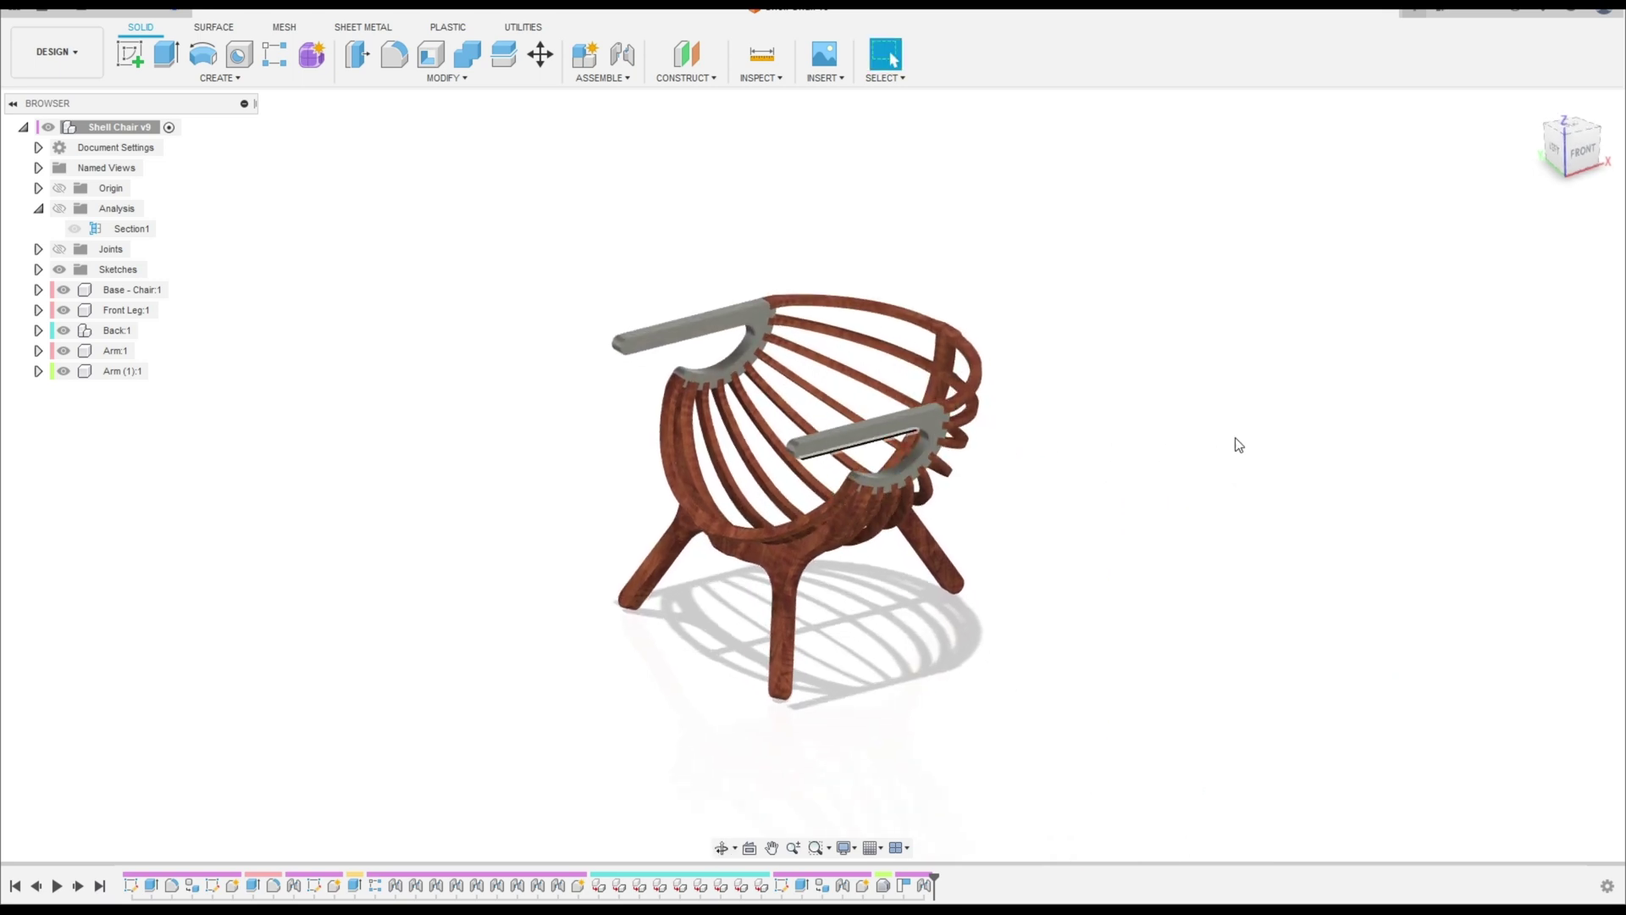
pyautogui.press('a')
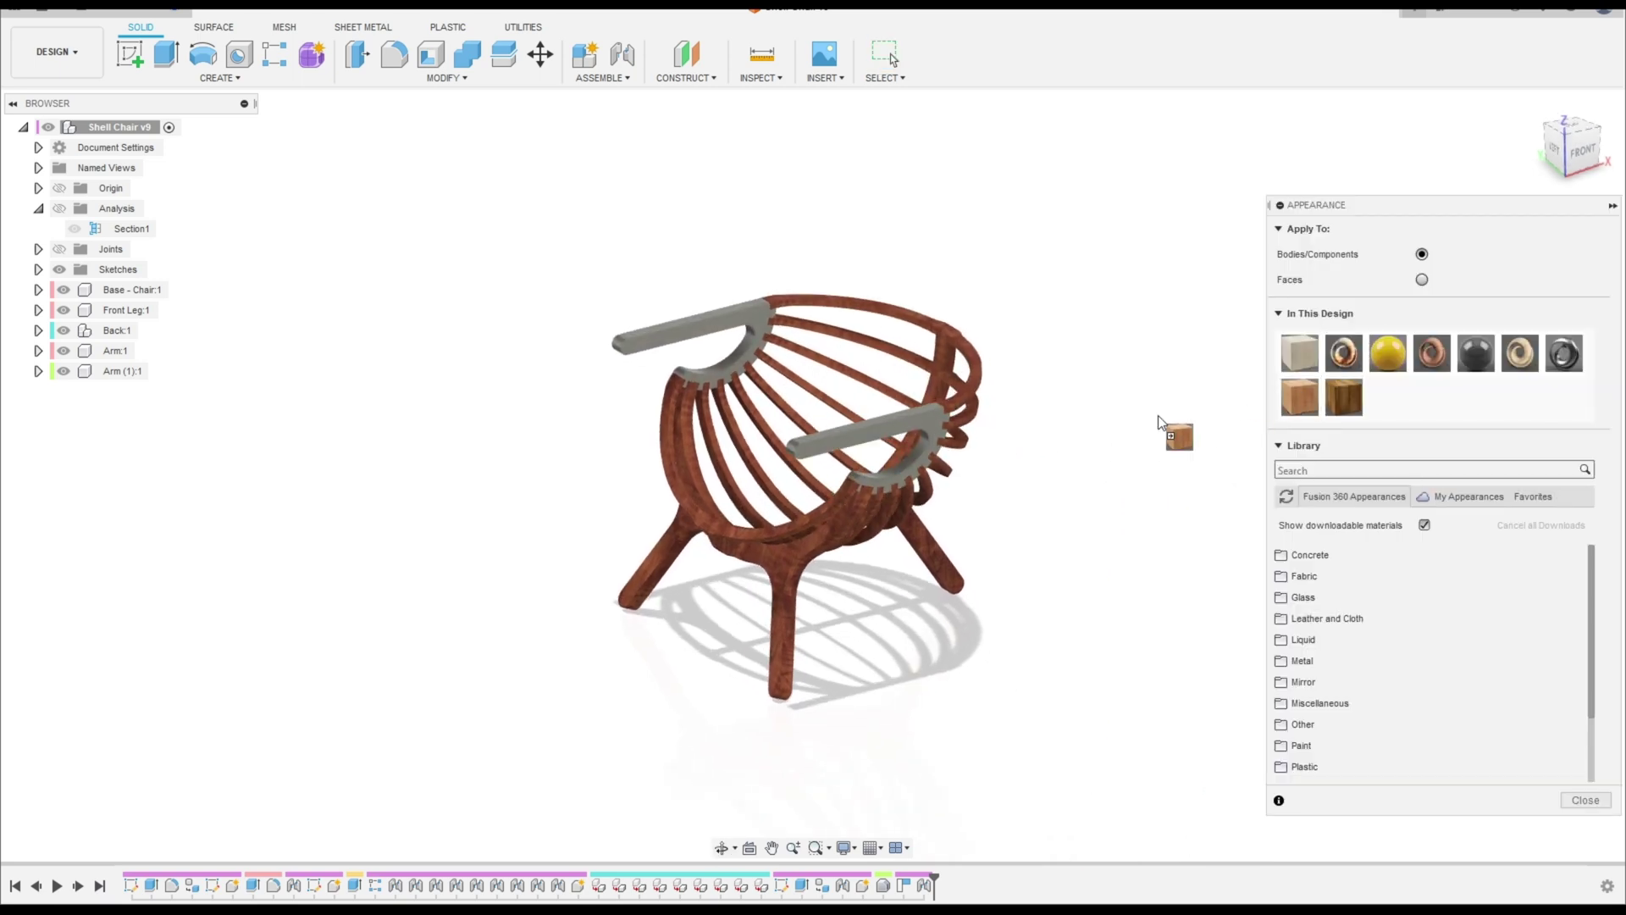
pyautogui.moveTo(1159, 421); pyautogui.dragTo(882, 416)
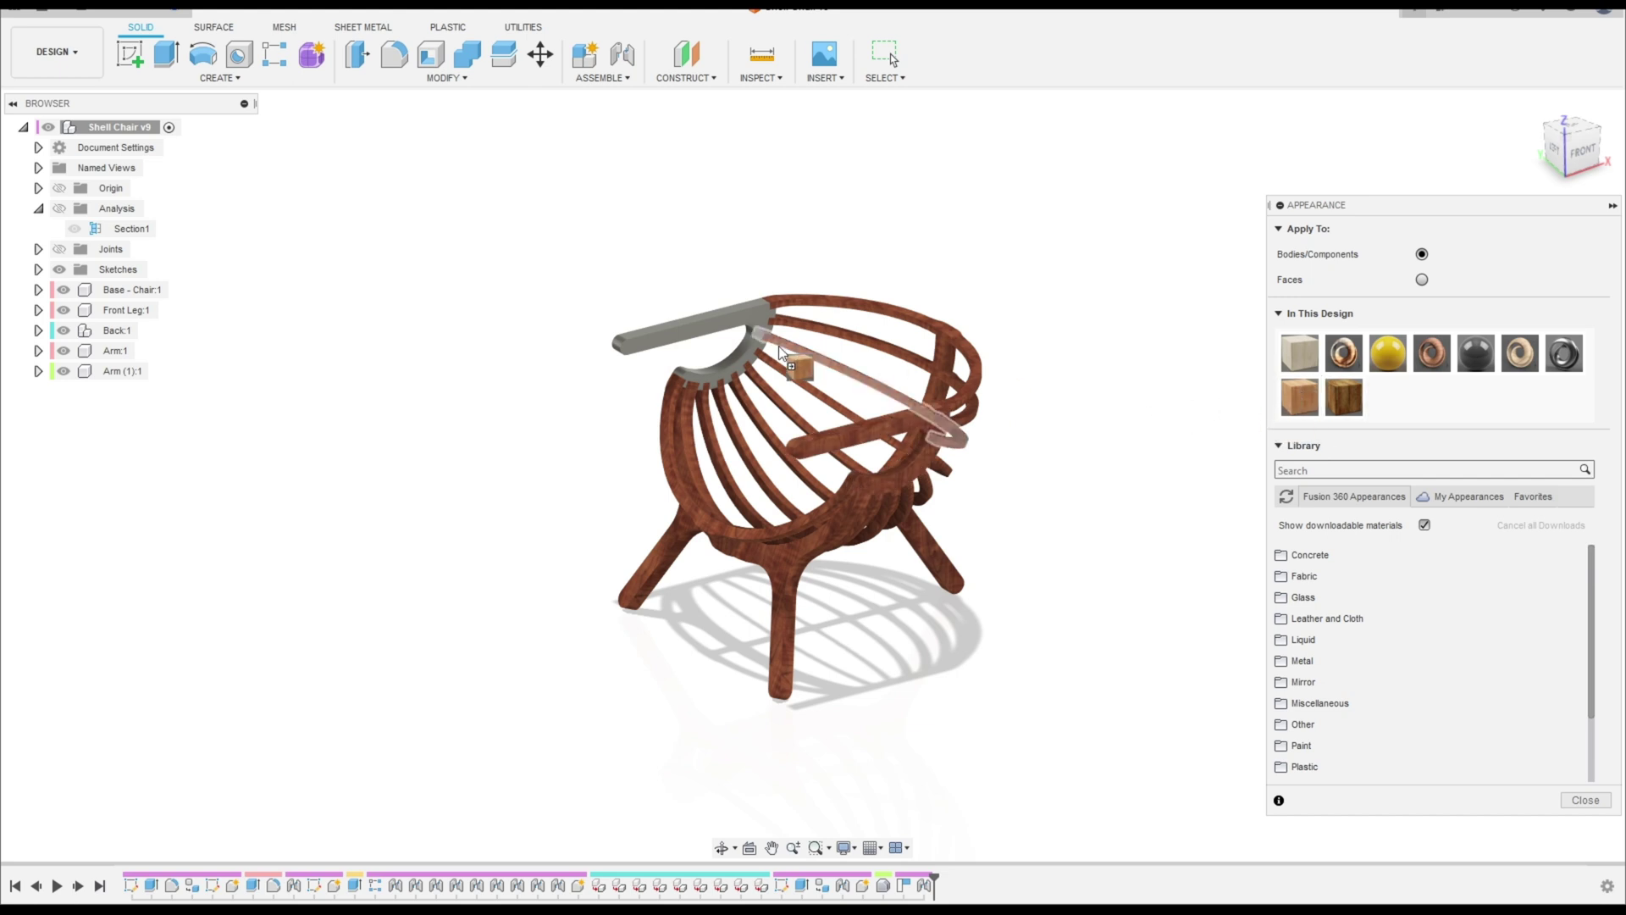
pyautogui.moveTo(726, 332); pyautogui.dragTo(727, 334)
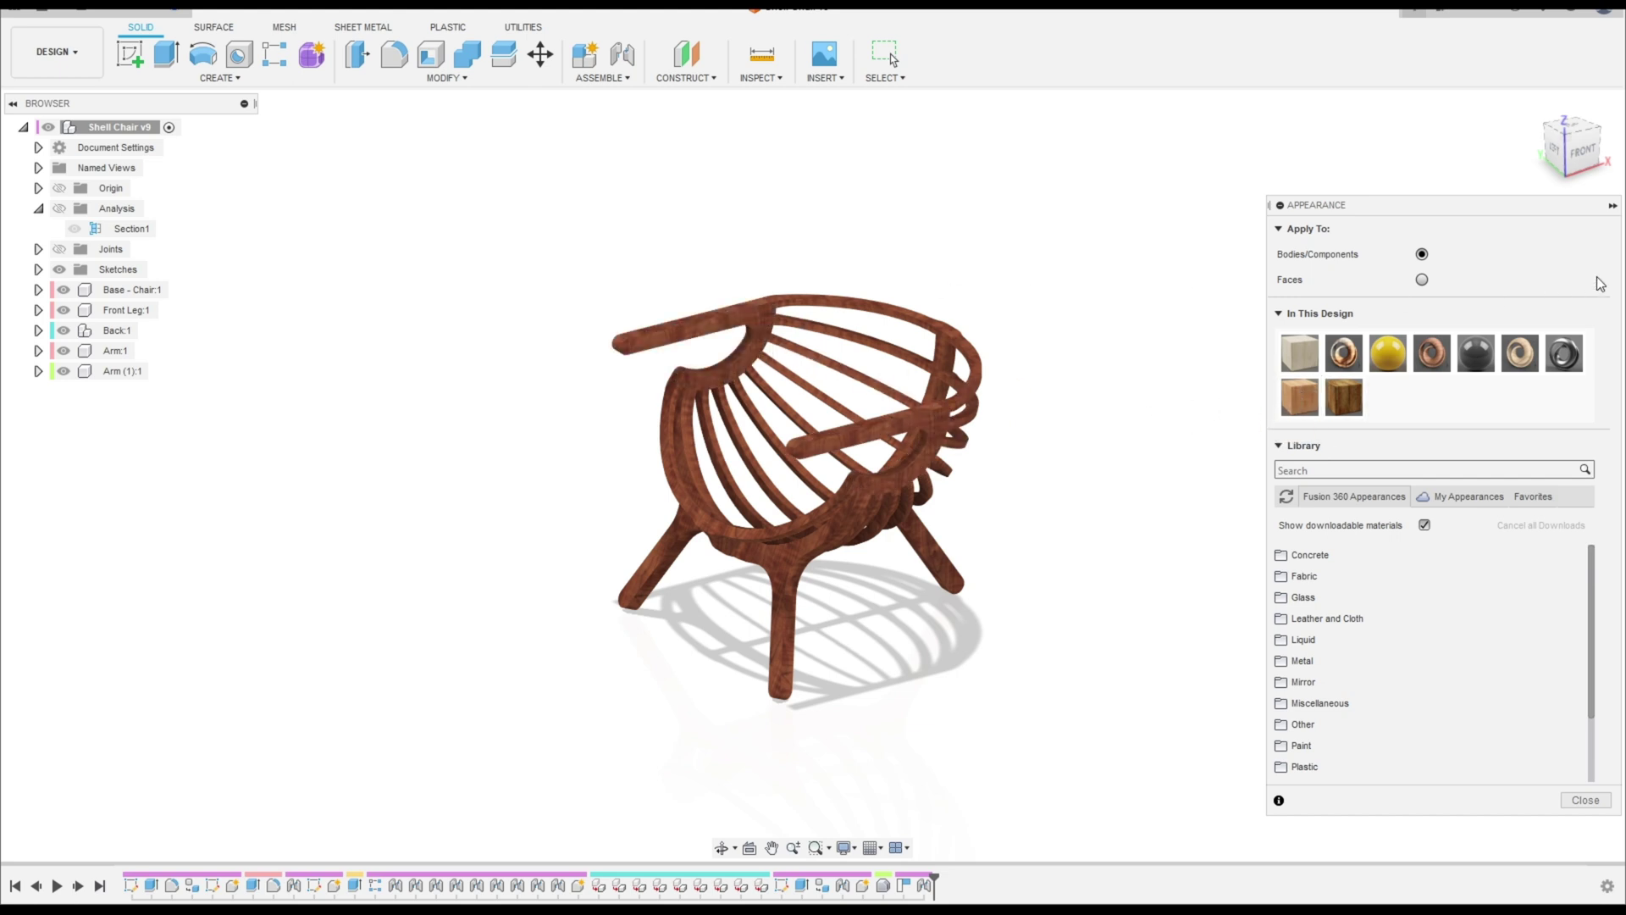
pyautogui.click(1613, 206)
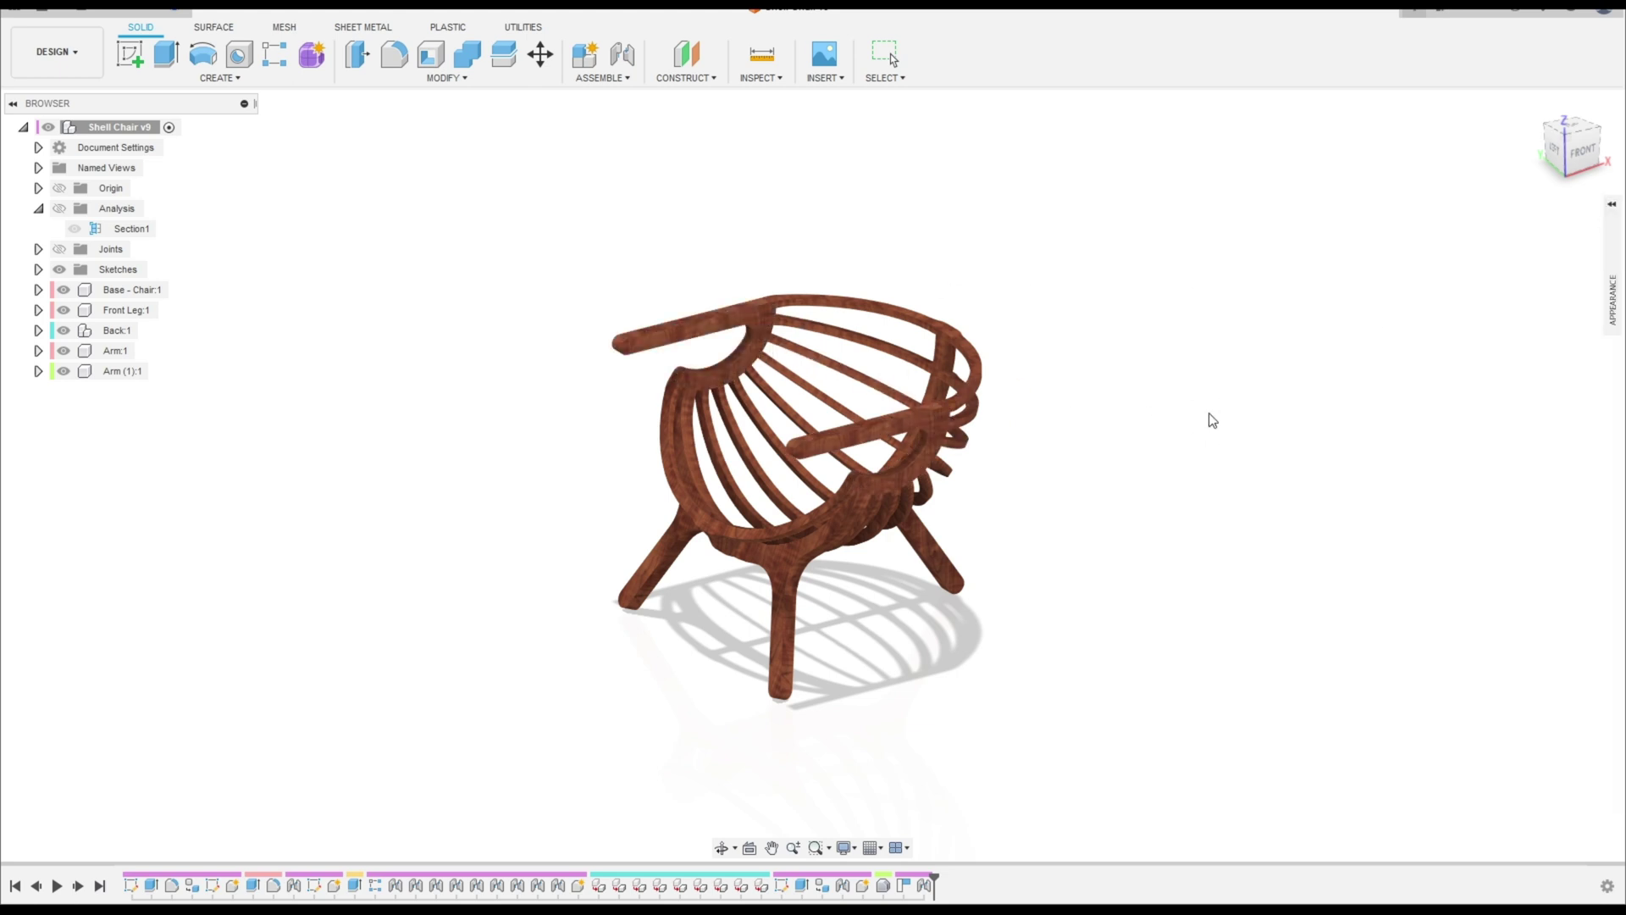
pyautogui.keyDown('shift'); pyautogui.moveTo(1213, 421); pyautogui.dragTo(819, 407, button='middle'); pyautogui.keyUp('shift')
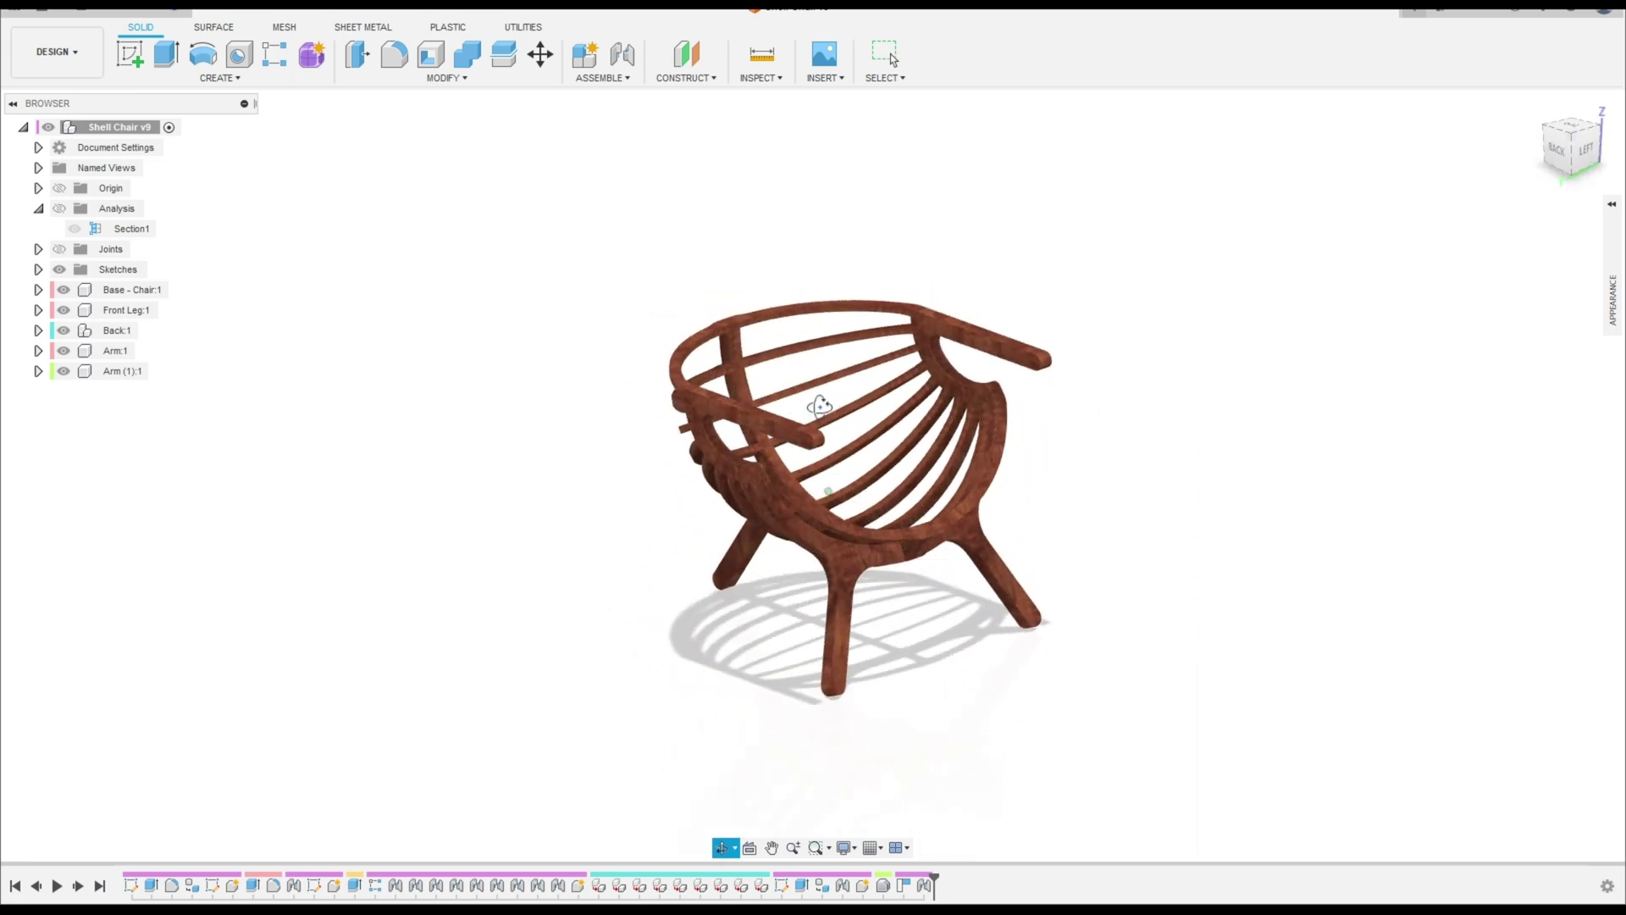
pyautogui.scroll(3, 839, 411)
pyautogui.keyDown('shift'); pyautogui.moveTo(1194, 464); pyautogui.dragTo(1069, 460, button='middle'); pyautogui.keyUp('shift')
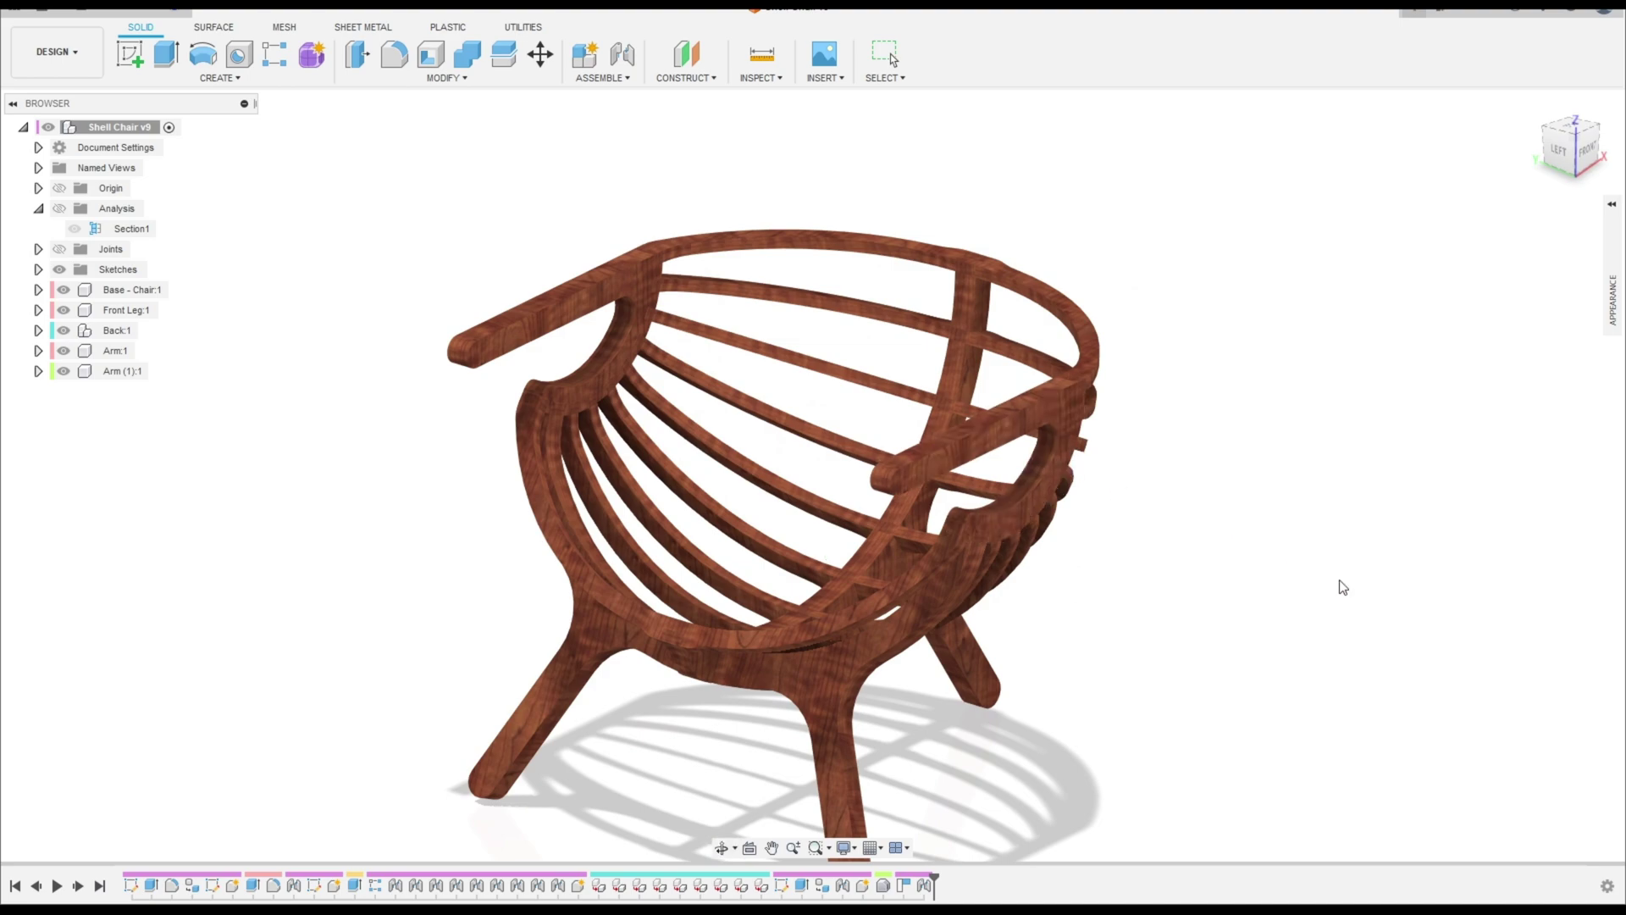
pyautogui.keyDown('shift'); pyautogui.moveTo(704, 498); pyautogui.dragTo(1273, 500, button='middle'); pyautogui.keyUp('shift')
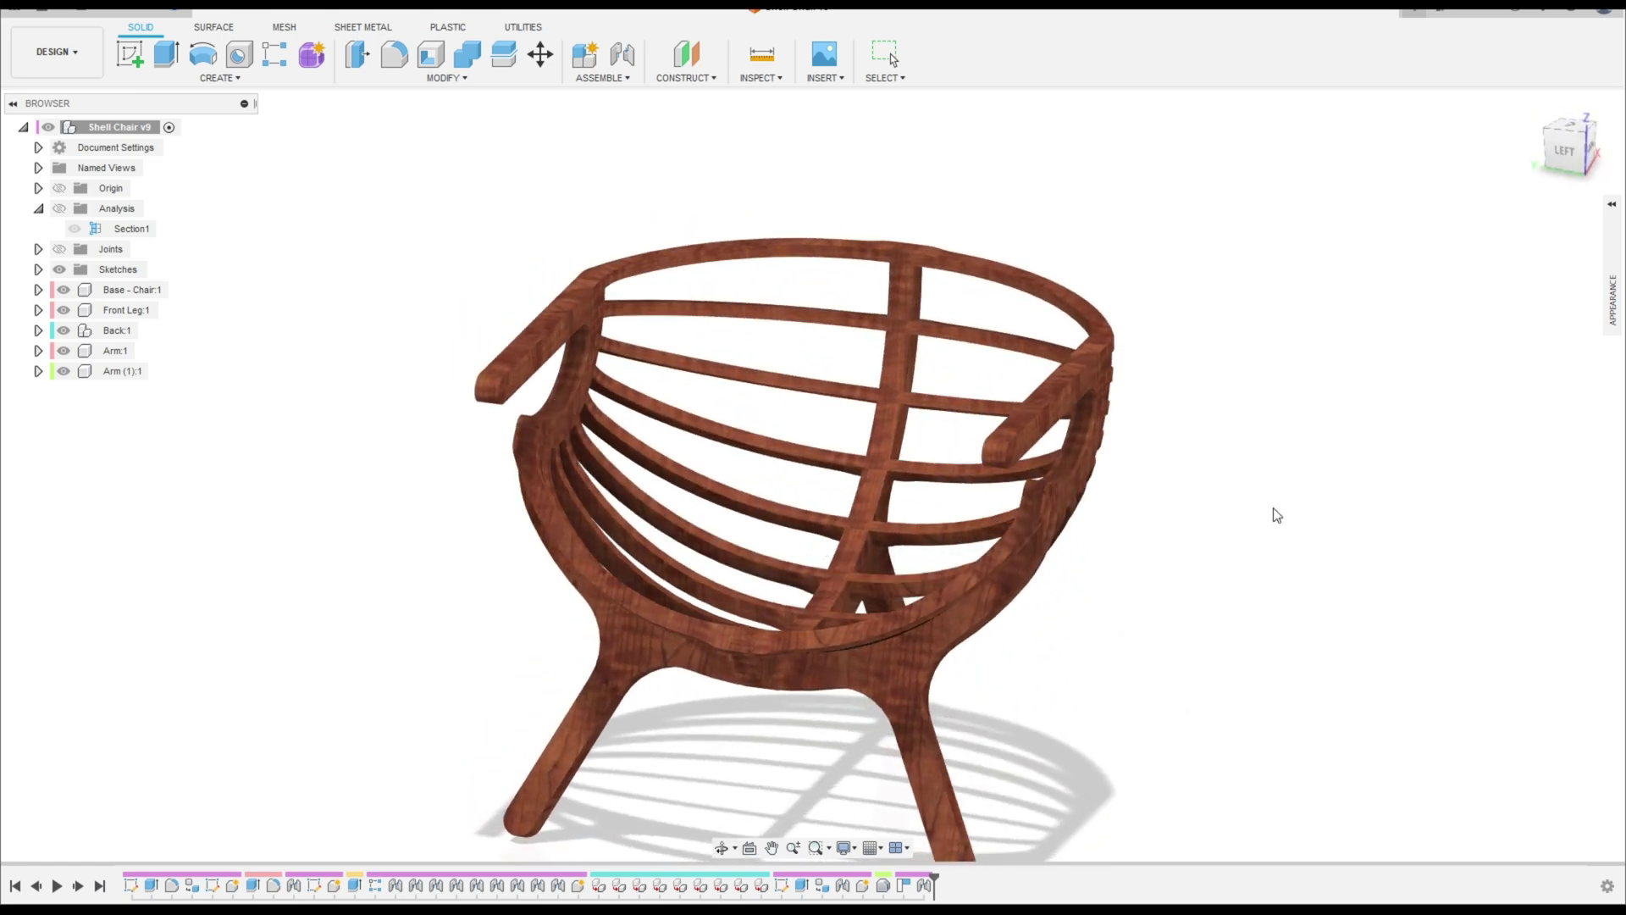
pyautogui.keyDown('shift'); pyautogui.moveTo(1050, 542); pyautogui.dragTo(1158, 601, button='middle'); pyautogui.keyUp('shift')
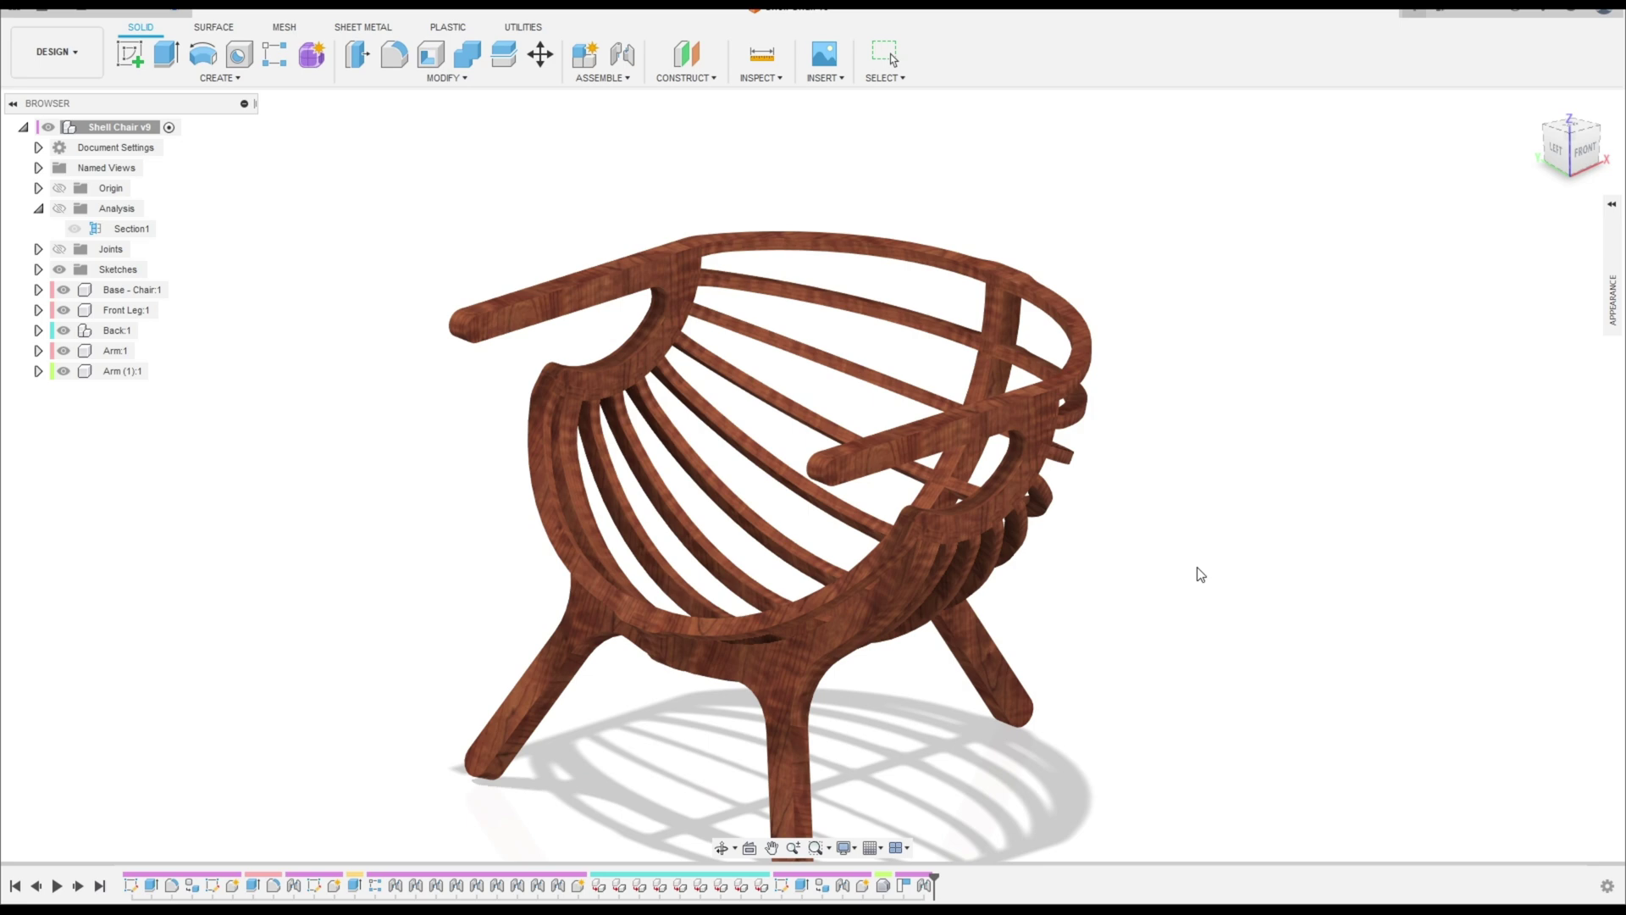